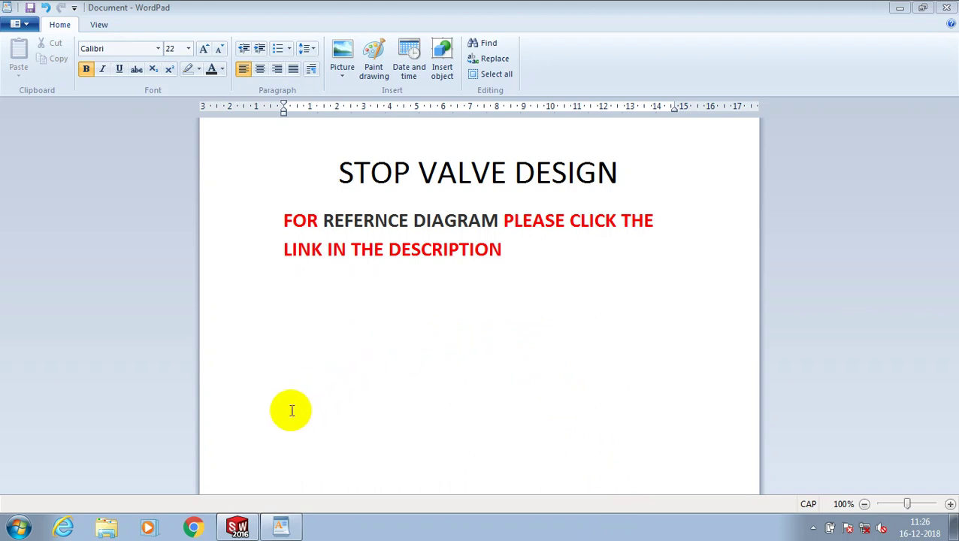
Leave the WordPad design notes and bring up the SOLIDWORKS Part1 window.
{"action": "left_click", "coordinate": [238, 527]}
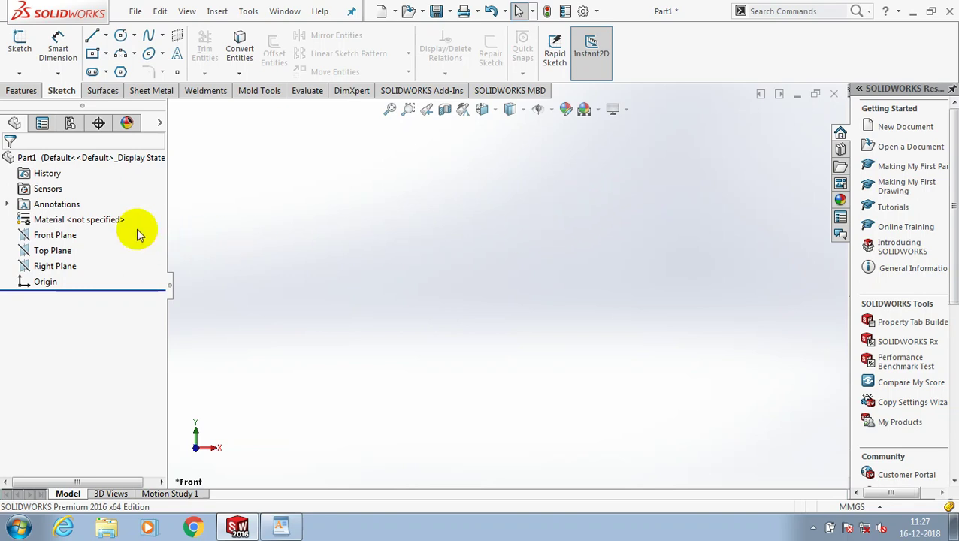
On the Front Plane, sketch a larger and a smaller circle, both centred on the origin.
{"action": "left_click", "coordinate": [56, 235]}
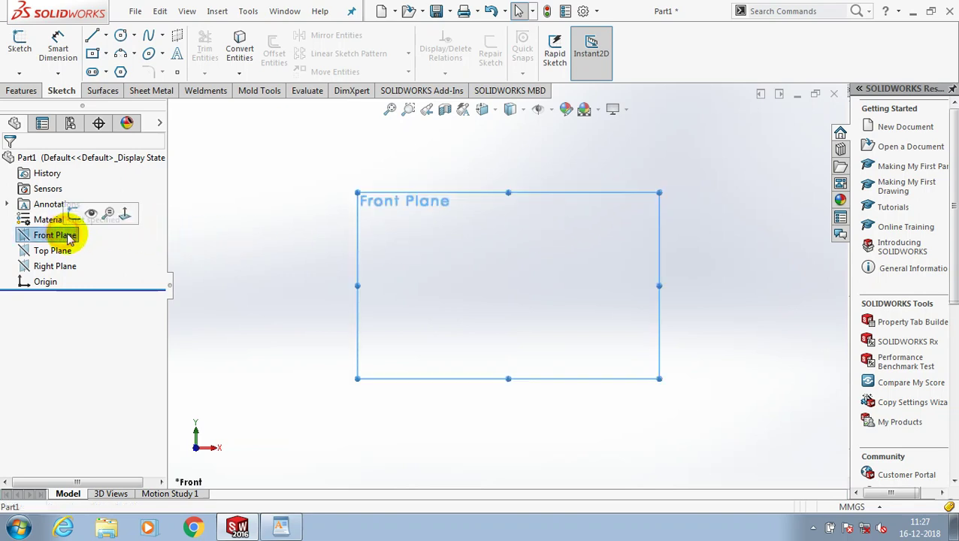
{"action": "left_click", "coordinate": [23, 45]}
{"action": "left_click", "coordinate": [120, 36]}
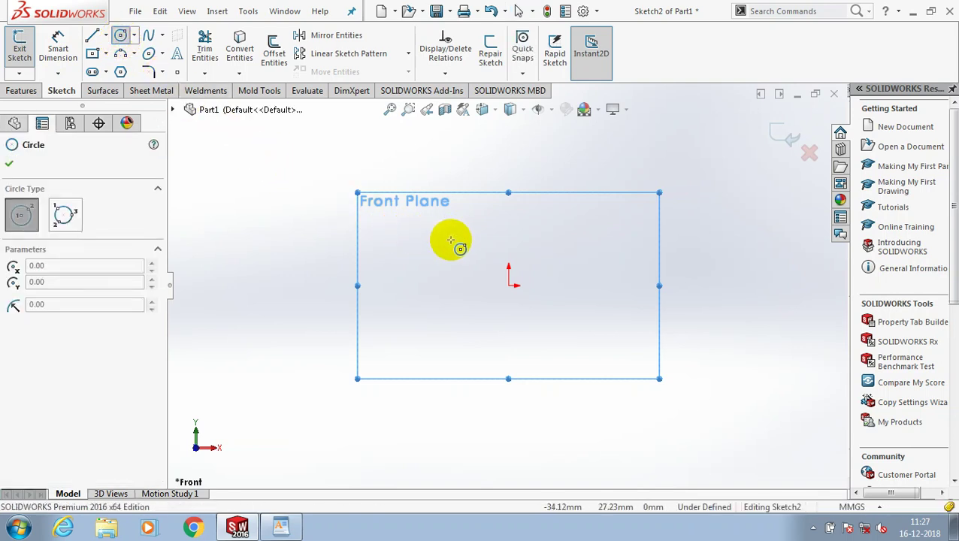
{"action": "left_click", "coordinate": [508, 286]}
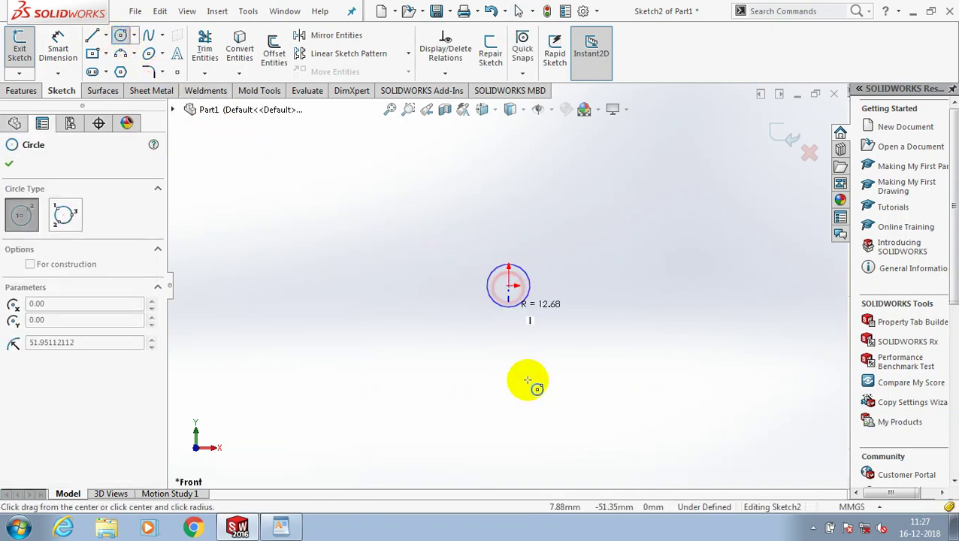
{"action": "left_click", "coordinate": [542, 404]}
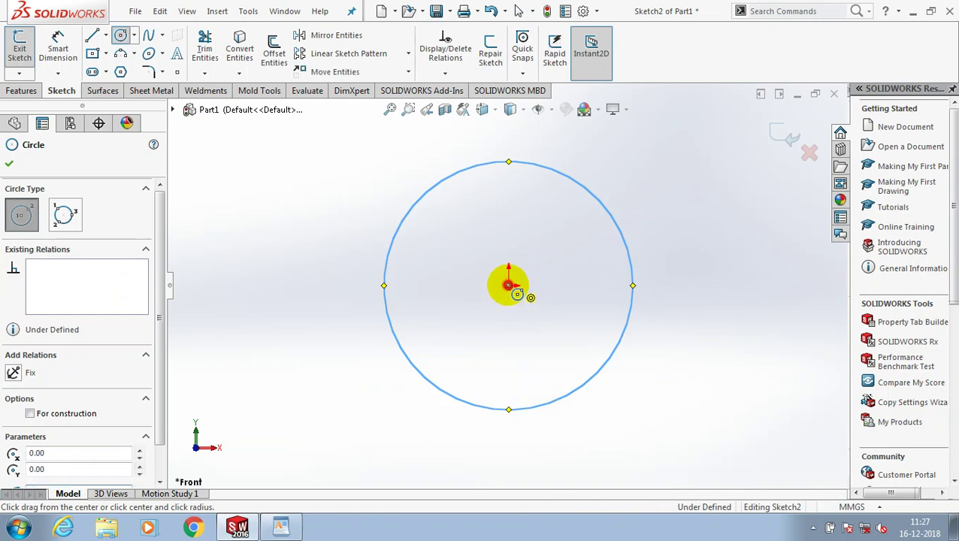
{"action": "left_click", "coordinate": [508, 286]}
{"action": "left_click", "coordinate": [536, 371]}
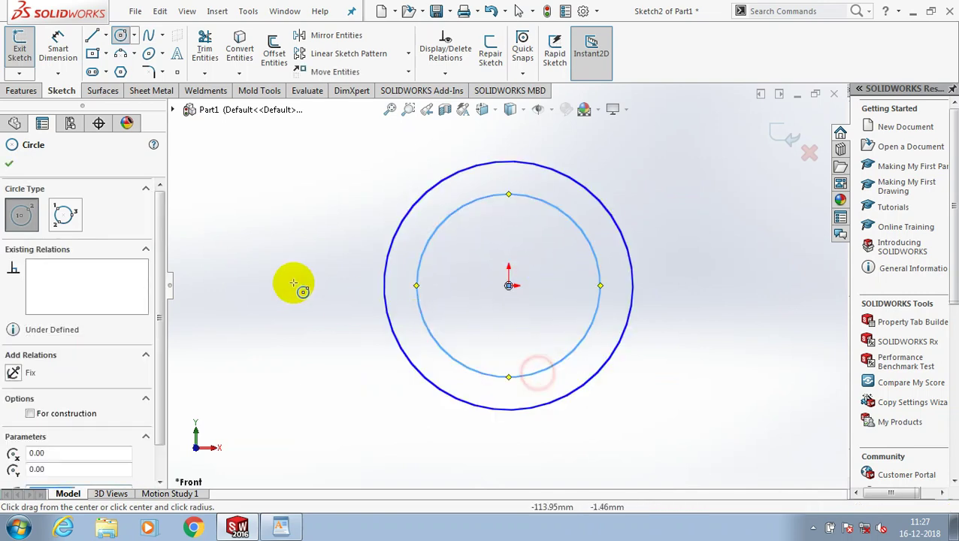
{"action": "left_click", "coordinate": [9, 163]}
Dimension the inner circle Ø470 and the outer circle Ø502 so Sketch2 is fully defined.
{"action": "left_click", "coordinate": [58, 51]}
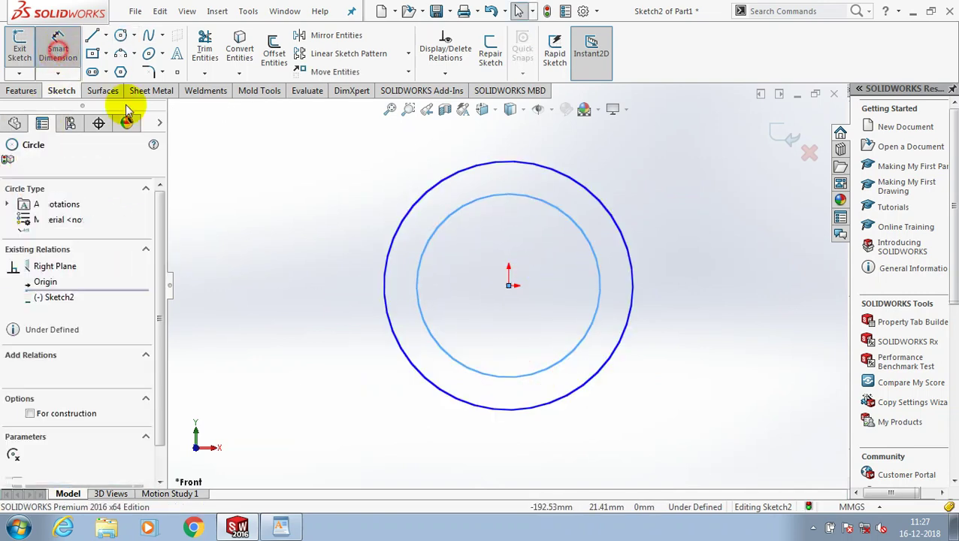
{"action": "left_click", "coordinate": [418, 278]}
{"action": "left_click", "coordinate": [293, 301]}
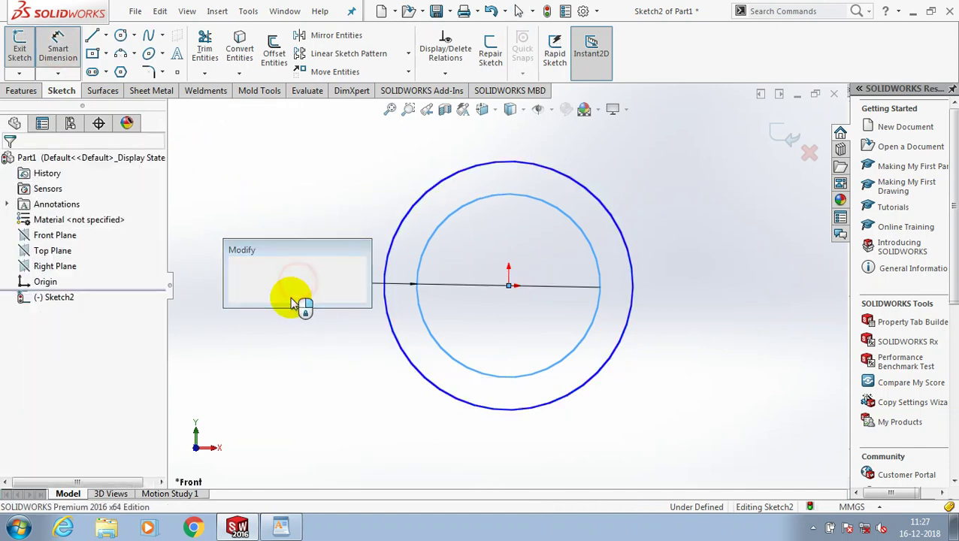
{"action": "type", "text": "470"}
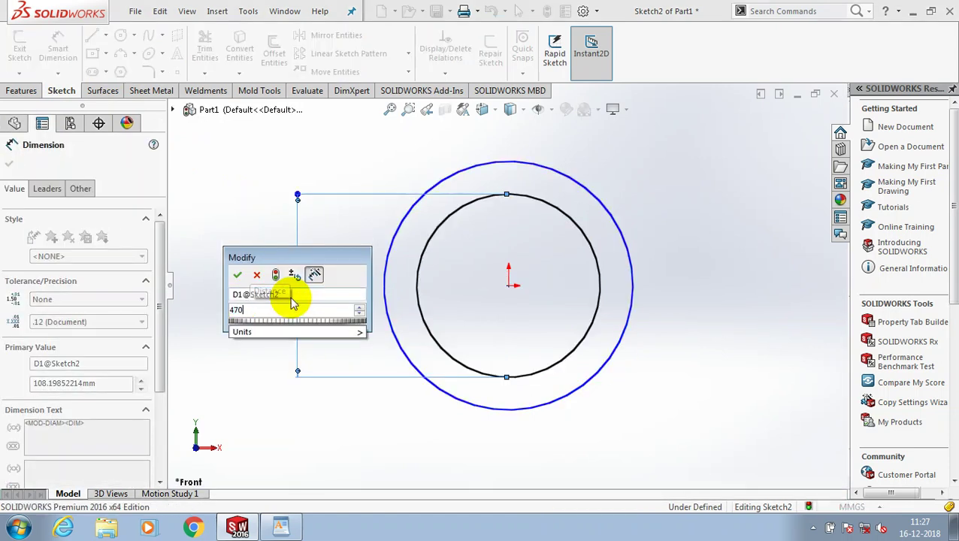
{"action": "key", "text": "Return"}
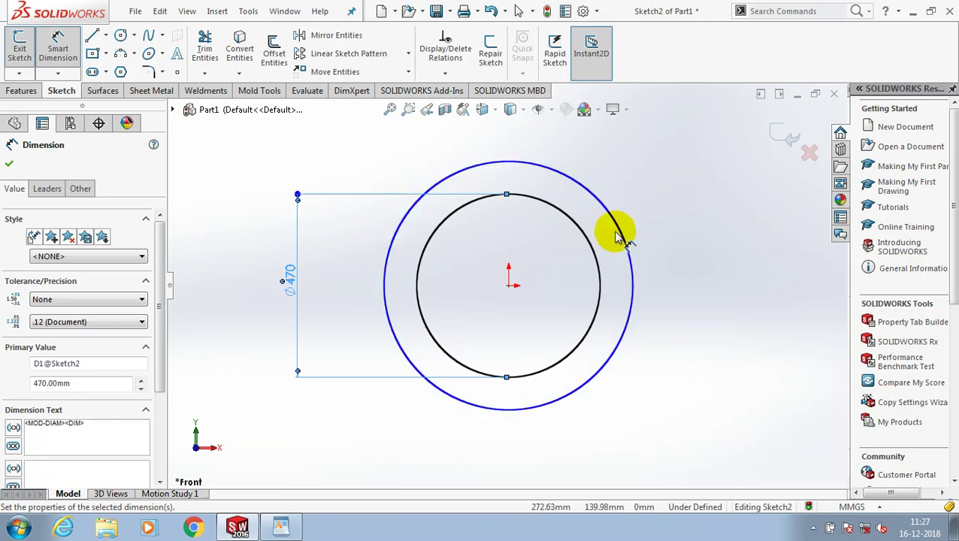
{"action": "left_click", "coordinate": [623, 236]}
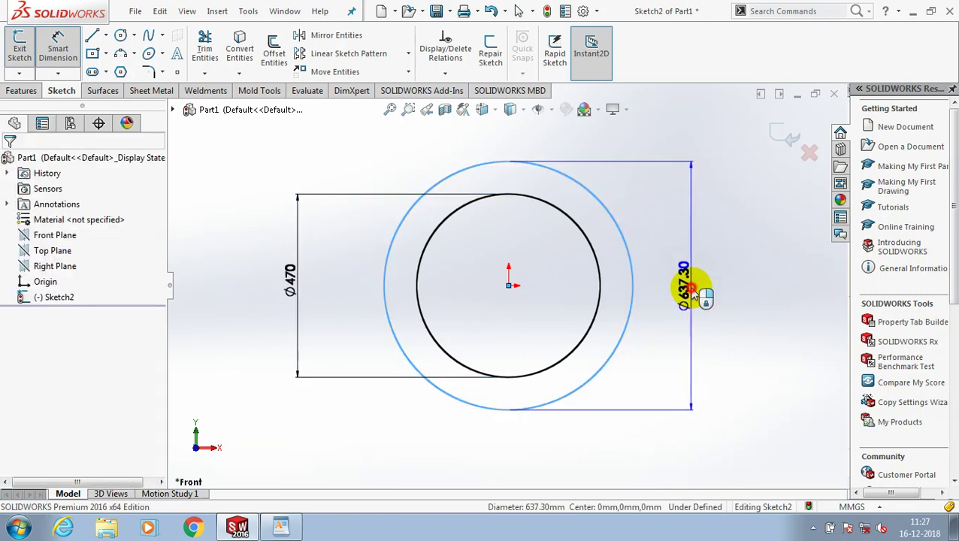
{"action": "left_click", "coordinate": [680, 292]}
{"action": "type", "text": "502"}
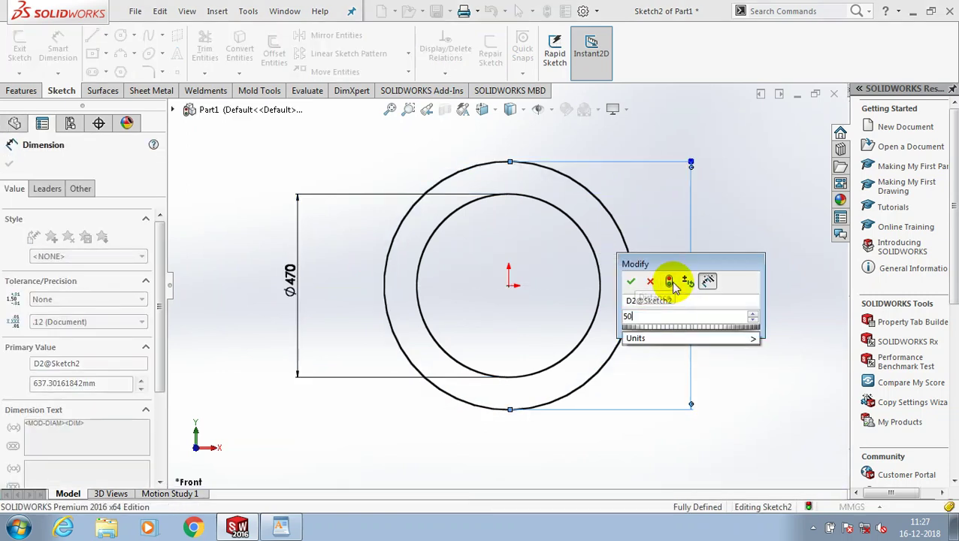
{"action": "key", "text": "Return"}
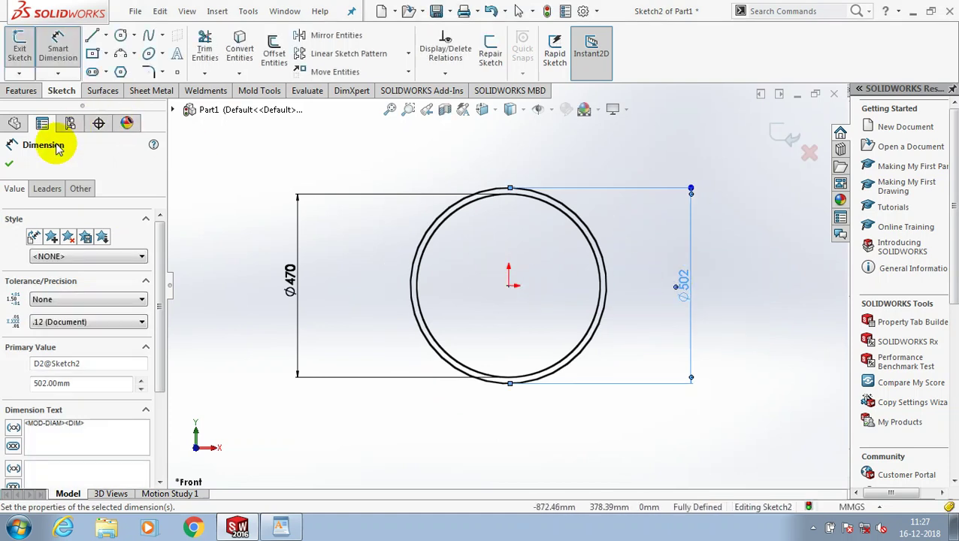
{"action": "left_click", "coordinate": [12, 166]}
{"action": "scroll", "coordinate": [574, 225], "scroll_direction": "up", "scroll_amount": 2}
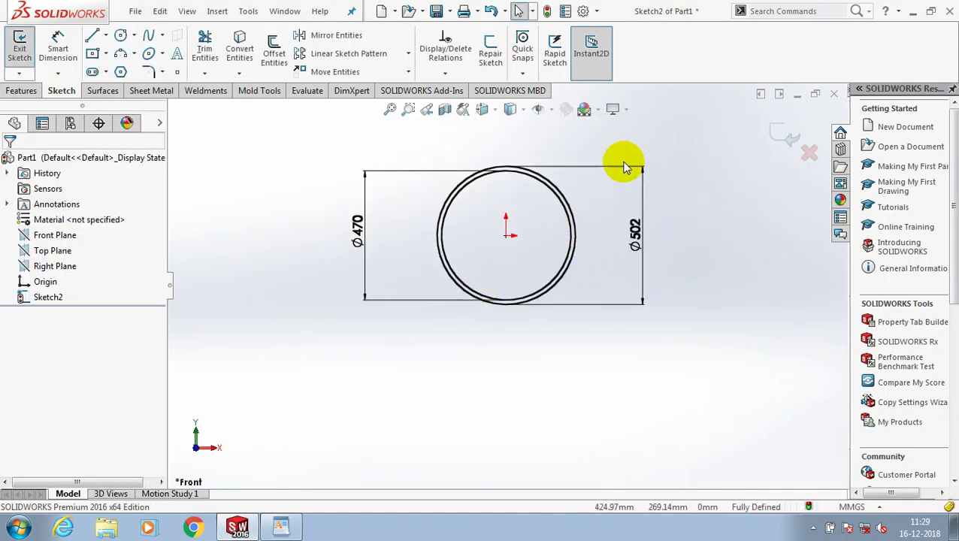
{"action": "scroll", "coordinate": [621, 167], "scroll_direction": "down", "scroll_amount": 3}
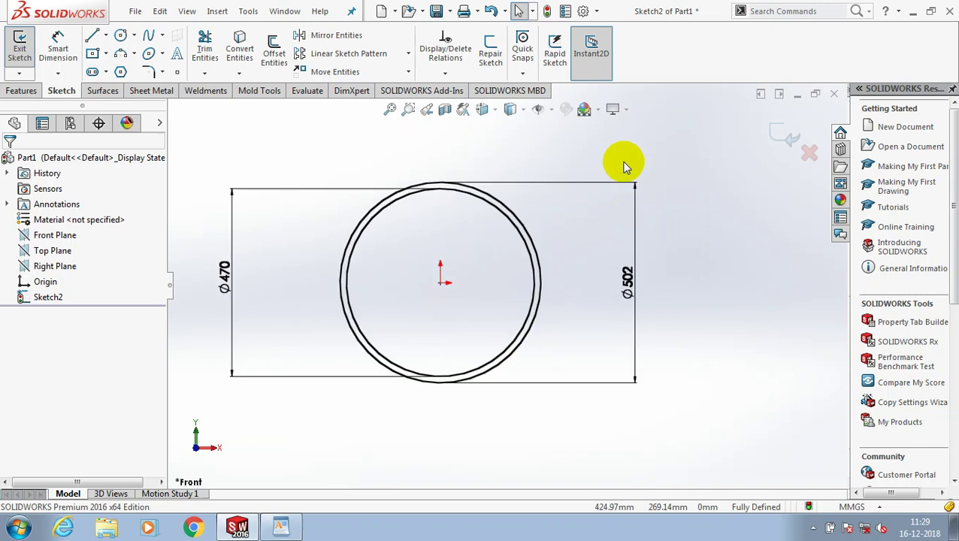
Draw two vertical lines joined by a short horizontal base at the ring's lower left.
{"action": "left_click", "coordinate": [91, 34]}
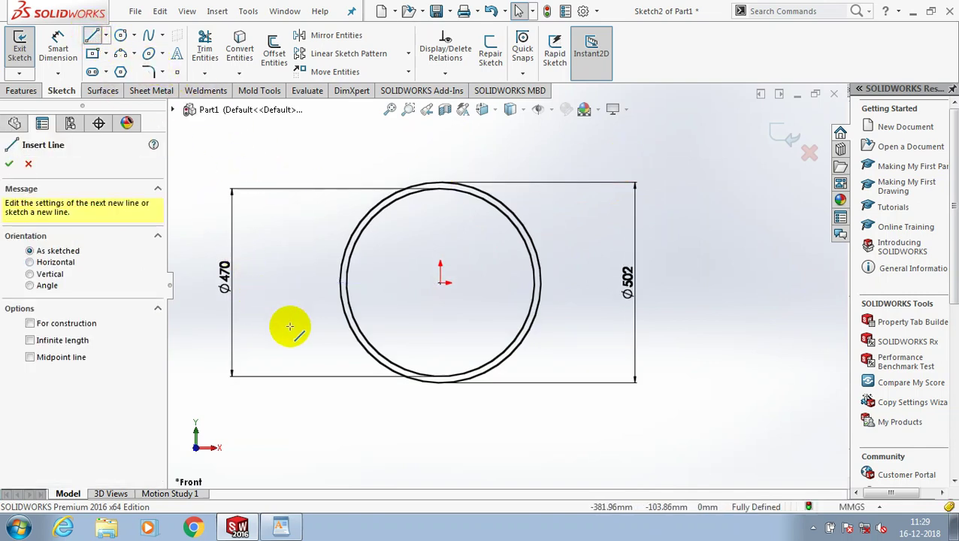
{"action": "left_click", "coordinate": [349, 385]}
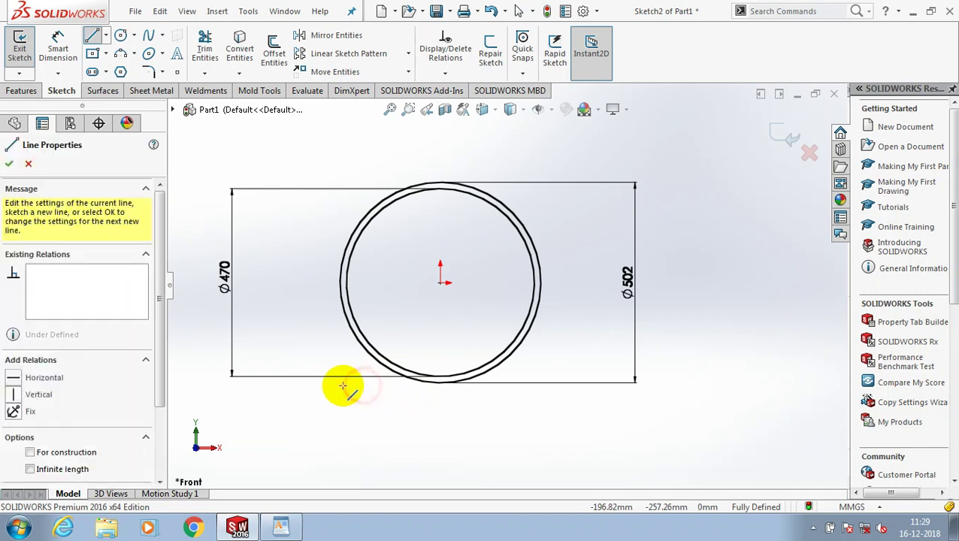
{"action": "left_click", "coordinate": [337, 333]}
{"action": "key", "text": "Escape"}
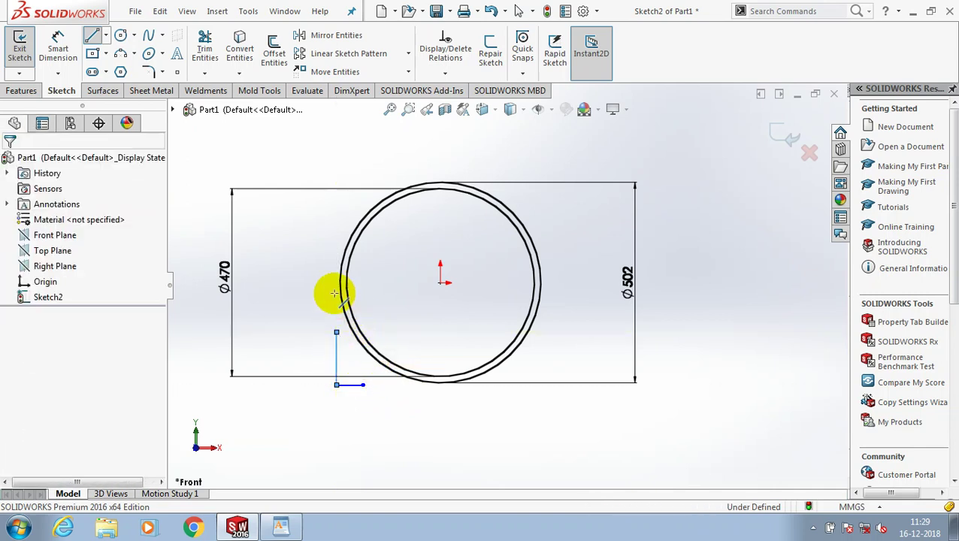
{"action": "left_click", "coordinate": [92, 35]}
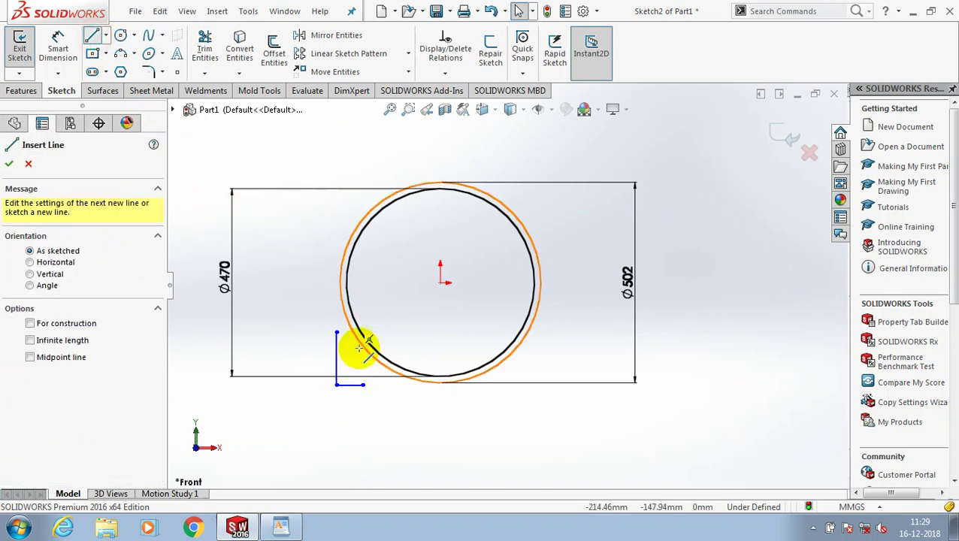
{"action": "left_click", "coordinate": [363, 385]}
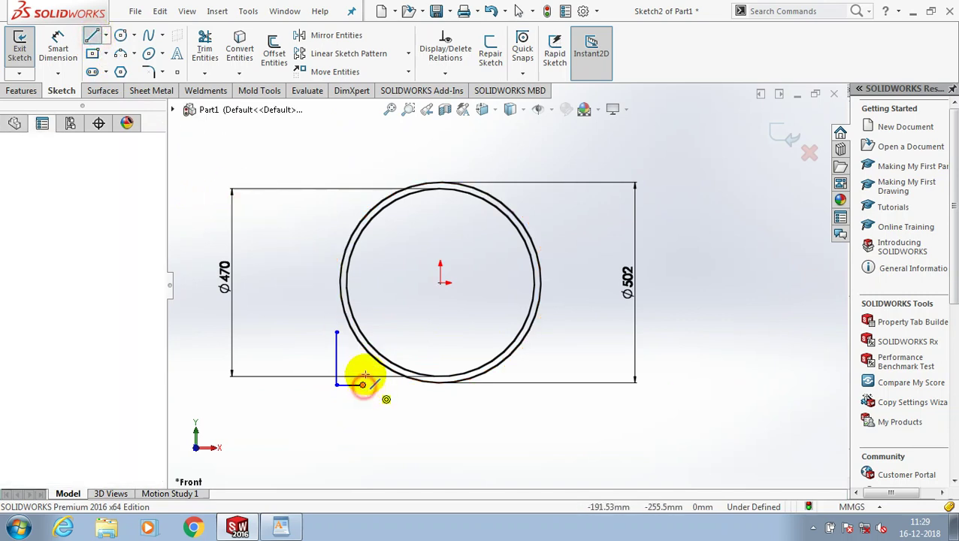
{"action": "left_click", "coordinate": [363, 333]}
{"action": "key", "text": "Escape"}
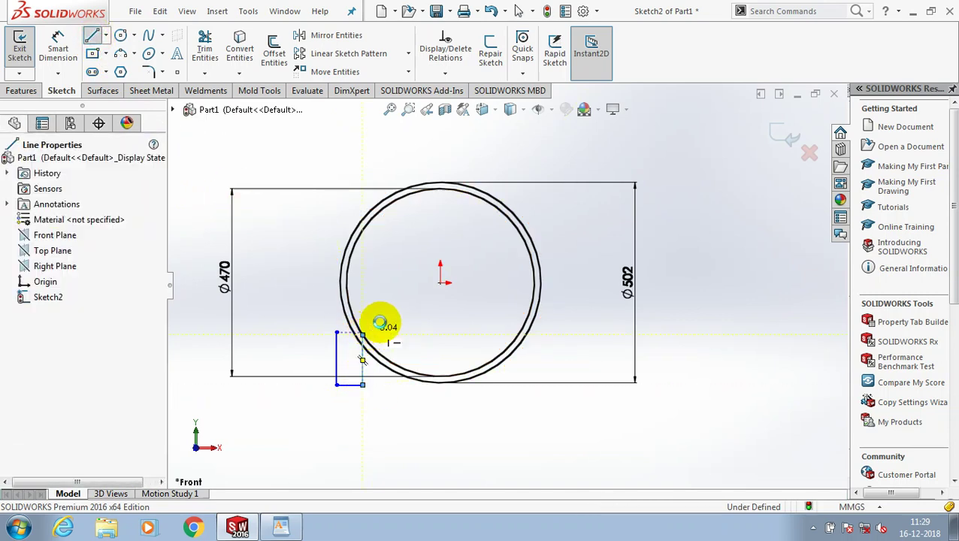
Make the short bottom line tangent to the outer circle.
{"action": "left_click", "coordinate": [343, 384]}
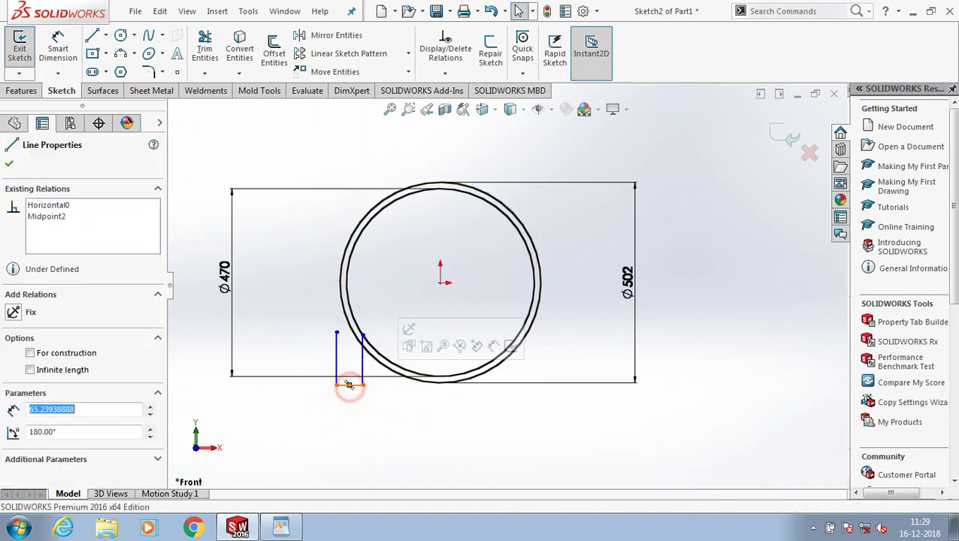
{"action": "left_click", "coordinate": [441, 388], "text": "ctrl"}
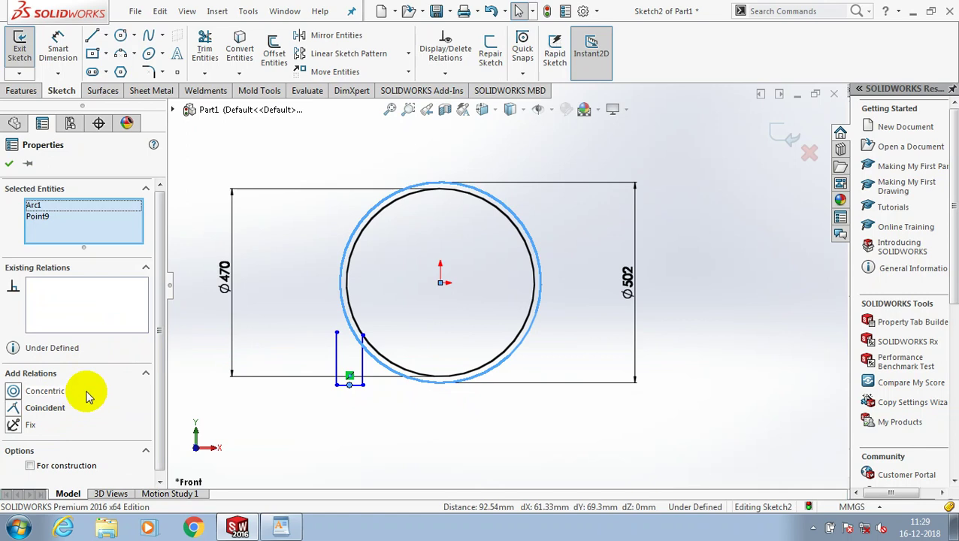
{"action": "left_click", "coordinate": [257, 403]}
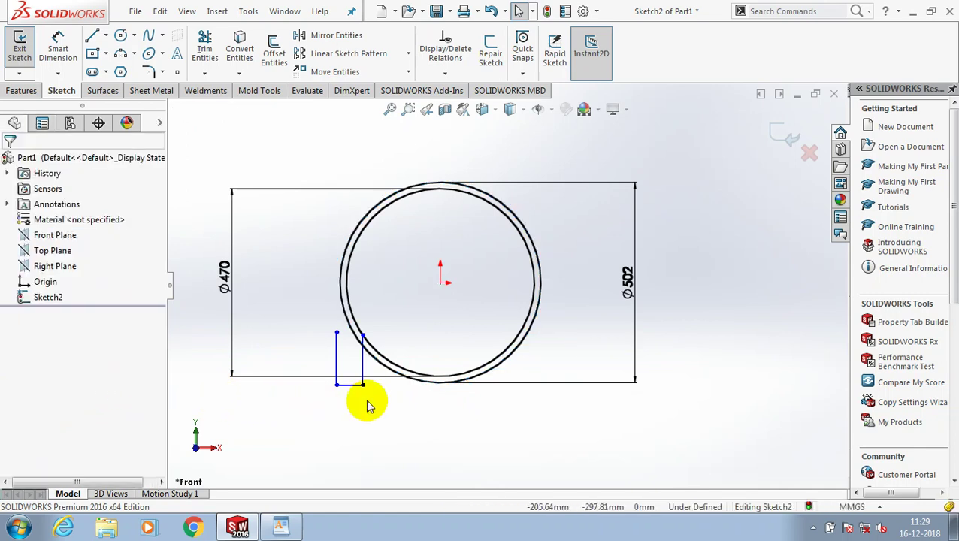
{"action": "left_click", "coordinate": [355, 391]}
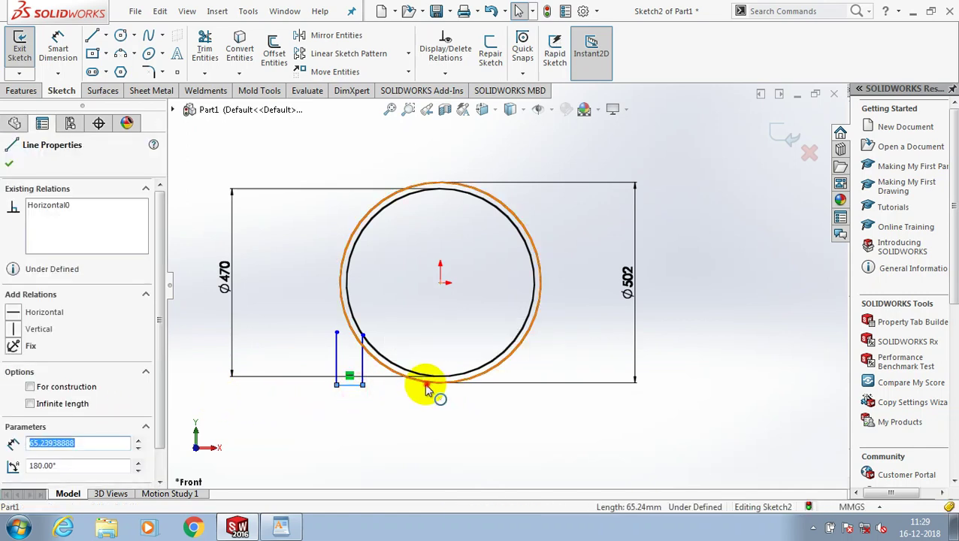
{"action": "left_click", "coordinate": [429, 385], "text": "ctrl"}
{"action": "left_click", "coordinate": [35, 391]}
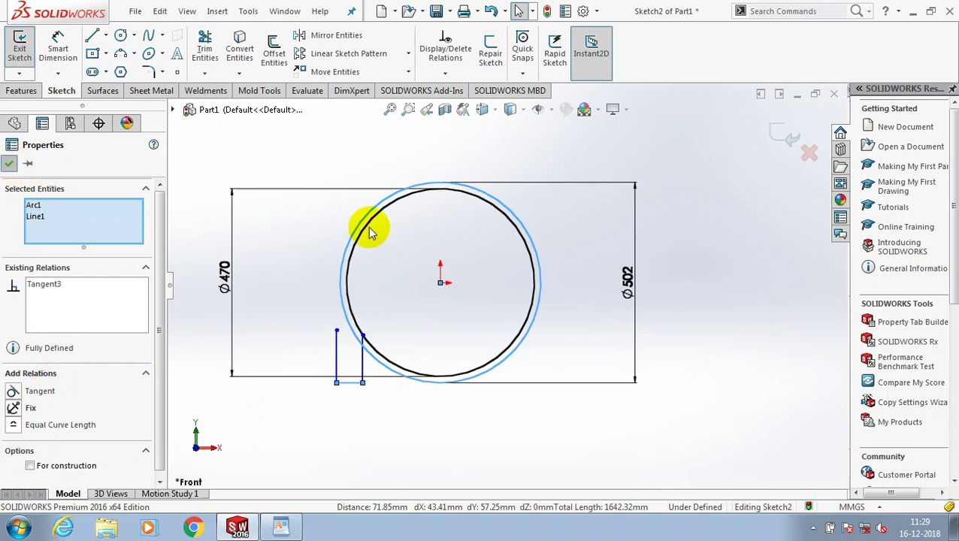
{"action": "key", "text": "Escape"}
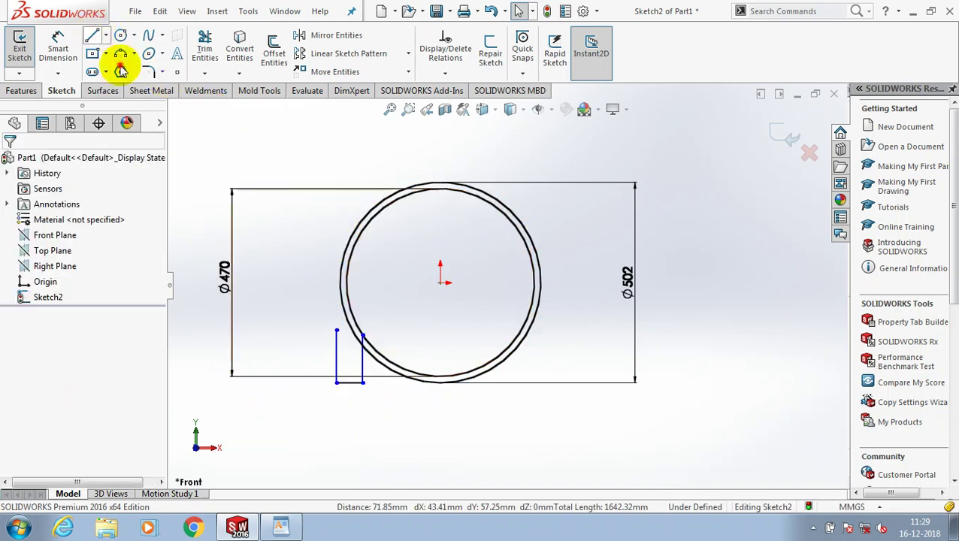
Draw horizontal and vertical centerlines crossing at the circles' centre, the vertical one extending below the ring.
{"action": "left_click", "coordinate": [105, 35]}
{"action": "left_click", "coordinate": [131, 67]}
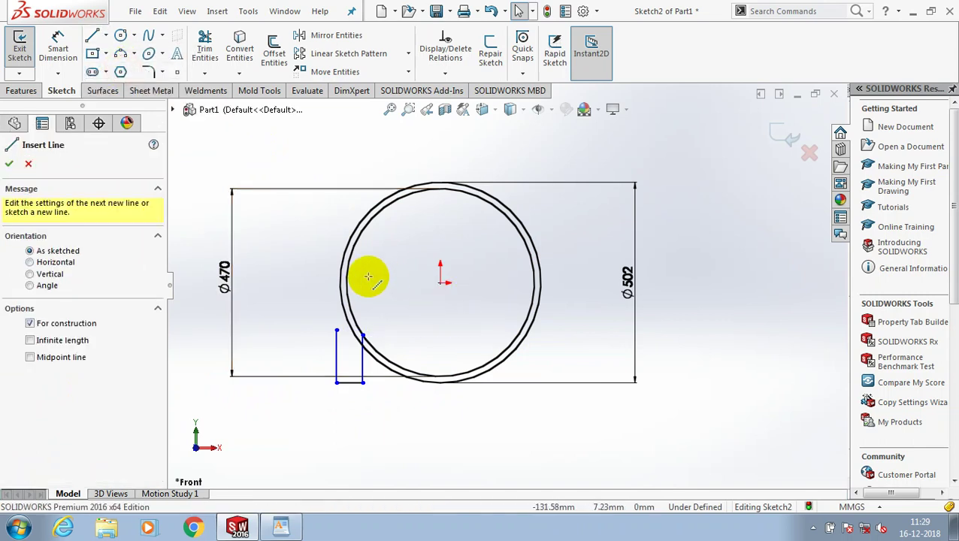
{"action": "left_click", "coordinate": [305, 305]}
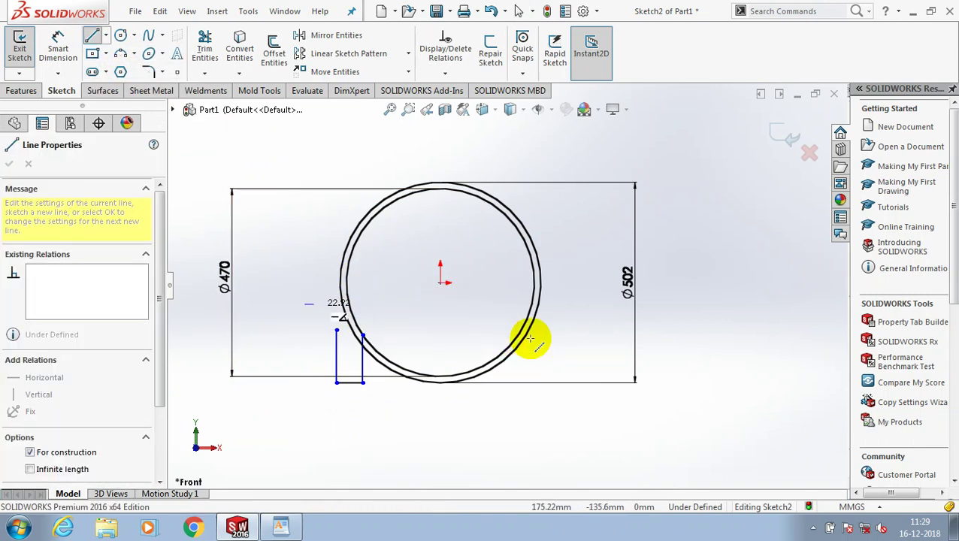
{"action": "left_click", "coordinate": [581, 304]}
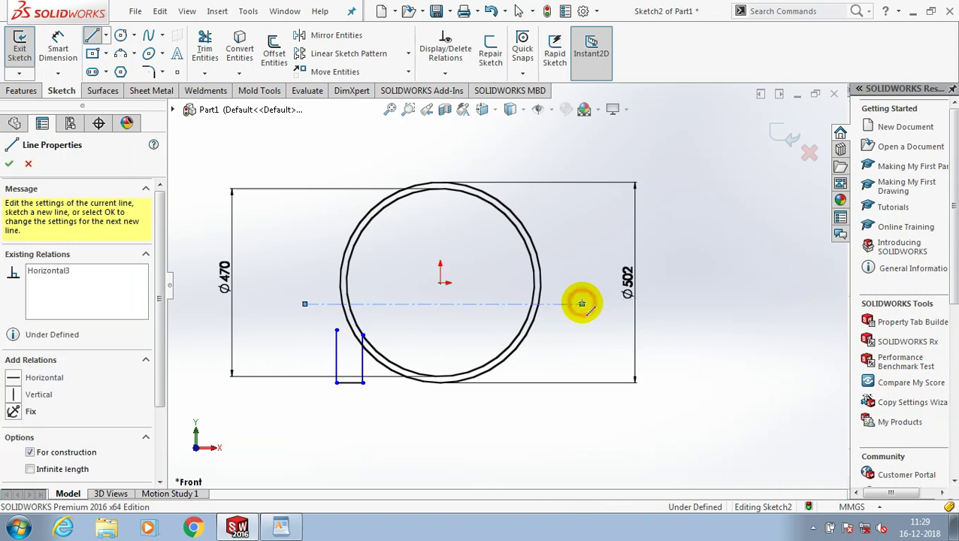
{"action": "key", "text": "Escape"}
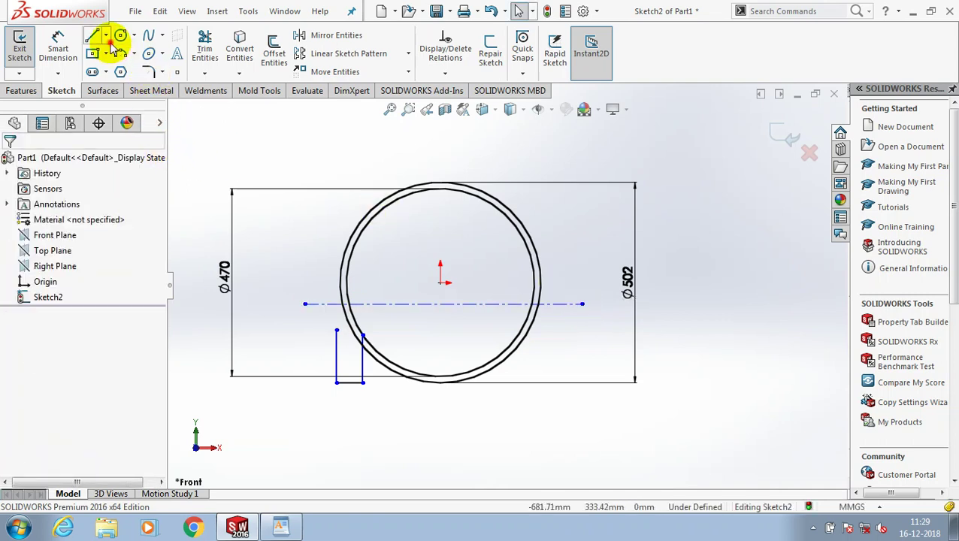
{"action": "left_click", "coordinate": [106, 35]}
{"action": "left_click", "coordinate": [120, 68]}
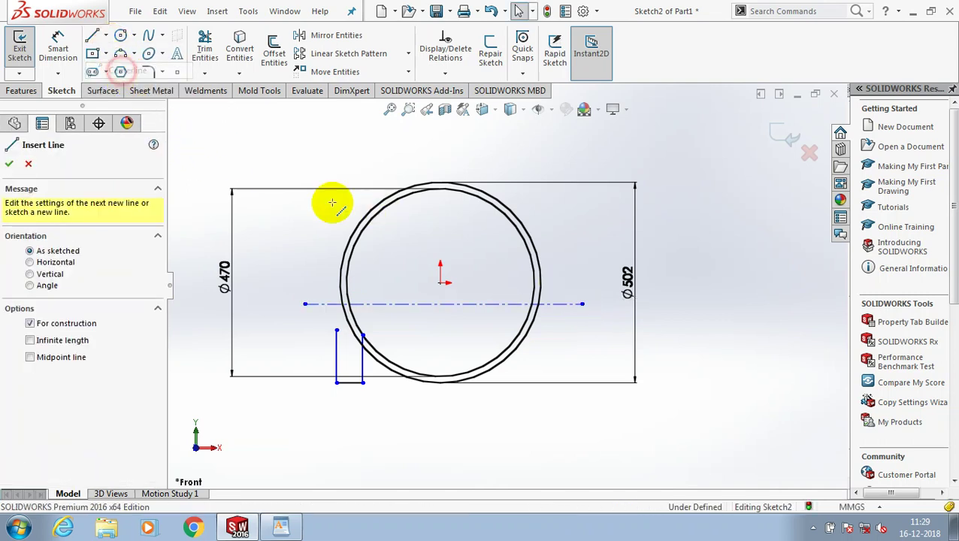
{"action": "left_click", "coordinate": [440, 219]}
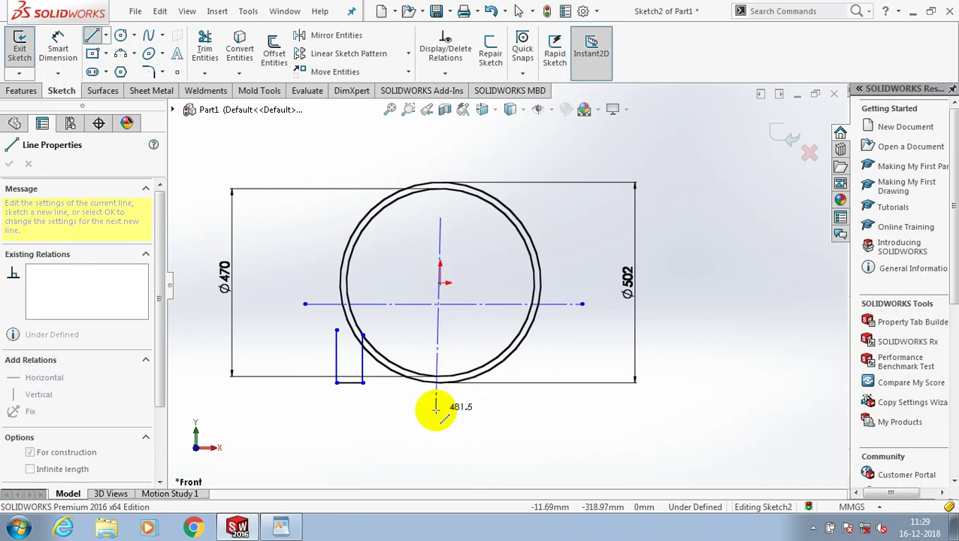
{"action": "left_click", "coordinate": [440, 410]}
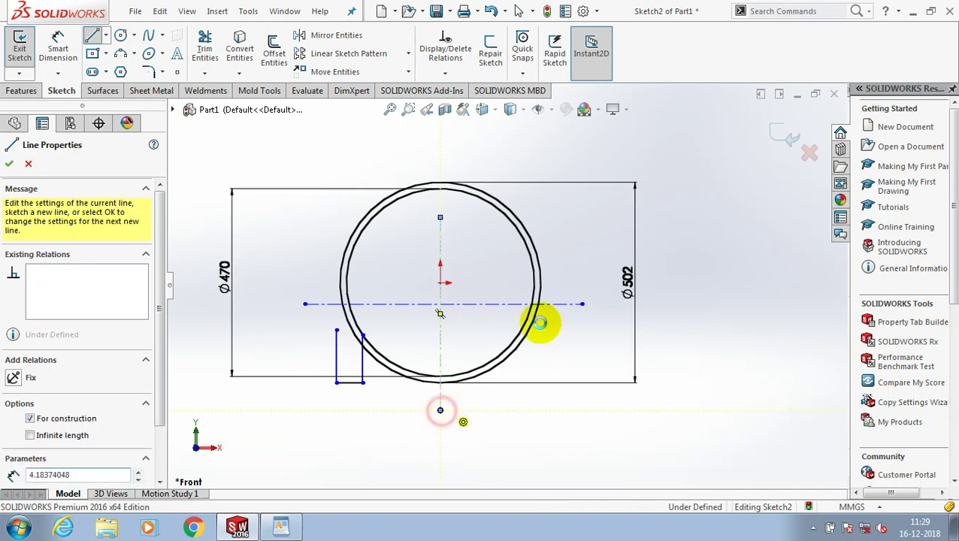
{"action": "key", "text": "Escape"}
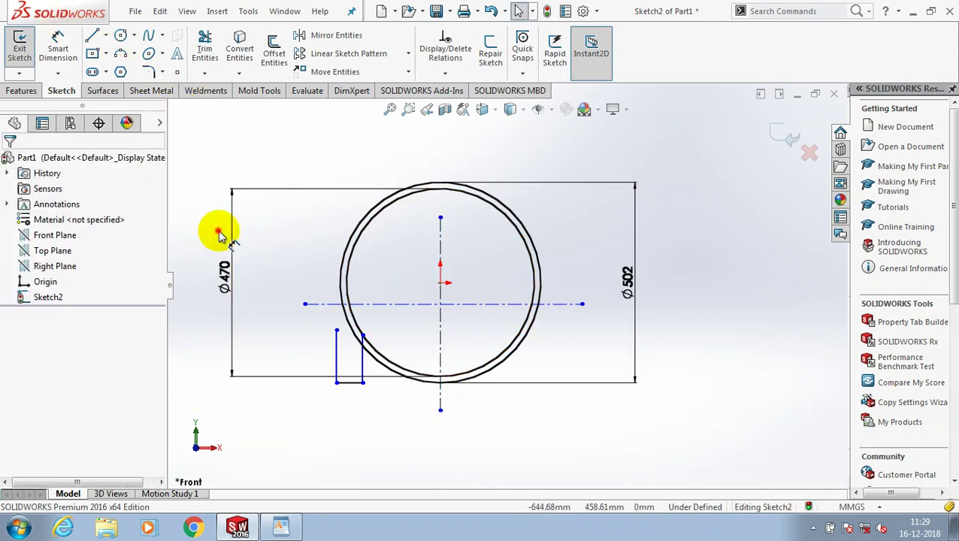
Dimension the horizontal centerline 125 above the profile's bottom-left point.
{"action": "right_click_drag", "start_coordinate": [218, 234], "coordinate": [216, 224]}
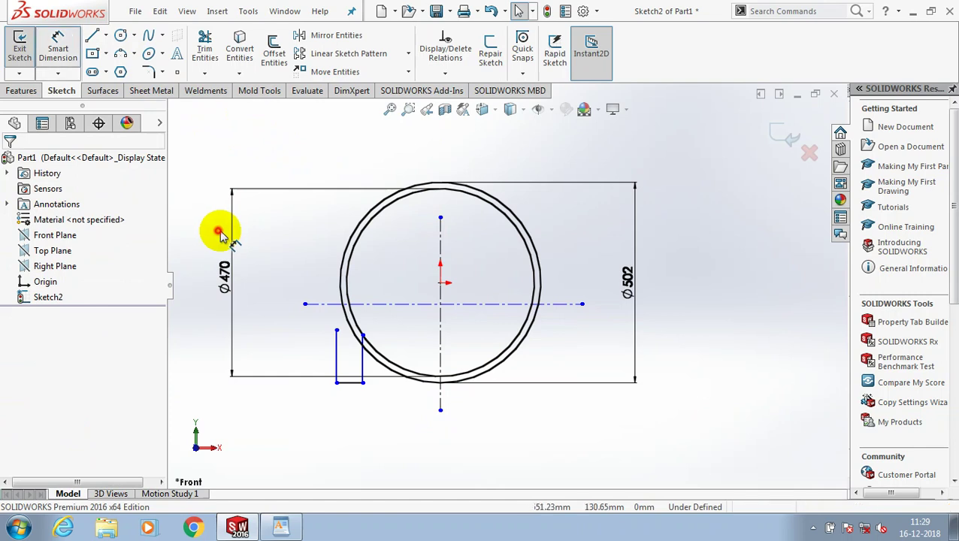
{"action": "left_click", "coordinate": [377, 387]}
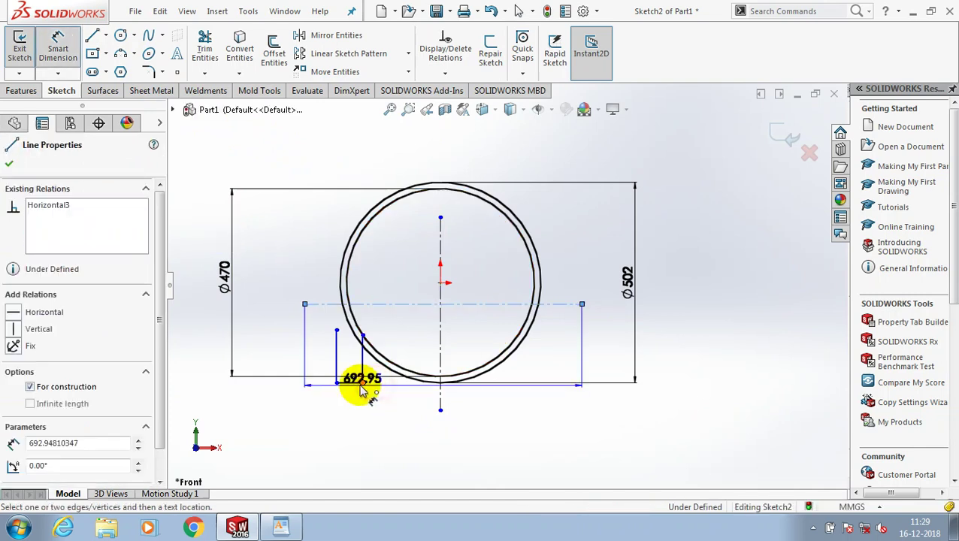
{"action": "left_click", "coordinate": [310, 384]}
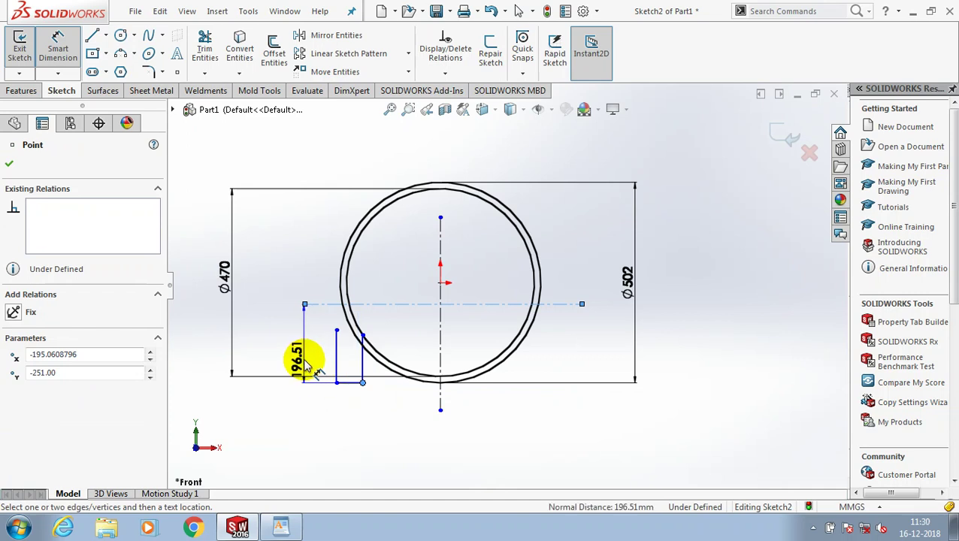
{"action": "left_click", "coordinate": [312, 372]}
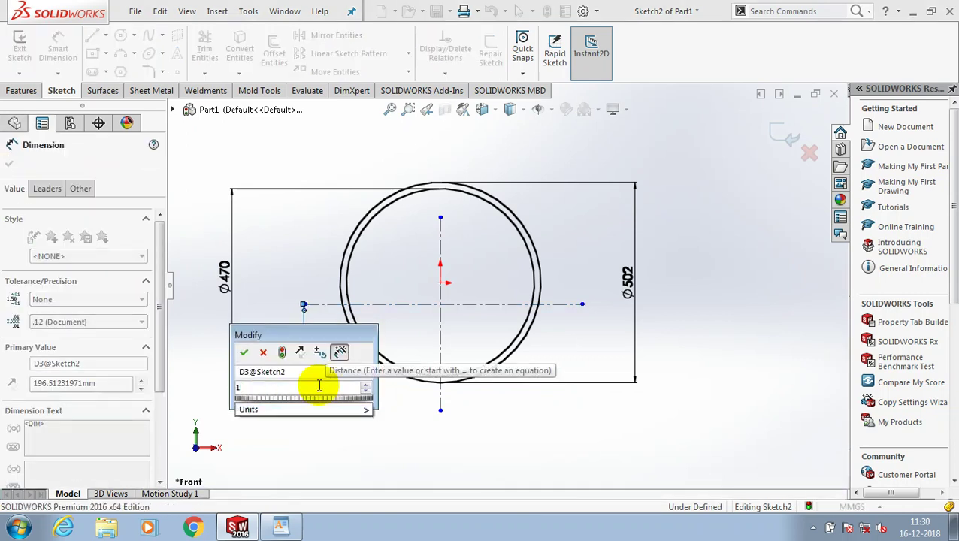
{"action": "type", "text": "125"}
{"action": "key", "text": "Return"}
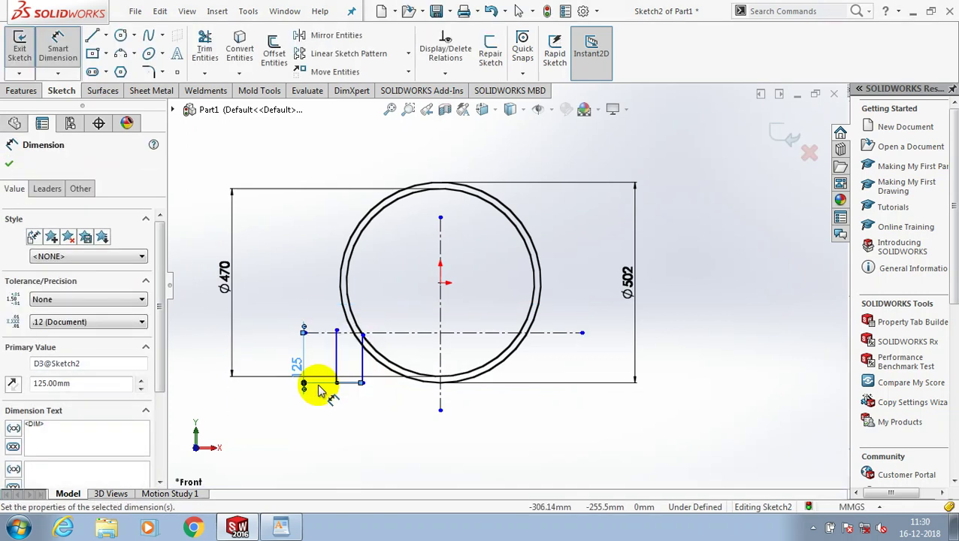
{"action": "key", "text": "Escape"}
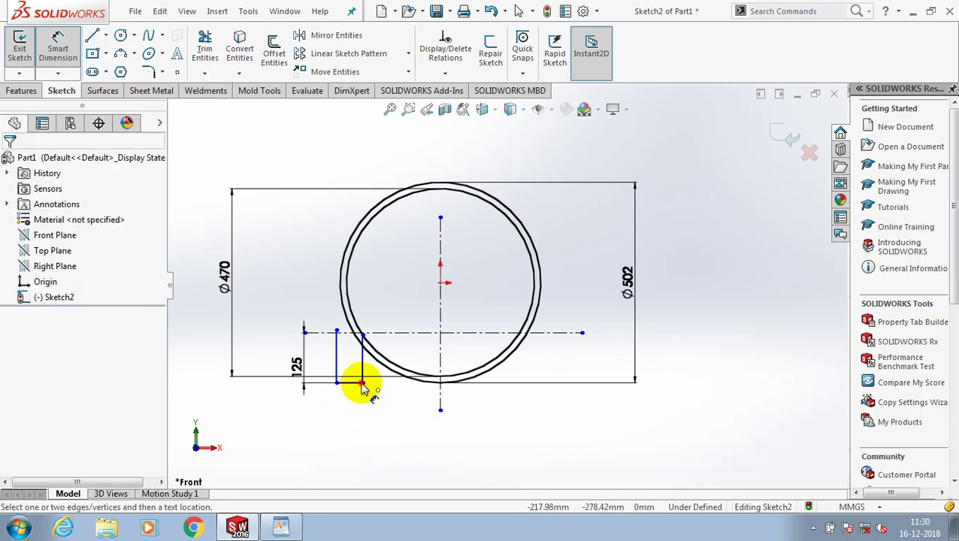
Set the narrow slot's width to 22.
{"action": "left_click", "coordinate": [361, 385]}
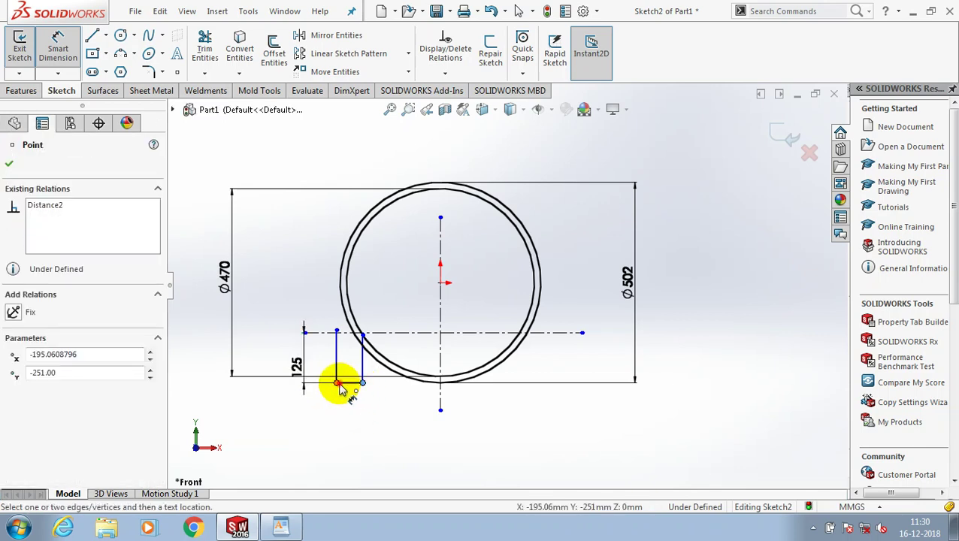
{"action": "left_click", "coordinate": [359, 442]}
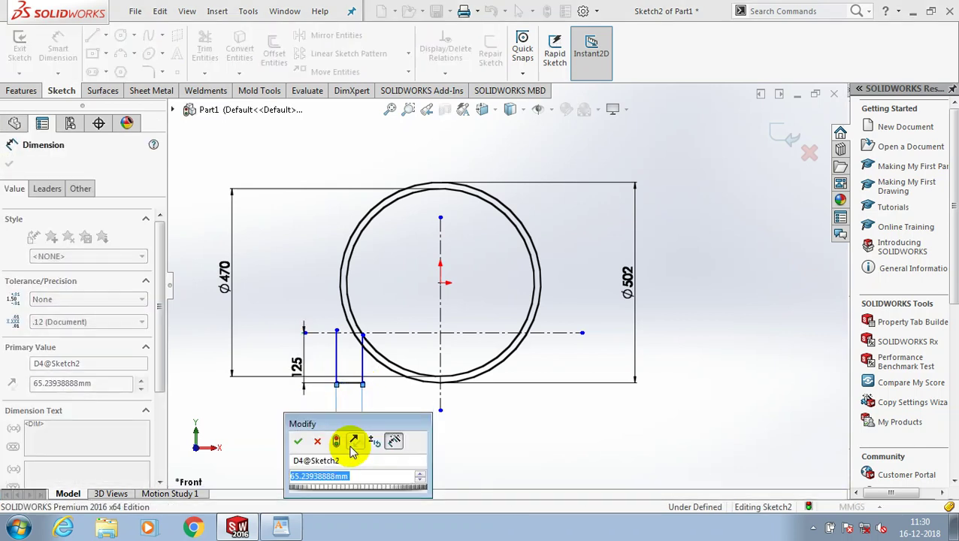
{"action": "type", "text": "22"}
{"action": "key", "text": "Return"}
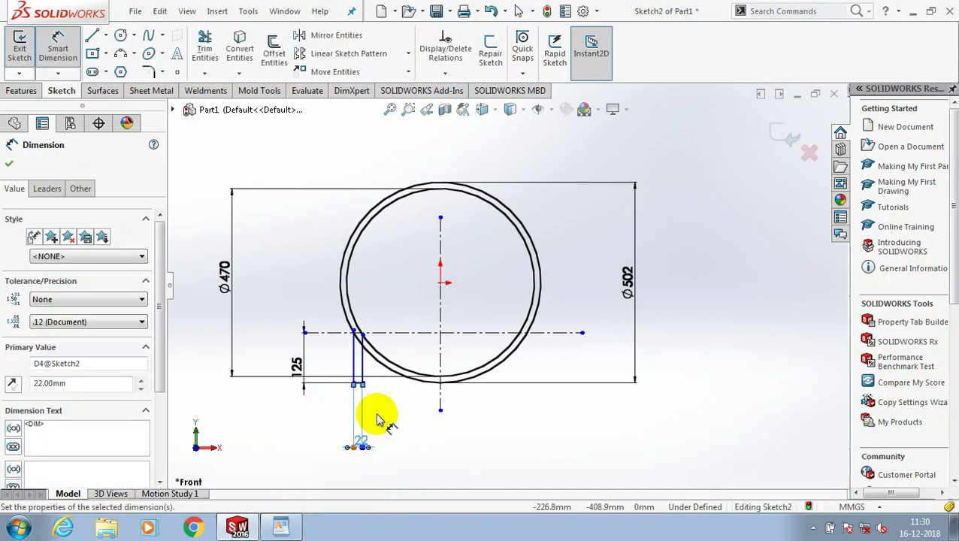
{"action": "scroll", "coordinate": [424, 410], "scroll_direction": "down", "scroll_amount": 1}
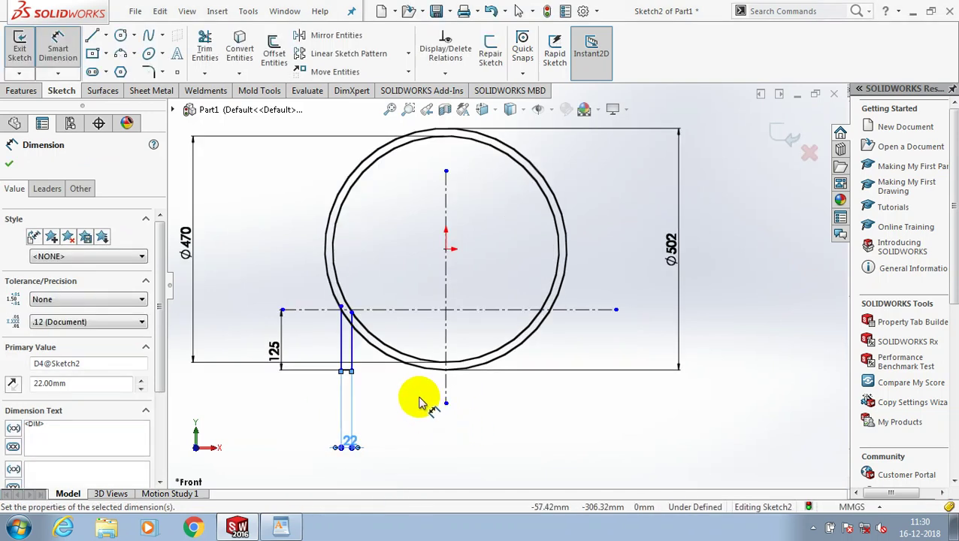
{"action": "scroll", "coordinate": [420, 404], "scroll_direction": "down", "scroll_amount": 1}
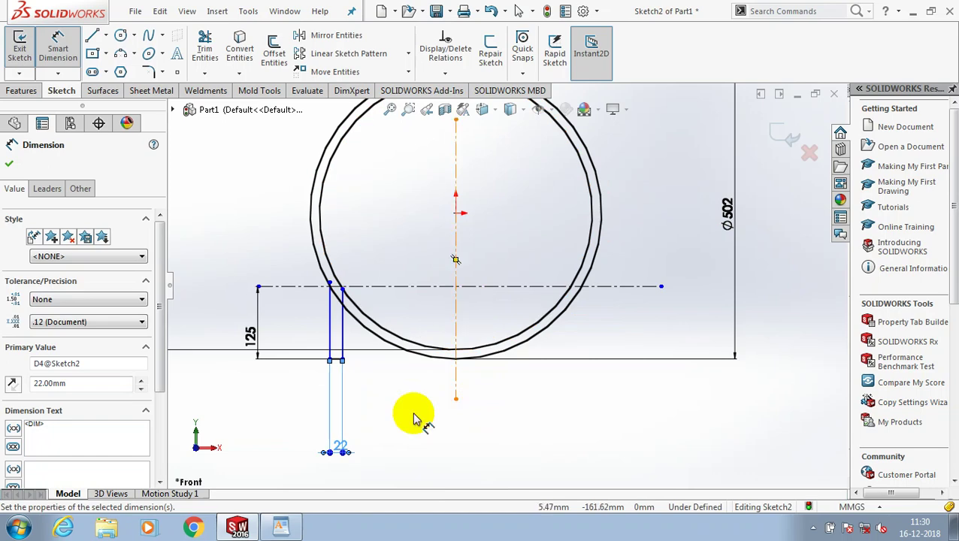
Locate the slot's left line 175 from the vertical centerline.
{"action": "left_click", "coordinate": [456, 316]}
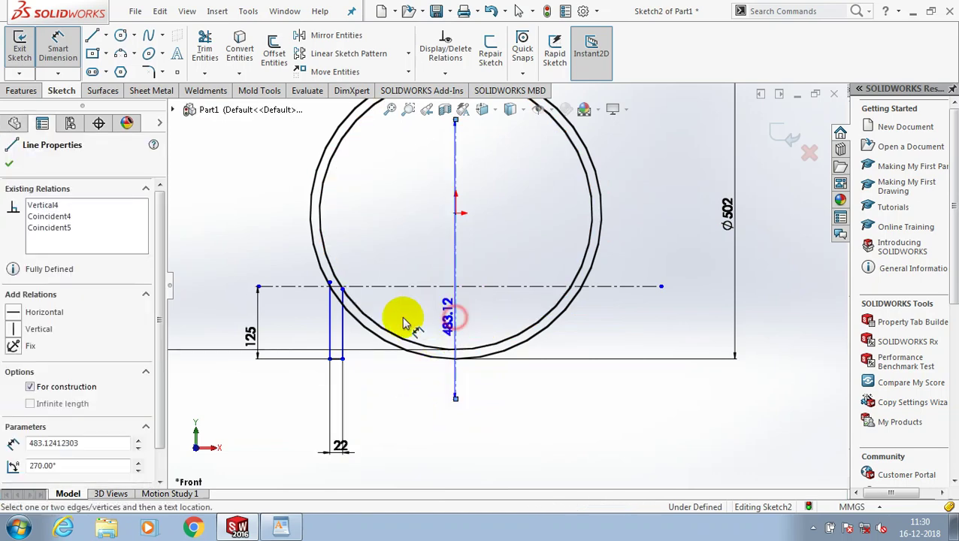
{"action": "left_click", "coordinate": [331, 320]}
{"action": "left_click", "coordinate": [404, 485]}
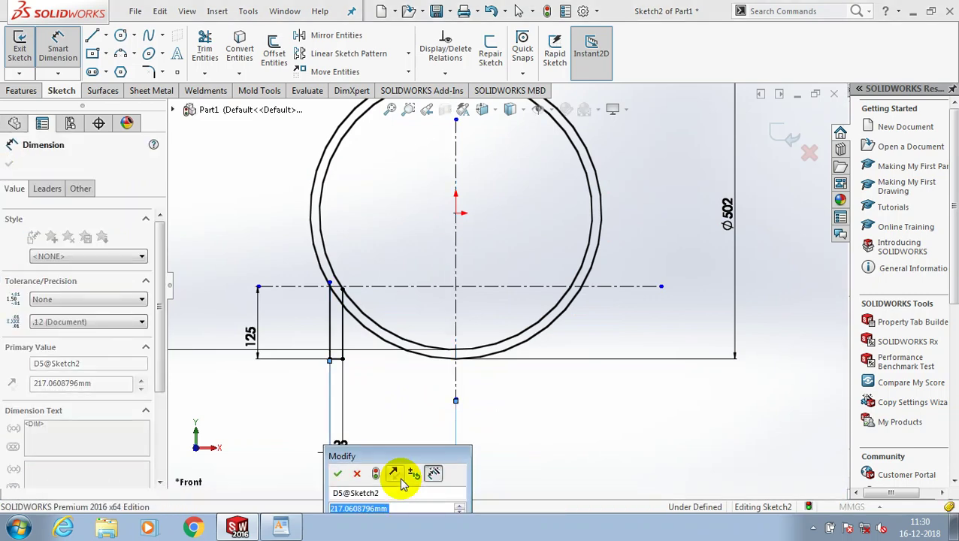
{"action": "type", "text": "175"}
{"action": "key", "text": "Return"}
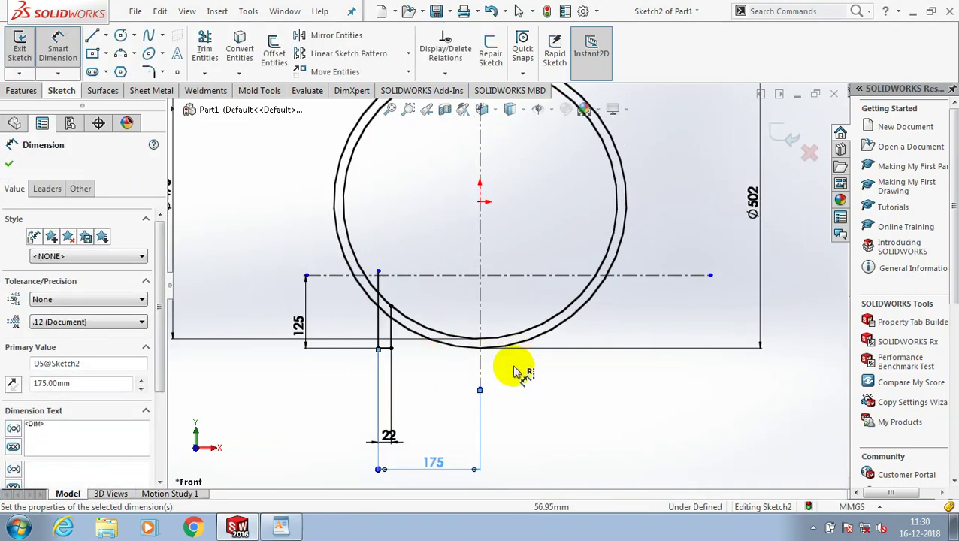
{"action": "scroll", "coordinate": [514, 371], "scroll_direction": "up", "scroll_amount": 2}
{"action": "scroll", "coordinate": [515, 368], "scroll_direction": "down", "scroll_amount": 2}
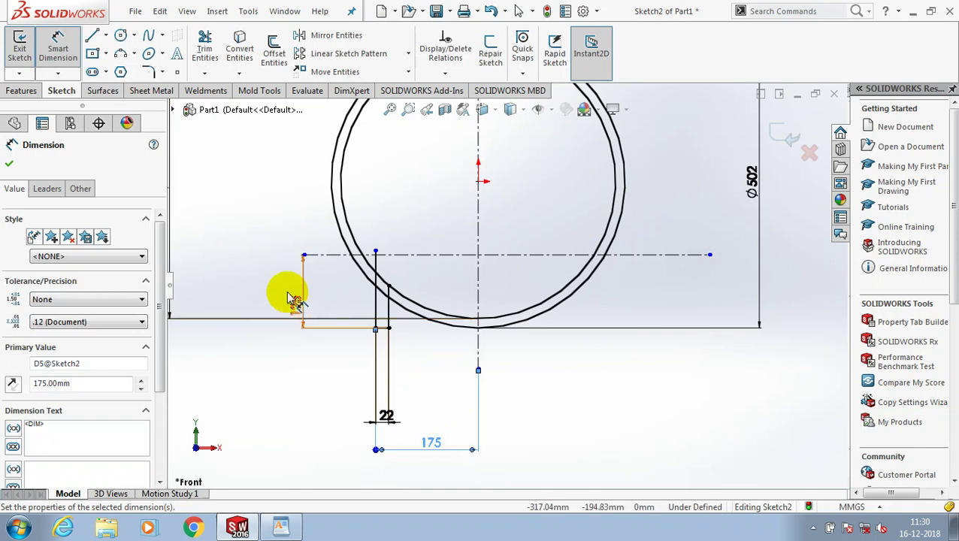
{"action": "left_click", "coordinate": [7, 164]}
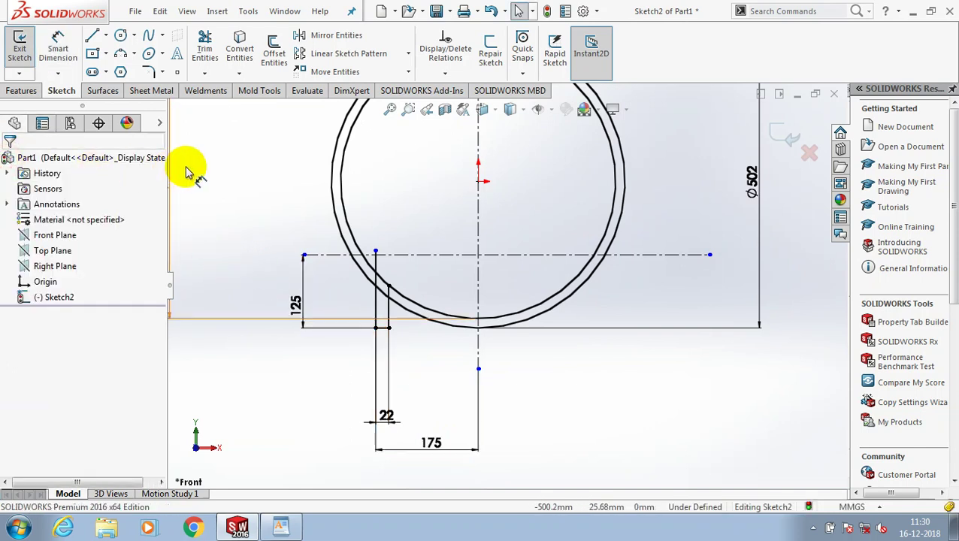
Power-trim away both circles' upper arcs, leaving lower arcs ending at the horizontal centerline.
{"action": "left_click", "coordinate": [205, 73]}
{"action": "left_click", "coordinate": [225, 90]}
{"action": "scroll", "coordinate": [445, 206], "scroll_direction": "down", "scroll_amount": 2}
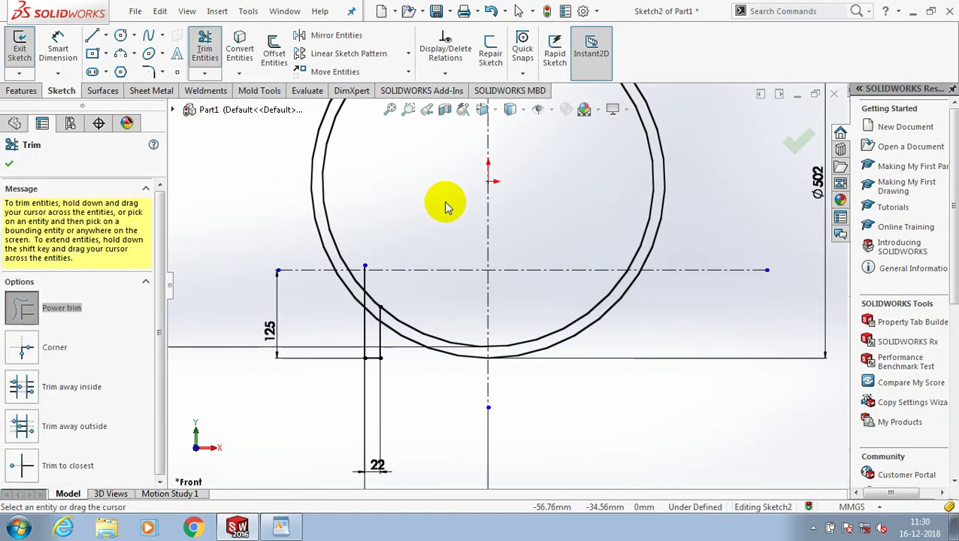
{"action": "scroll", "coordinate": [439, 211], "scroll_direction": "down", "scroll_amount": 2}
{"action": "scroll", "coordinate": [440, 210], "scroll_direction": "up", "scroll_amount": 1}
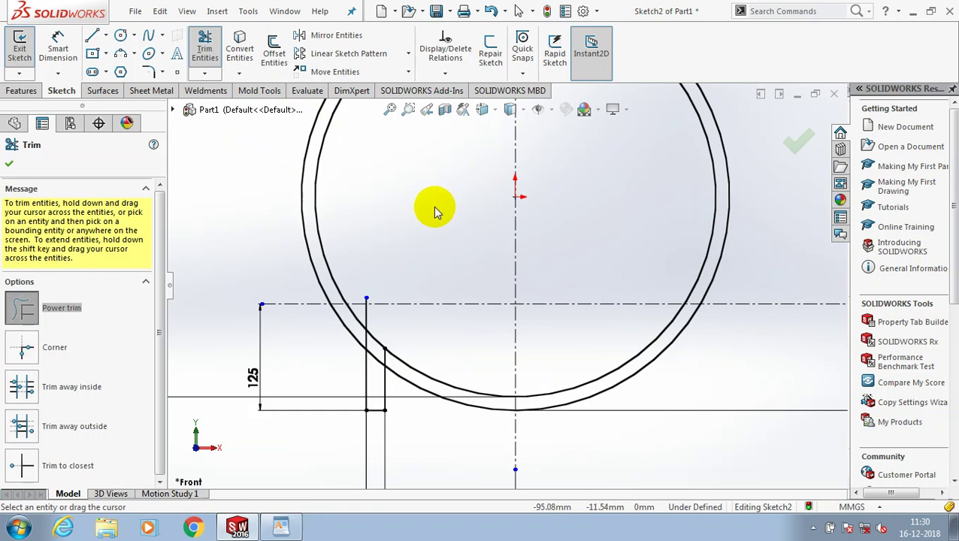
{"action": "scroll", "coordinate": [440, 213], "scroll_direction": "up", "scroll_amount": 1}
{"action": "left_click", "coordinate": [327, 208]}
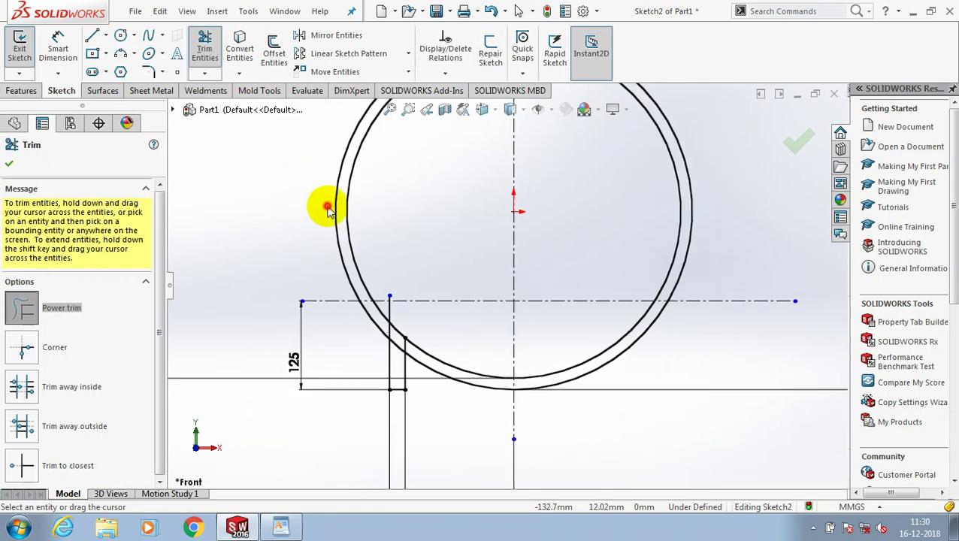
{"action": "left_click_drag", "start_coordinate": [328, 208], "coordinate": [210, 162]}
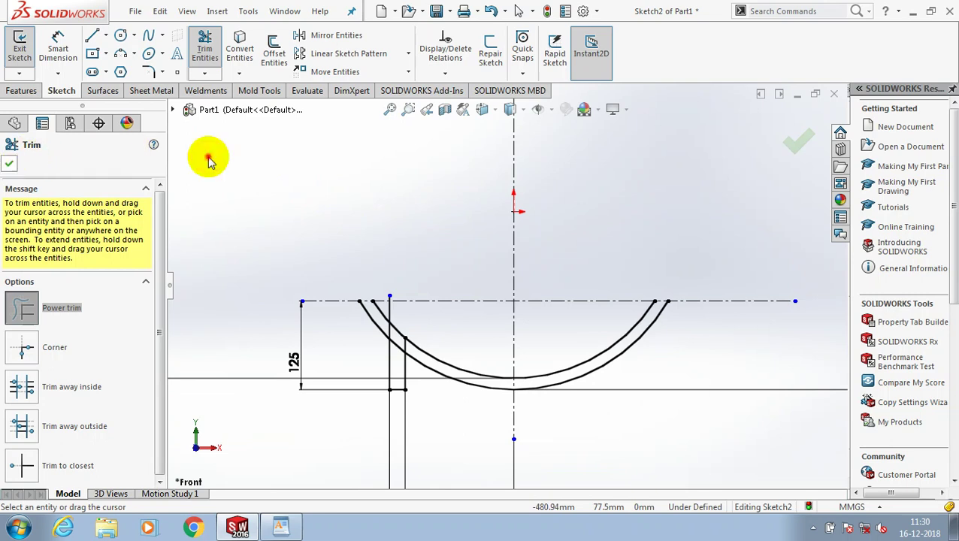
{"action": "key", "text": "Escape"}
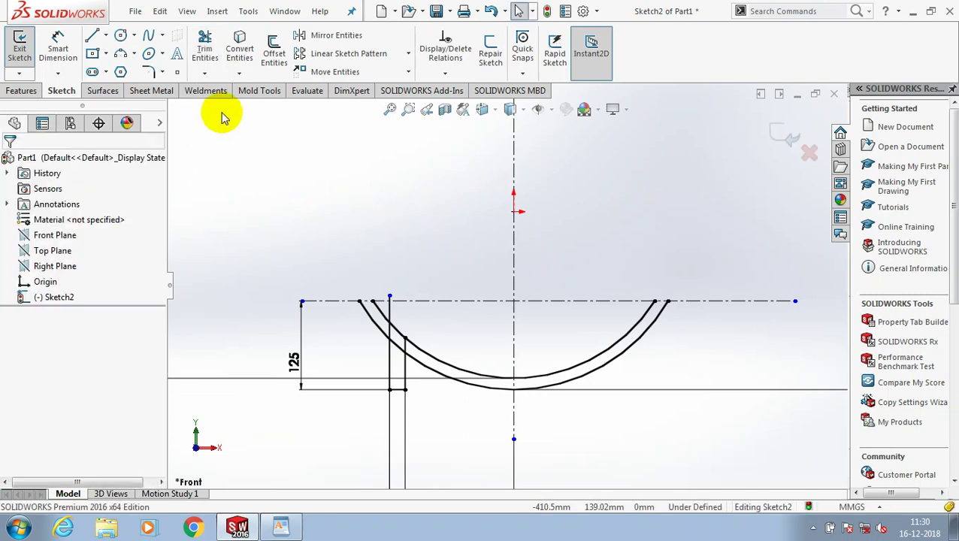
Draw a short horizontal line from left of the arcs to the vertical centerline.
{"action": "left_click", "coordinate": [106, 38]}
{"action": "left_click", "coordinate": [103, 48]}
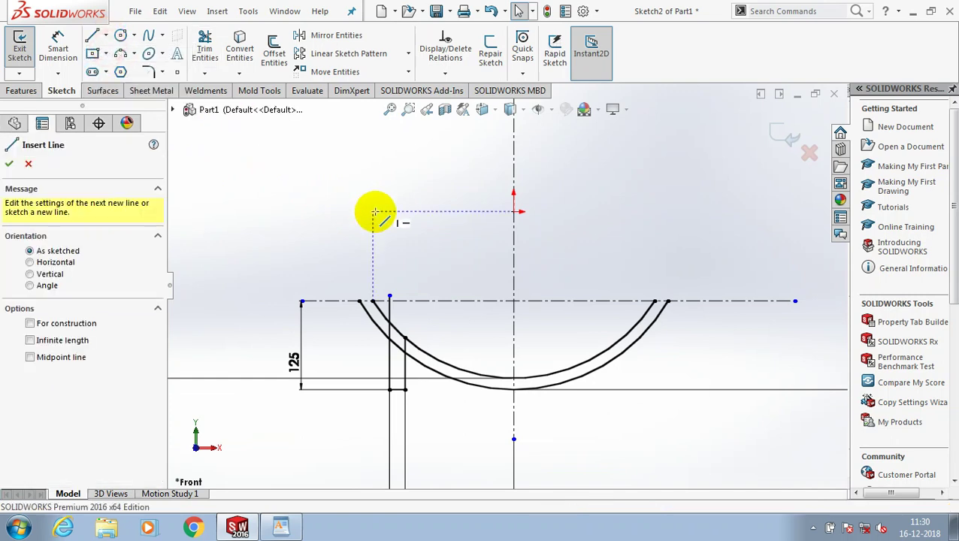
{"action": "left_click", "coordinate": [354, 321]}
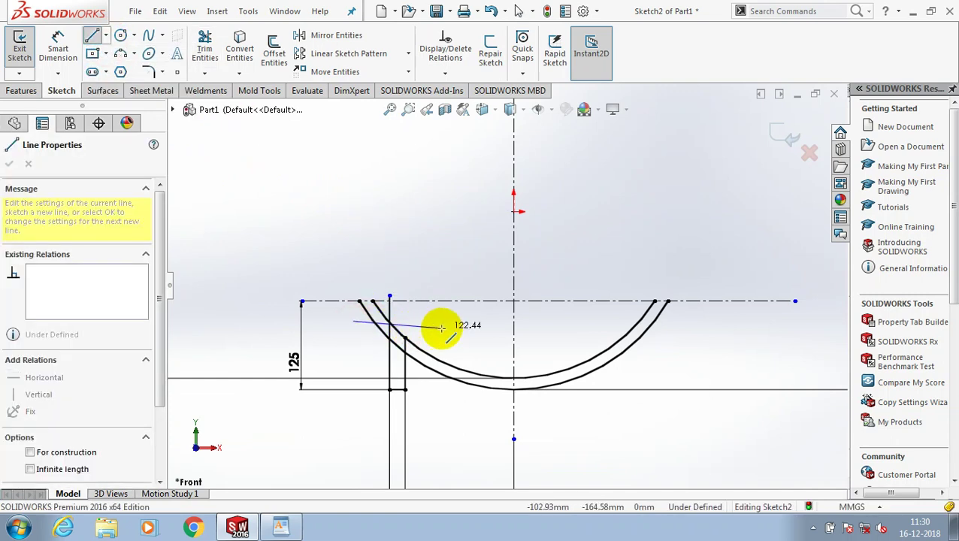
{"action": "left_click", "coordinate": [446, 321]}
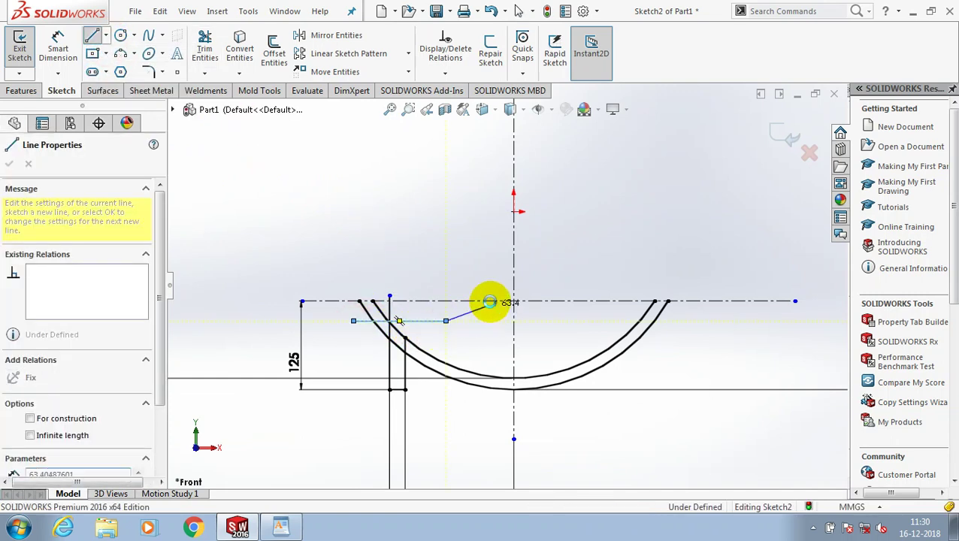
{"action": "key", "text": "Escape"}
Dimension the short horizontal line 62.5 mm below the horizontal centerline.
{"action": "left_click", "coordinate": [58, 48]}
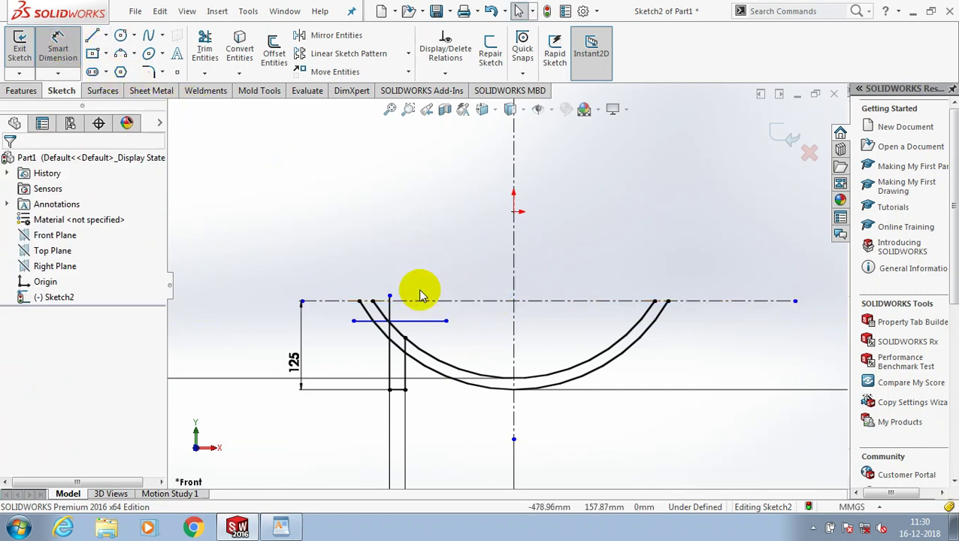
{"action": "left_click", "coordinate": [424, 321]}
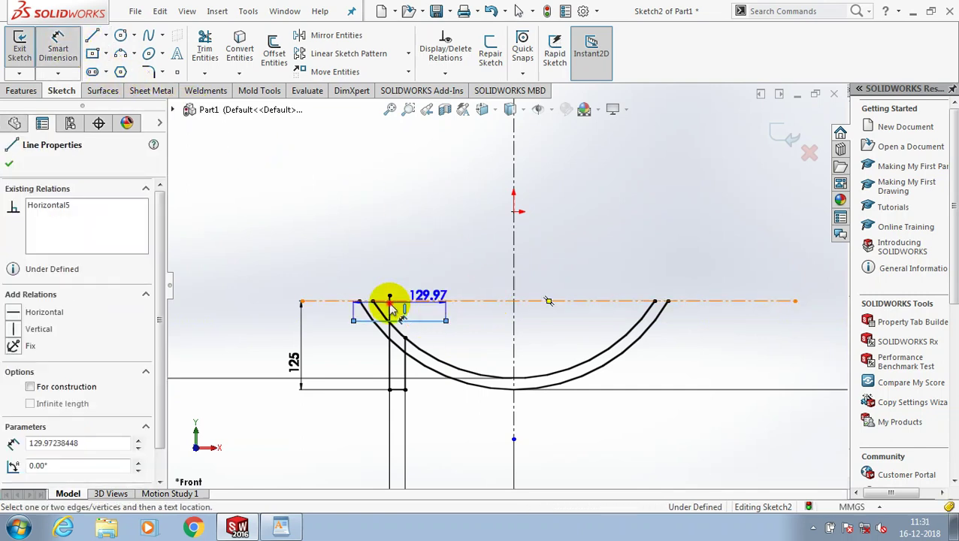
{"action": "left_click", "coordinate": [385, 303]}
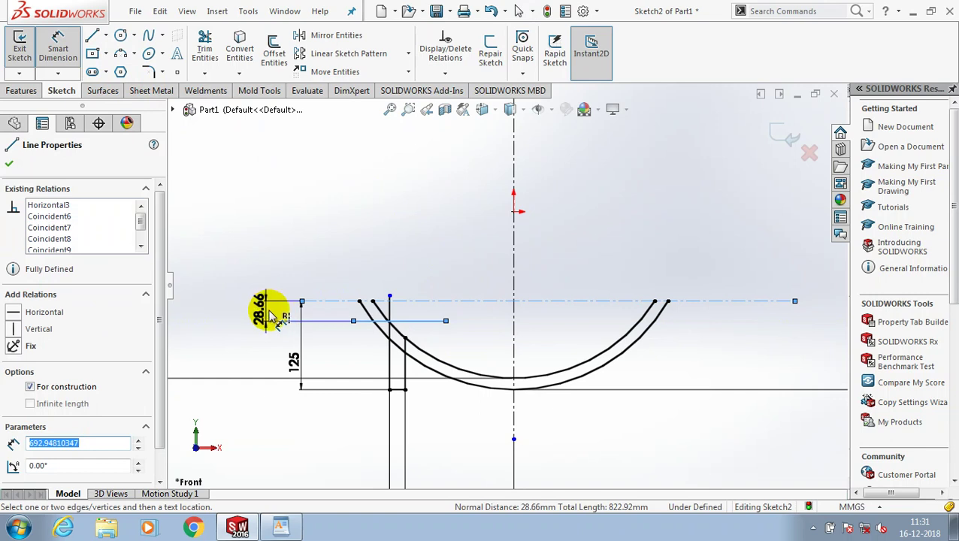
{"action": "left_click", "coordinate": [274, 316]}
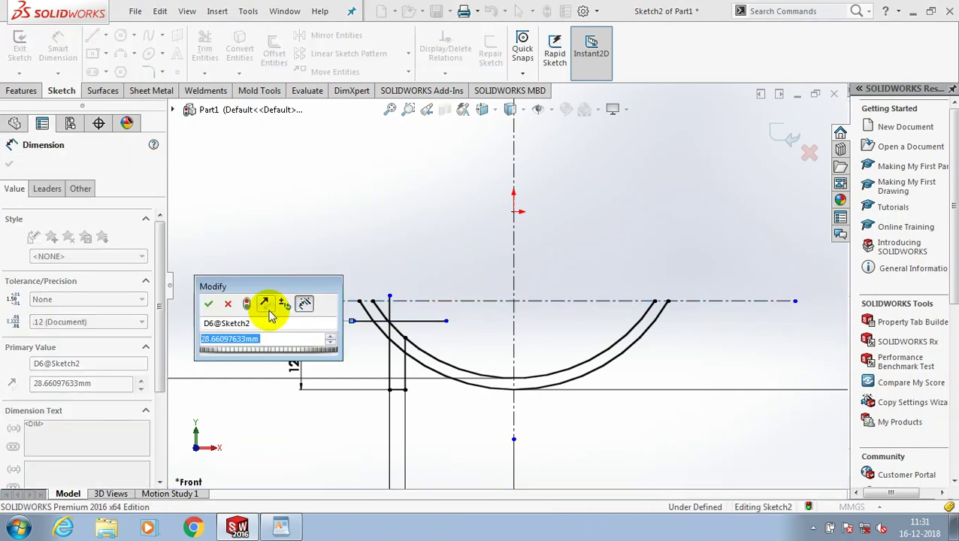
{"action": "type", "text": "62.5"}
{"action": "key", "text": "Return"}
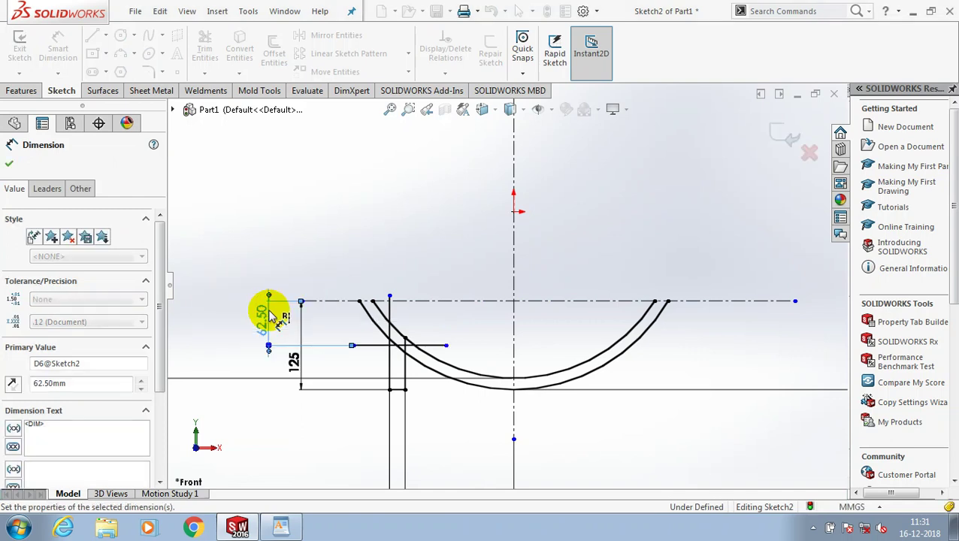
{"action": "left_click", "coordinate": [557, 320]}
{"action": "scroll", "coordinate": [476, 259], "scroll_direction": "down", "scroll_amount": 2}
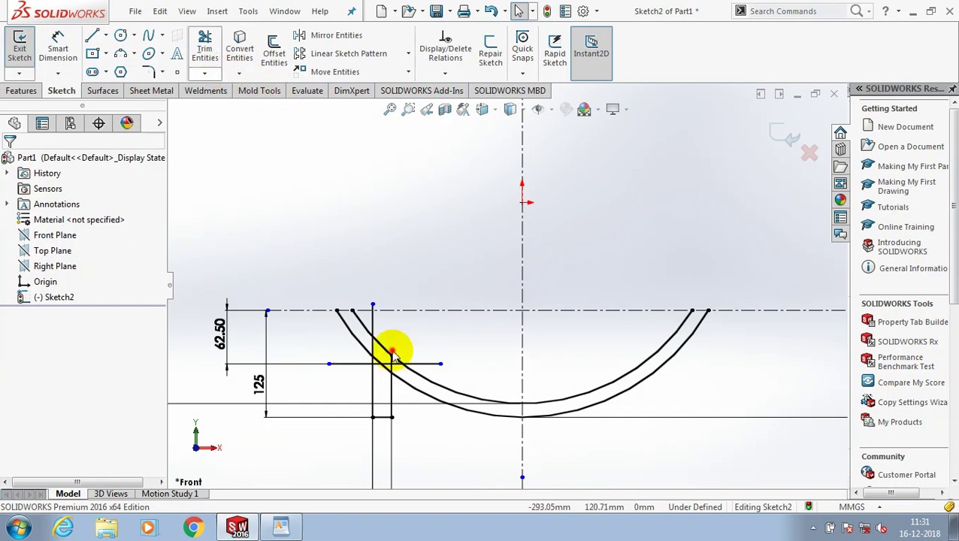
Trim the outer curve segment between the verticals, undoing one mistrimmed arc end.
{"action": "scroll", "coordinate": [369, 346], "scroll_direction": "down", "scroll_amount": 2}
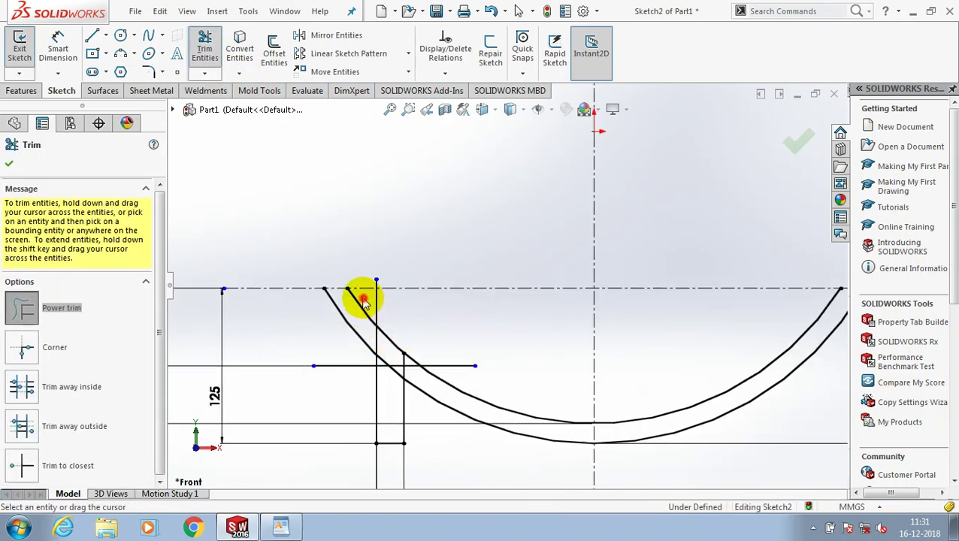
{"action": "left_click_drag", "start_coordinate": [359, 300], "coordinate": [335, 348]}
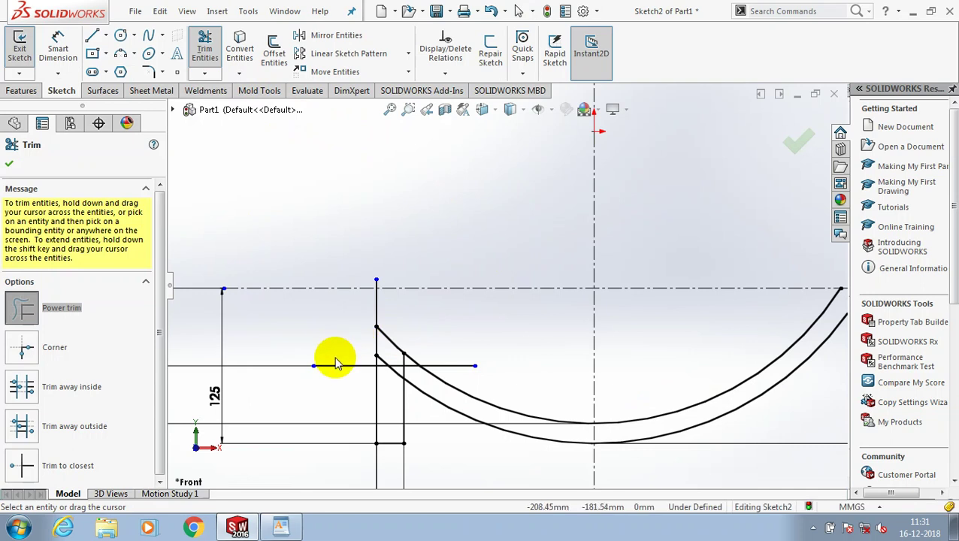
{"action": "key", "text": "ctrl+z"}
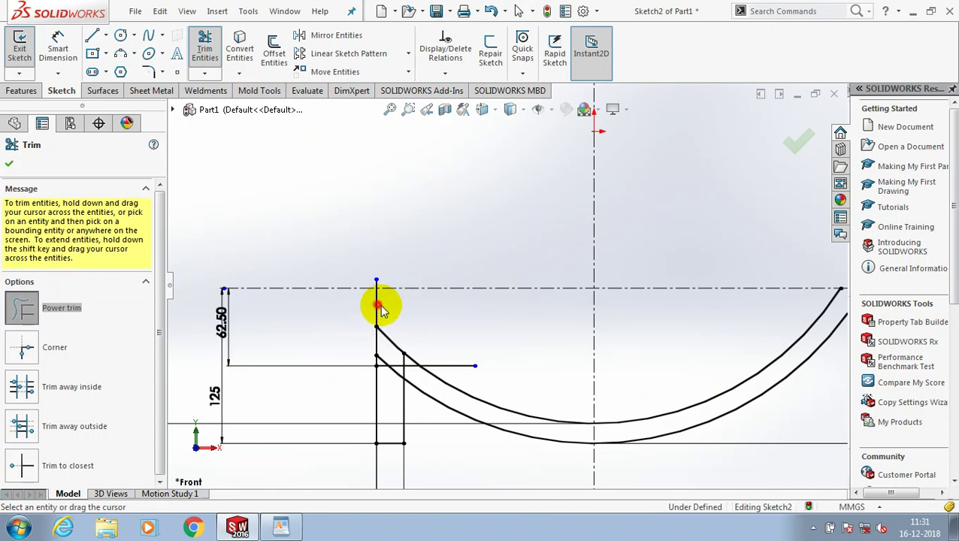
{"action": "scroll", "coordinate": [391, 302], "scroll_direction": "down", "scroll_amount": 3}
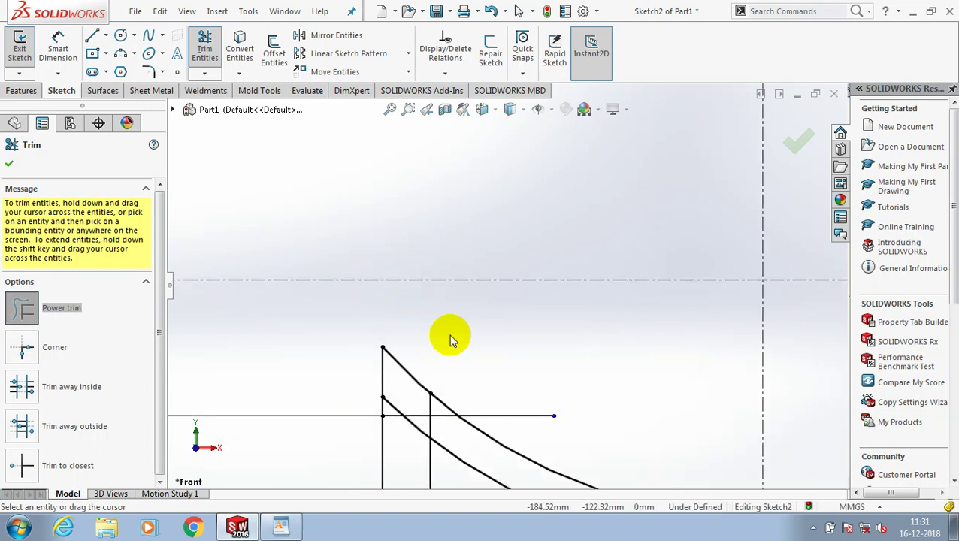
{"action": "scroll", "coordinate": [452, 336], "scroll_direction": "up", "scroll_amount": 1}
{"action": "scroll", "coordinate": [454, 336], "scroll_direction": "up", "scroll_amount": 1}
{"action": "scroll", "coordinate": [481, 347], "scroll_direction": "up", "scroll_amount": 1}
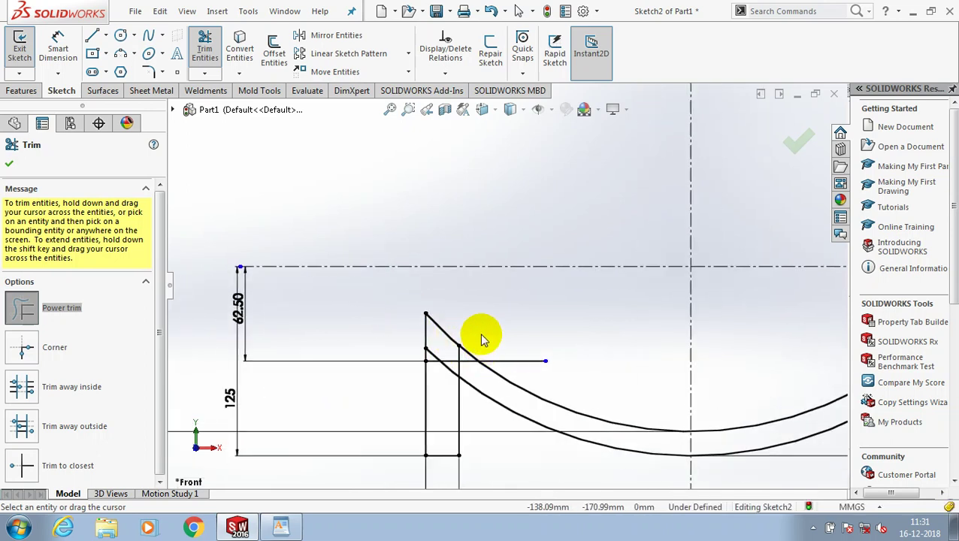
{"action": "left_click_drag", "start_coordinate": [482, 335], "coordinate": [368, 354]}
{"action": "scroll", "coordinate": [463, 346], "scroll_direction": "down", "scroll_amount": 2}
{"action": "scroll", "coordinate": [481, 345], "scroll_direction": "down", "scroll_amount": 1}
{"action": "scroll", "coordinate": [484, 364], "scroll_direction": "up", "scroll_amount": 1}
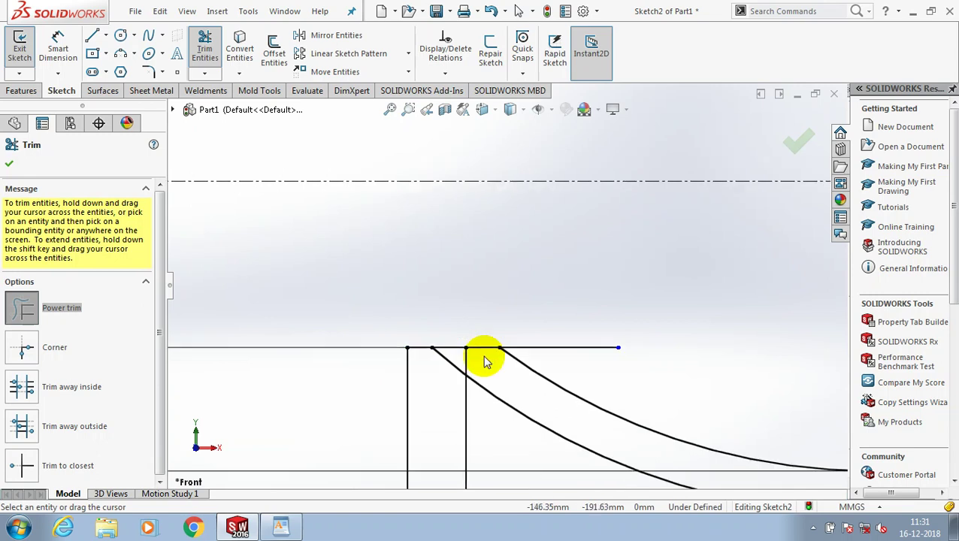
{"action": "scroll", "coordinate": [484, 361], "scroll_direction": "up", "scroll_amount": 2}
{"action": "scroll", "coordinate": [496, 353], "scroll_direction": "down", "scroll_amount": 3}
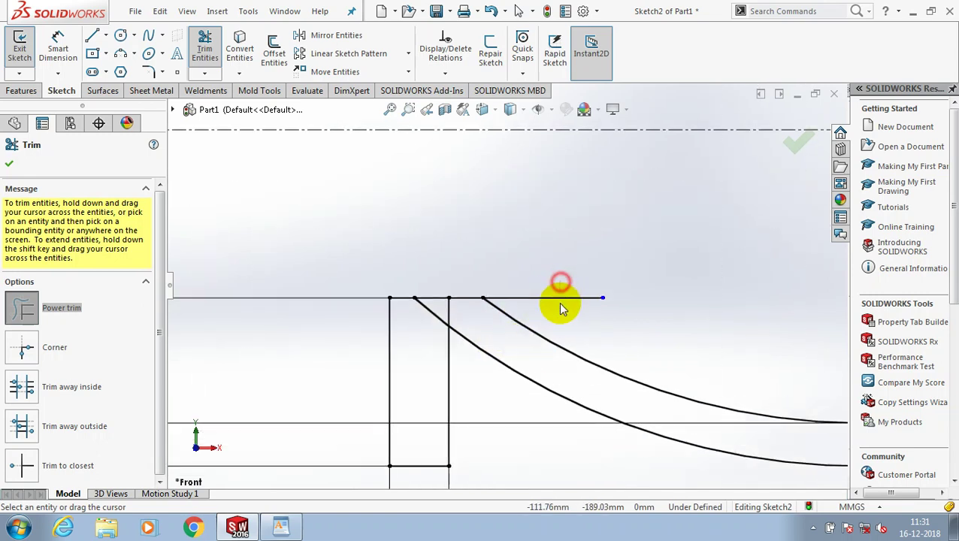
{"action": "scroll", "coordinate": [443, 320], "scroll_direction": "down", "scroll_amount": 1}
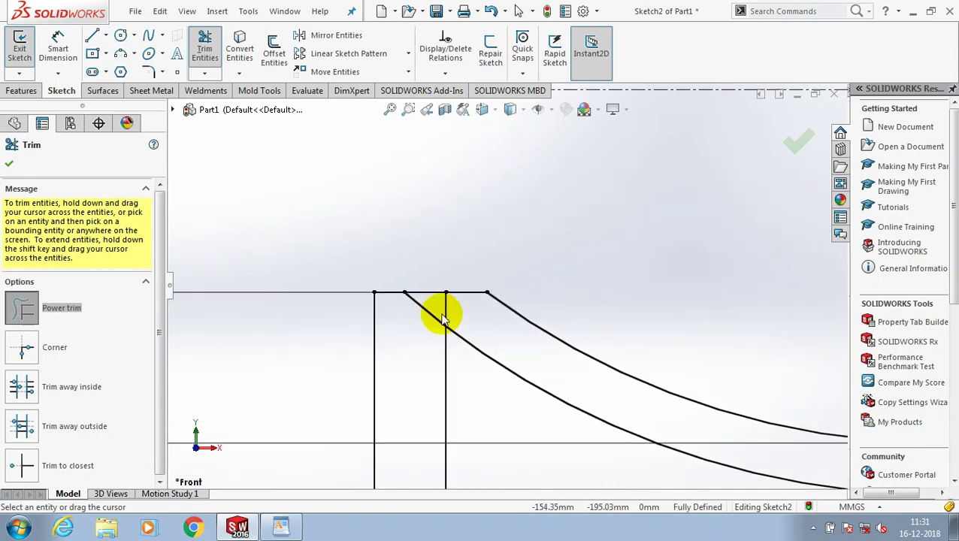
{"action": "scroll", "coordinate": [457, 309], "scroll_direction": "down", "scroll_amount": 1}
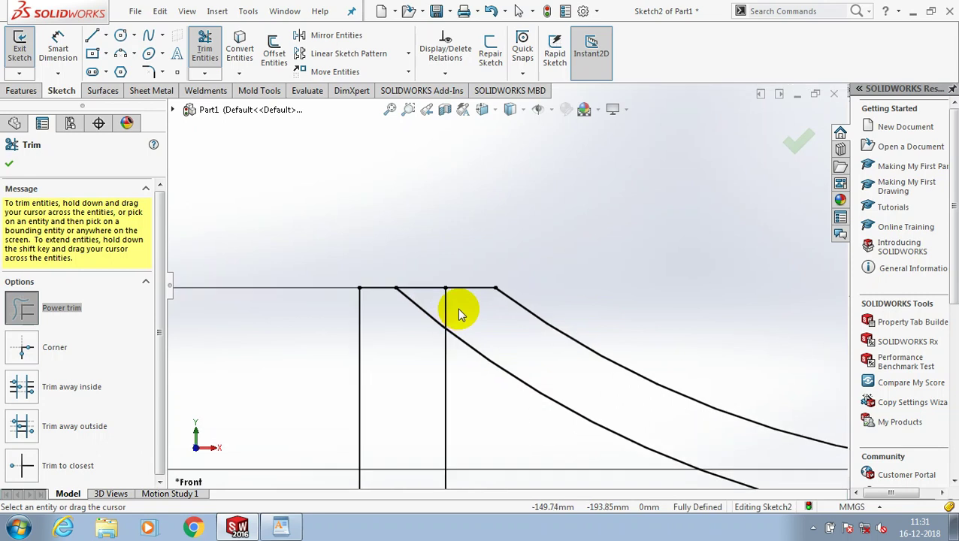
Trim the diagonal web piece, the right vertical's top, and the curves right of the centerline.
{"action": "left_click_drag", "start_coordinate": [430, 305], "coordinate": [401, 336]}
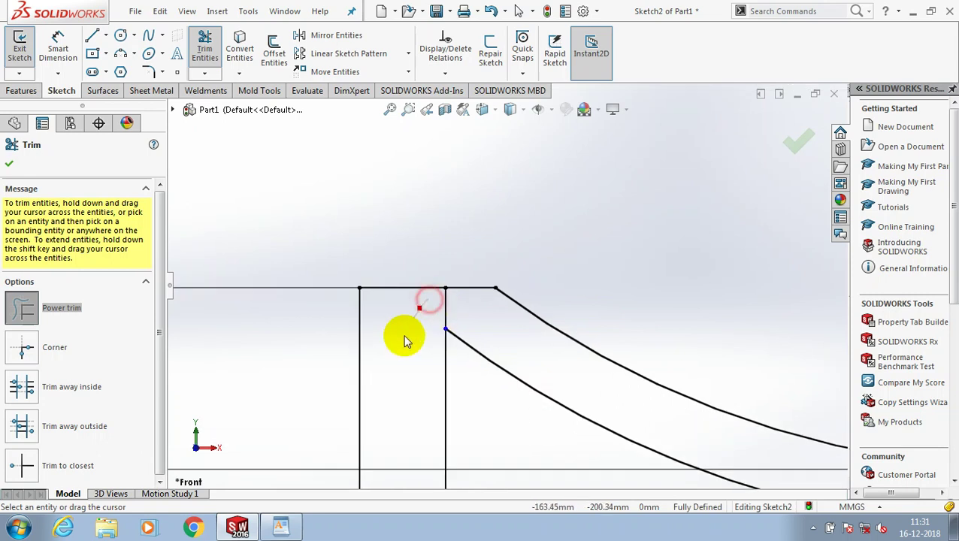
{"action": "scroll", "coordinate": [481, 308], "scroll_direction": "up", "scroll_amount": 2}
{"action": "left_click_drag", "start_coordinate": [488, 306], "coordinate": [548, 316]}
{"action": "scroll", "coordinate": [548, 316], "scroll_direction": "up", "scroll_amount": 3}
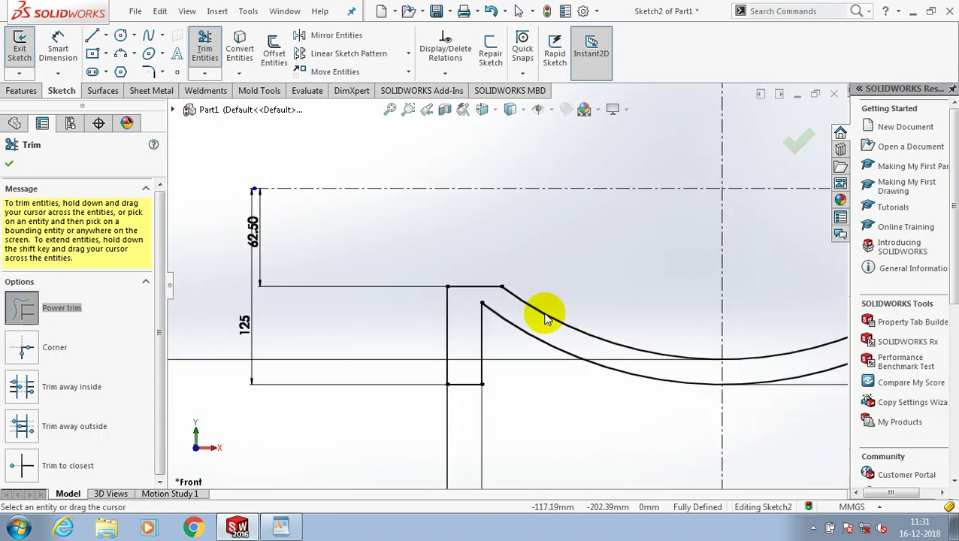
{"action": "scroll", "coordinate": [613, 307], "scroll_direction": "down", "scroll_amount": 2}
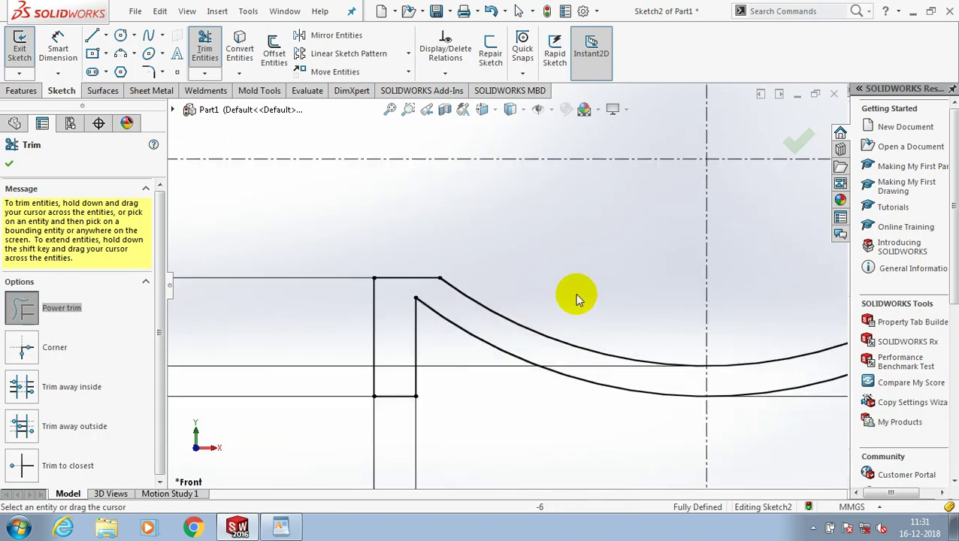
{"action": "scroll", "coordinate": [419, 261], "scroll_direction": "up", "scroll_amount": 2}
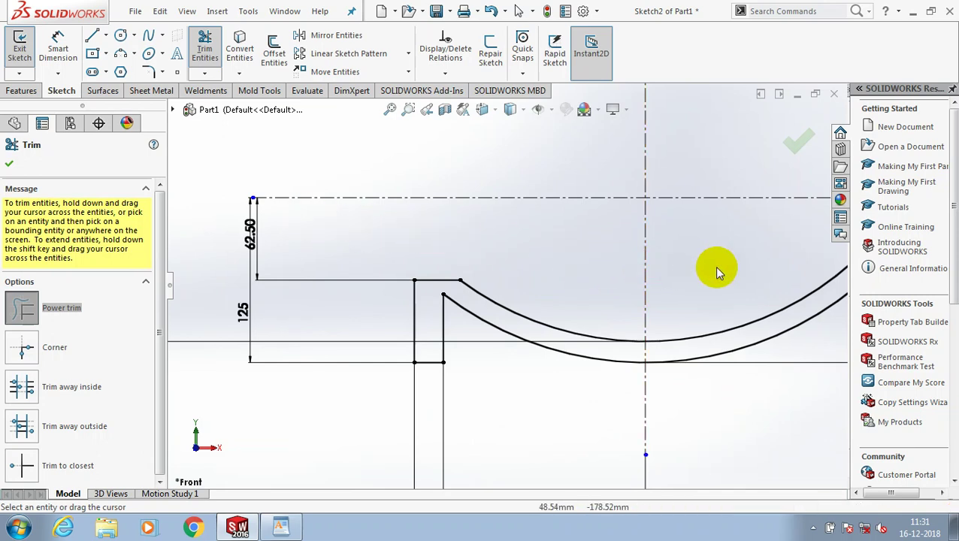
{"action": "left_click_drag", "start_coordinate": [717, 272], "coordinate": [726, 376]}
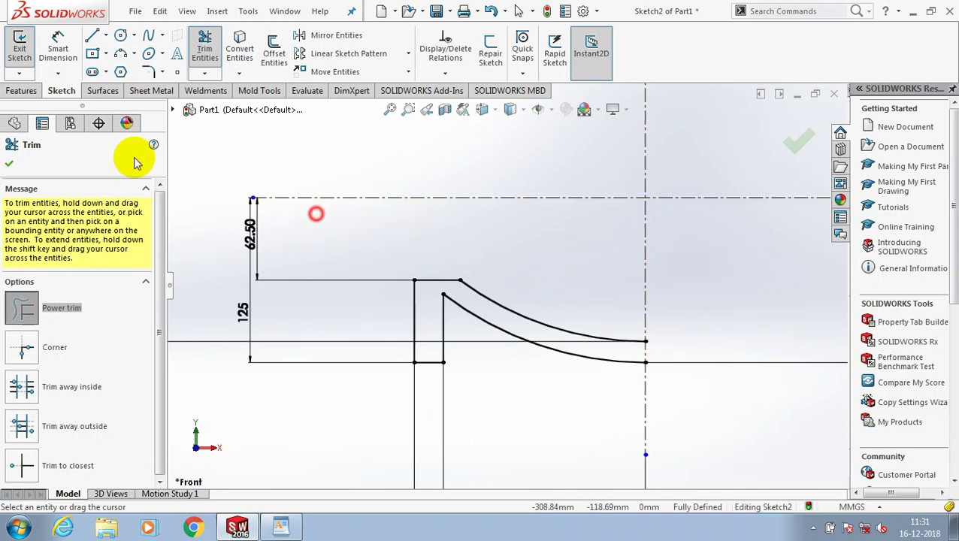
{"action": "left_click", "coordinate": [9, 163]}
Add a 10 mm sketch fillet where the slot's right vertical meets the lower arc.
{"action": "left_click", "coordinate": [148, 71]}
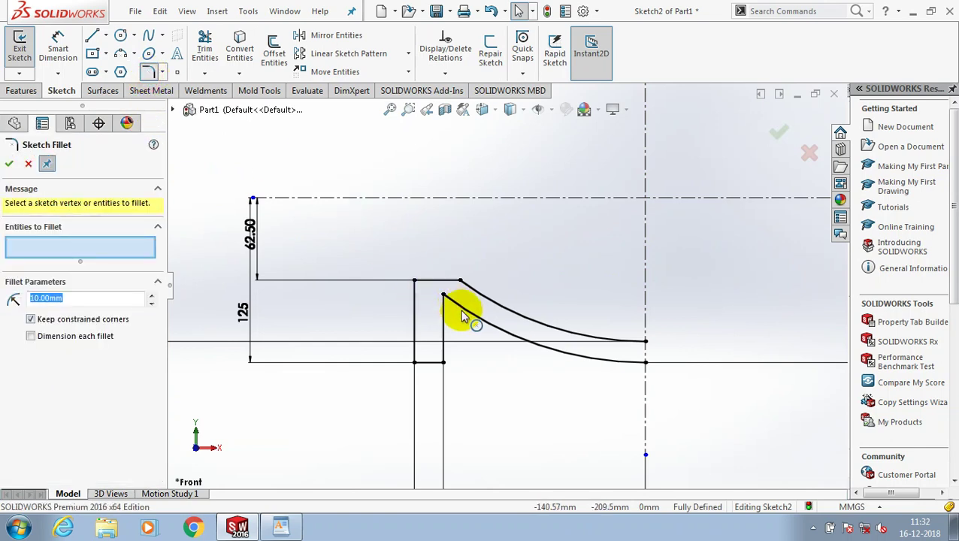
{"action": "scroll", "coordinate": [460, 310], "scroll_direction": "up", "scroll_amount": 2}
{"action": "left_click", "coordinate": [440, 309]}
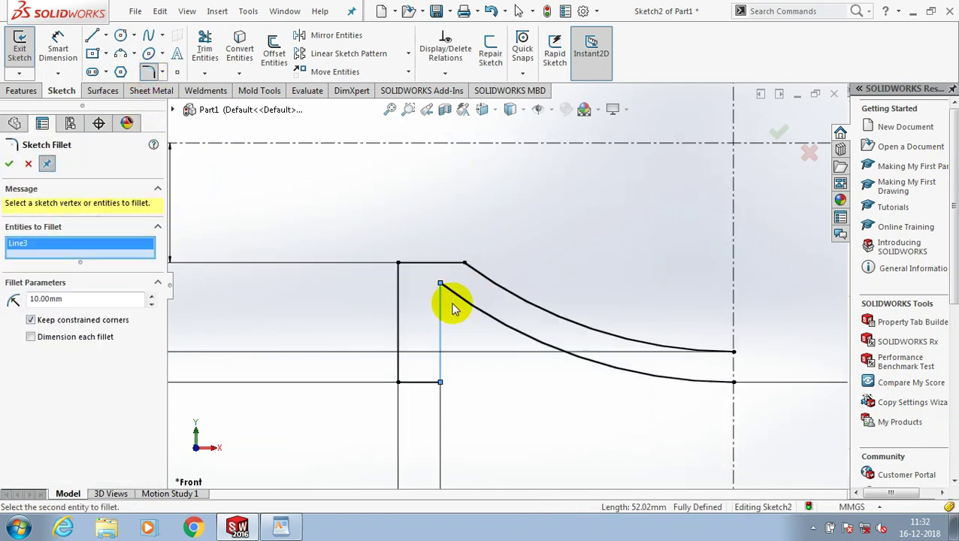
{"action": "left_click", "coordinate": [453, 306]}
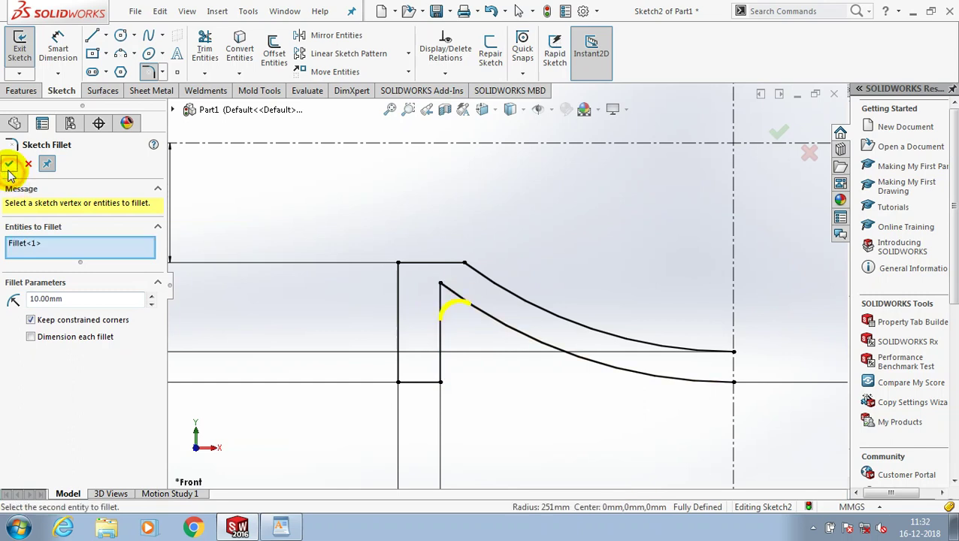
{"action": "left_click", "coordinate": [9, 168]}
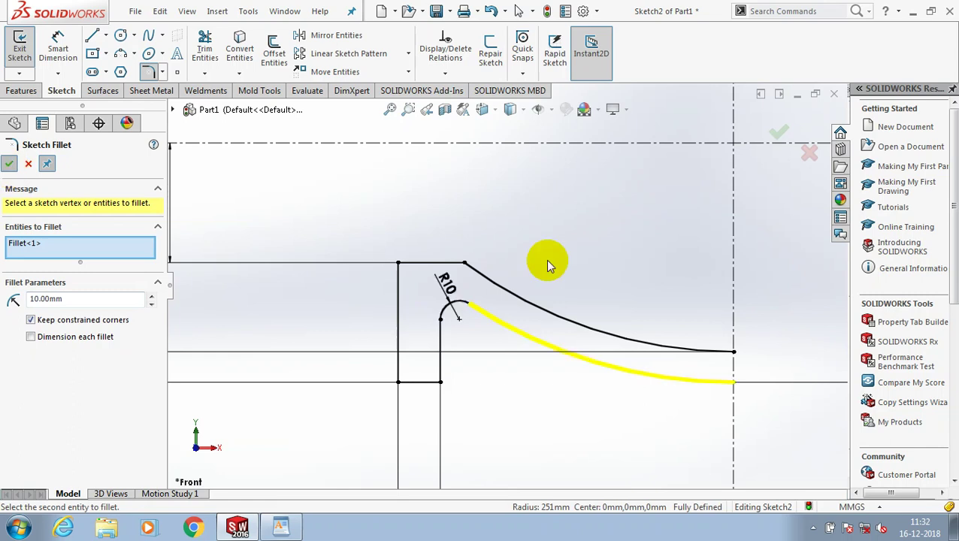
{"action": "scroll", "coordinate": [546, 259], "scroll_direction": "up", "scroll_amount": 2}
{"action": "scroll", "coordinate": [658, 274], "scroll_direction": "up", "scroll_amount": 2}
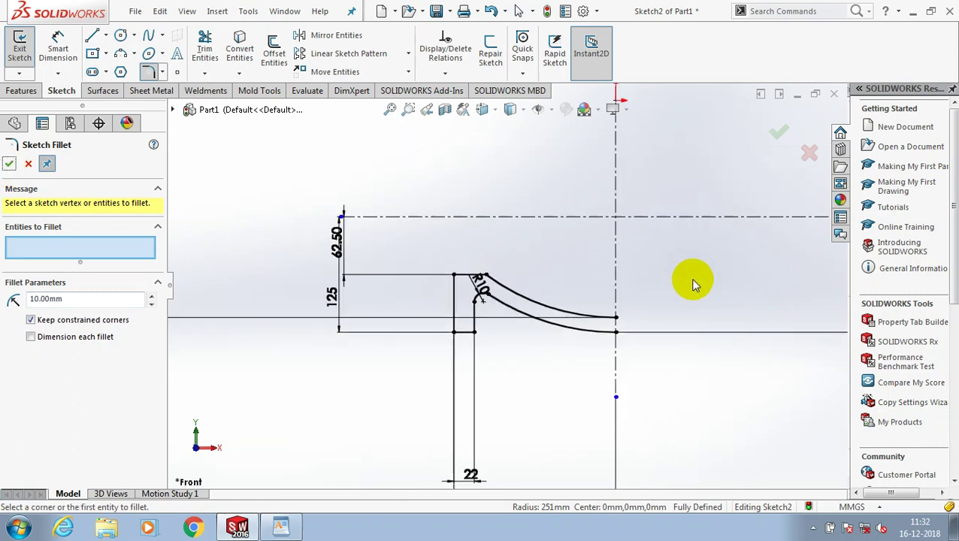
{"action": "key", "text": "Escape"}
{"action": "scroll", "coordinate": [690, 278], "scroll_direction": "down", "scroll_amount": 1}
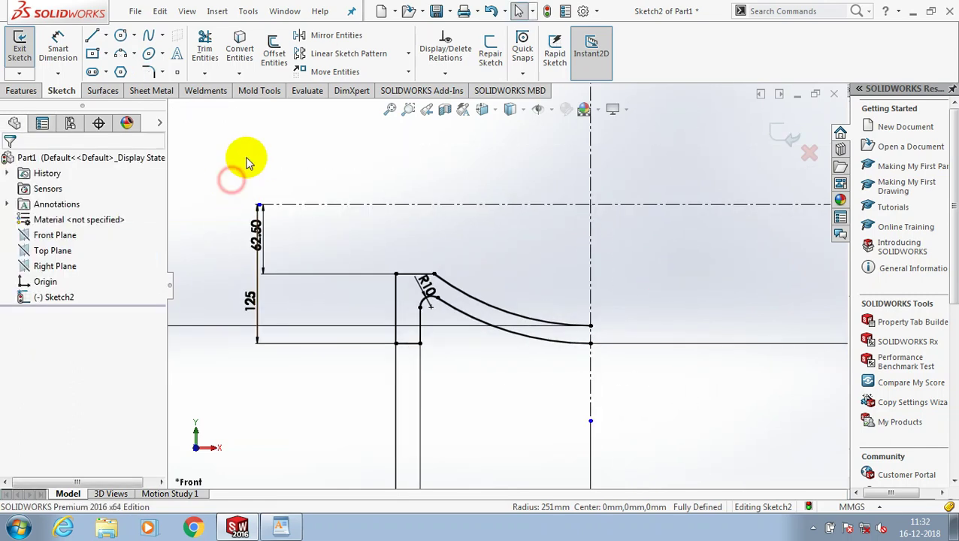
Mirror the half-profile lines and arcs about the vertical centerline, then zoom to check the full outline.
{"action": "left_click", "coordinate": [341, 41]}
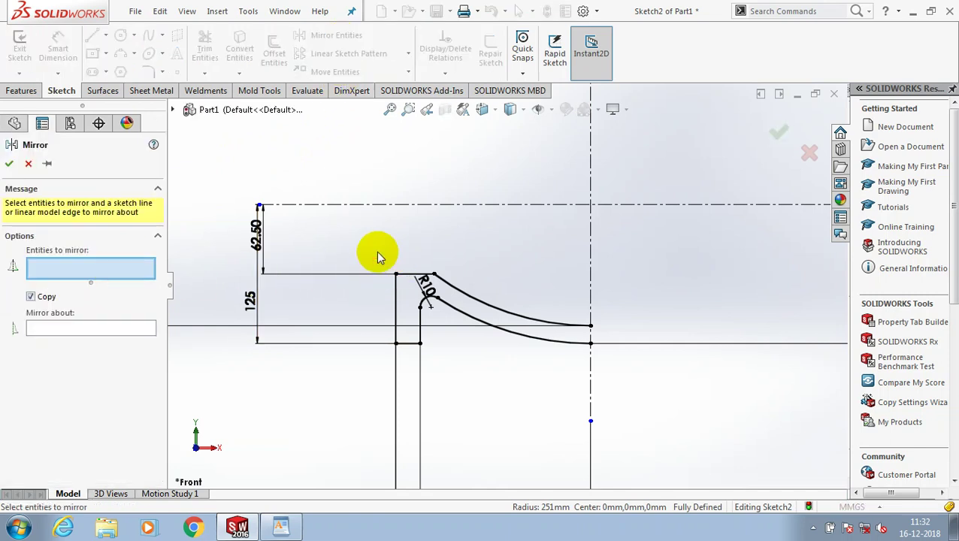
{"action": "mouse_move", "coordinate": [370, 248]}
{"action": "left_mouse_down"}
{"action": "mouse_move", "coordinate": [492, 378]}
{"action": "mouse_move", "coordinate": [554, 374]}
{"action": "left_mouse_up"}
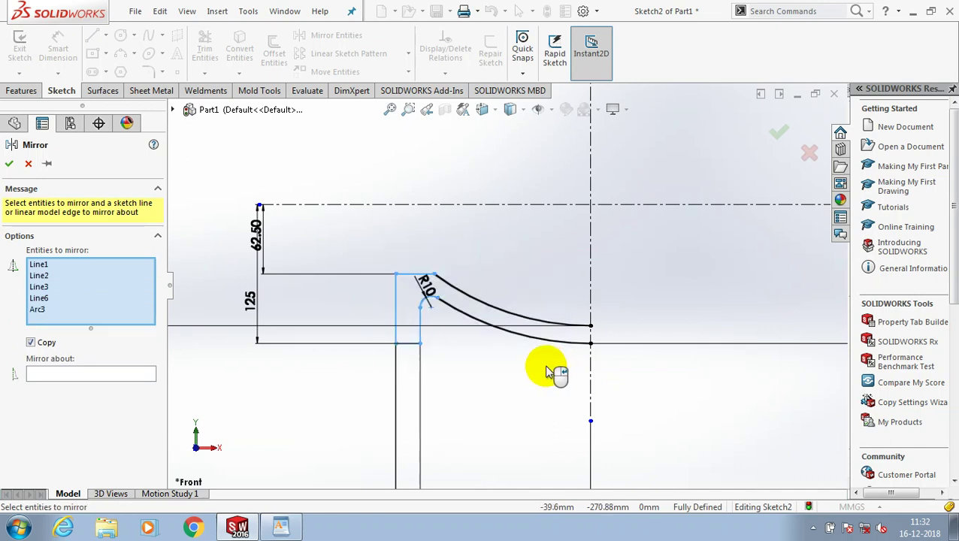
{"action": "left_click", "coordinate": [530, 337]}
{"action": "left_click", "coordinate": [531, 342]}
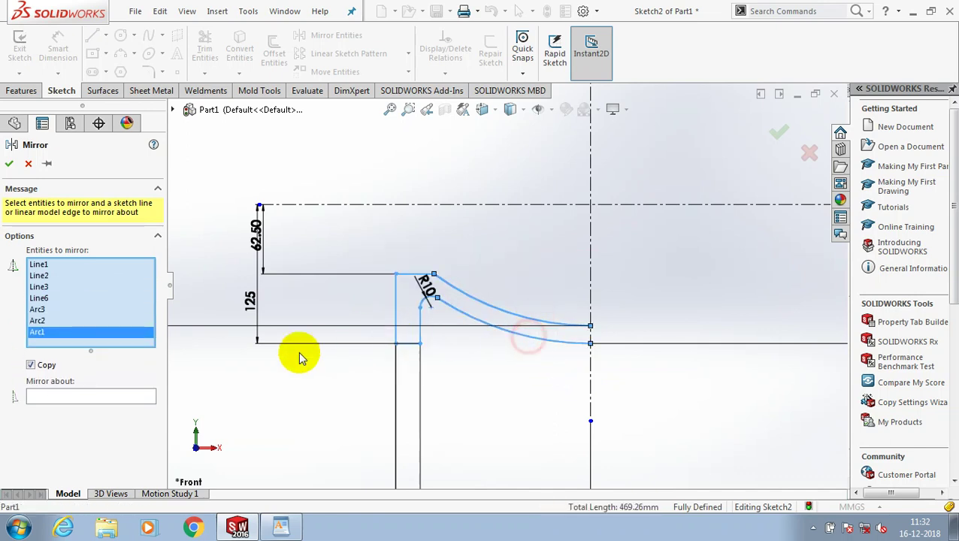
{"action": "left_click", "coordinate": [128, 399]}
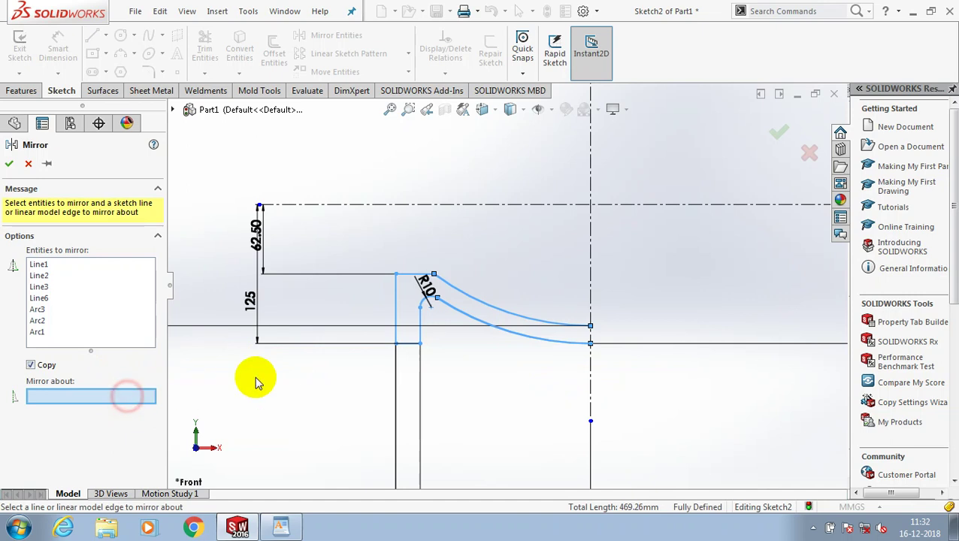
{"action": "left_click", "coordinate": [591, 391]}
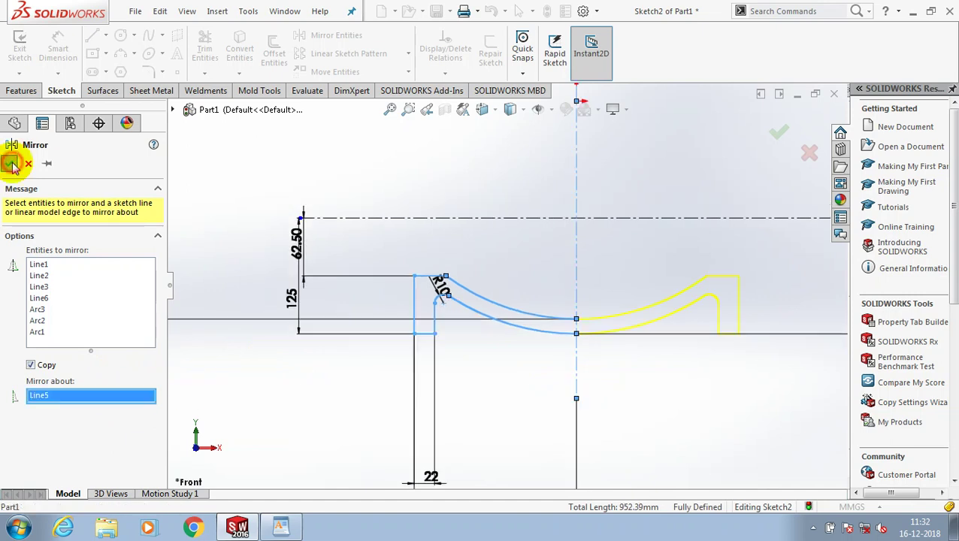
{"action": "left_click", "coordinate": [9, 163]}
{"action": "scroll", "coordinate": [720, 282], "scroll_direction": "up", "scroll_amount": 1}
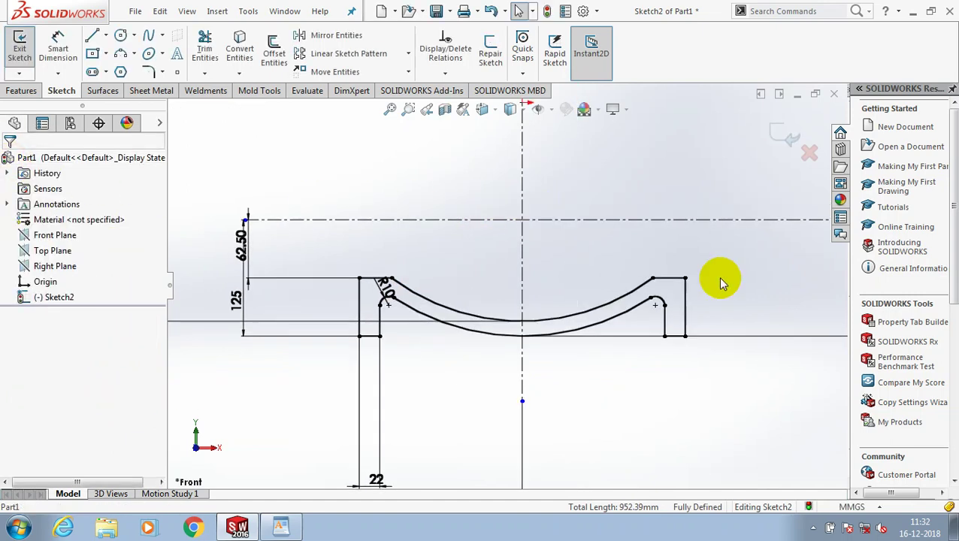
{"action": "scroll", "coordinate": [720, 282], "scroll_direction": "up", "scroll_amount": 1}
{"action": "scroll", "coordinate": [720, 283], "scroll_direction": "up", "scroll_amount": 1}
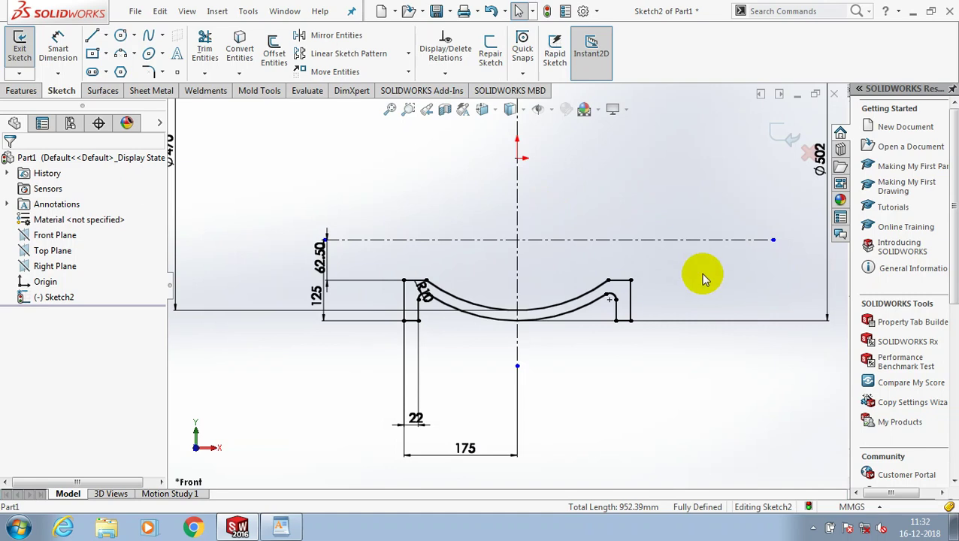
{"action": "scroll", "coordinate": [552, 311], "scroll_direction": "down", "scroll_amount": 4}
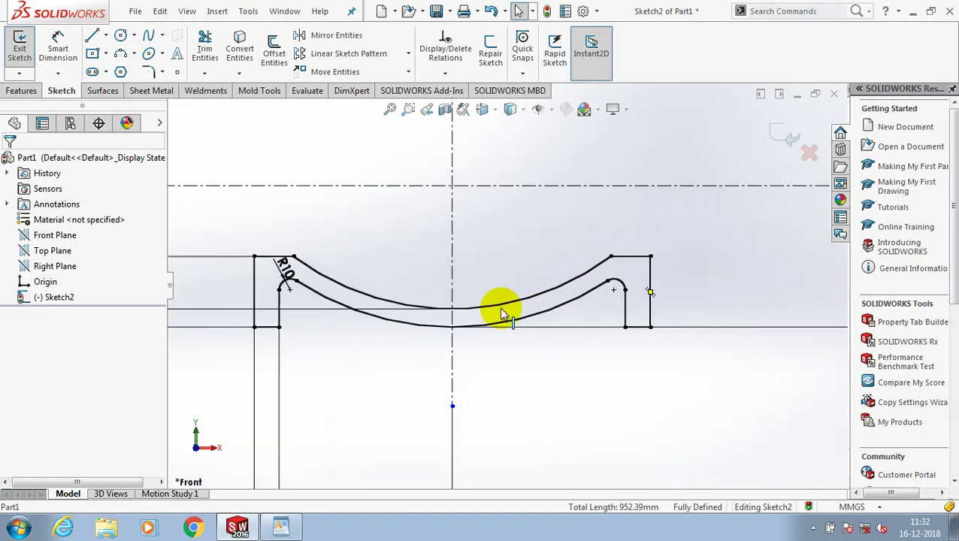
{"action": "scroll", "coordinate": [428, 259], "scroll_direction": "up", "scroll_amount": 1}
Exit the sketch and revolve the outline 360° about the long horizontal centerline into Revolve1.
{"action": "left_click", "coordinate": [19, 45]}
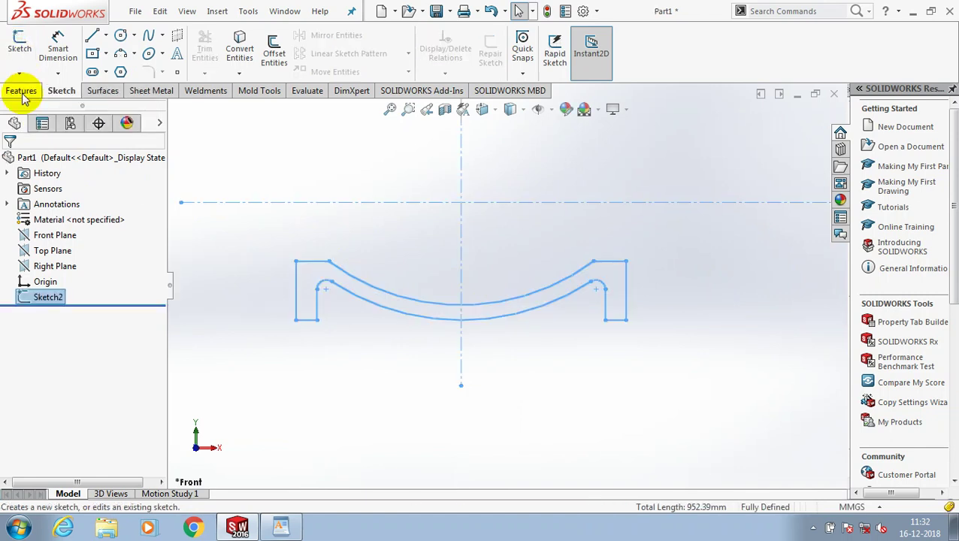
{"action": "left_click", "coordinate": [21, 90]}
{"action": "left_click", "coordinate": [69, 52]}
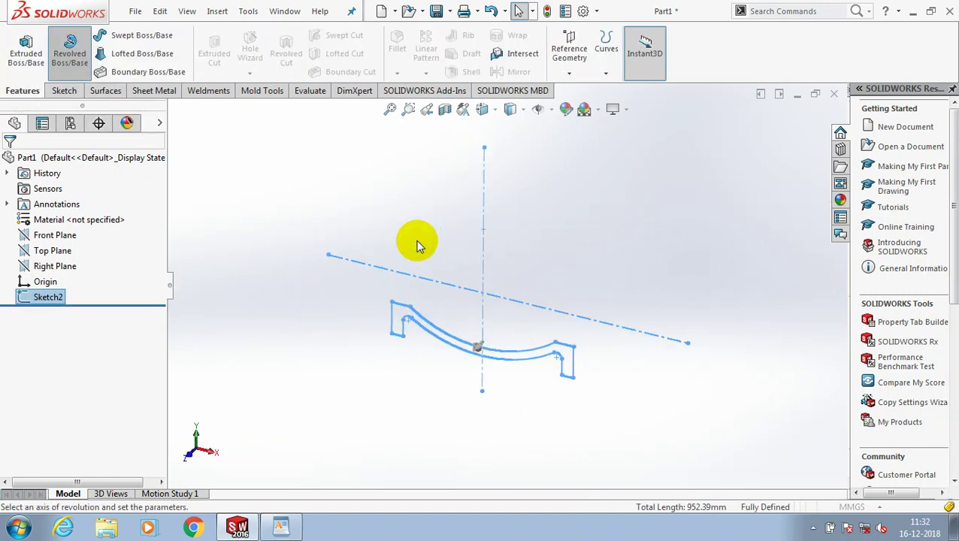
{"action": "left_click", "coordinate": [439, 285]}
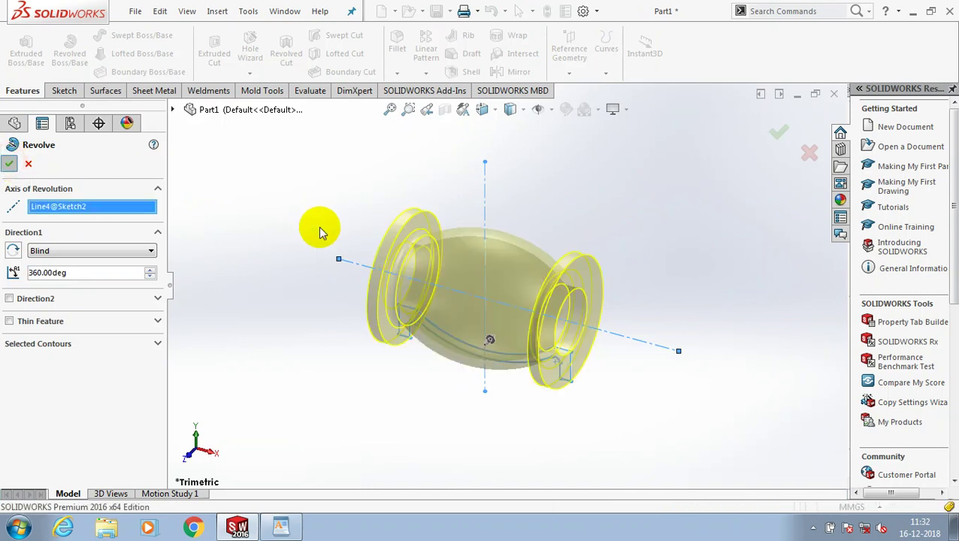
{"action": "right_click", "coordinate": [318, 189]}
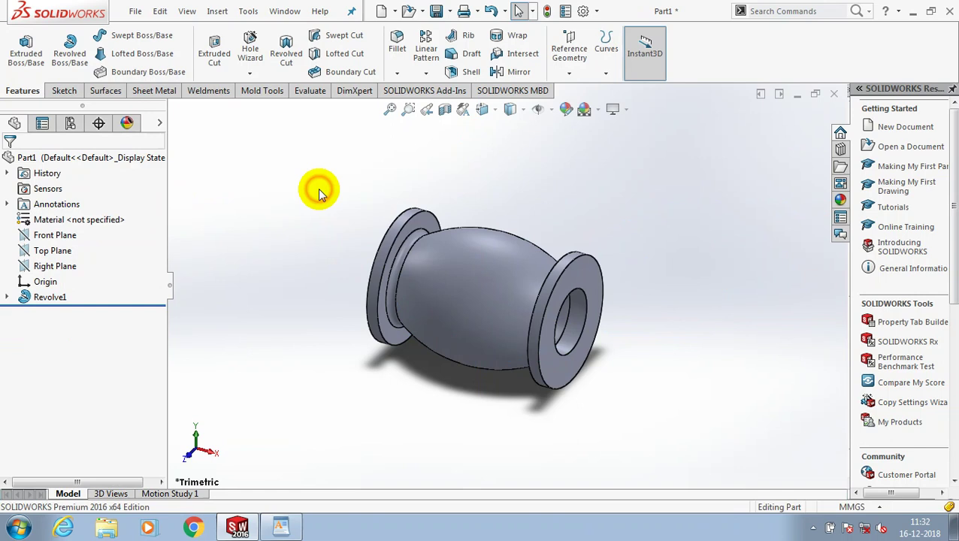
{"action": "mouse_move", "coordinate": [412, 167]}
{"action": "middle_mouse_down"}
{"action": "mouse_move", "coordinate": [426, 189]}
{"action": "mouse_move", "coordinate": [364, 180]}
{"action": "middle_mouse_up"}
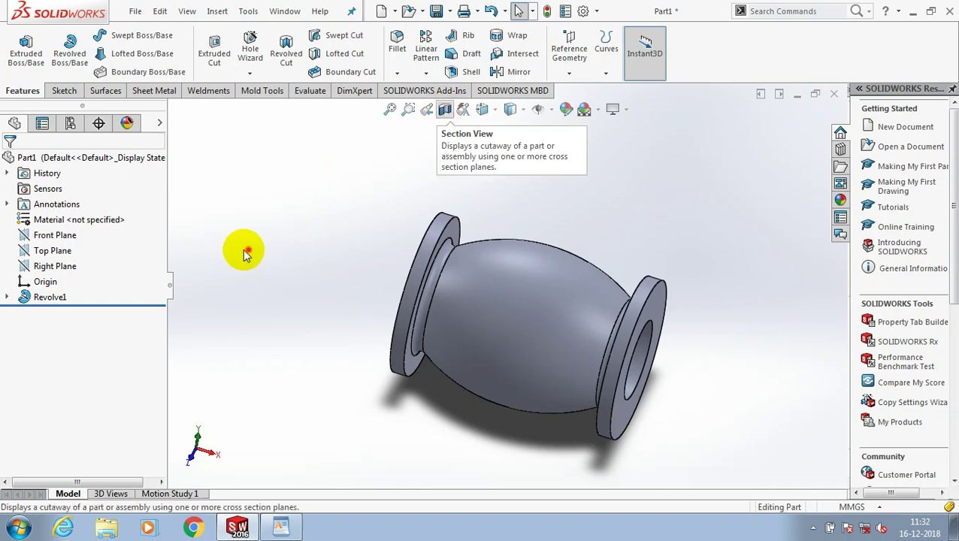
Show a section view, turn the view normal to the Front Plane, and select the plane for sketching.
{"action": "left_click", "coordinate": [12, 147]}
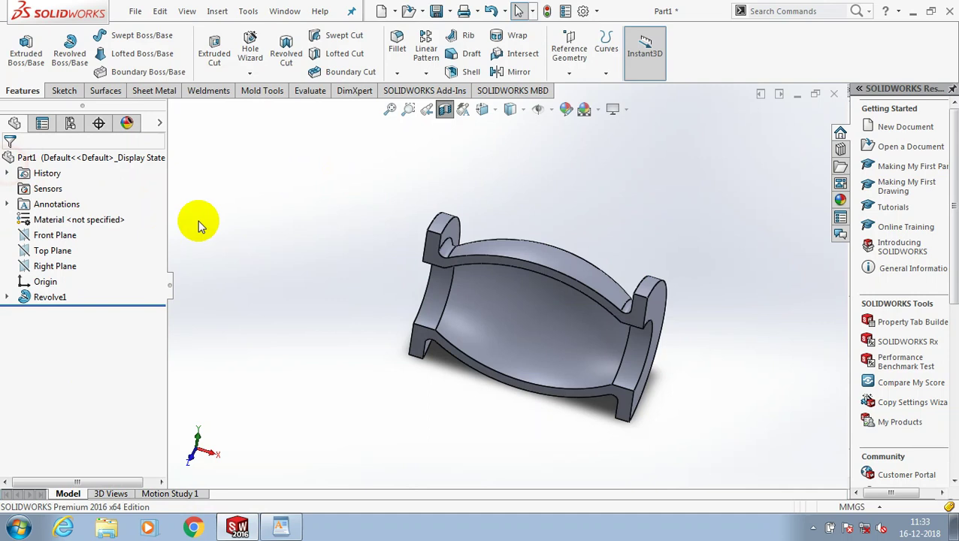
{"action": "right_click", "coordinate": [84, 235]}
{"action": "left_click", "coordinate": [129, 218]}
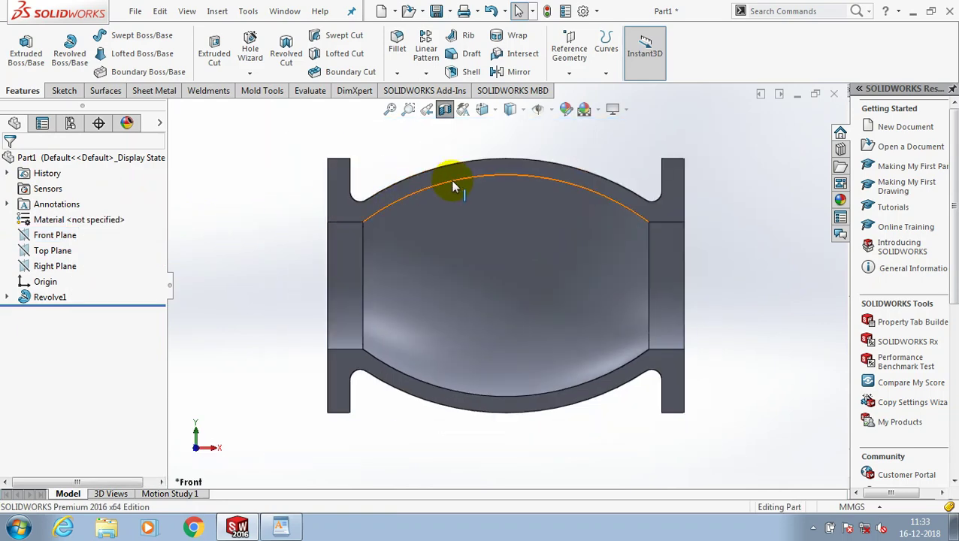
{"action": "left_click", "coordinate": [70, 238]}
Start a Front Plane sketch and draw a horizontal centerline along the body's axis.
{"action": "left_click", "coordinate": [63, 91]}
{"action": "left_click", "coordinate": [20, 49]}
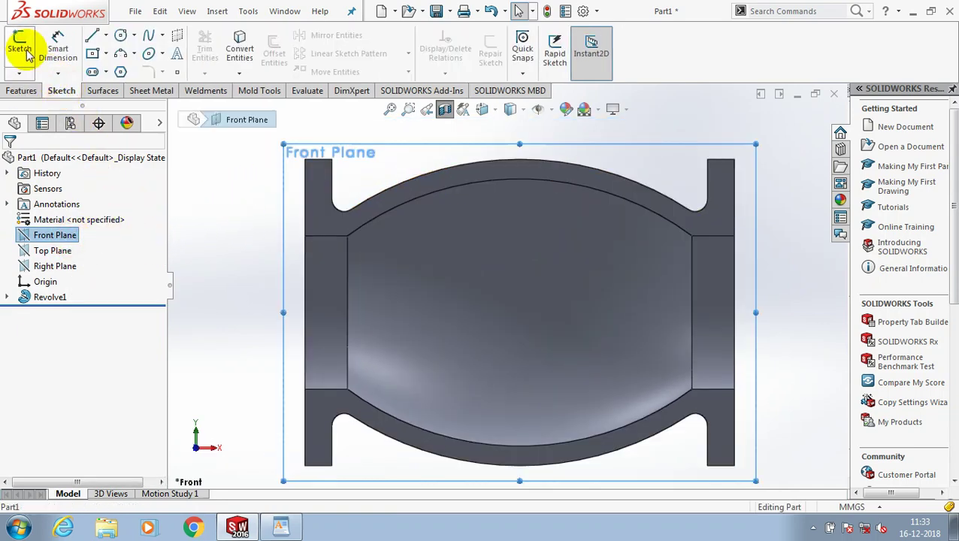
{"action": "key", "text": "z"}
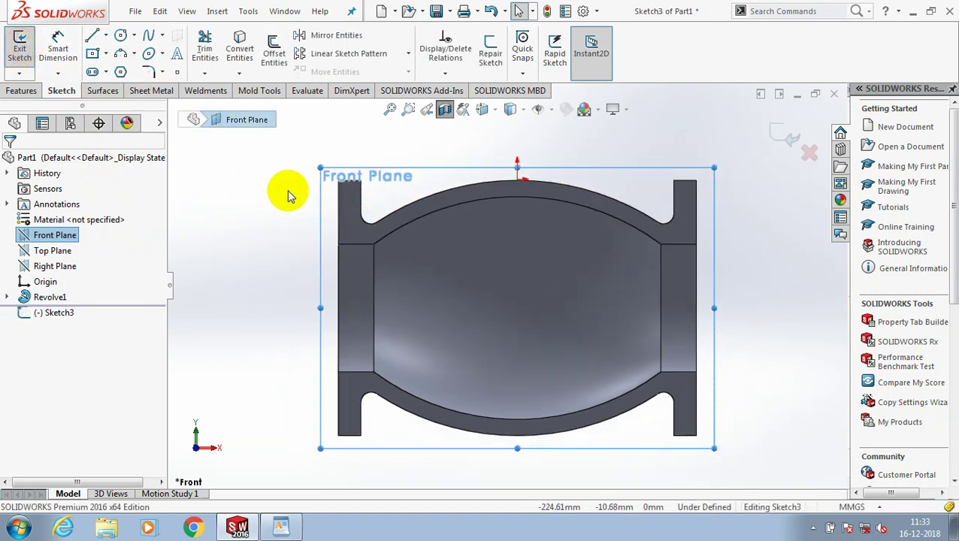
{"action": "left_click", "coordinate": [105, 36]}
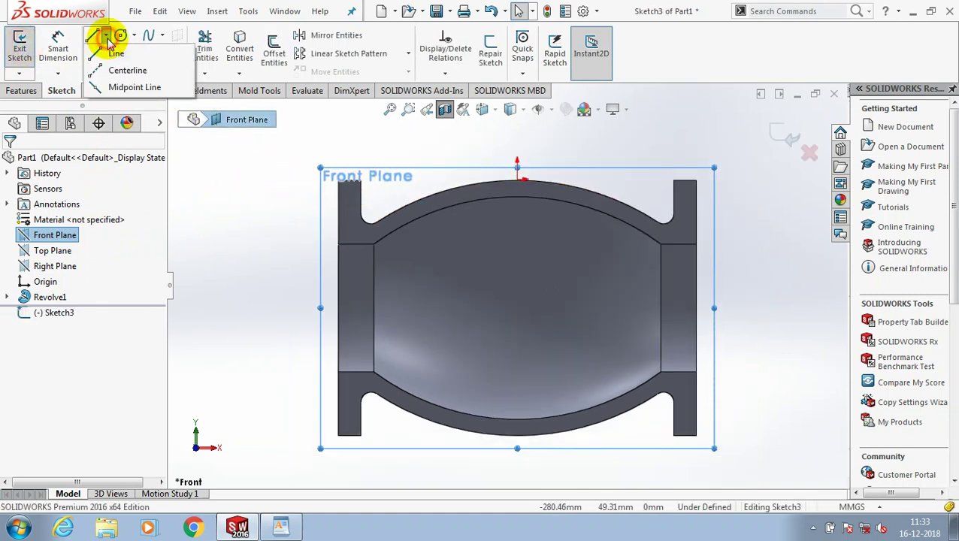
{"action": "left_click", "coordinate": [122, 71]}
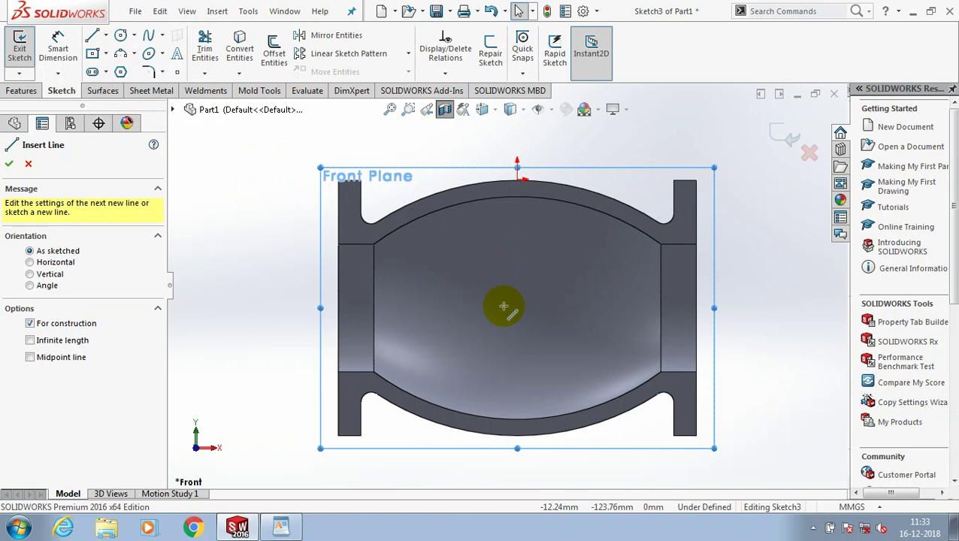
{"action": "left_click_drag", "start_coordinate": [660, 308], "coordinate": [375, 310]}
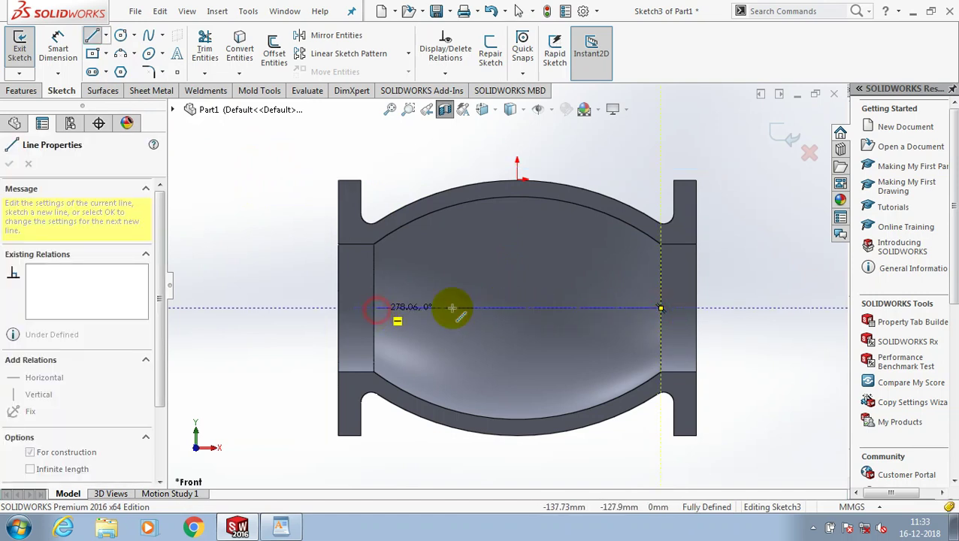
{"action": "key", "text": "Escape"}
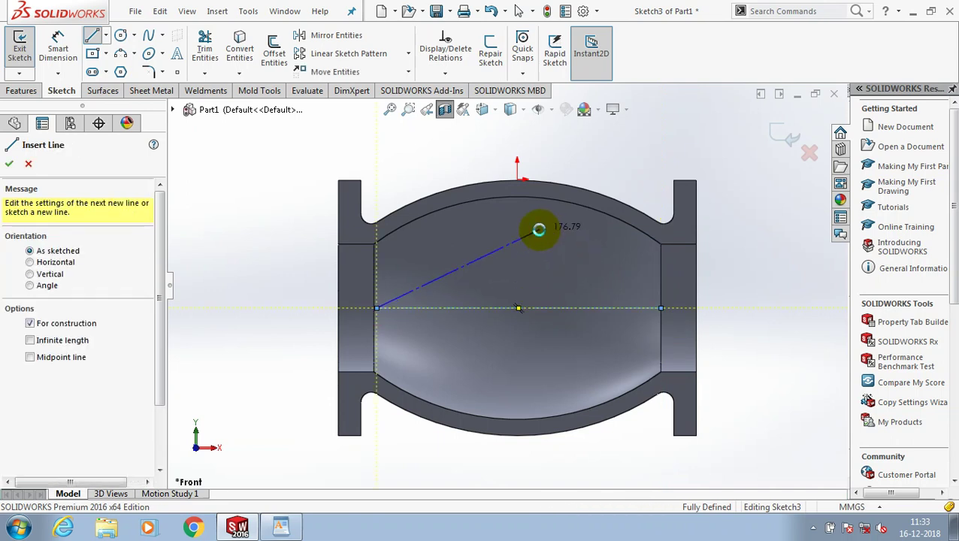
{"action": "key", "text": "Escape"}
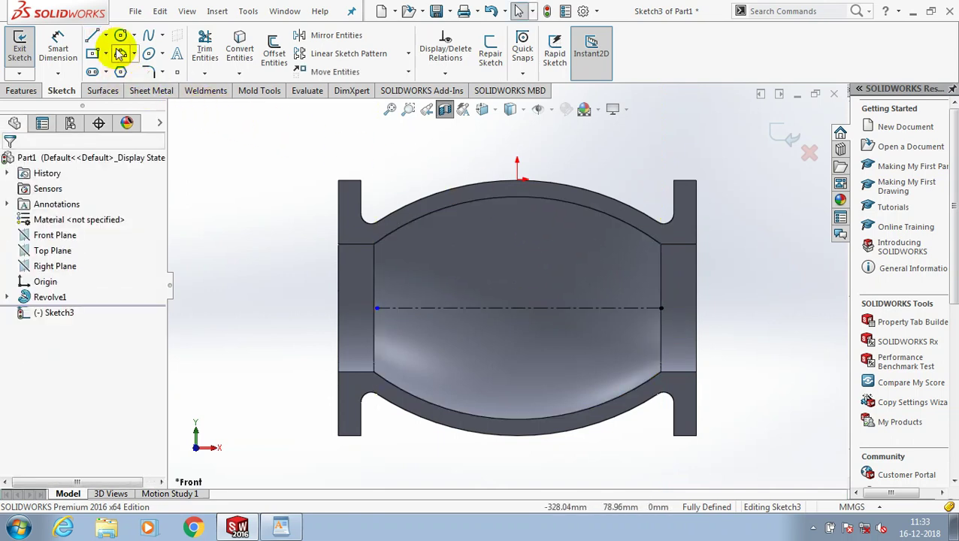
Draw a vertical centerline from the top inner arc to the bottom inner arc.
{"action": "key", "text": "Return"}
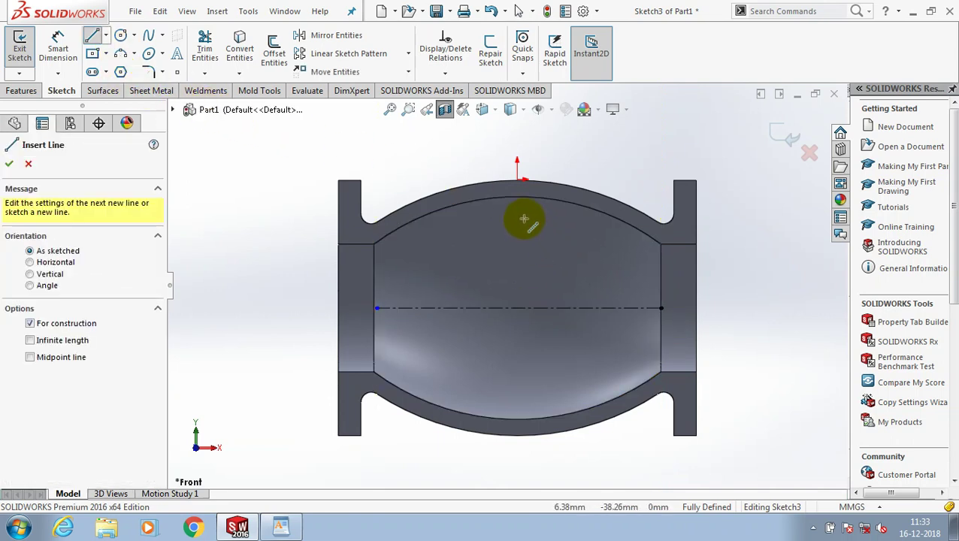
{"action": "left_click", "coordinate": [521, 215]}
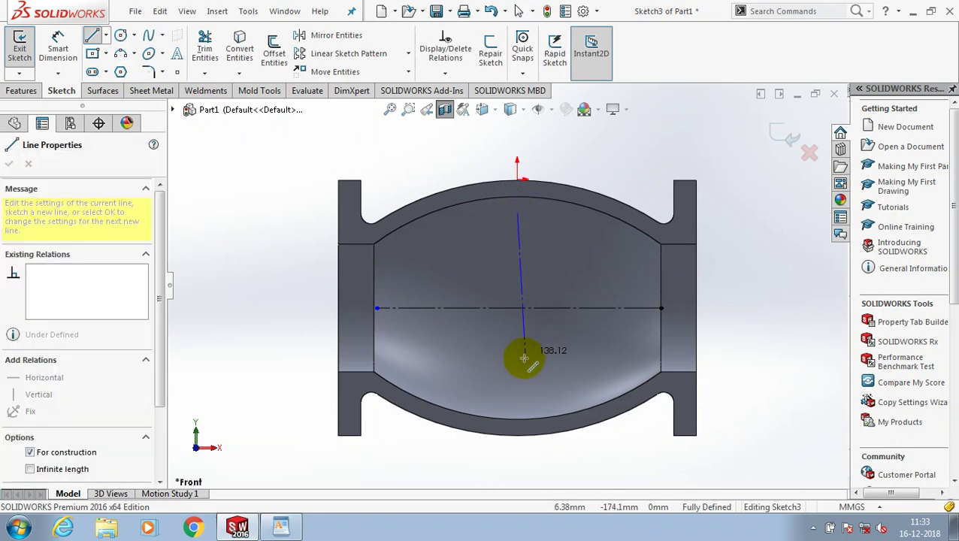
{"action": "left_click", "coordinate": [518, 370]}
{"action": "key", "text": "Escape"}
{"action": "key", "text": "Escape"}
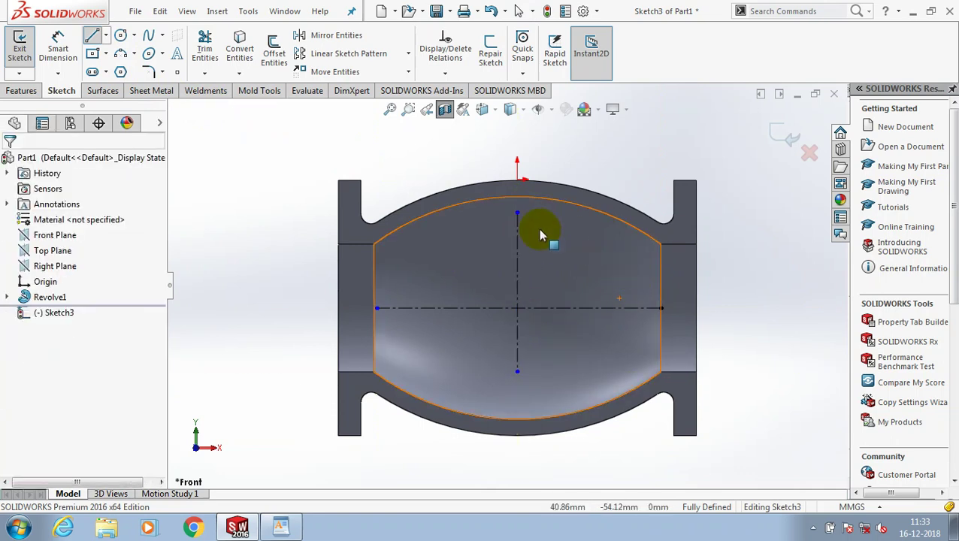
Draw a center rectangle centred on the centerlines' crossing.
{"action": "left_click", "coordinate": [121, 54]}
{"action": "left_click", "coordinate": [517, 308]}
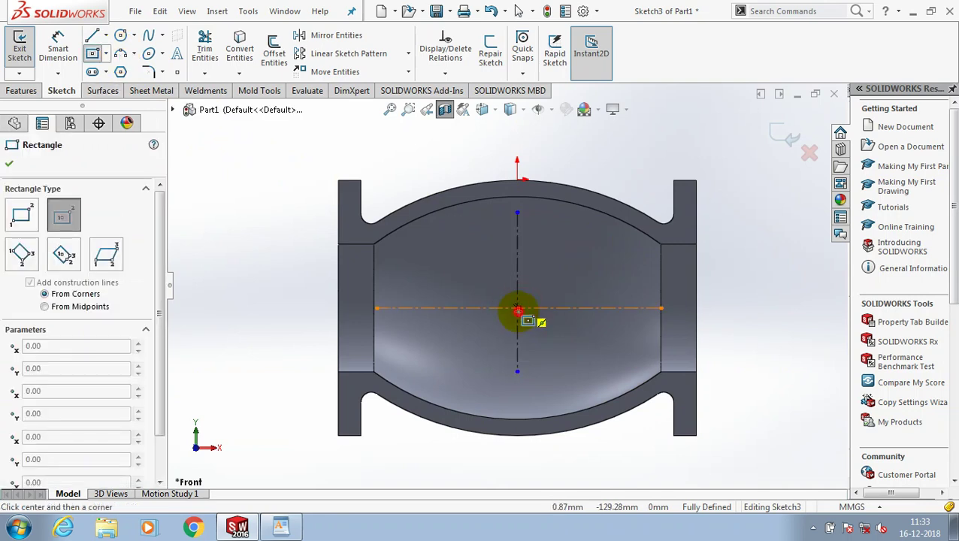
{"action": "left_click", "coordinate": [586, 329]}
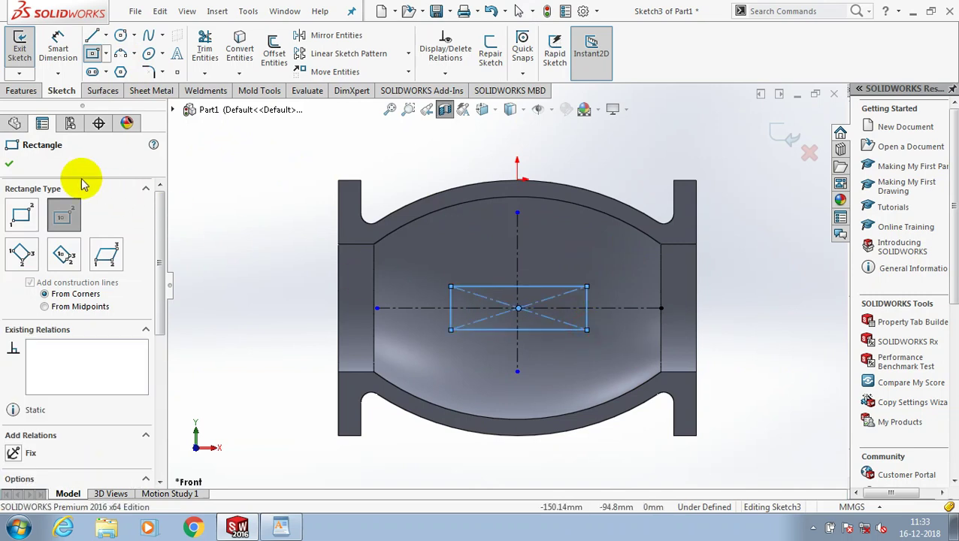
{"action": "left_click", "coordinate": [9, 163]}
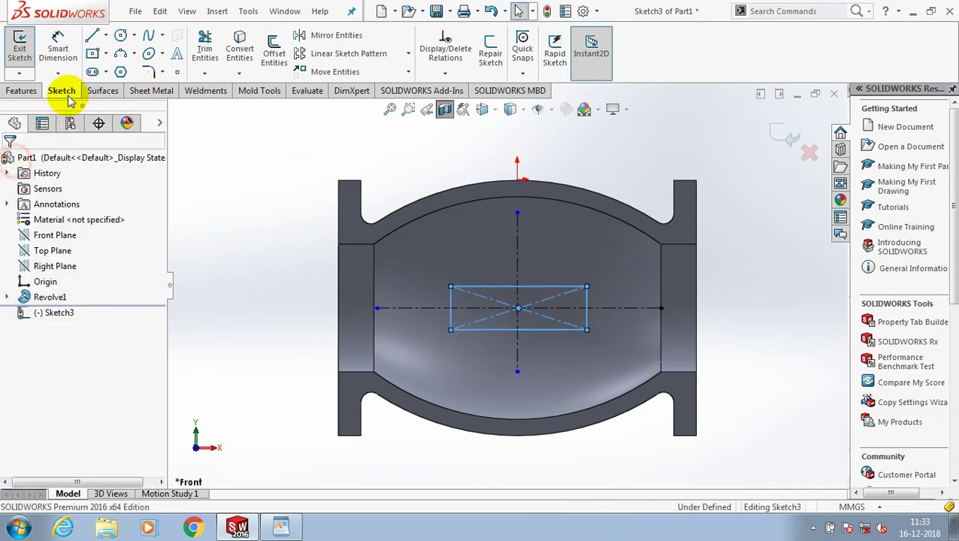
Dimension the rectangle 176 mm wide and 50 mm tall.
{"action": "key", "text": "d"}
{"action": "left_click", "coordinate": [537, 287]}
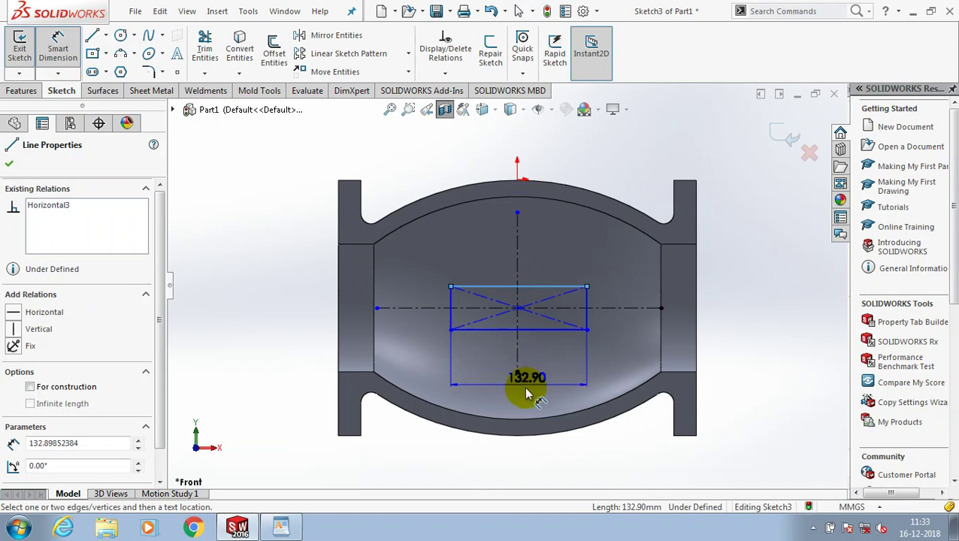
{"action": "left_click", "coordinate": [527, 395]}
{"action": "type", "text": "1"}
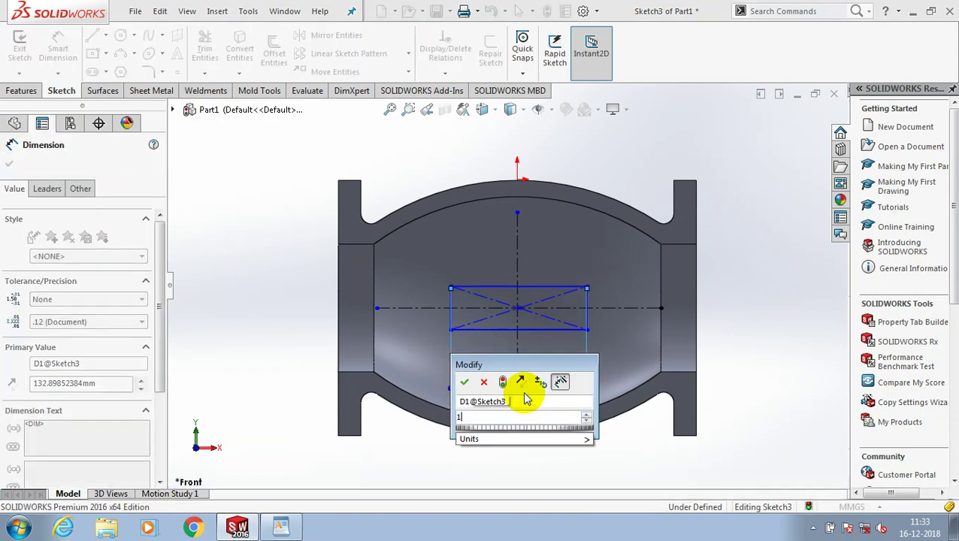
{"action": "type", "text": "76"}
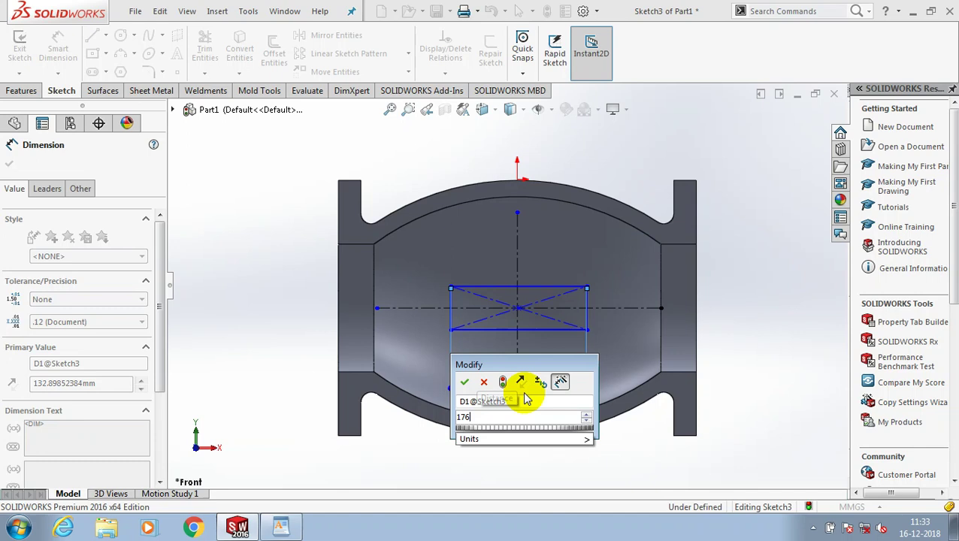
{"action": "key", "text": "Return"}
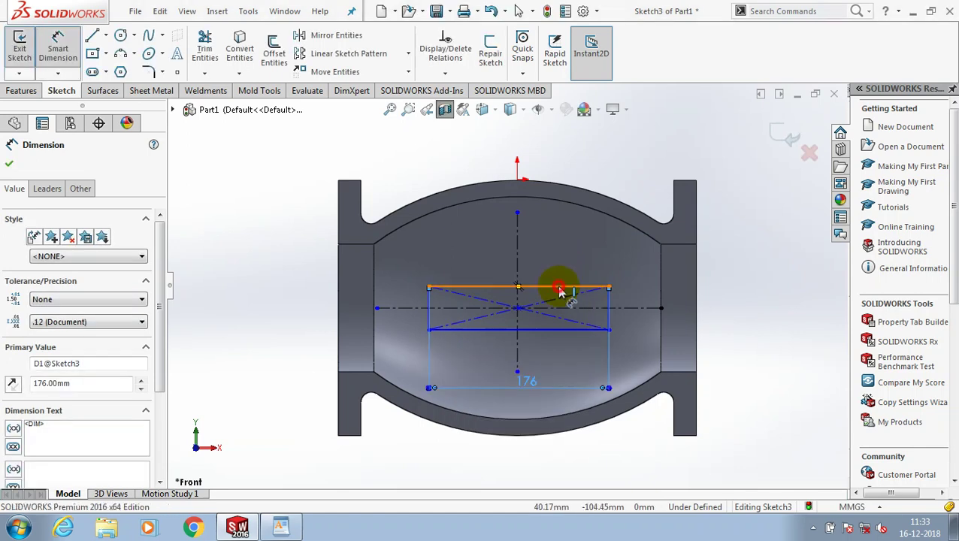
{"action": "left_click", "coordinate": [560, 289]}
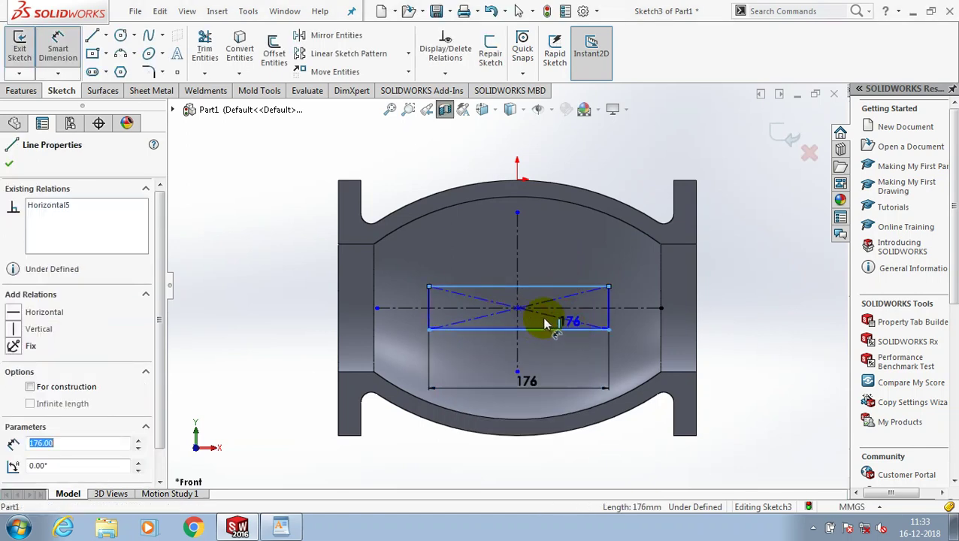
{"action": "left_click", "coordinate": [548, 326]}
{"action": "left_click", "coordinate": [680, 312]}
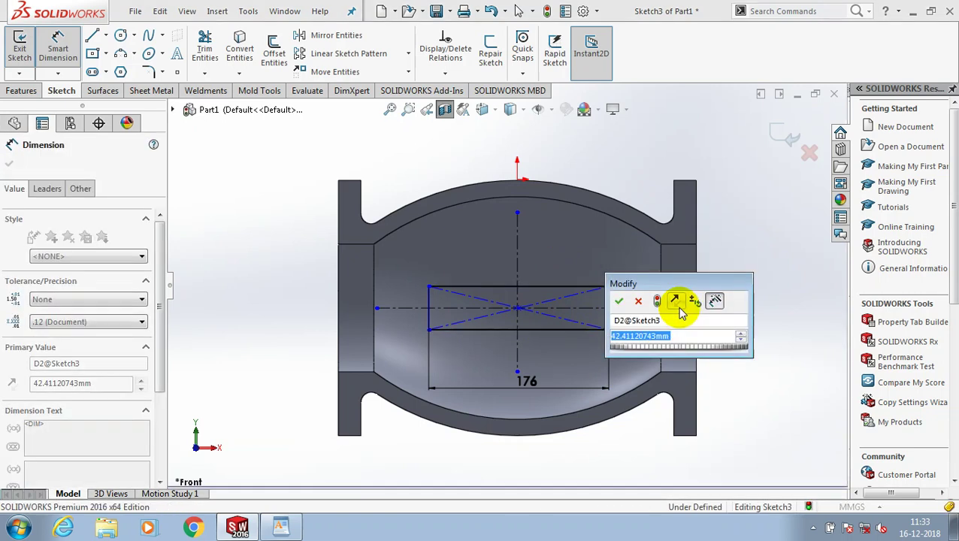
{"action": "type", "text": "50"}
{"action": "key", "text": "Return"}
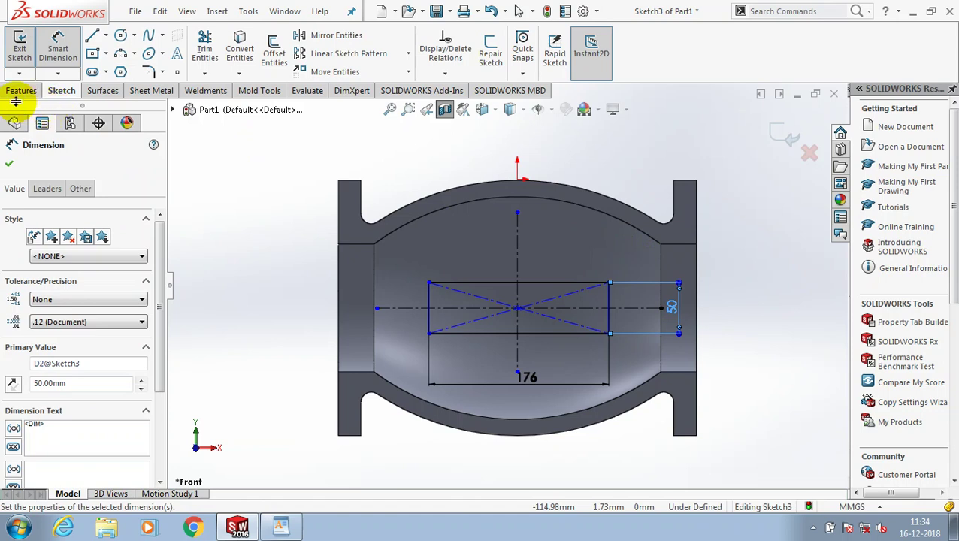
{"action": "left_click", "coordinate": [236, 124]}
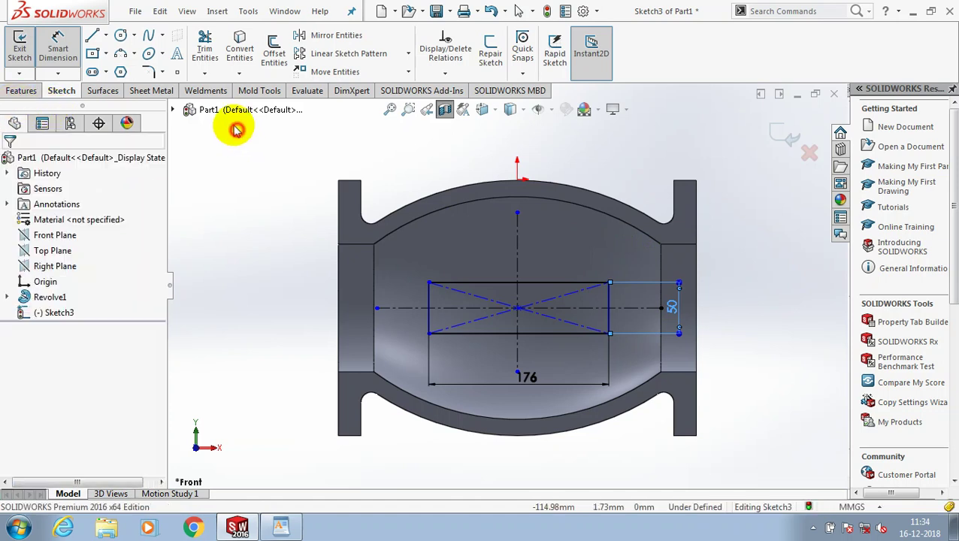
Draw a slanted line up from the rectangle's top-left corner toward the body wall.
{"action": "left_click", "coordinate": [90, 41]}
{"action": "scroll", "coordinate": [454, 275], "scroll_direction": "down", "scroll_amount": 3}
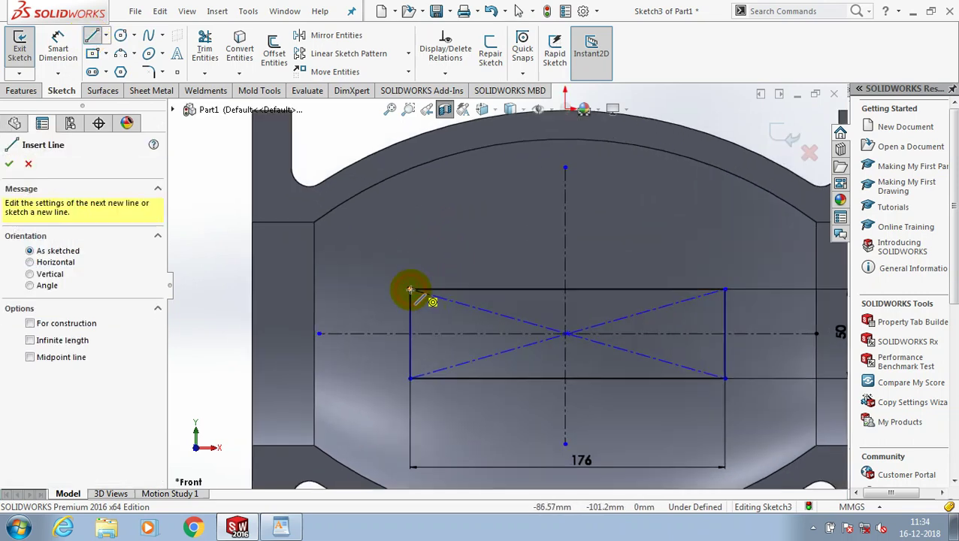
{"action": "left_click_drag", "start_coordinate": [409, 289], "coordinate": [320, 194]}
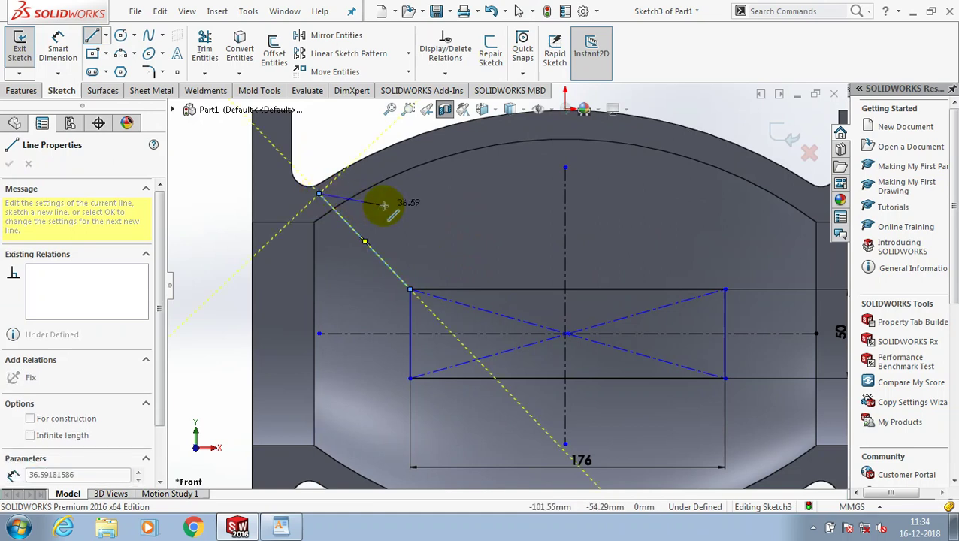
{"action": "key", "text": "Escape"}
Dimension the slanted line's angle to the horizontal centerline as 45°, then change it to 40°.
{"action": "left_click", "coordinate": [66, 47]}
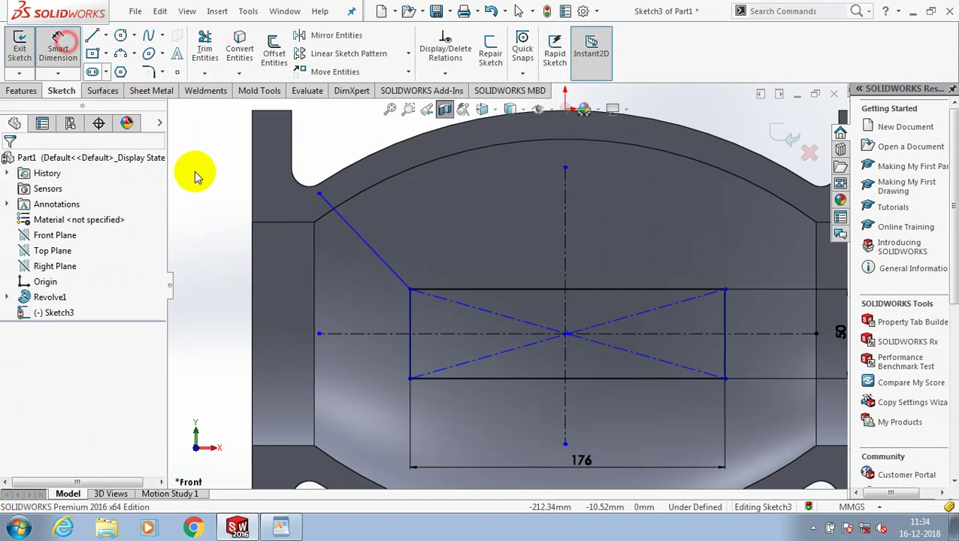
{"action": "left_click", "coordinate": [383, 262]}
{"action": "left_click", "coordinate": [368, 333]}
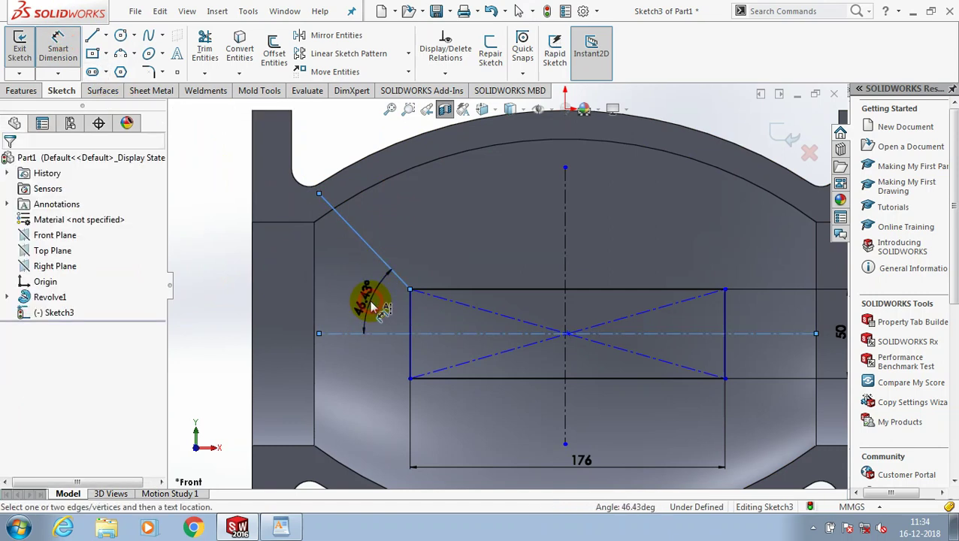
{"action": "left_click", "coordinate": [374, 306]}
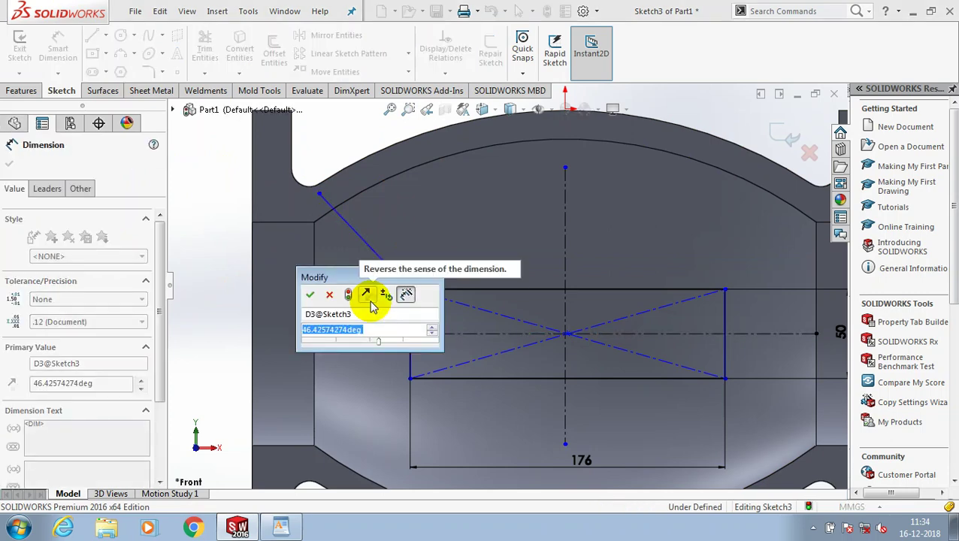
{"action": "type", "text": "45"}
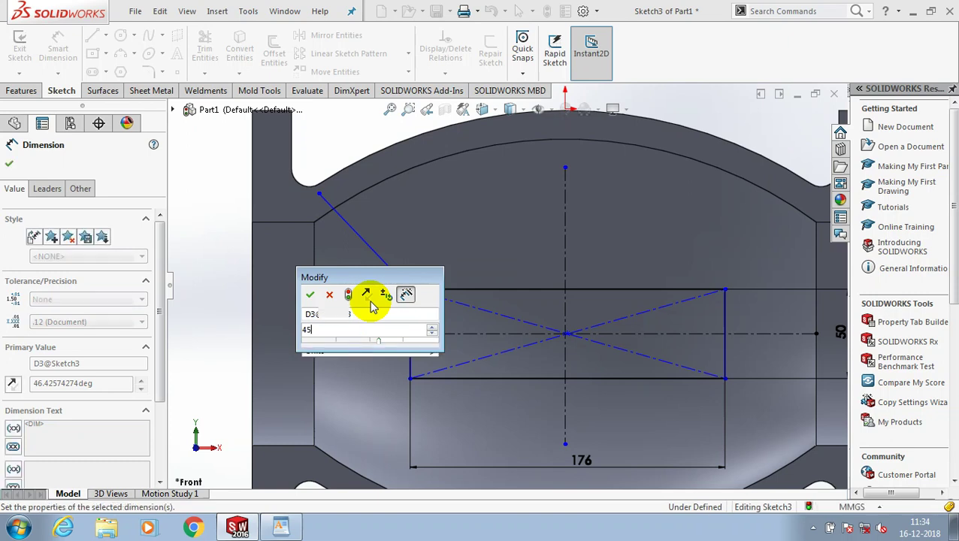
{"action": "key", "text": "Return"}
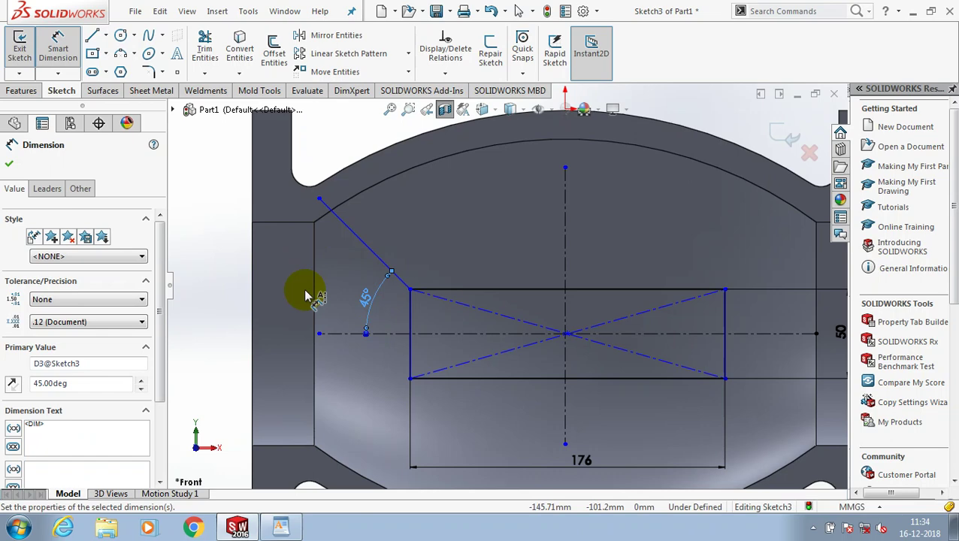
{"action": "double_click", "coordinate": [367, 301]}
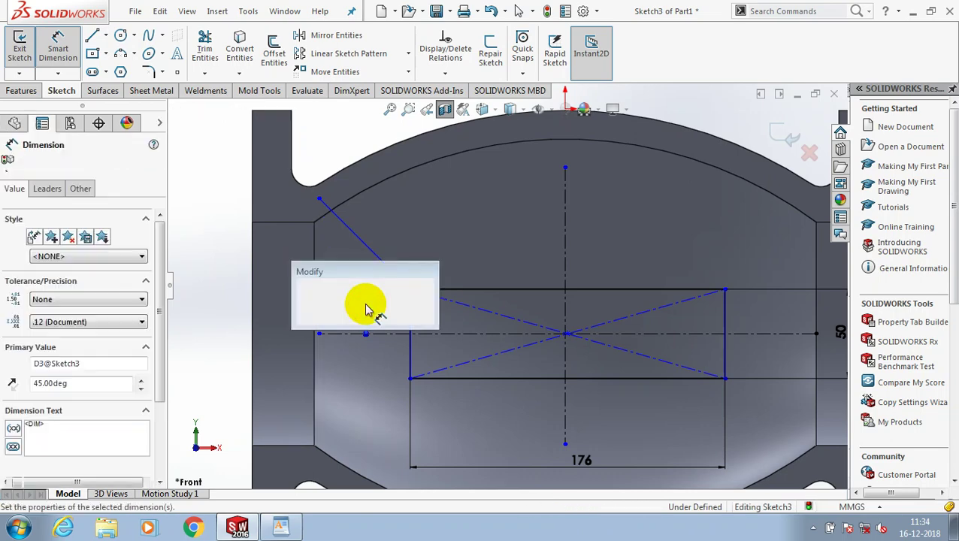
{"action": "type", "text": "40"}
{"action": "key", "text": "Return"}
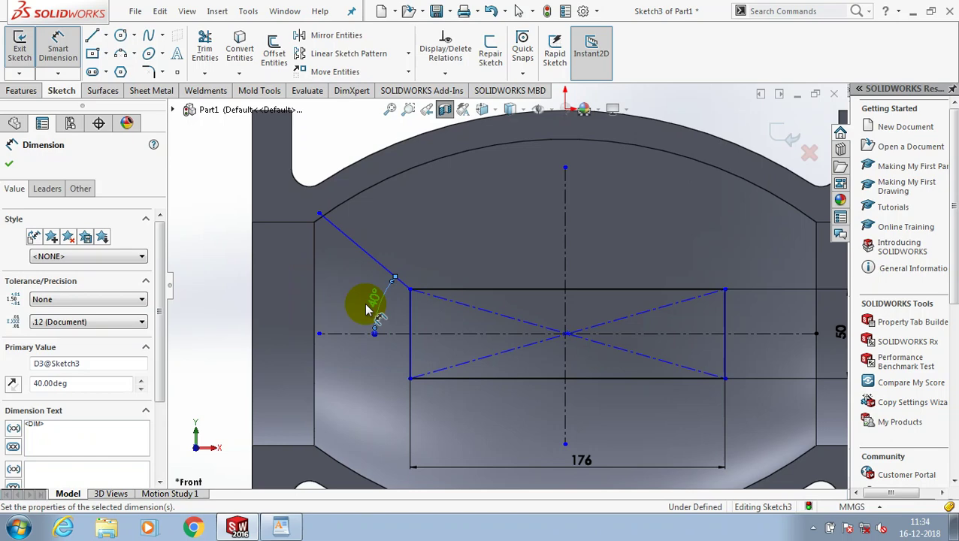
{"action": "key", "text": "Escape"}
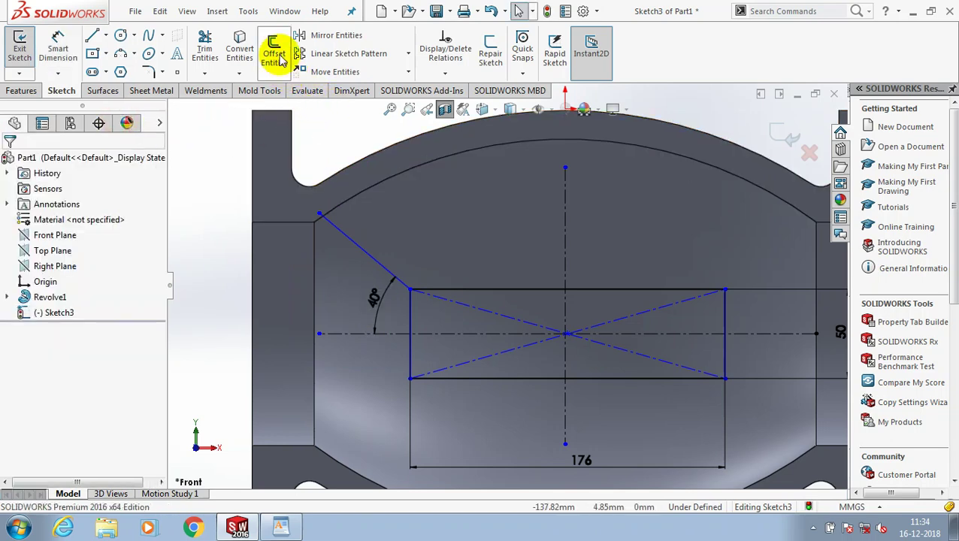
Offset the slanted line 16 mm to the reversed, lower-left side.
{"action": "left_click", "coordinate": [278, 59]}
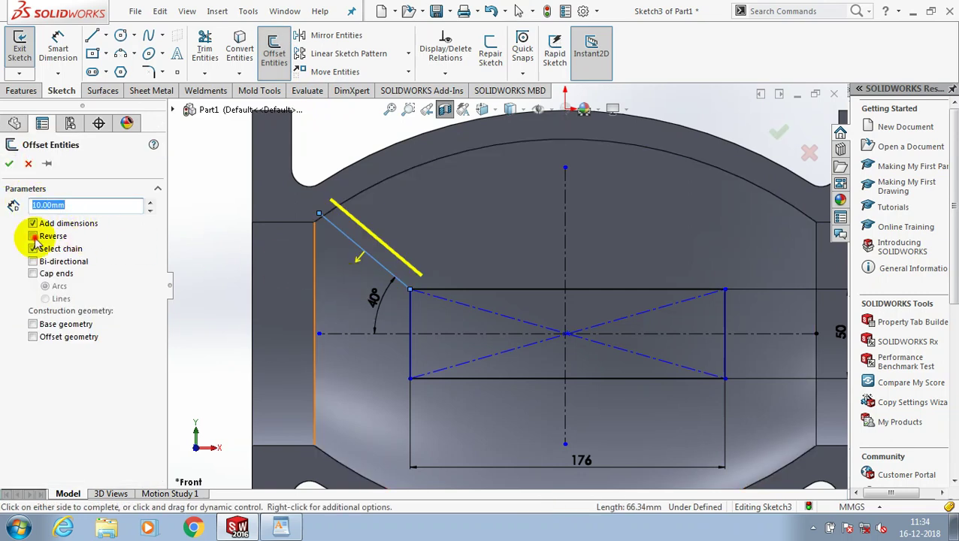
{"action": "left_click", "coordinate": [33, 237]}
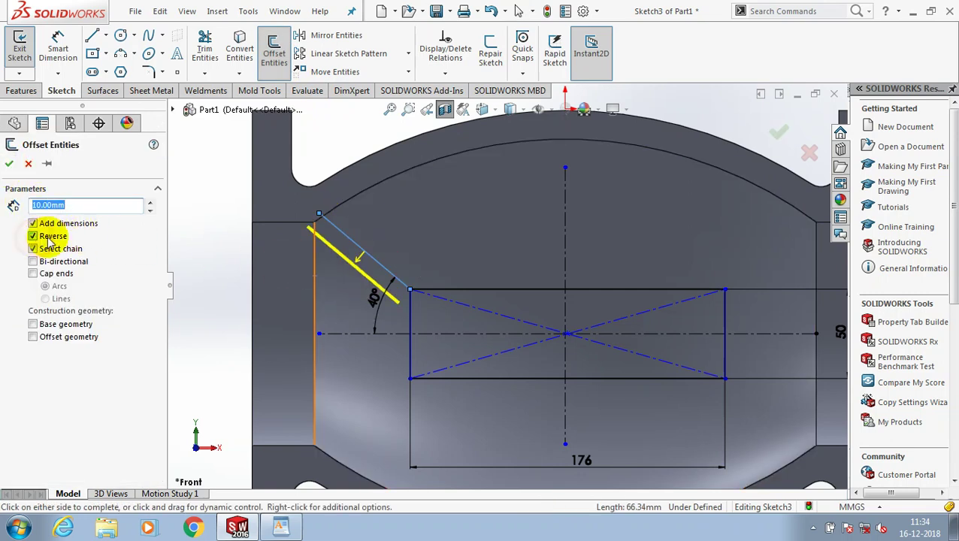
{"action": "type", "text": "1"}
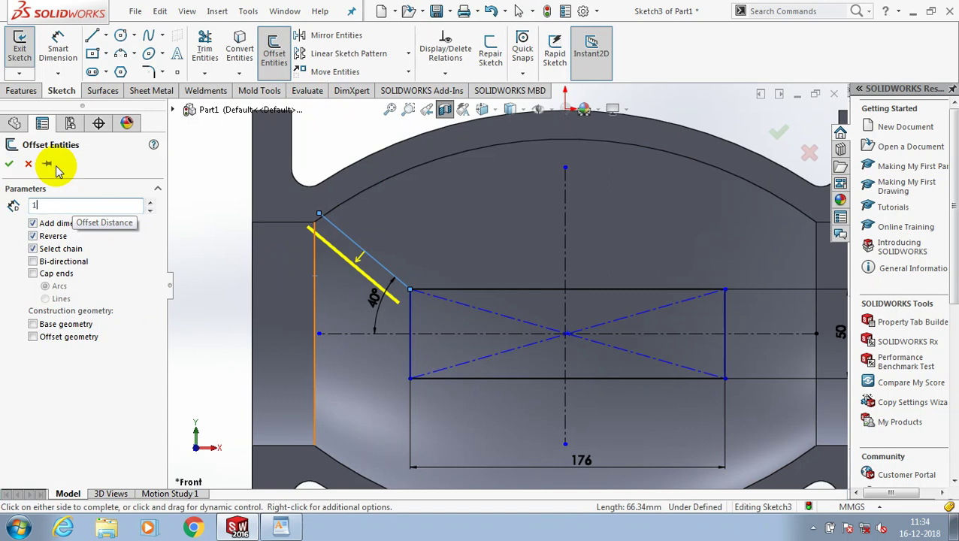
{"action": "type", "text": "6"}
{"action": "key", "text": "Return"}
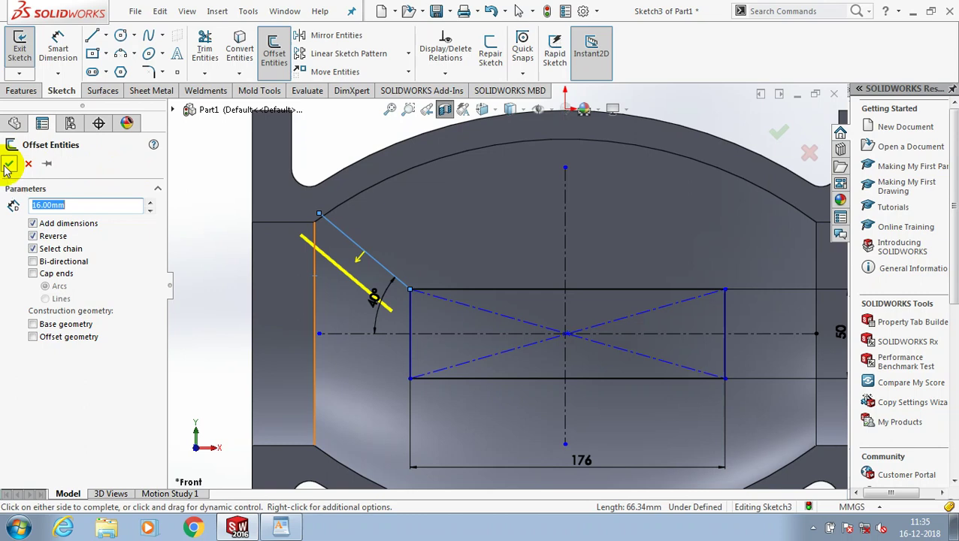
{"action": "left_click", "coordinate": [344, 160]}
{"action": "scroll", "coordinate": [378, 208], "scroll_direction": "down", "scroll_amount": 2}
{"action": "scroll", "coordinate": [396, 242], "scroll_direction": "up", "scroll_amount": 2}
Join the upper ends of the two slanted lines with two short capping lines.
{"action": "scroll", "coordinate": [514, 336], "scroll_direction": "down", "scroll_amount": 2}
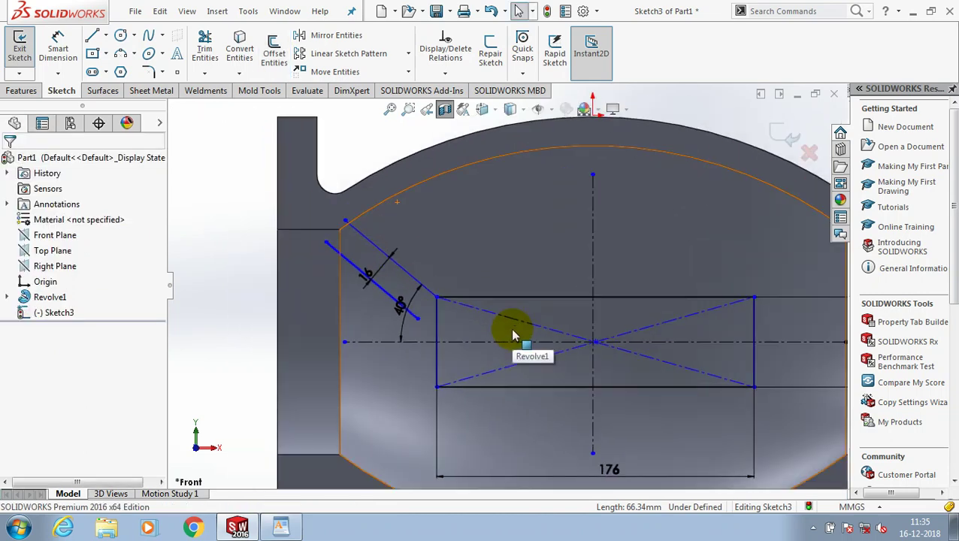
{"action": "scroll", "coordinate": [514, 336], "scroll_direction": "down", "scroll_amount": 1}
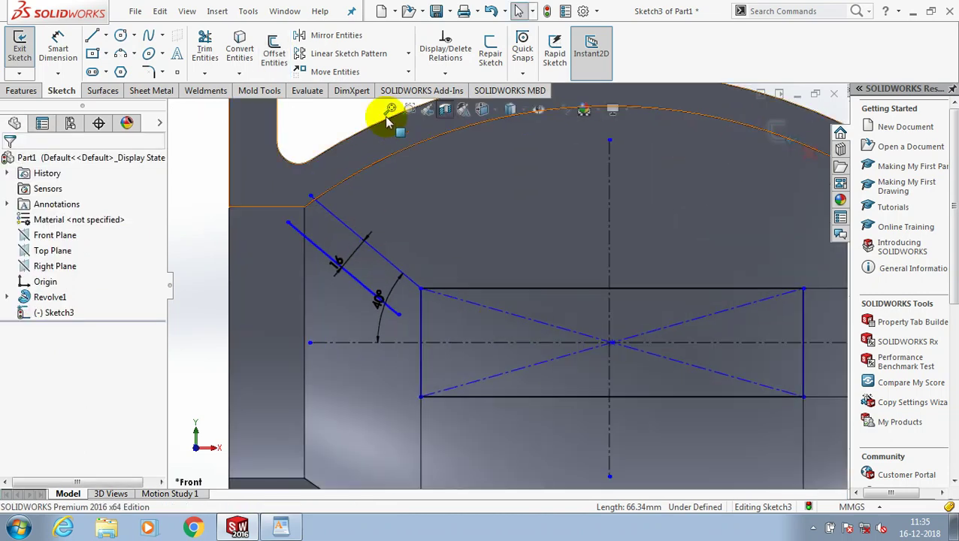
{"action": "left_click", "coordinate": [204, 73]}
{"action": "left_click", "coordinate": [224, 106]}
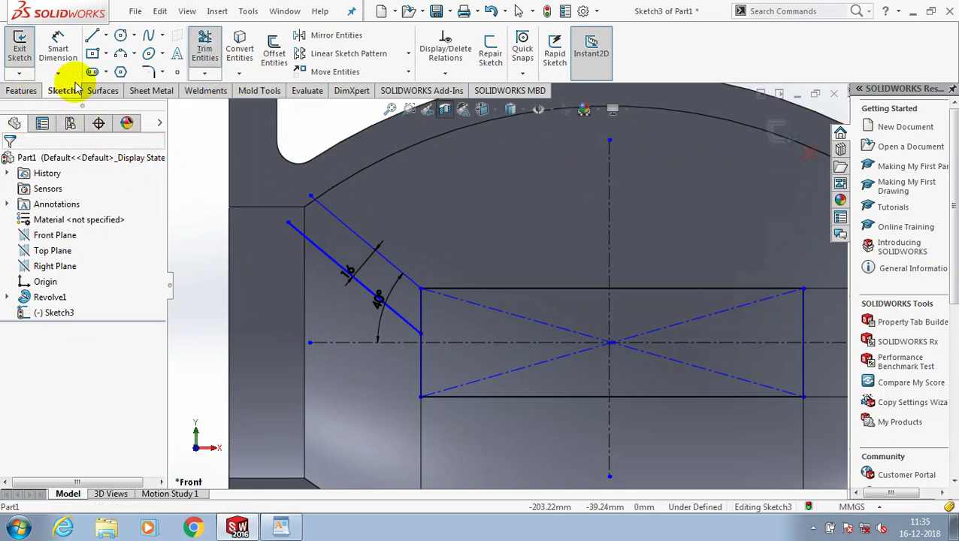
{"action": "left_click", "coordinate": [92, 35]}
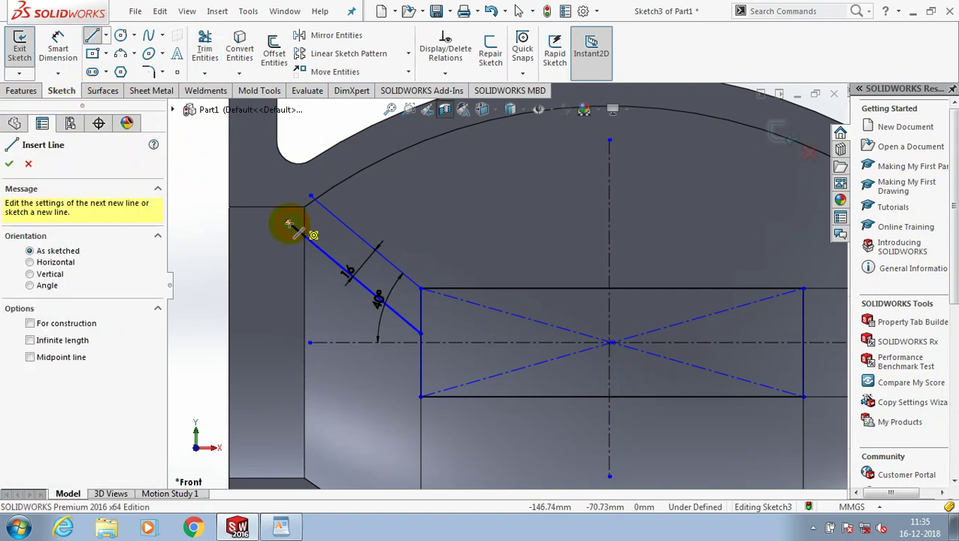
{"action": "left_click", "coordinate": [287, 222]}
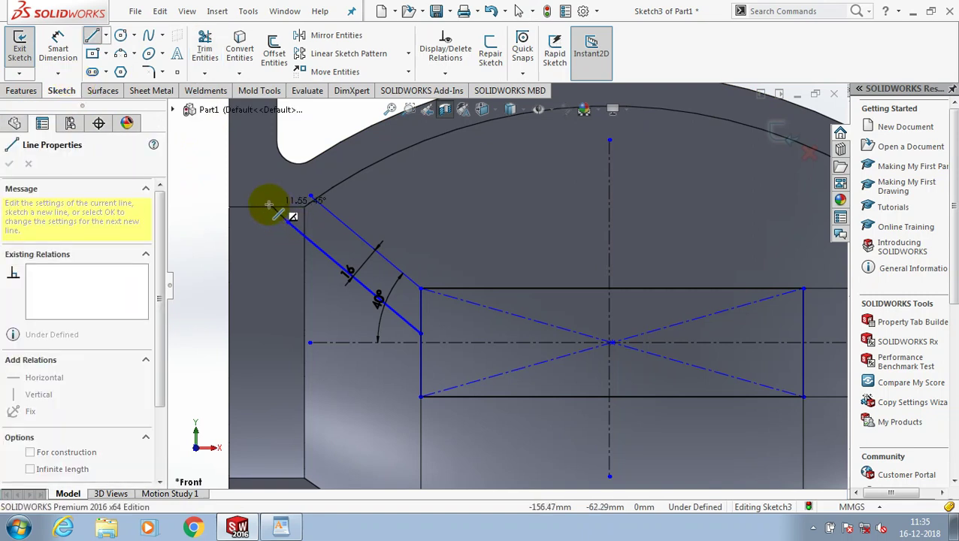
{"action": "left_click", "coordinate": [268, 205]}
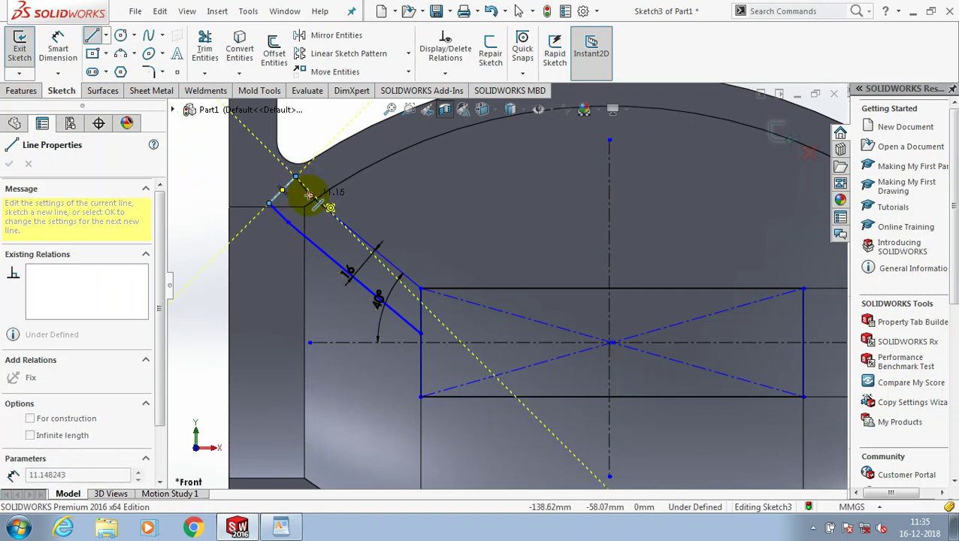
{"action": "left_click", "coordinate": [309, 196]}
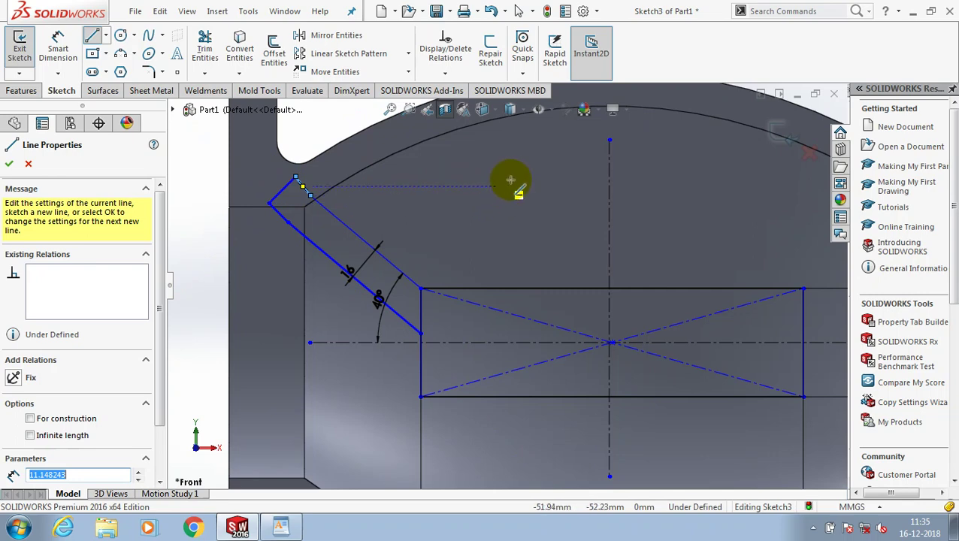
{"action": "key", "text": "Escape"}
{"action": "key", "text": "Escape"}
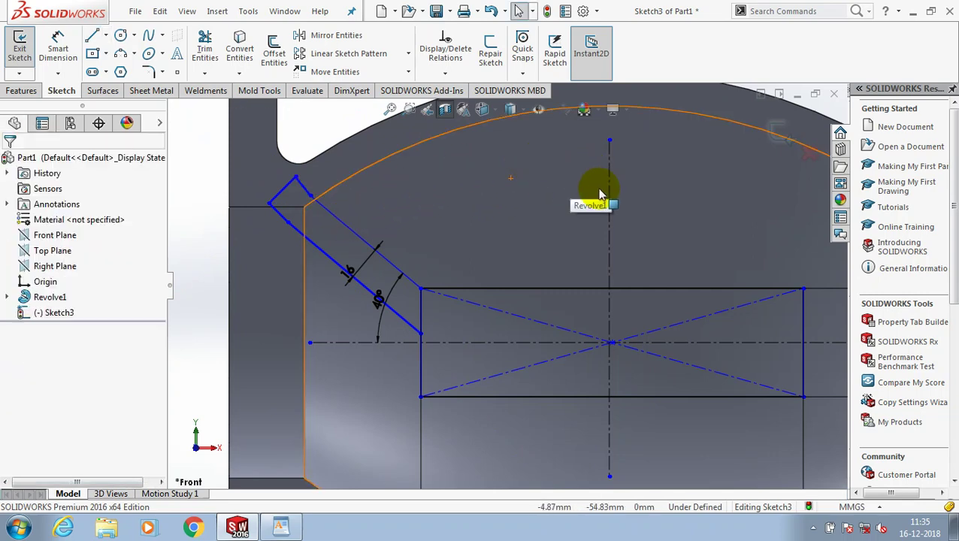
{"action": "scroll", "coordinate": [534, 254], "scroll_direction": "up", "scroll_amount": 3}
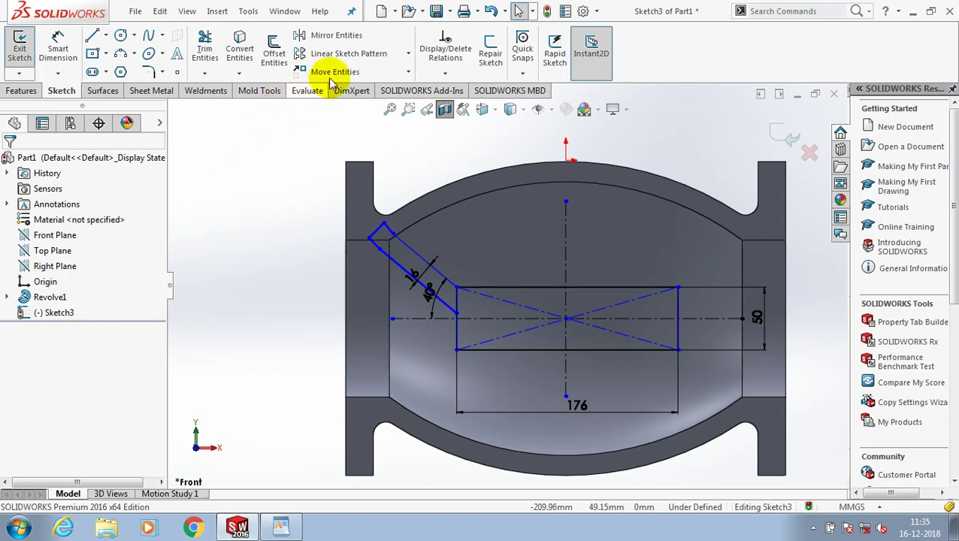
Mirror the slanted web lines and caps about the horizontal centerline to make a lower copy.
{"action": "left_click", "coordinate": [336, 35]}
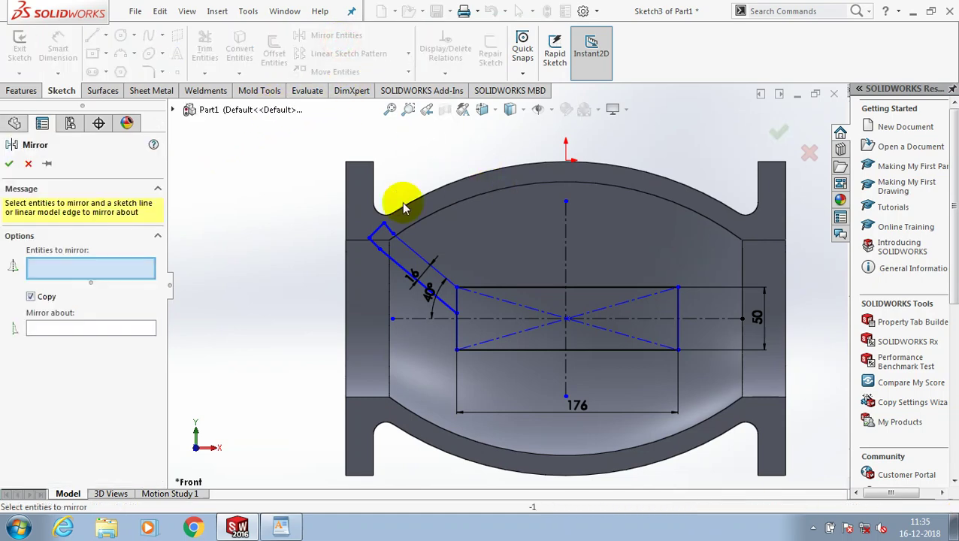
{"action": "scroll", "coordinate": [401, 202], "scroll_direction": "down", "scroll_amount": 3}
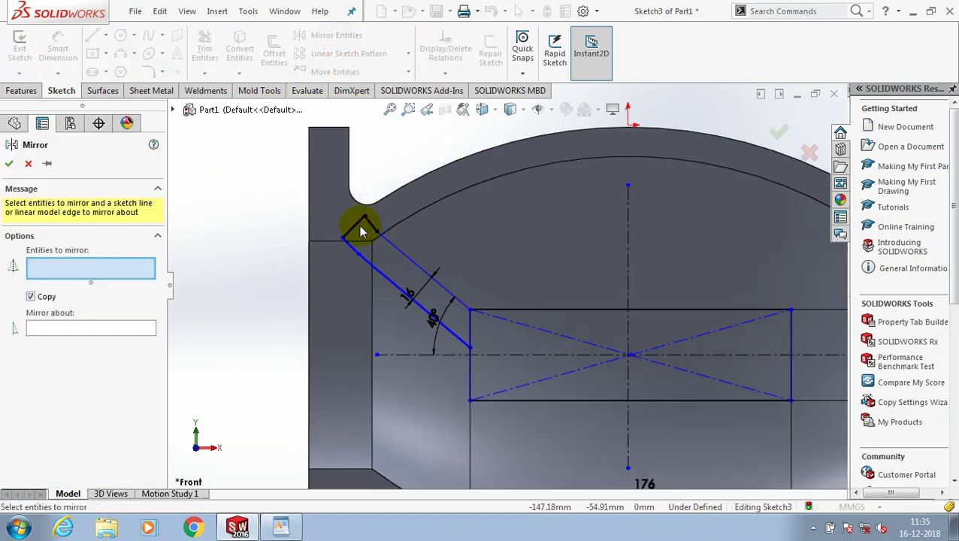
{"action": "left_click", "coordinate": [360, 224]}
{"action": "left_click", "coordinate": [374, 233]}
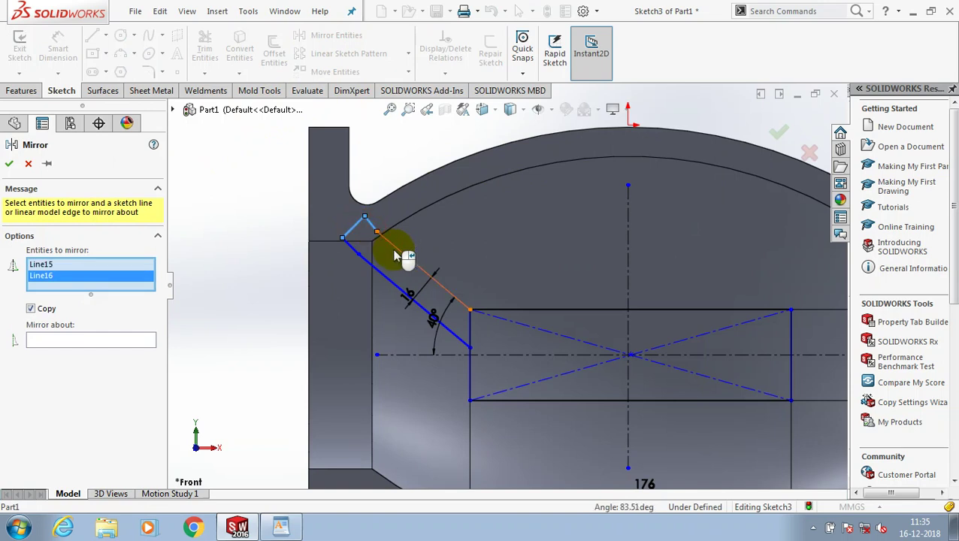
{"action": "left_click", "coordinate": [396, 255]}
{"action": "left_click", "coordinate": [406, 252]}
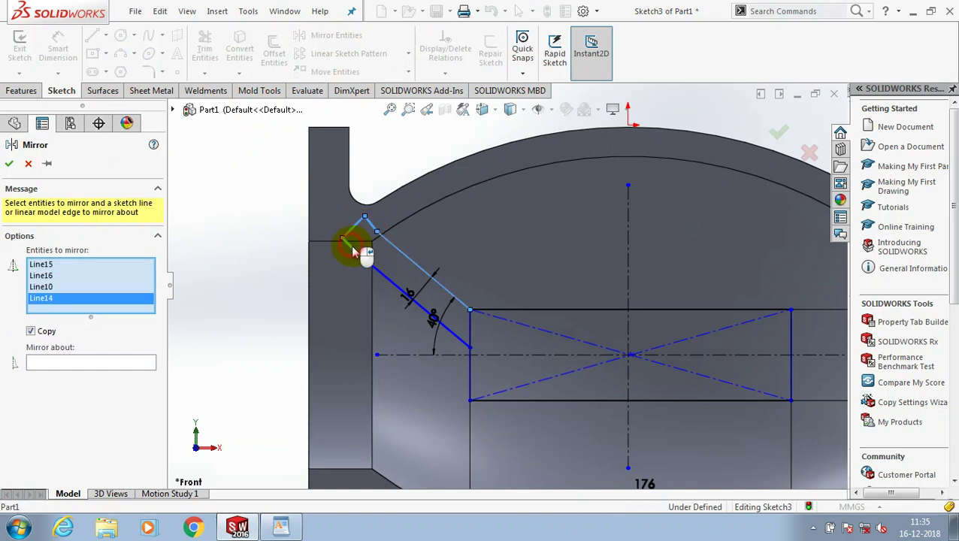
{"action": "left_click", "coordinate": [380, 275]}
{"action": "scroll", "coordinate": [338, 331], "scroll_direction": "up", "scroll_amount": 2}
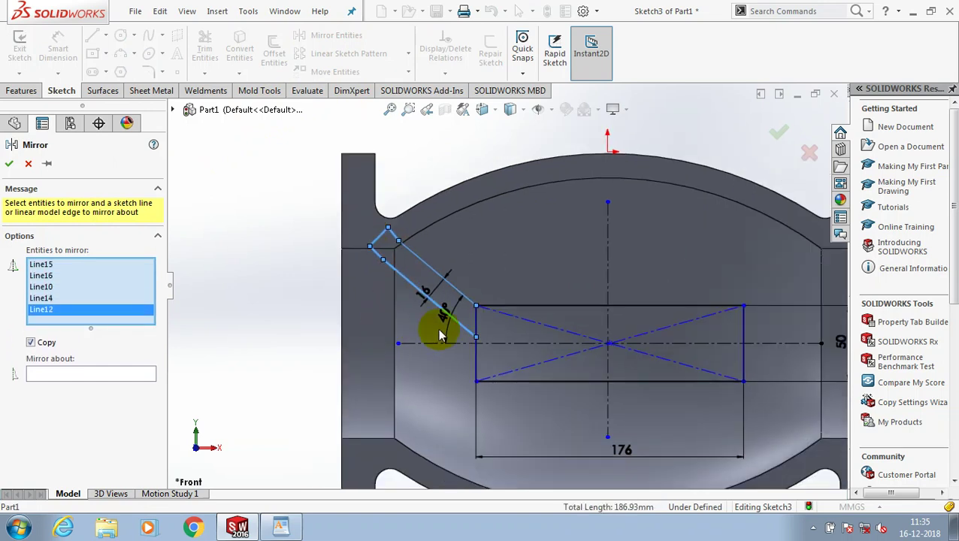
{"action": "scroll", "coordinate": [440, 336], "scroll_direction": "up", "scroll_amount": 1}
{"action": "left_click", "coordinate": [115, 375]}
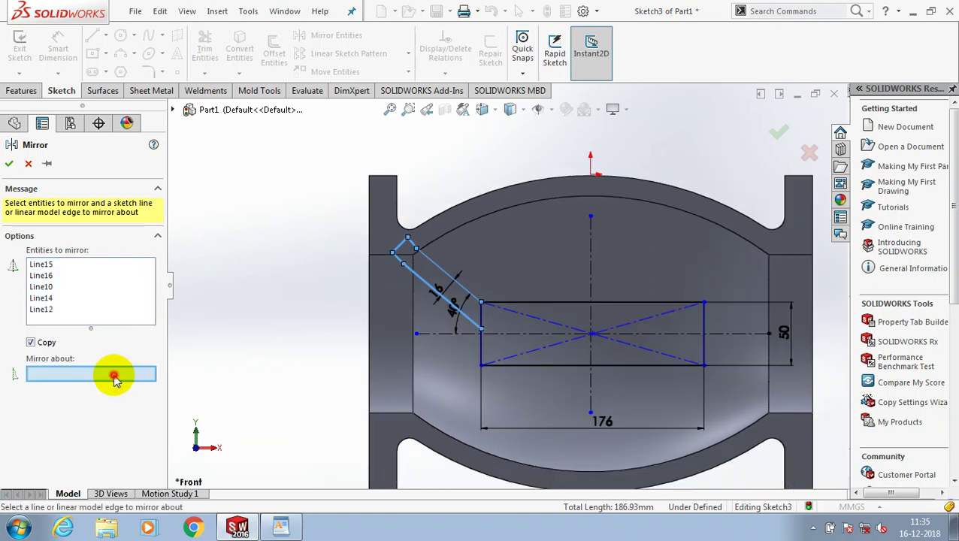
{"action": "left_click", "coordinate": [521, 333]}
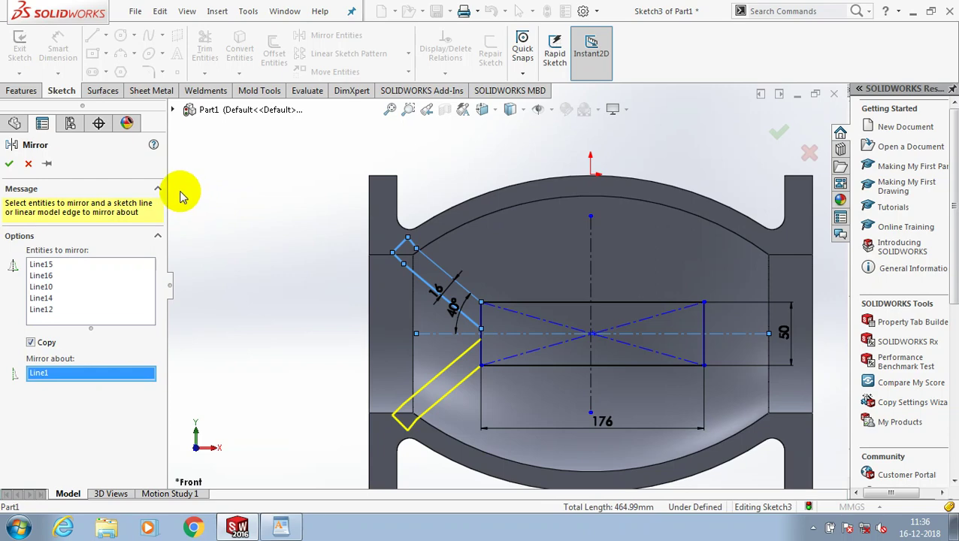
{"action": "left_click", "coordinate": [9, 166]}
Mirror the lower web copy about the vertical centerline with Copy unchecked, moving it right.
{"action": "left_click", "coordinate": [331, 35]}
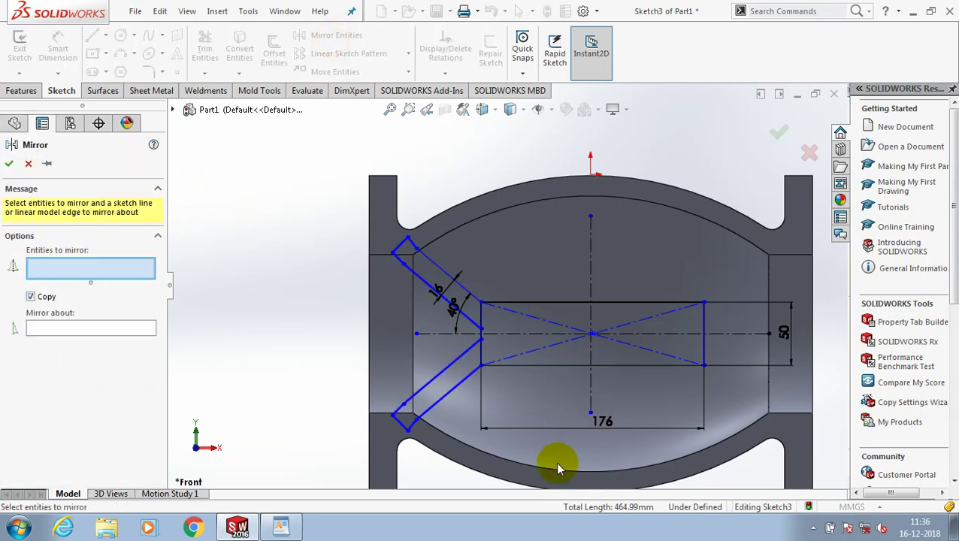
{"action": "left_click", "coordinate": [454, 385]}
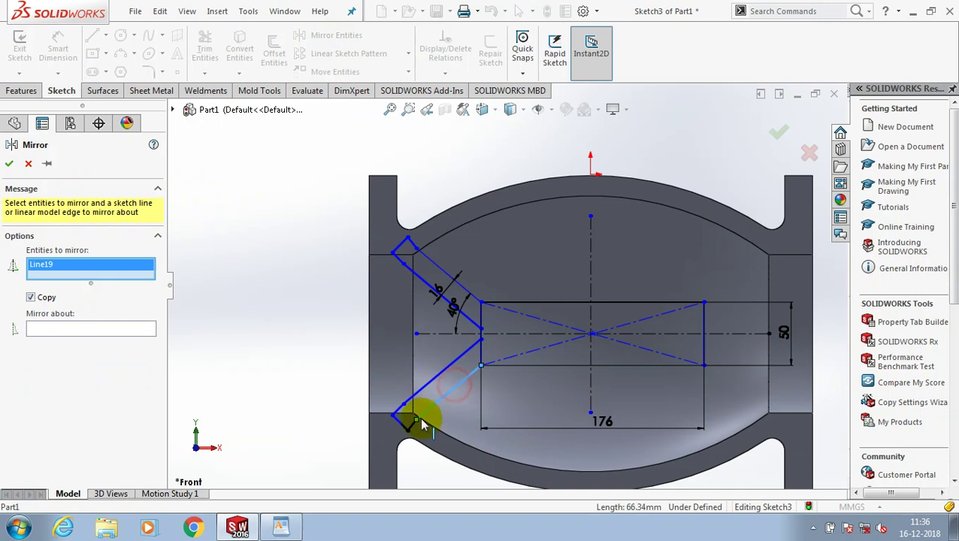
{"action": "left_click", "coordinate": [422, 425]}
{"action": "left_click", "coordinate": [399, 417]}
{"action": "left_click", "coordinate": [406, 421]}
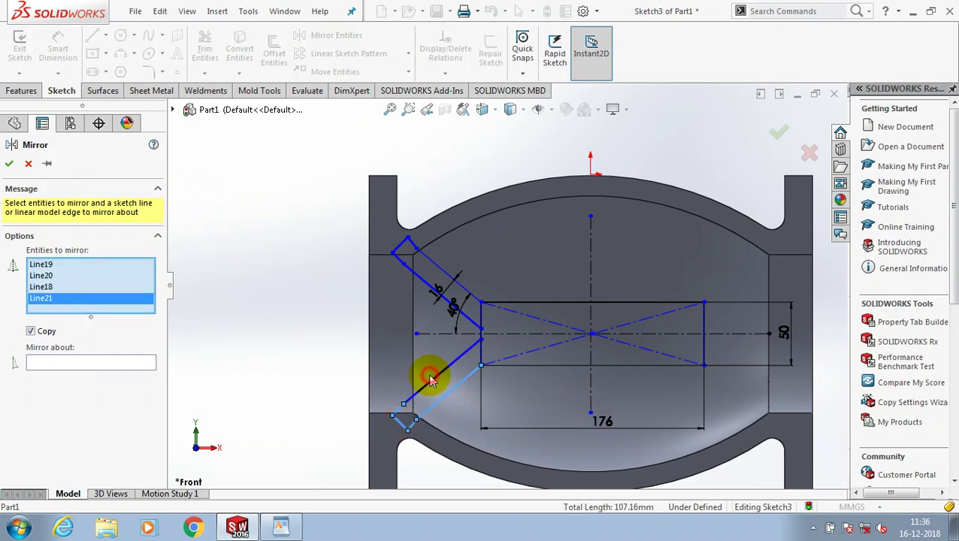
{"action": "left_click", "coordinate": [436, 381]}
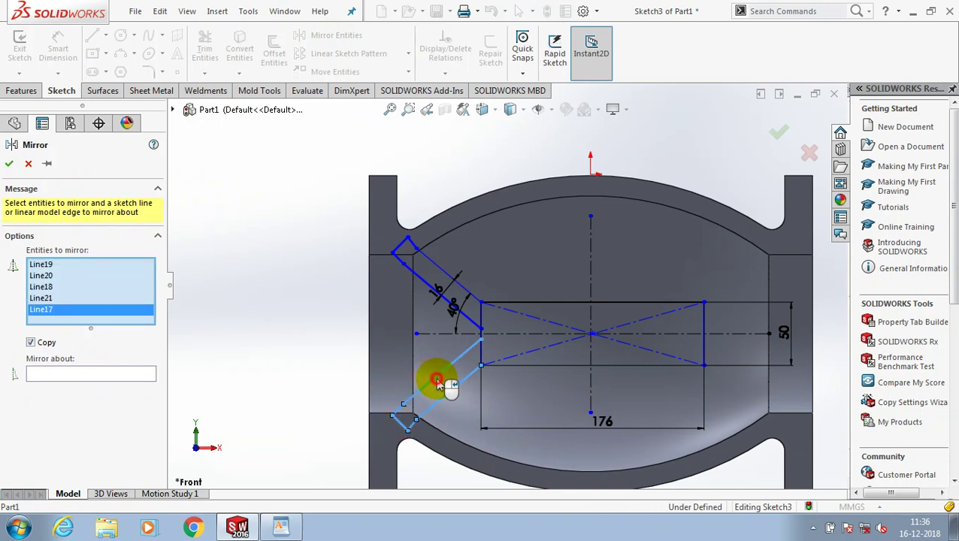
{"action": "left_click", "coordinate": [62, 374]}
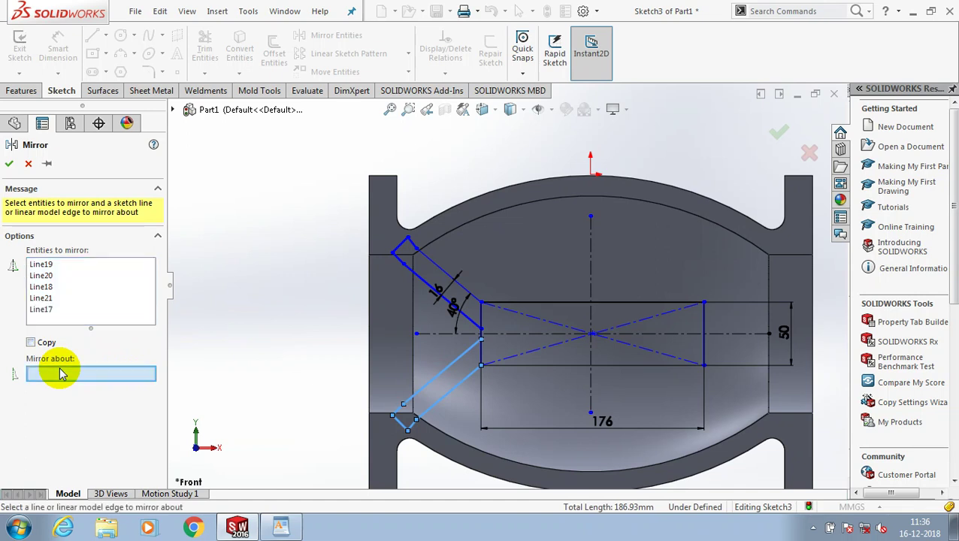
{"action": "left_click", "coordinate": [590, 260]}
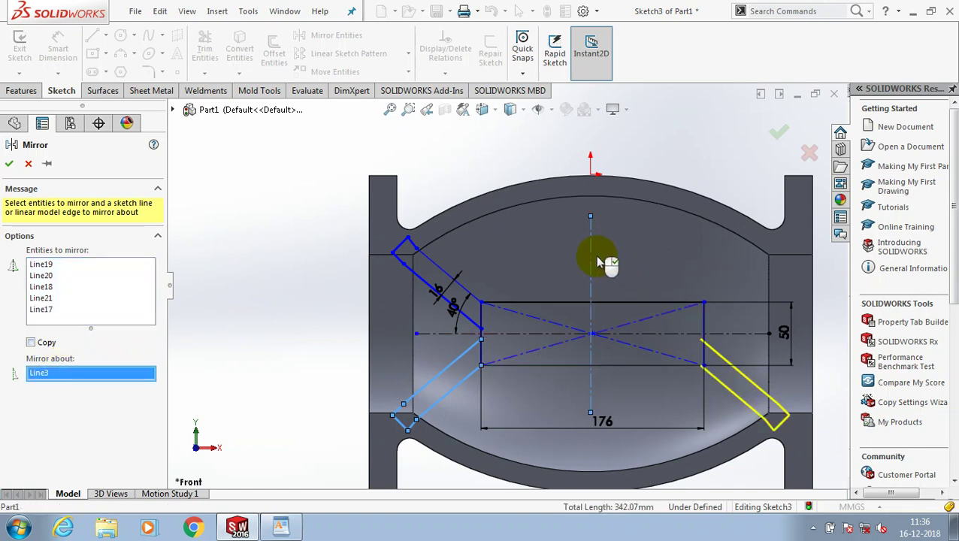
{"action": "left_click", "coordinate": [9, 164]}
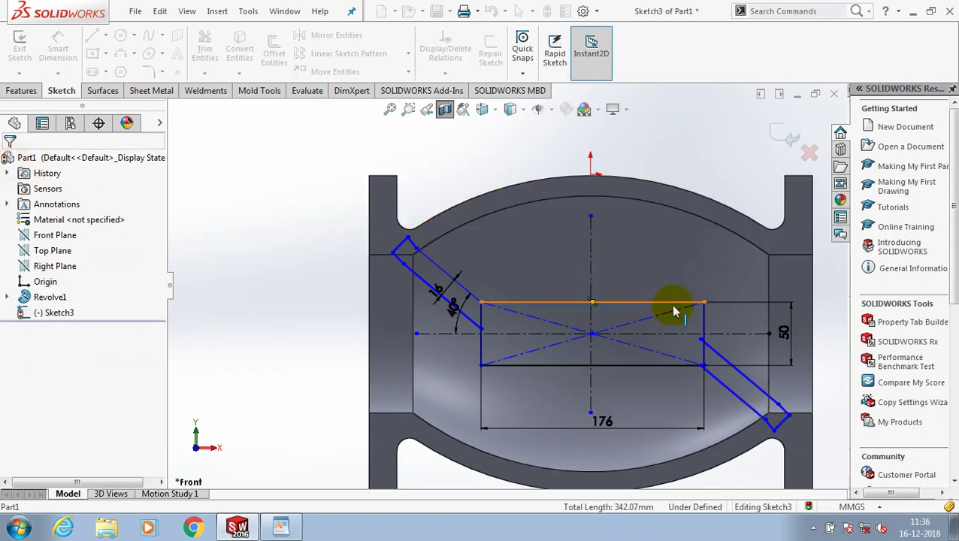
{"action": "scroll", "coordinate": [739, 347], "scroll_direction": "up", "scroll_amount": 2}
{"action": "scroll", "coordinate": [803, 349], "scroll_direction": "down", "scroll_amount": 2}
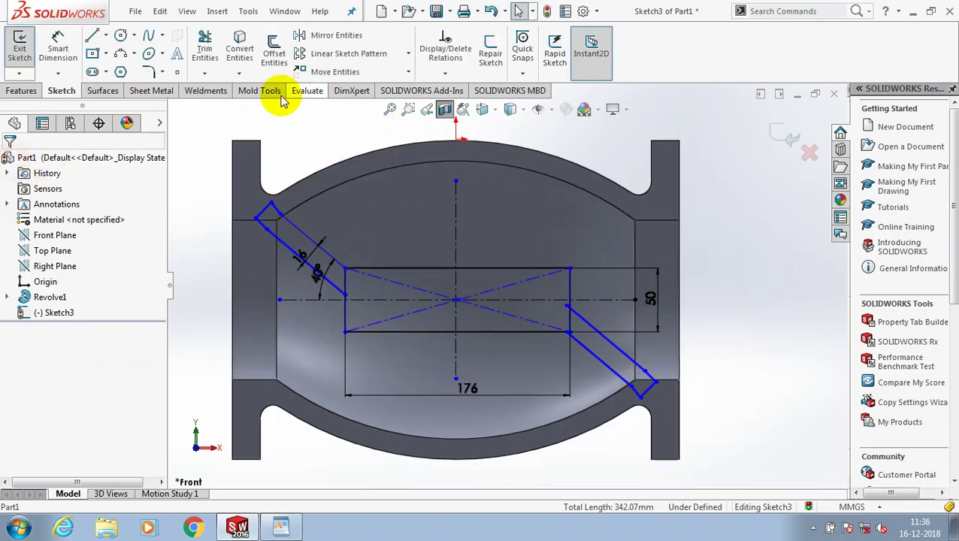
Power-trim the excess line where the left web meets the rectangle.
{"action": "left_click", "coordinate": [205, 74]}
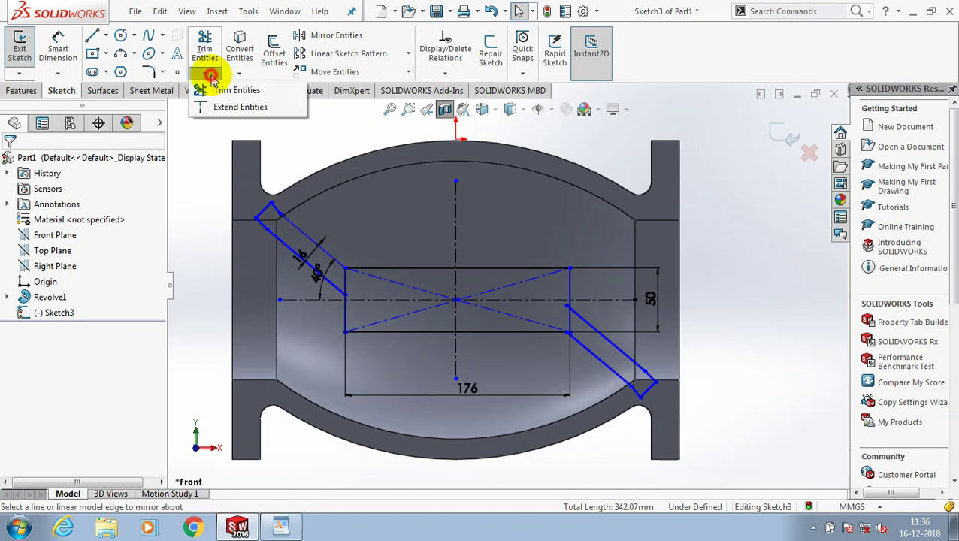
{"action": "left_click", "coordinate": [229, 90]}
{"action": "scroll", "coordinate": [366, 281], "scroll_direction": "down", "scroll_amount": 3}
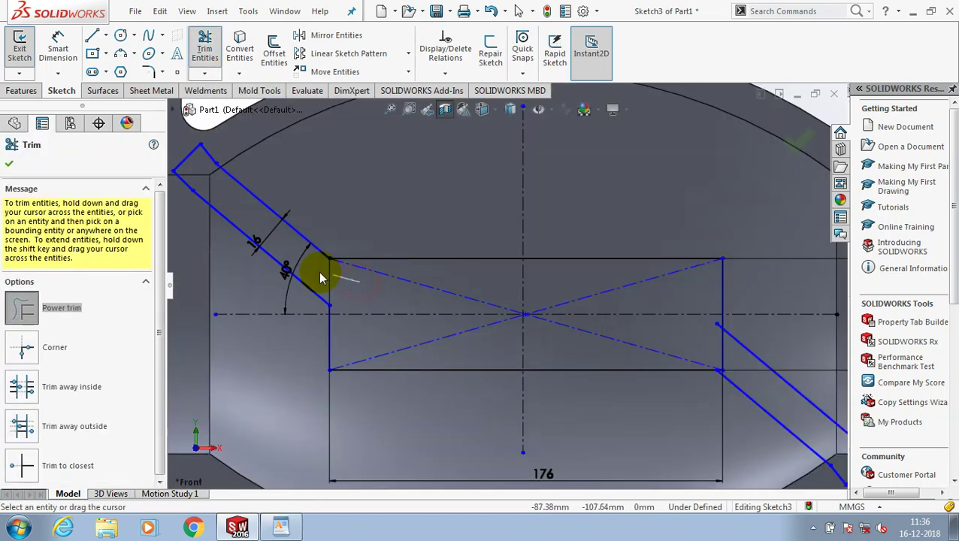
{"action": "left_click_drag", "start_coordinate": [359, 289], "coordinate": [316, 280]}
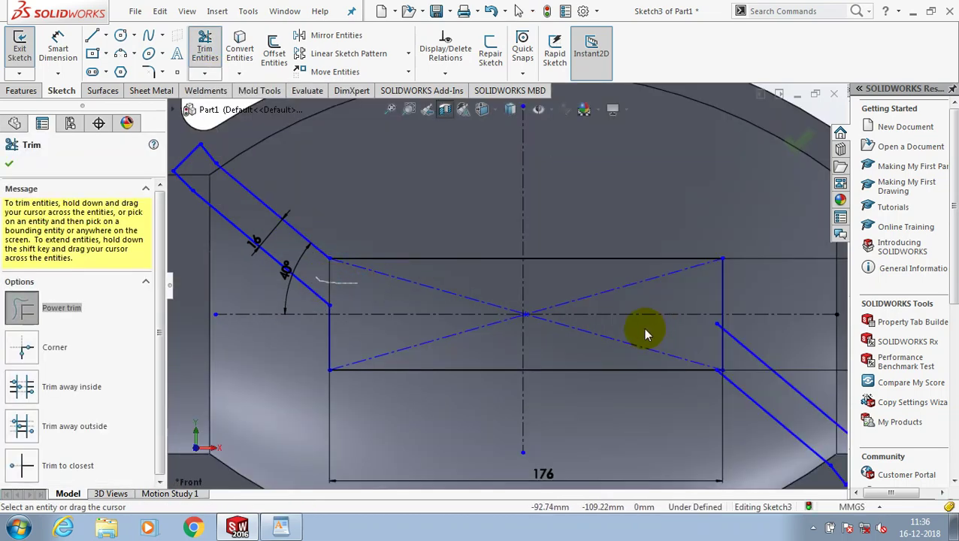
{"action": "scroll", "coordinate": [645, 333], "scroll_direction": "down", "scroll_amount": 2}
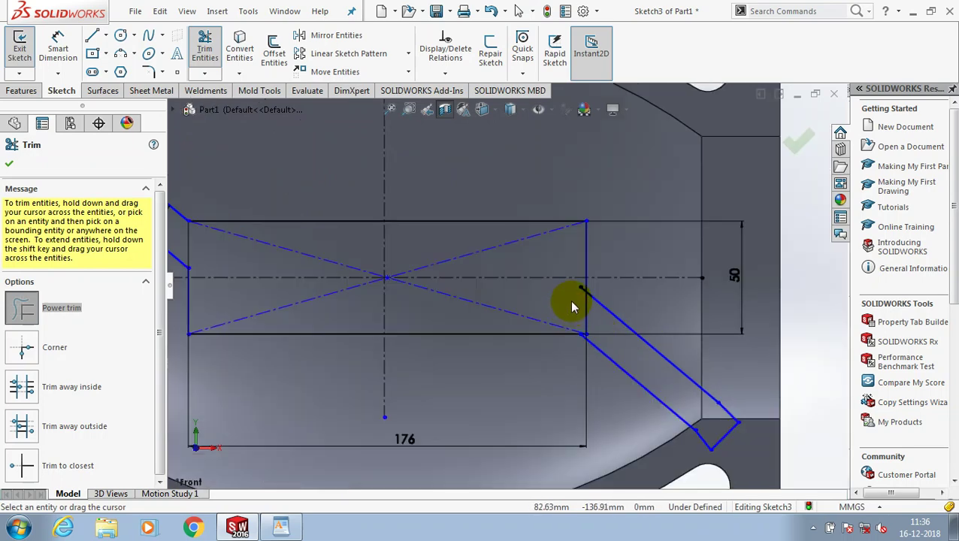
{"action": "scroll", "coordinate": [599, 285], "scroll_direction": "down", "scroll_amount": 3}
{"action": "scroll", "coordinate": [548, 300], "scroll_direction": "down", "scroll_amount": 2}
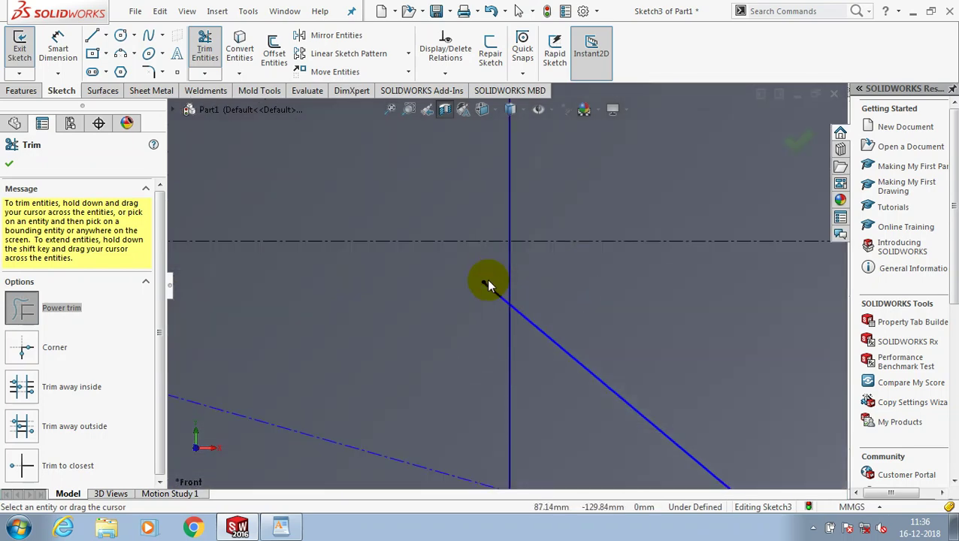
Trim the short diagonal stub at the other junction, fit the view, and close Trim.
{"action": "mouse_move", "coordinate": [489, 274]}
{"action": "left_mouse_down"}
{"action": "mouse_move", "coordinate": [487, 336]}
{"action": "mouse_move", "coordinate": [530, 380]}
{"action": "left_mouse_up"}
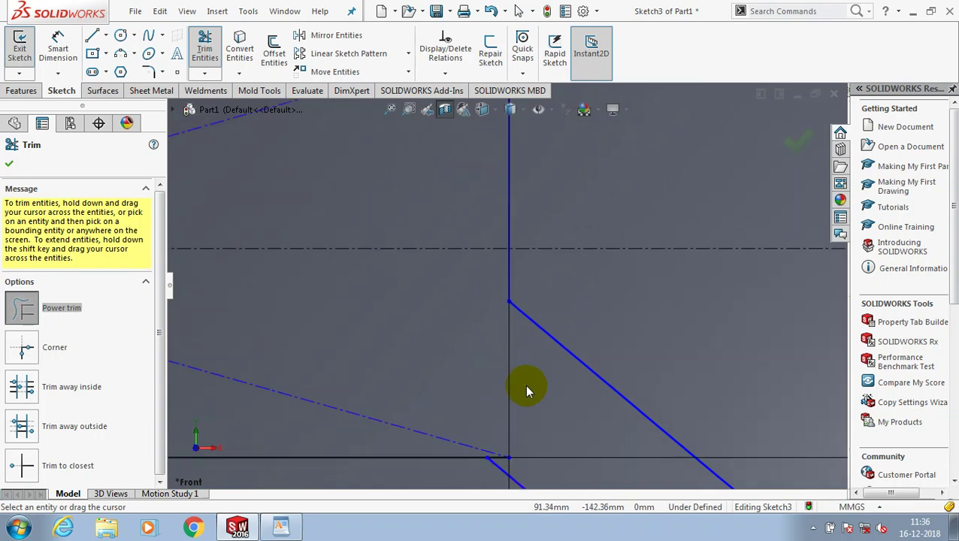
{"action": "scroll", "coordinate": [525, 384], "scroll_direction": "up", "scroll_amount": 2}
{"action": "scroll", "coordinate": [517, 386], "scroll_direction": "down", "scroll_amount": 2}
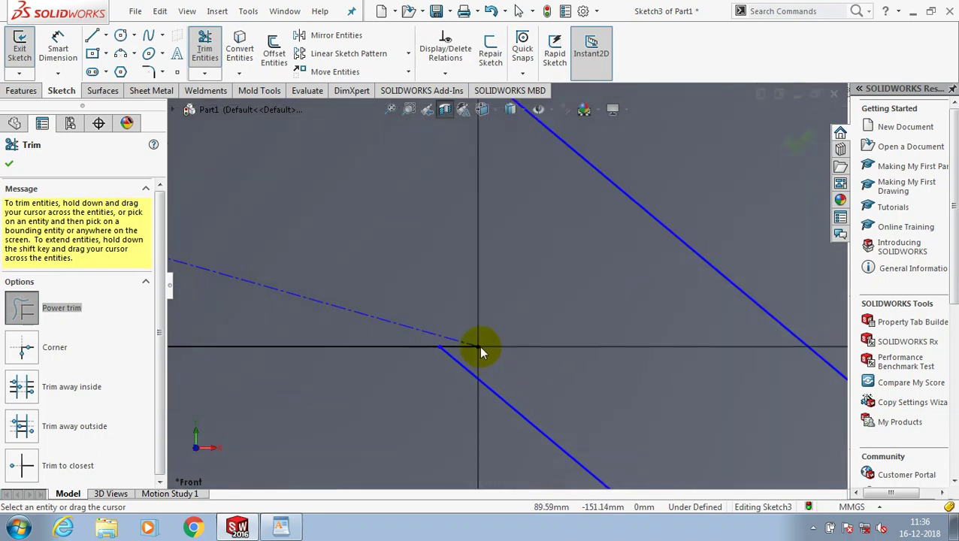
{"action": "scroll", "coordinate": [520, 302], "scroll_direction": "up", "scroll_amount": 2}
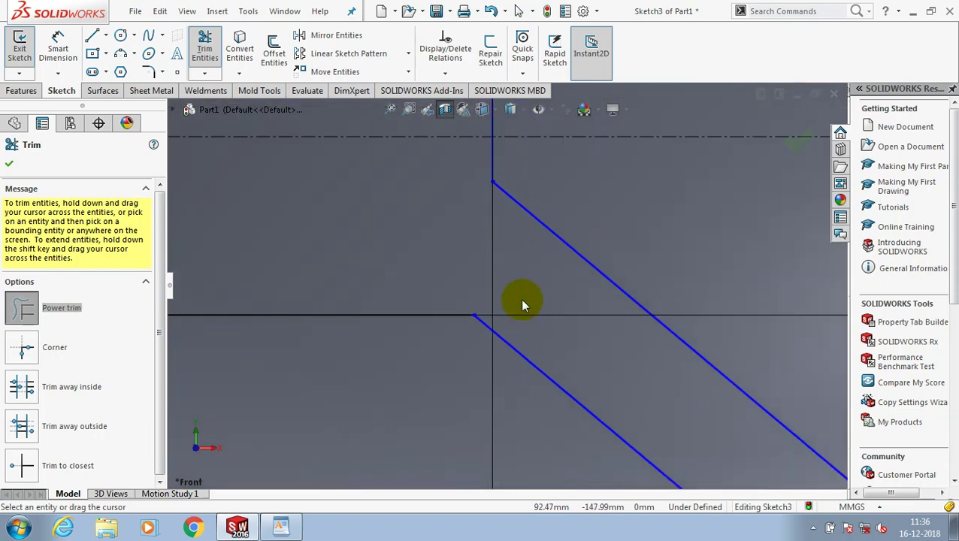
{"action": "scroll", "coordinate": [520, 299], "scroll_direction": "up", "scroll_amount": 2}
{"action": "scroll", "coordinate": [524, 305], "scroll_direction": "up", "scroll_amount": 2}
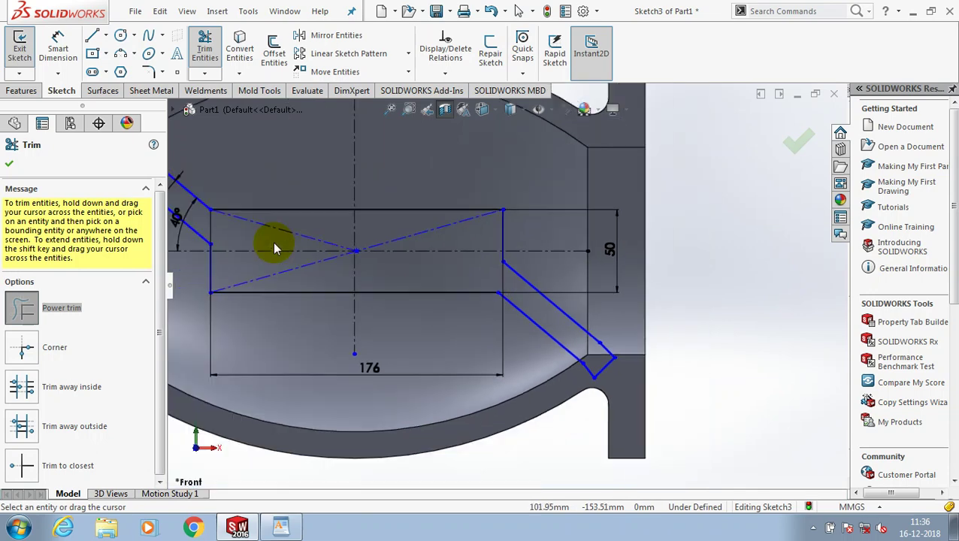
{"action": "scroll", "coordinate": [273, 241], "scroll_direction": "down", "scroll_amount": 4}
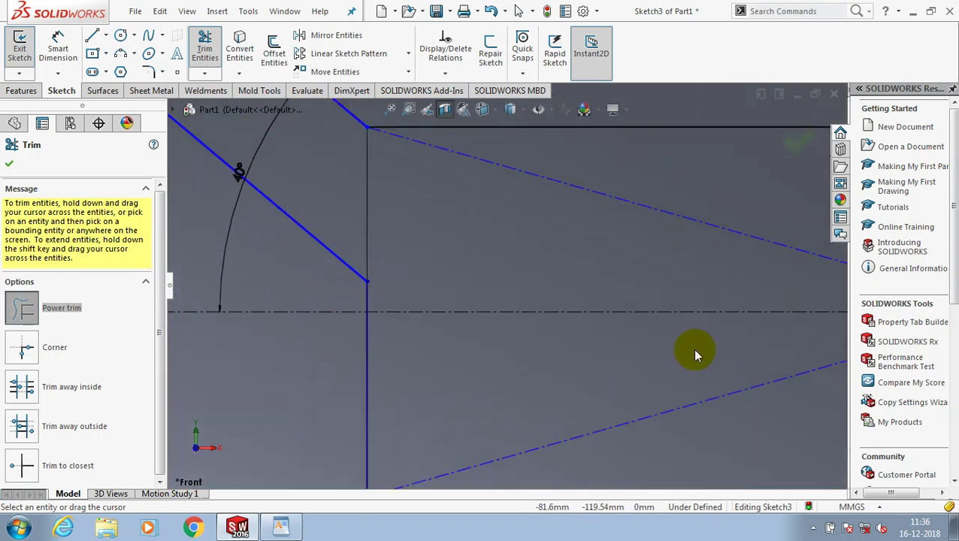
{"action": "key", "text": "f"}
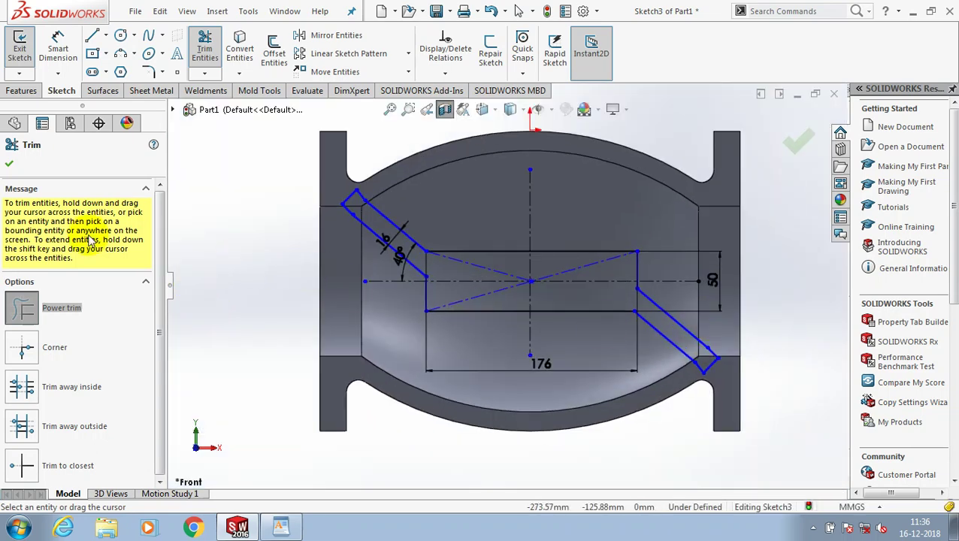
{"action": "left_click", "coordinate": [9, 163]}
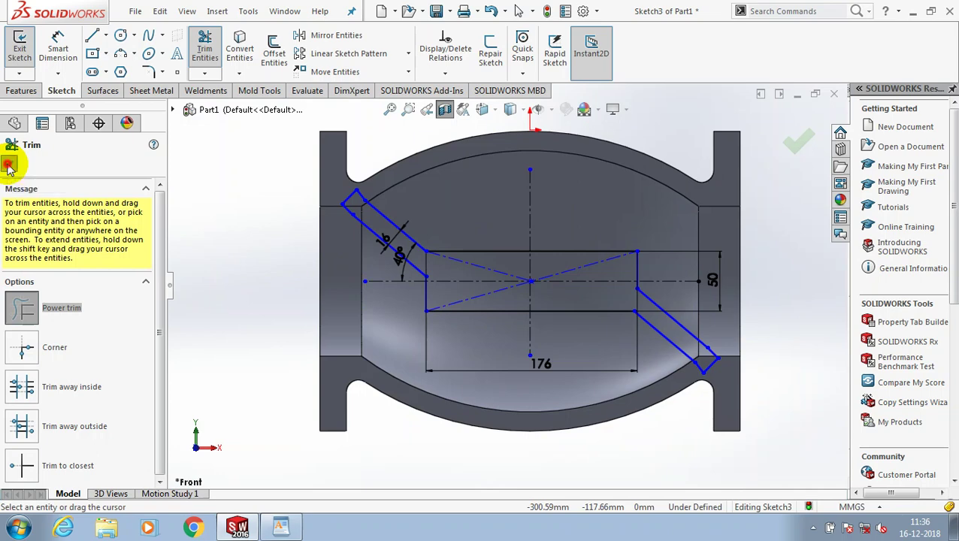
Extrude Sketch3 400 mm mid-plane into slanted web walls as Boss-Extrude1.
{"action": "left_click", "coordinate": [23, 51]}
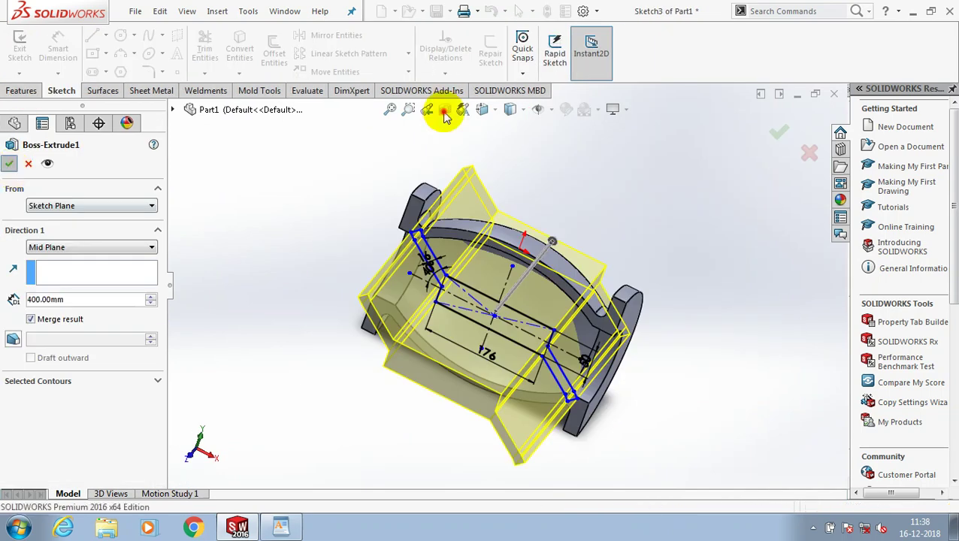
{"action": "key", "text": "Return"}
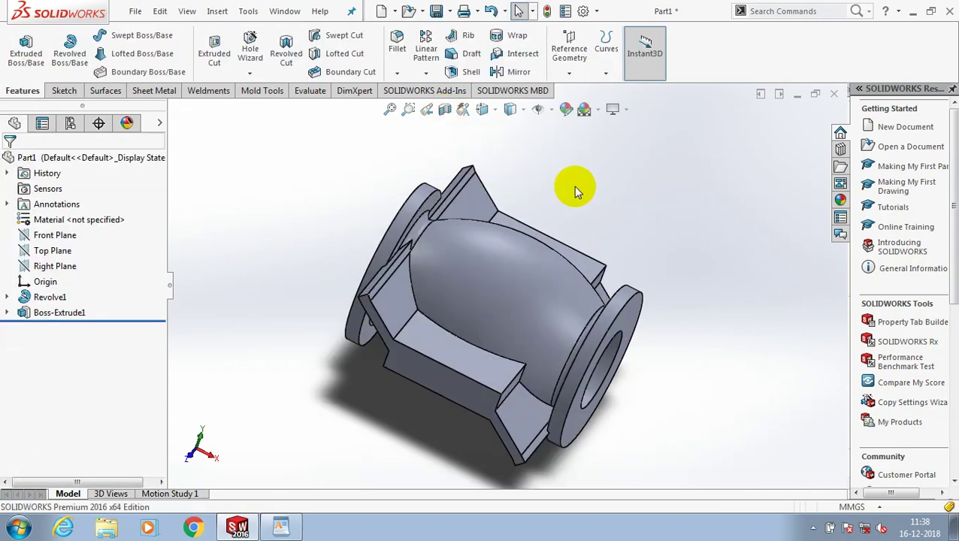
{"action": "mouse_move", "coordinate": [573, 188]}
{"action": "middle_mouse_down"}
{"action": "mouse_move", "coordinate": [621, 206]}
{"action": "mouse_move", "coordinate": [644, 194]}
{"action": "middle_mouse_up"}
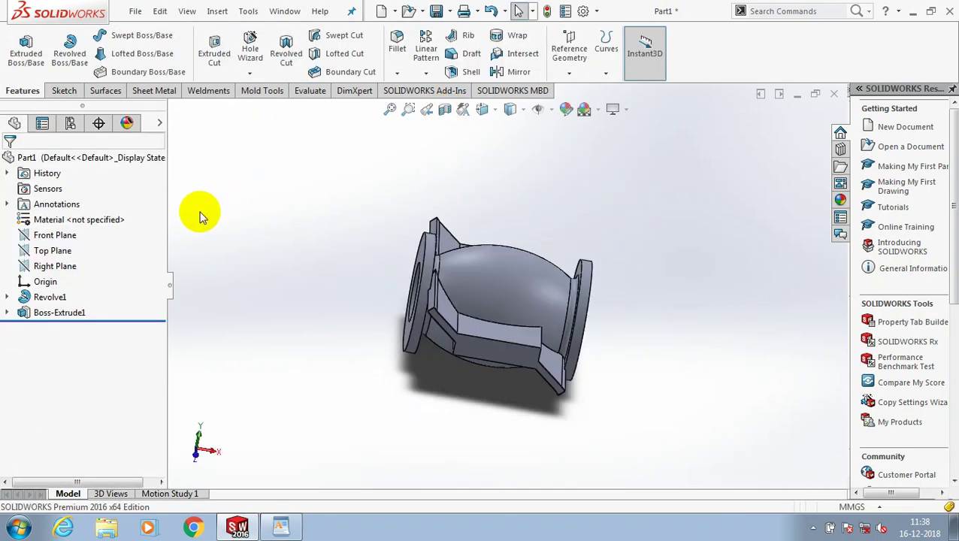
Inspect Sketch2's dimensions under Revolve1, then orbit the part.
{"action": "left_click", "coordinate": [7, 297]}
{"action": "left_click", "coordinate": [60, 313]}
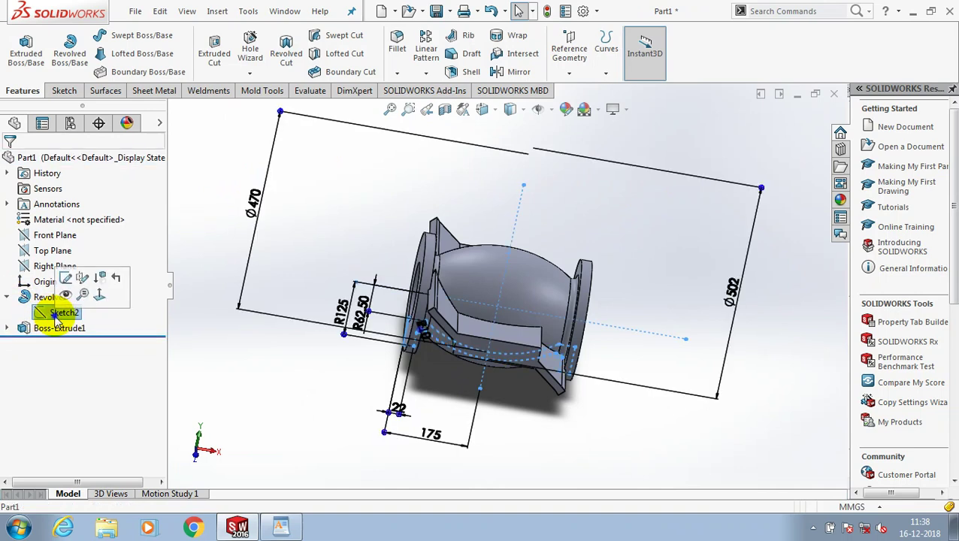
{"action": "right_click", "coordinate": [56, 315]}
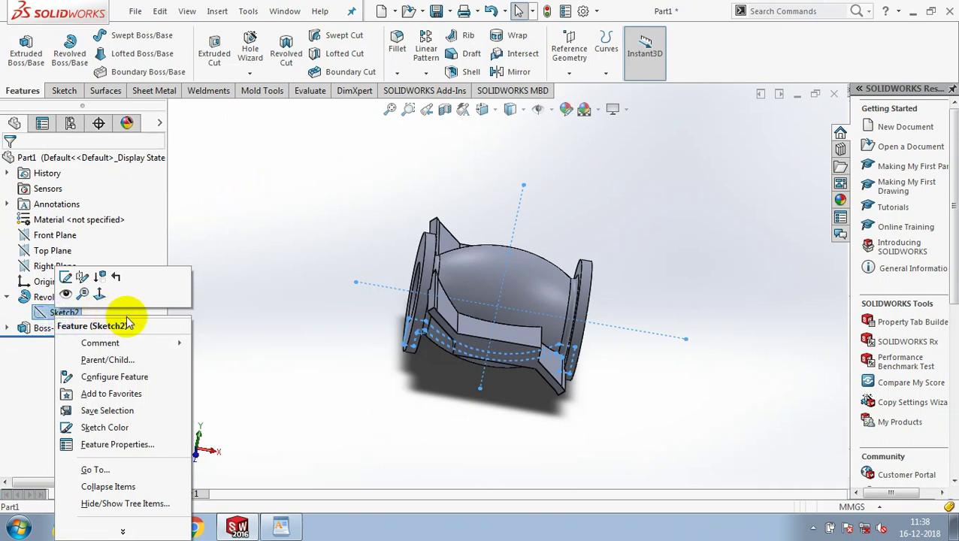
{"action": "left_click", "coordinate": [230, 322]}
{"action": "left_click", "coordinate": [61, 314]}
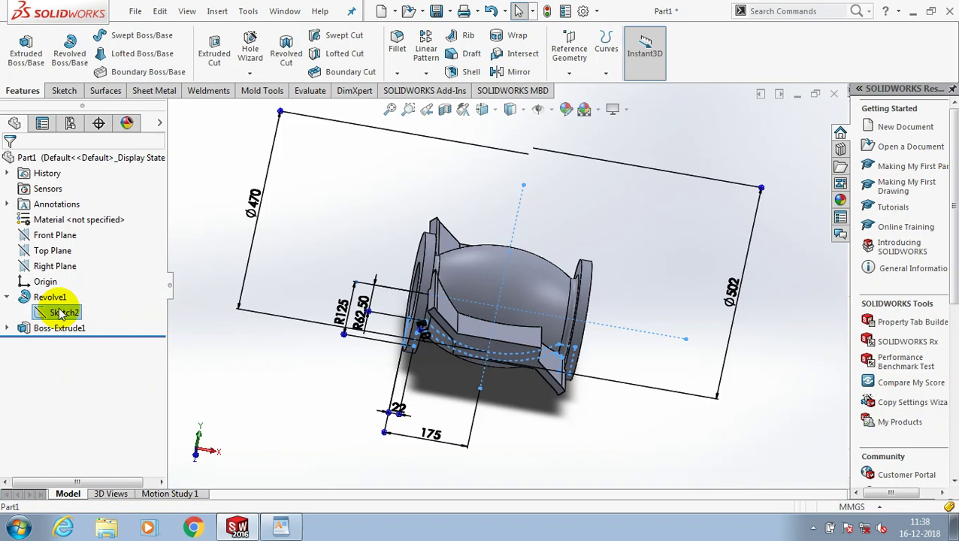
{"action": "left_click", "coordinate": [395, 192]}
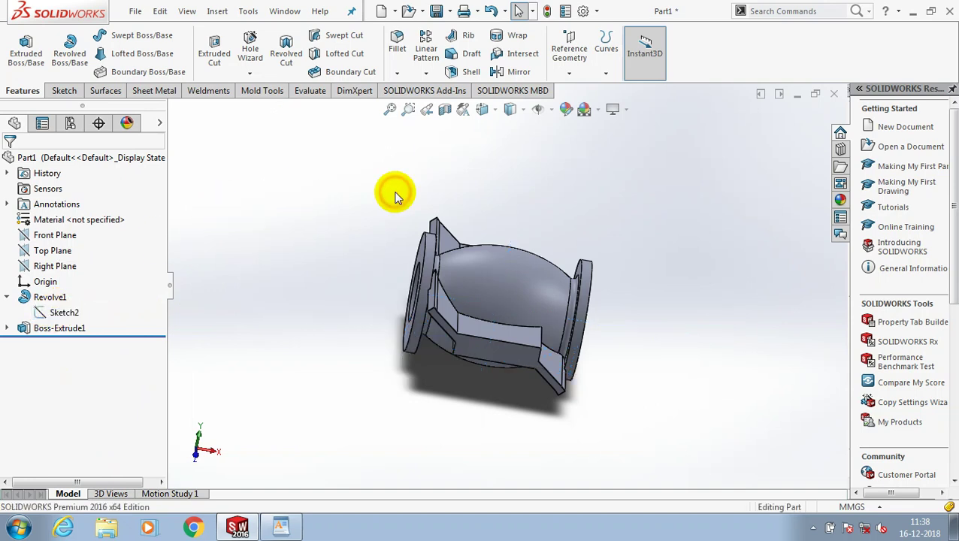
{"action": "mouse_move", "coordinate": [395, 193]}
{"action": "middle_mouse_down"}
{"action": "mouse_move", "coordinate": [551, 272]}
{"action": "mouse_move", "coordinate": [527, 272]}
{"action": "middle_mouse_up"}
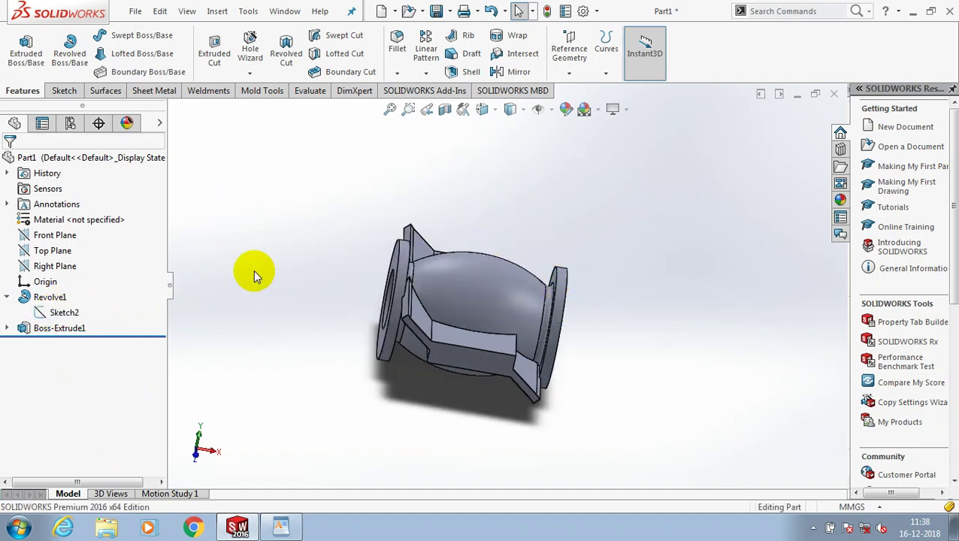
Section the body along the Front Plane and view it normal to that plane.
{"action": "left_click", "coordinate": [56, 235]}
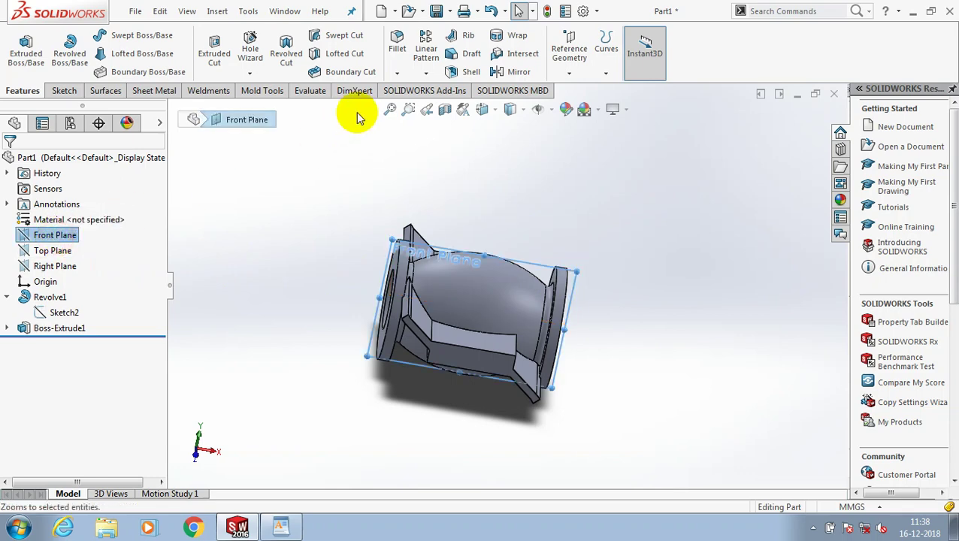
{"action": "left_click", "coordinate": [445, 110]}
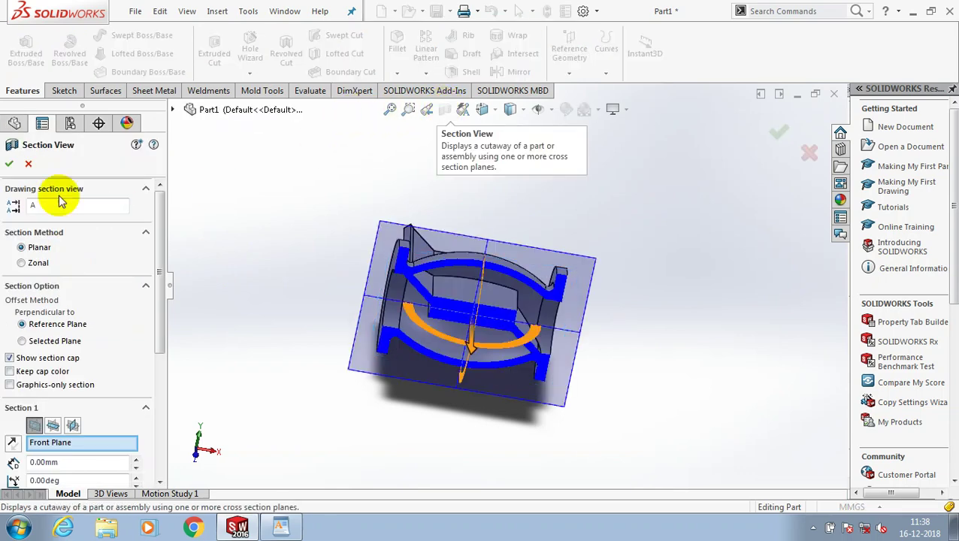
{"action": "left_click", "coordinate": [9, 163]}
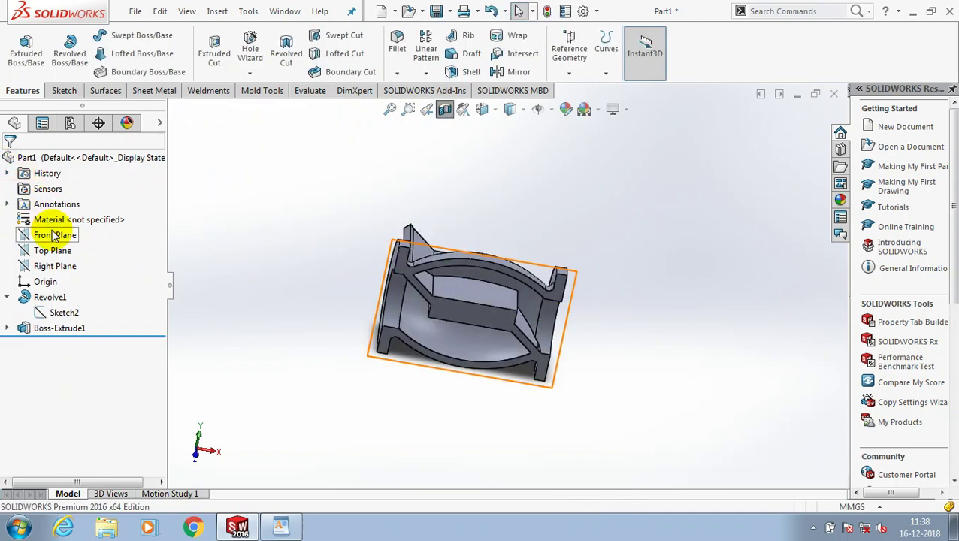
{"action": "left_click", "coordinate": [54, 239]}
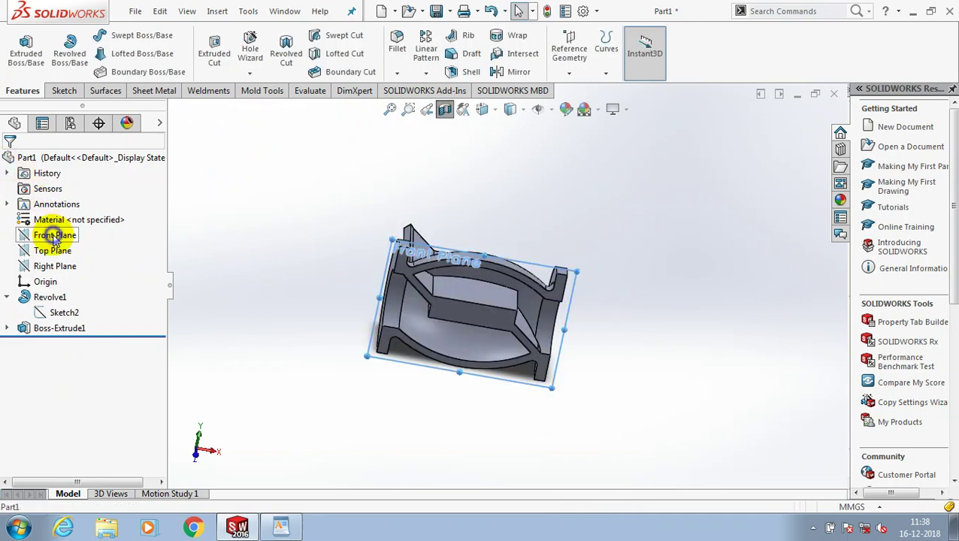
{"action": "right_click", "coordinate": [54, 239]}
{"action": "left_click", "coordinate": [109, 213]}
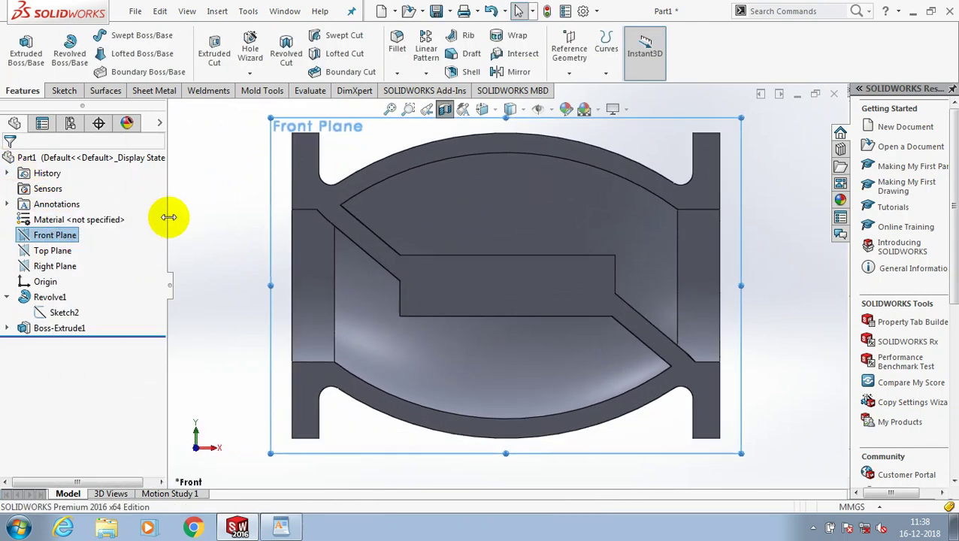
{"action": "left_click", "coordinate": [64, 92]}
Start a sketch on the Front Plane and bring in the lower curved wall outline.
{"action": "left_click", "coordinate": [19, 41]}
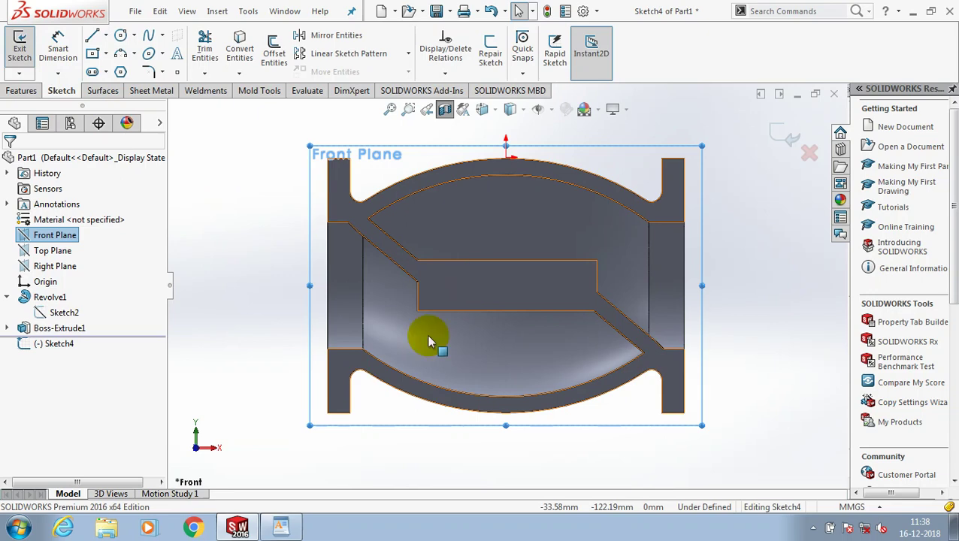
{"action": "key", "text": "ctrl+v"}
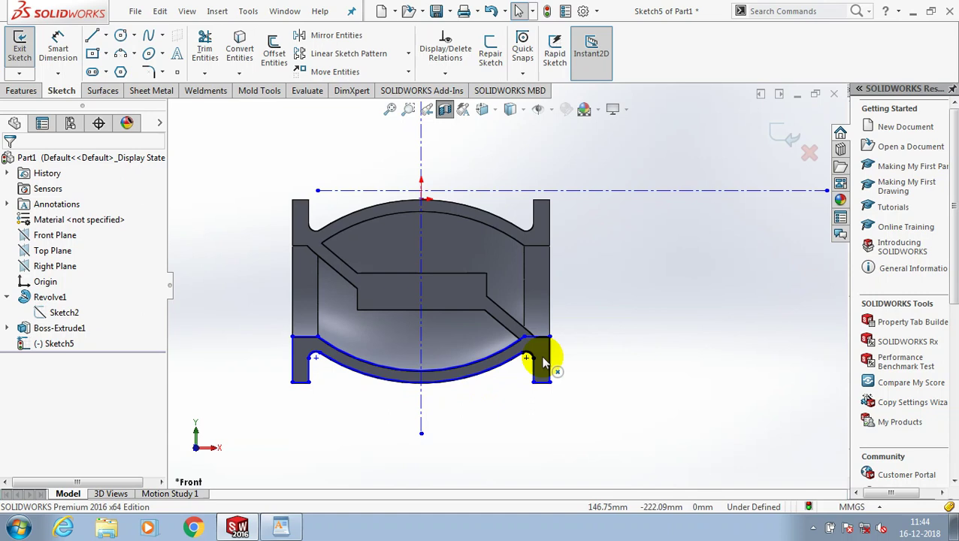
{"action": "left_click", "coordinate": [549, 358]}
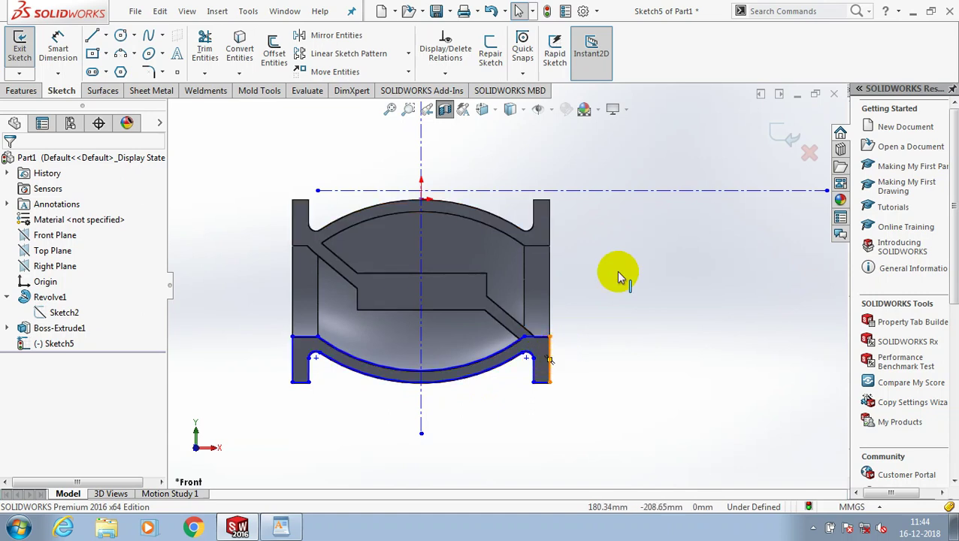
{"action": "scroll", "coordinate": [620, 275], "scroll_direction": "down", "scroll_amount": 2}
{"action": "scroll", "coordinate": [621, 315], "scroll_direction": "up", "scroll_amount": 2}
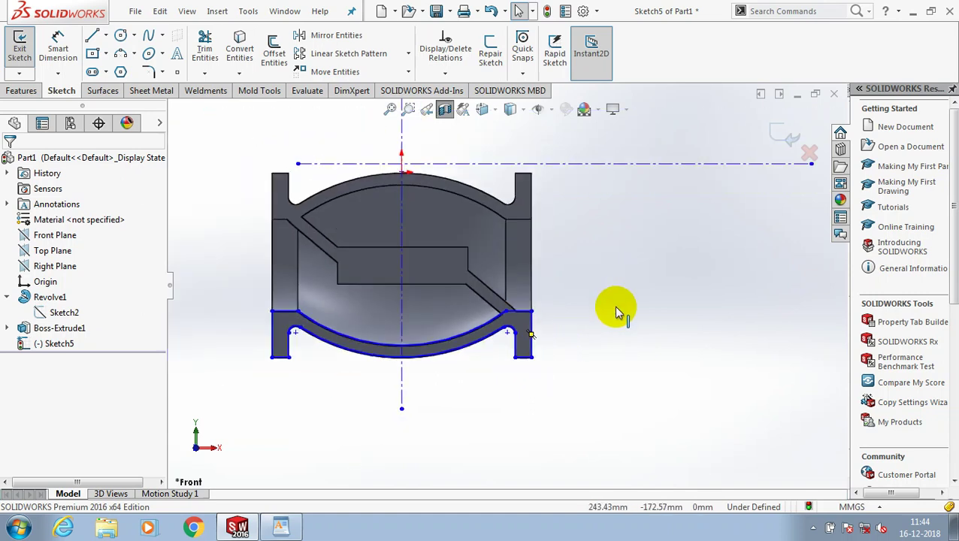
Draw lines down from the corner and a 350 mm bottom edge closing the rectangle.
{"action": "left_click", "coordinate": [93, 36]}
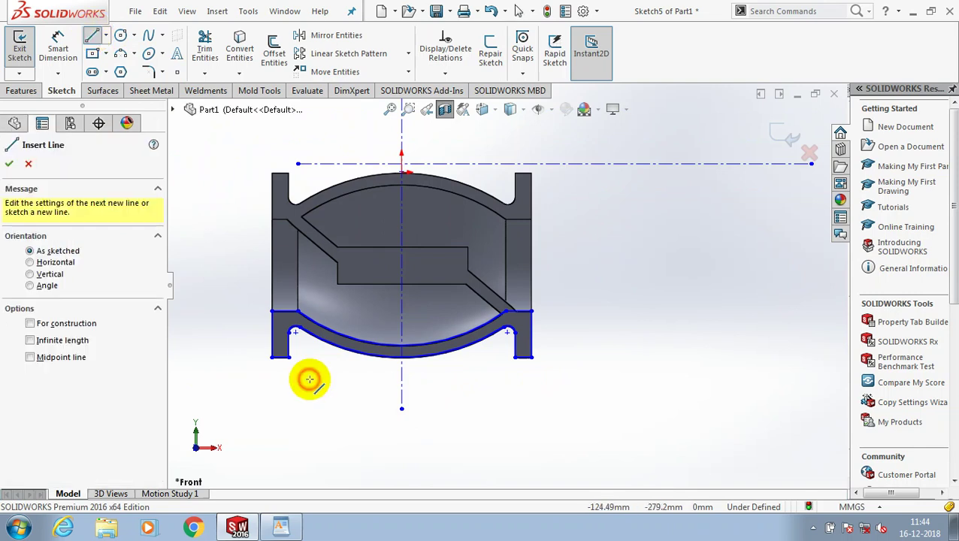
{"action": "left_click", "coordinate": [278, 358]}
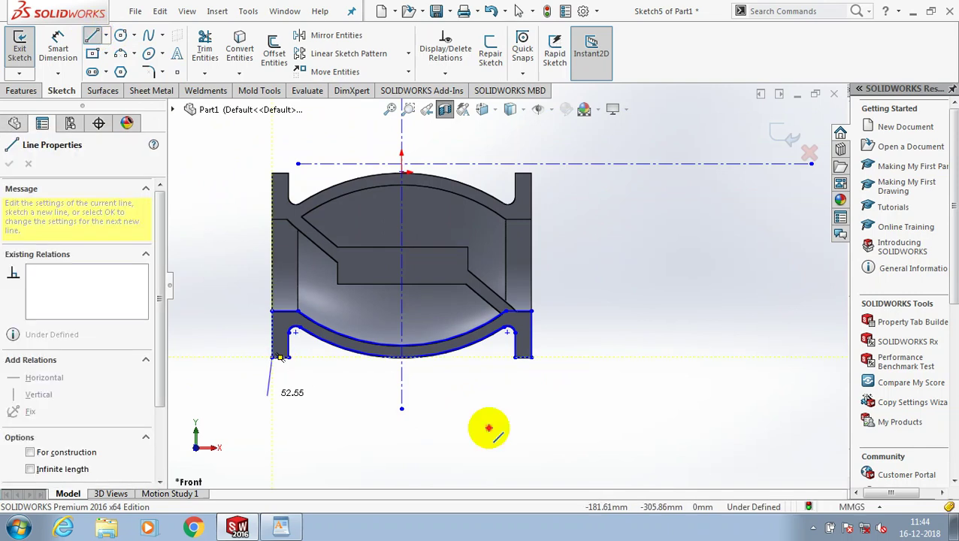
{"action": "left_click", "coordinate": [271, 409]}
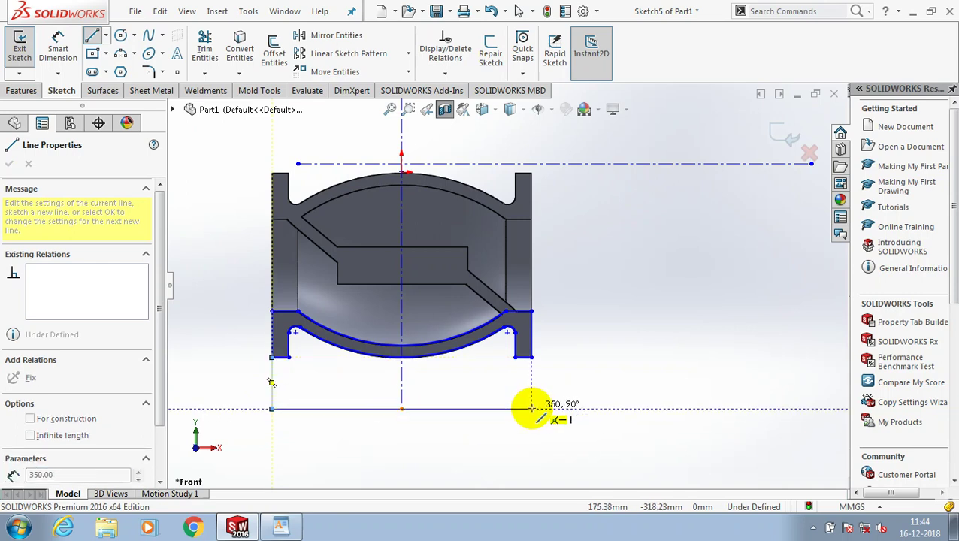
{"action": "left_click", "coordinate": [531, 408]}
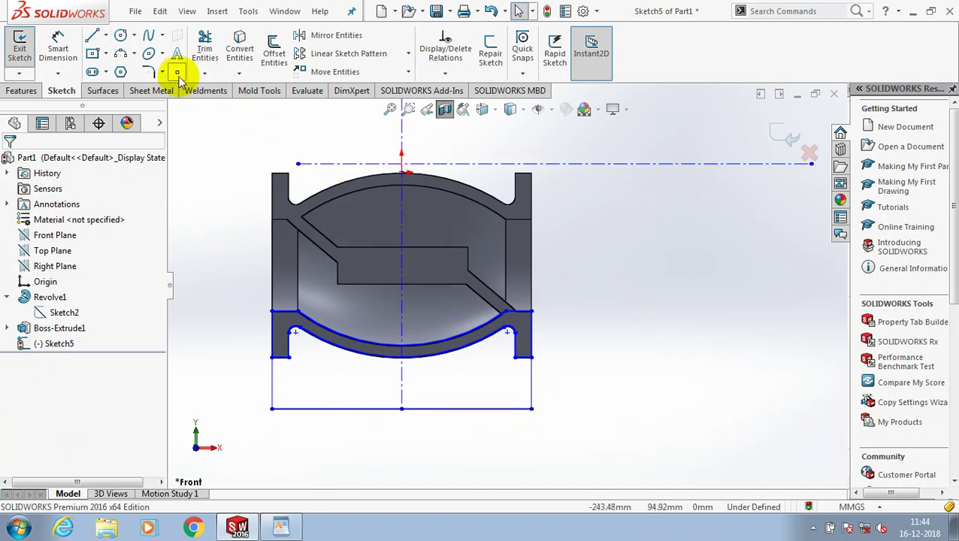
Power-trim the unwanted left-side lines and the upper part of the right edge.
{"action": "left_click", "coordinate": [215, 67]}
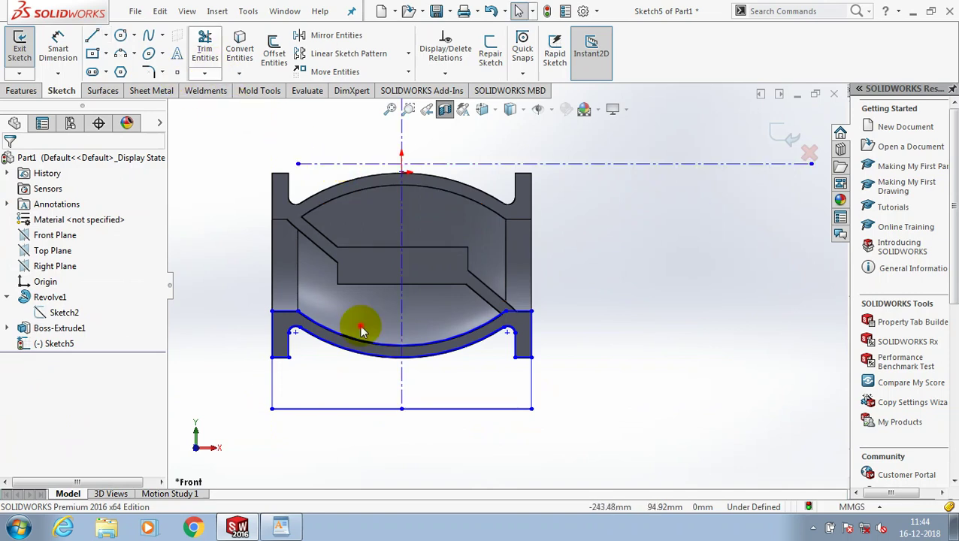
{"action": "scroll", "coordinate": [359, 325], "scroll_direction": "down", "scroll_amount": 3}
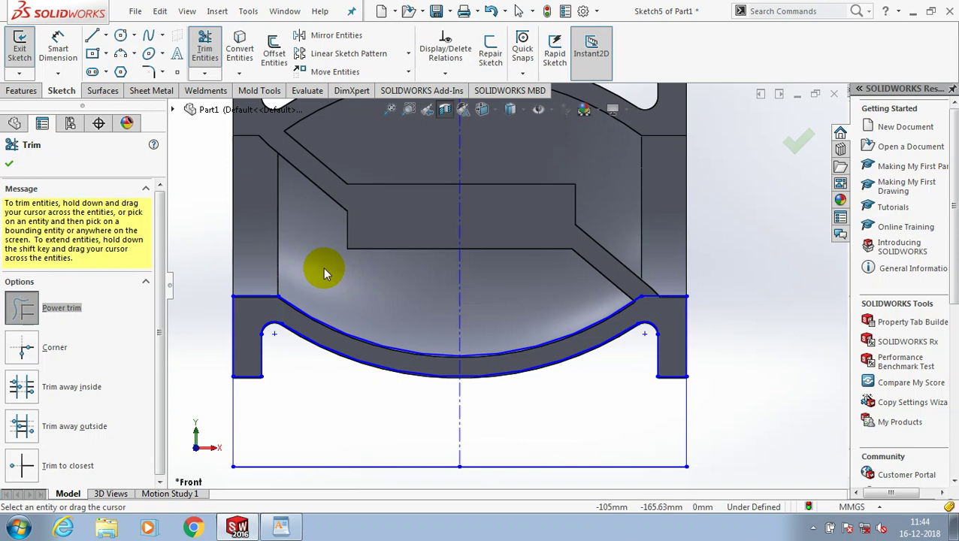
{"action": "mouse_move", "coordinate": [324, 274]}
{"action": "left_mouse_down"}
{"action": "mouse_move", "coordinate": [246, 308]}
{"action": "mouse_move", "coordinate": [552, 345]}
{"action": "mouse_move", "coordinate": [597, 297]}
{"action": "mouse_move", "coordinate": [675, 278]}
{"action": "mouse_move", "coordinate": [666, 301]}
{"action": "mouse_move", "coordinate": [674, 283]}
{"action": "left_mouse_up"}
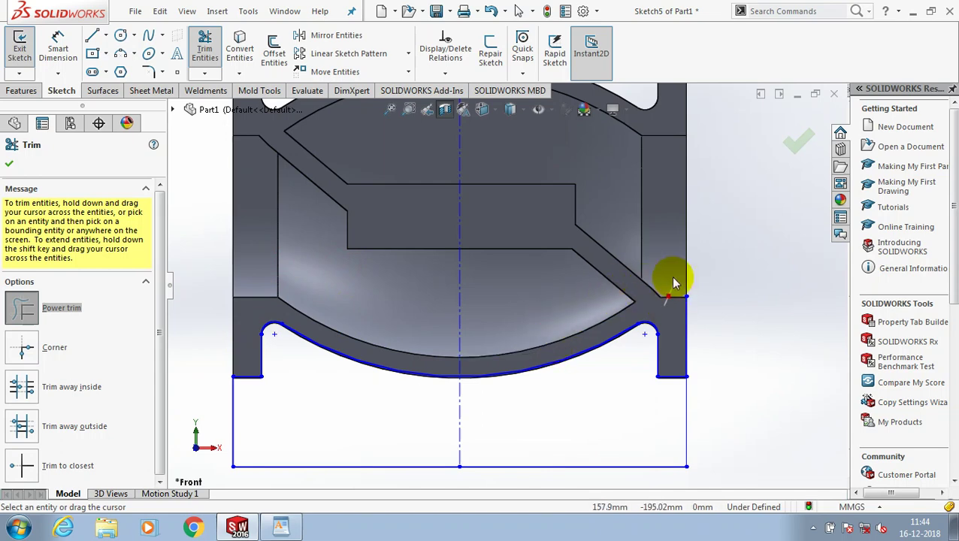
{"action": "scroll", "coordinate": [657, 273], "scroll_direction": "down", "scroll_amount": 1}
{"action": "scroll", "coordinate": [655, 270], "scroll_direction": "up", "scroll_amount": 2}
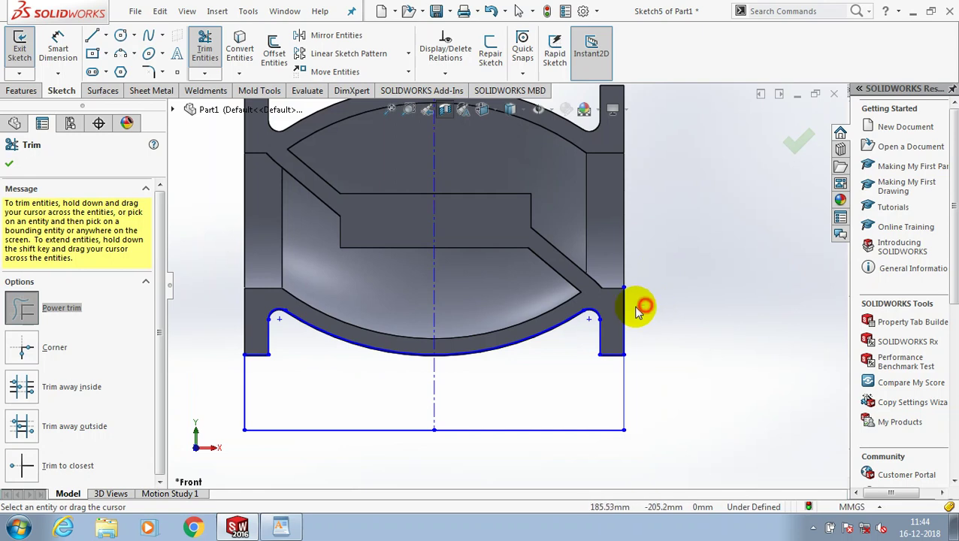
{"action": "mouse_move", "coordinate": [635, 312]}
{"action": "left_mouse_down"}
{"action": "mouse_move", "coordinate": [621, 319]}
{"action": "mouse_move", "coordinate": [654, 286]}
{"action": "left_mouse_up"}
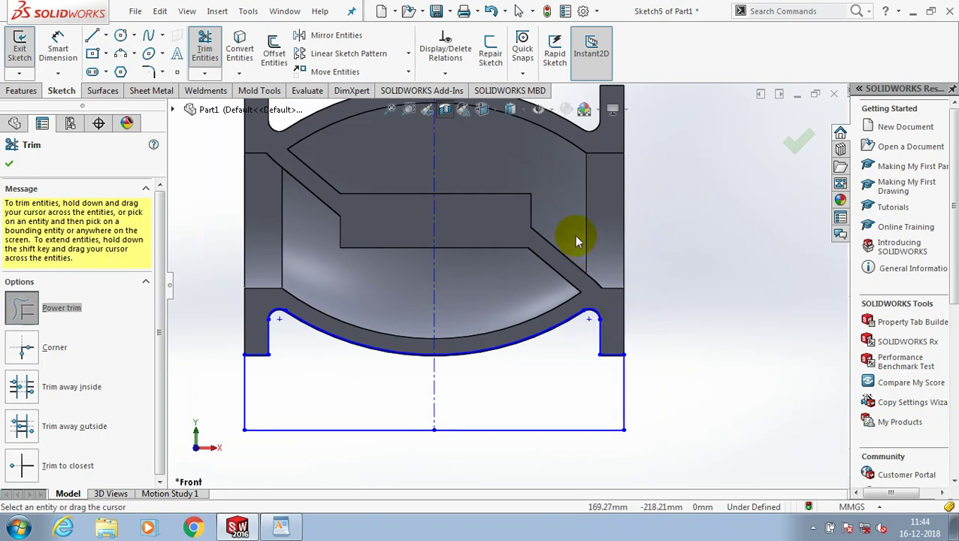
Trim back the short horizontal step line, leaving one closed outline.
{"action": "scroll", "coordinate": [570, 230], "scroll_direction": "down", "scroll_amount": 1}
{"action": "scroll", "coordinate": [569, 230], "scroll_direction": "down", "scroll_amount": 1}
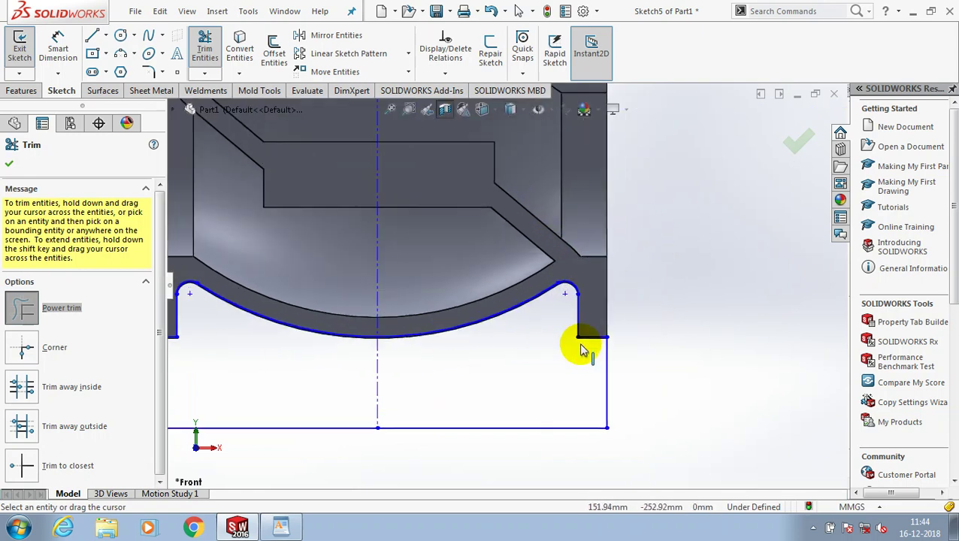
{"action": "scroll", "coordinate": [582, 349], "scroll_direction": "down", "scroll_amount": 1}
{"action": "scroll", "coordinate": [561, 201], "scroll_direction": "down", "scroll_amount": 2}
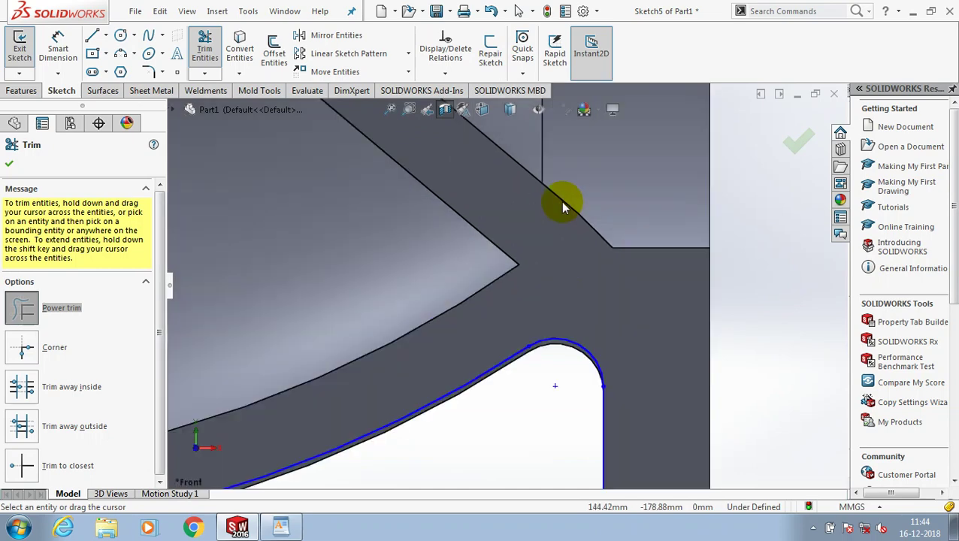
{"action": "scroll", "coordinate": [563, 196], "scroll_direction": "up", "scroll_amount": 2}
{"action": "scroll", "coordinate": [566, 195], "scroll_direction": "up", "scroll_amount": 3}
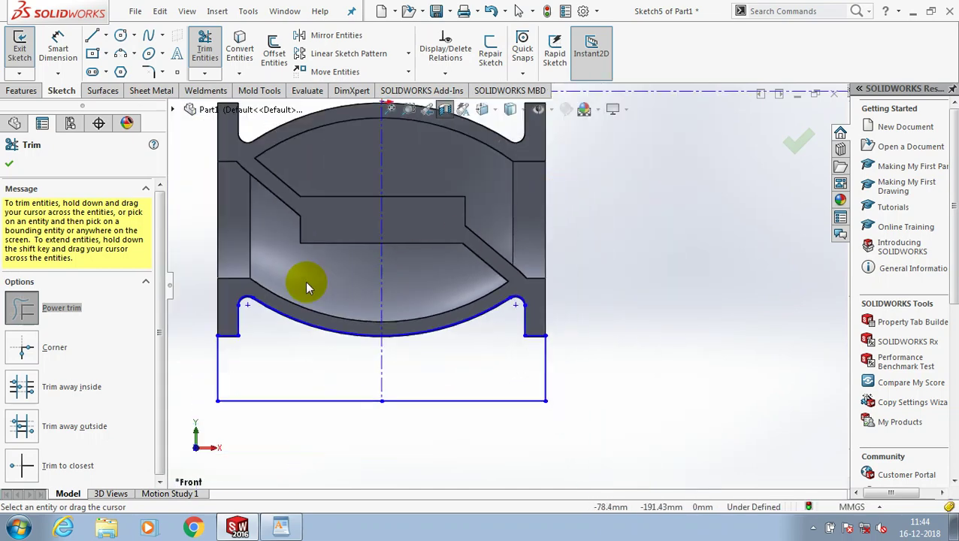
{"action": "scroll", "coordinate": [320, 334], "scroll_direction": "down", "scroll_amount": 6}
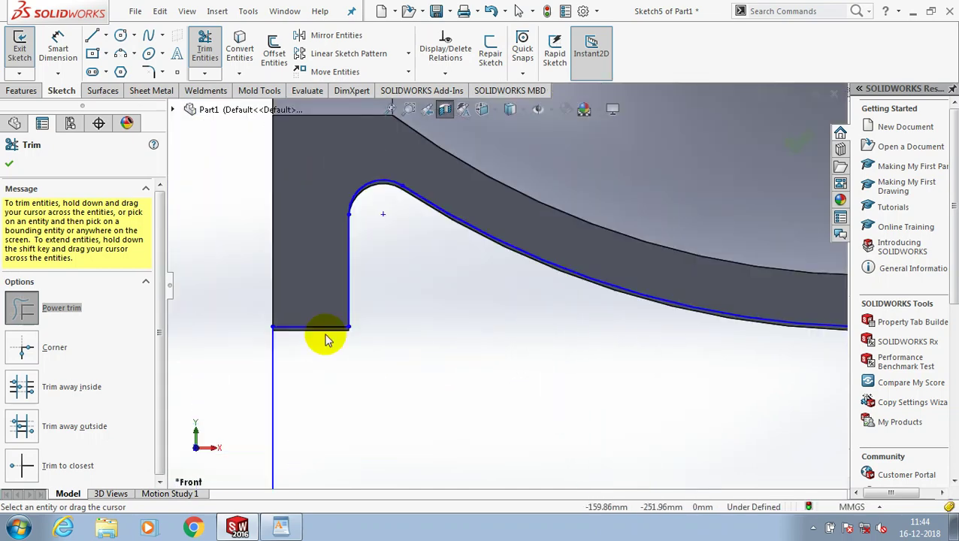
{"action": "left_click", "coordinate": [329, 328]}
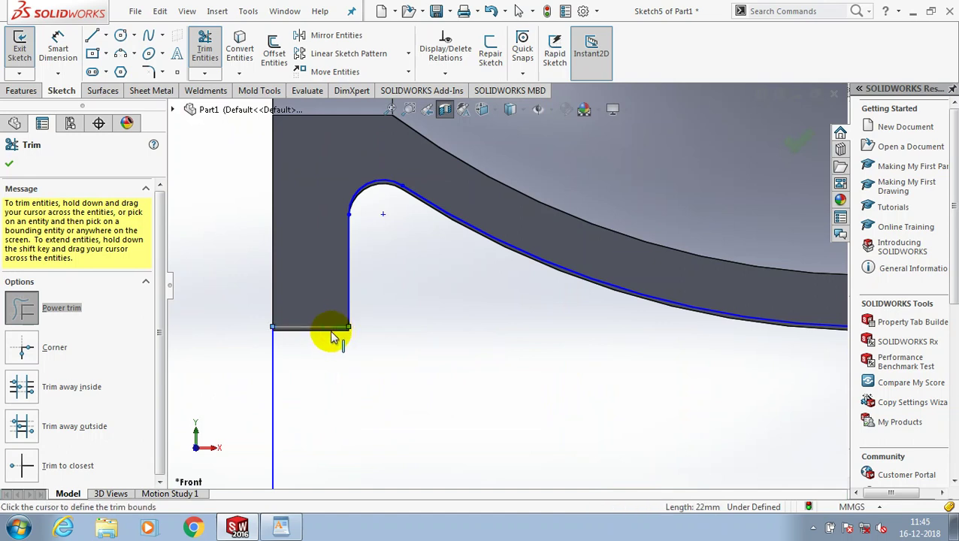
{"action": "left_click", "coordinate": [312, 334]}
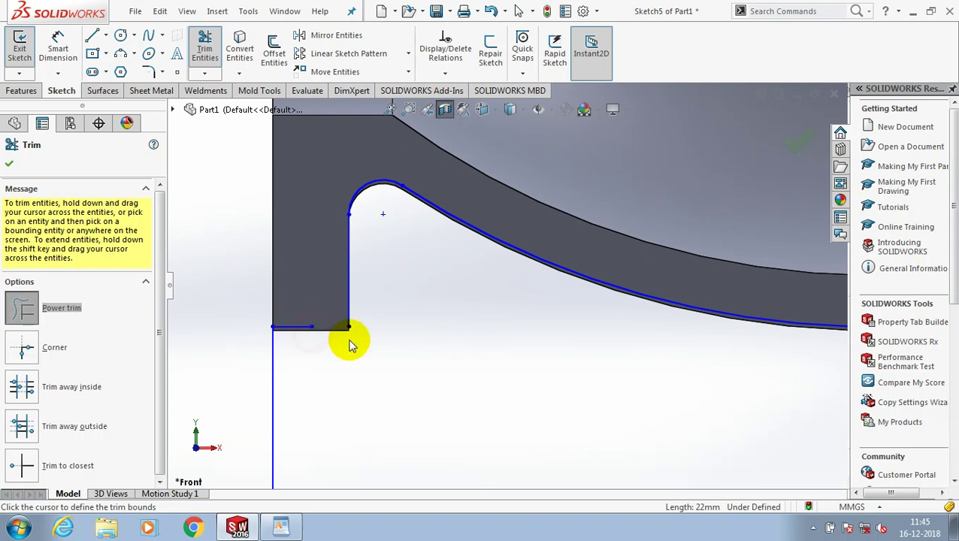
{"action": "key", "text": "Escape"}
{"action": "scroll", "coordinate": [381, 348], "scroll_direction": "up", "scroll_amount": 2}
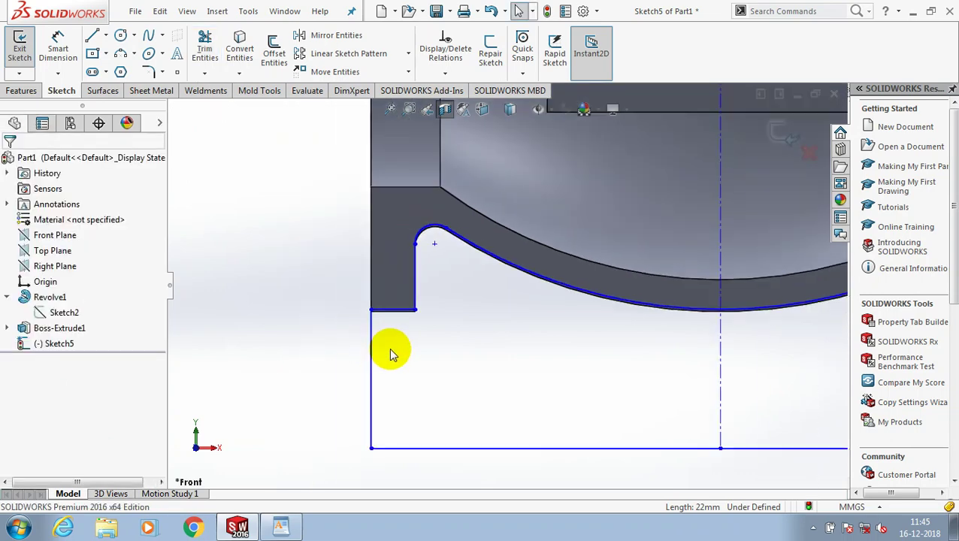
{"action": "scroll", "coordinate": [421, 338], "scroll_direction": "up", "scroll_amount": 2}
{"action": "scroll", "coordinate": [489, 319], "scroll_direction": "up", "scroll_amount": 2}
{"action": "scroll", "coordinate": [661, 281], "scroll_direction": "down", "scroll_amount": 3}
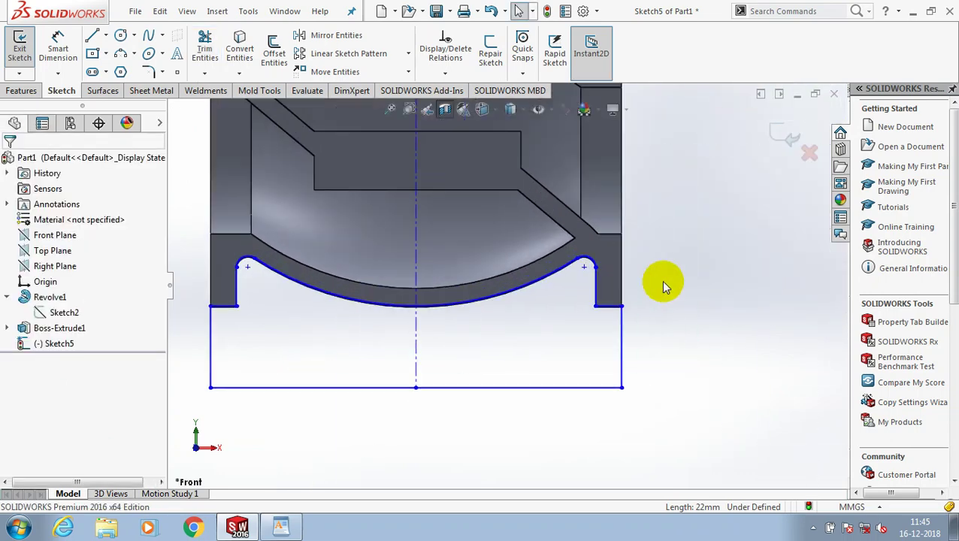
Check the curved inner wall's relations and fit the part in view.
{"action": "left_click", "coordinate": [549, 291]}
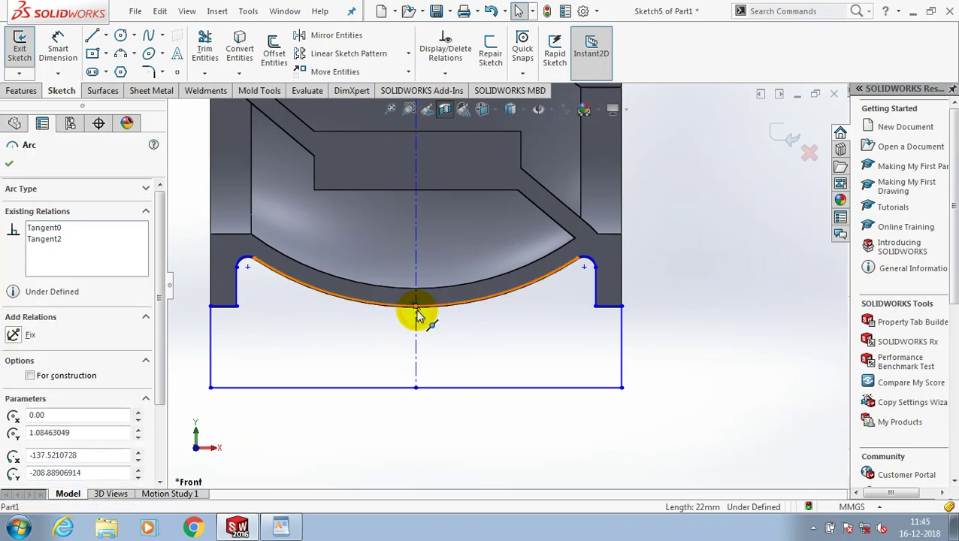
{"action": "scroll", "coordinate": [392, 268], "scroll_direction": "down", "scroll_amount": 3}
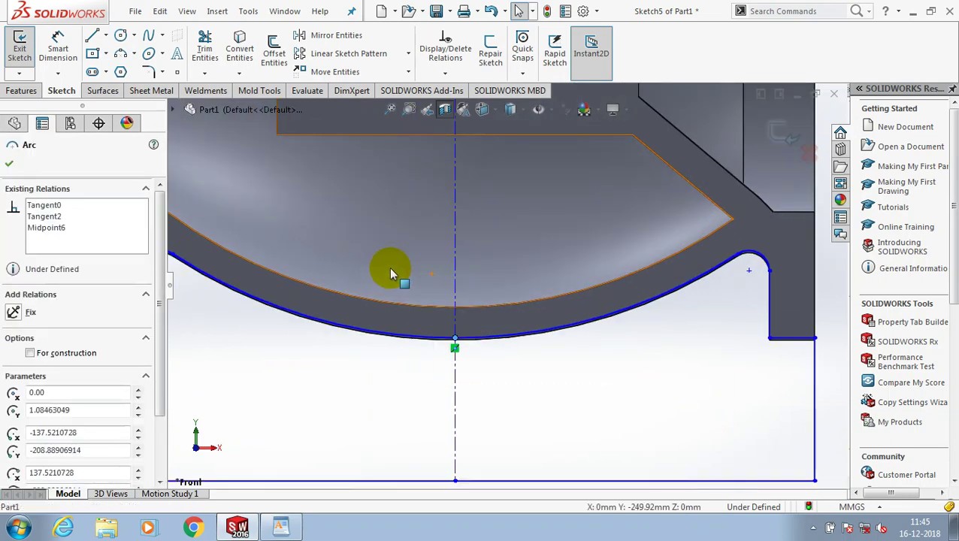
{"action": "key", "text": "f"}
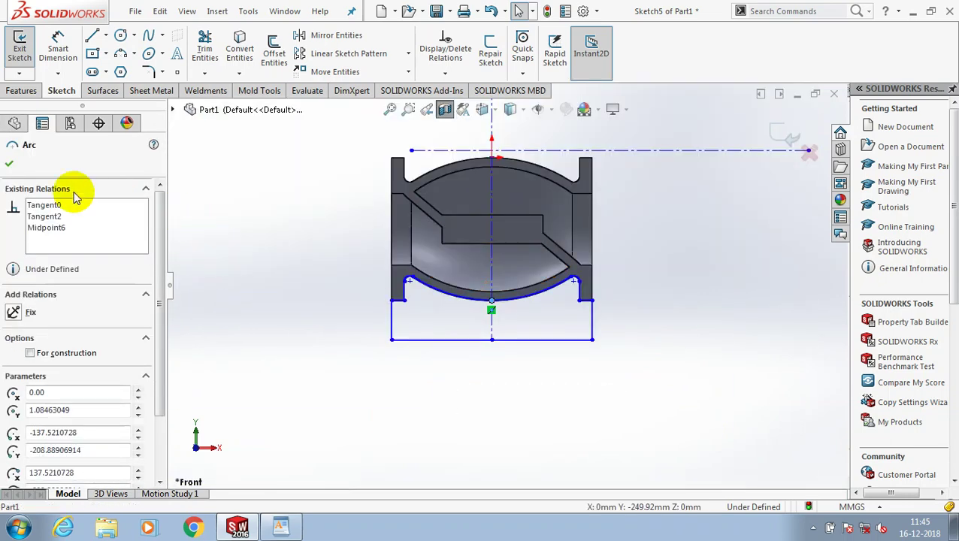
{"action": "left_click", "coordinate": [7, 164]}
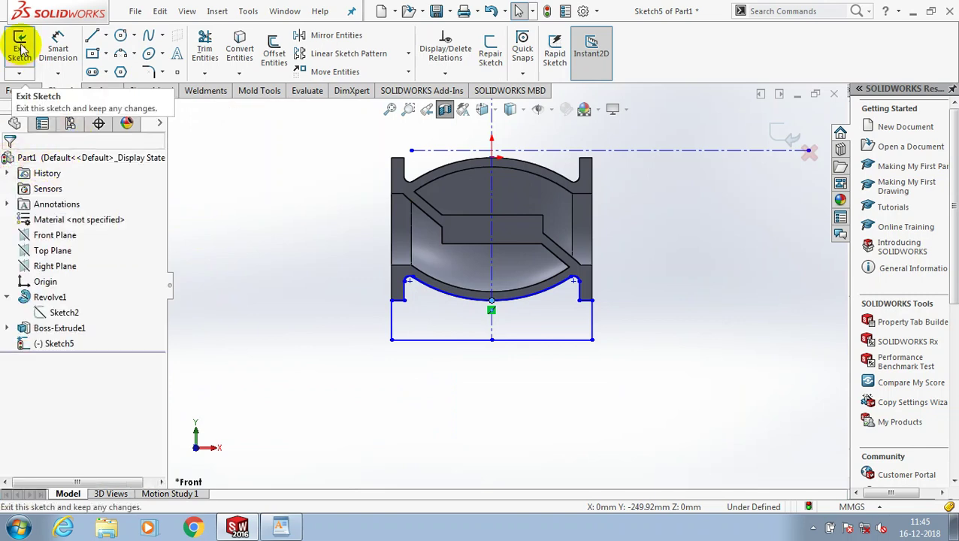
Draw a horizontal construction line from the body's left edge past its right side.
{"action": "left_click", "coordinate": [105, 36]}
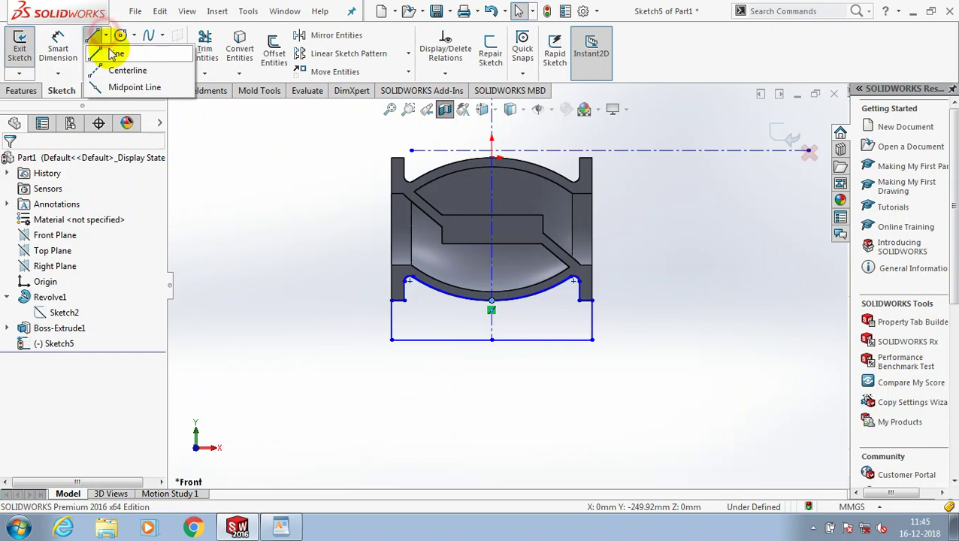
{"action": "left_click", "coordinate": [113, 54]}
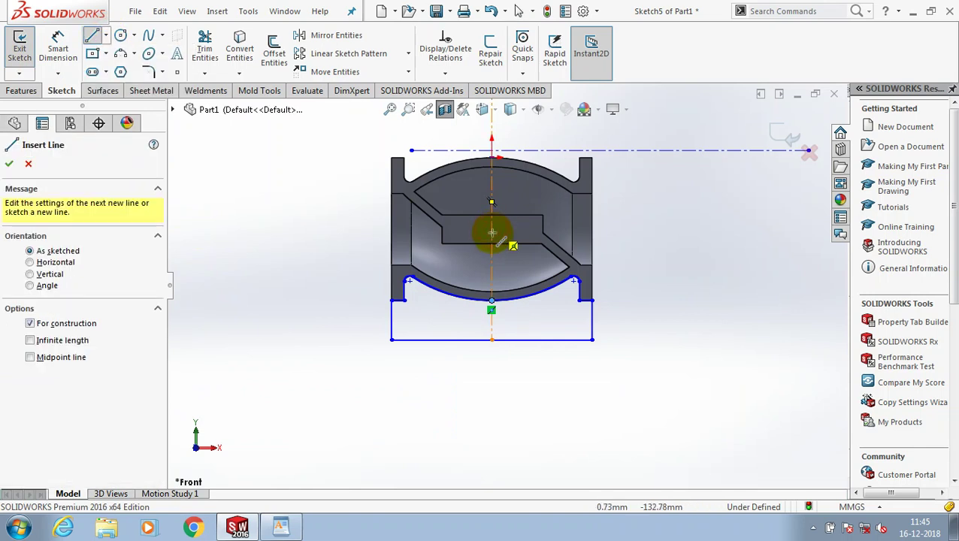
{"action": "left_click", "coordinate": [542, 224]}
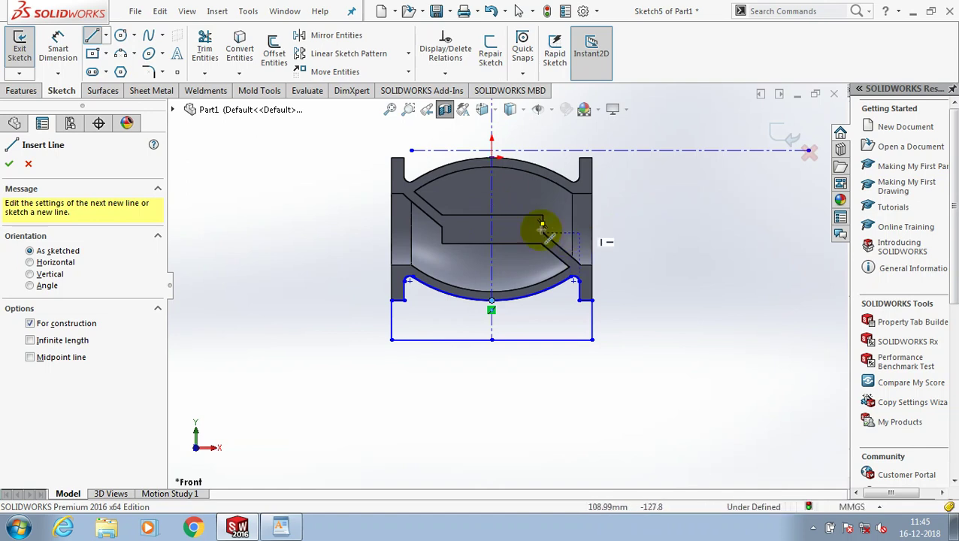
{"action": "left_click", "coordinate": [391, 228]}
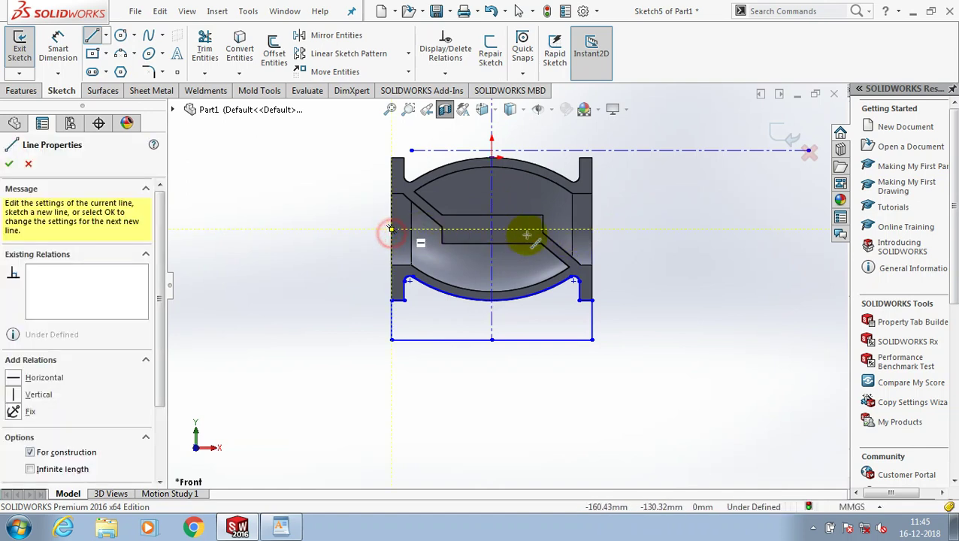
{"action": "left_click", "coordinate": [610, 230]}
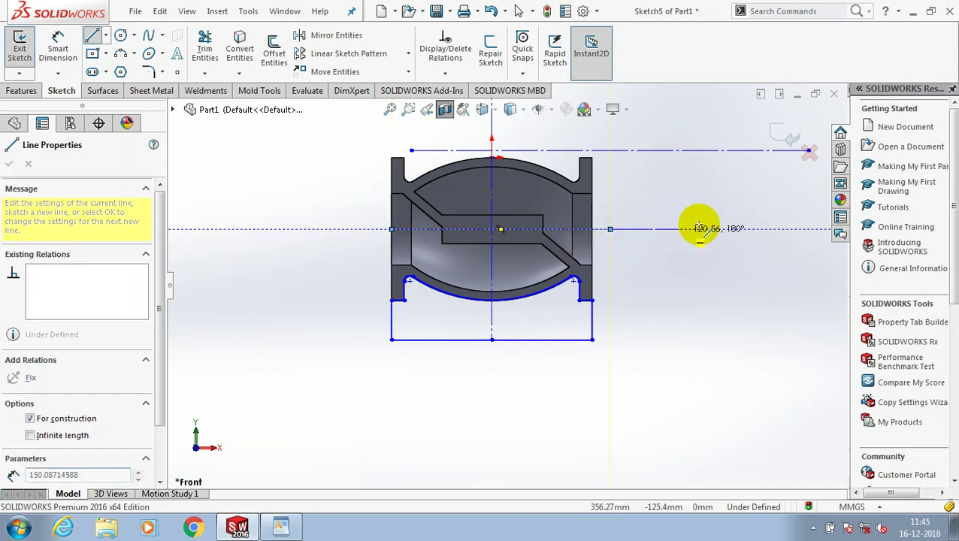
{"action": "key", "text": "Escape"}
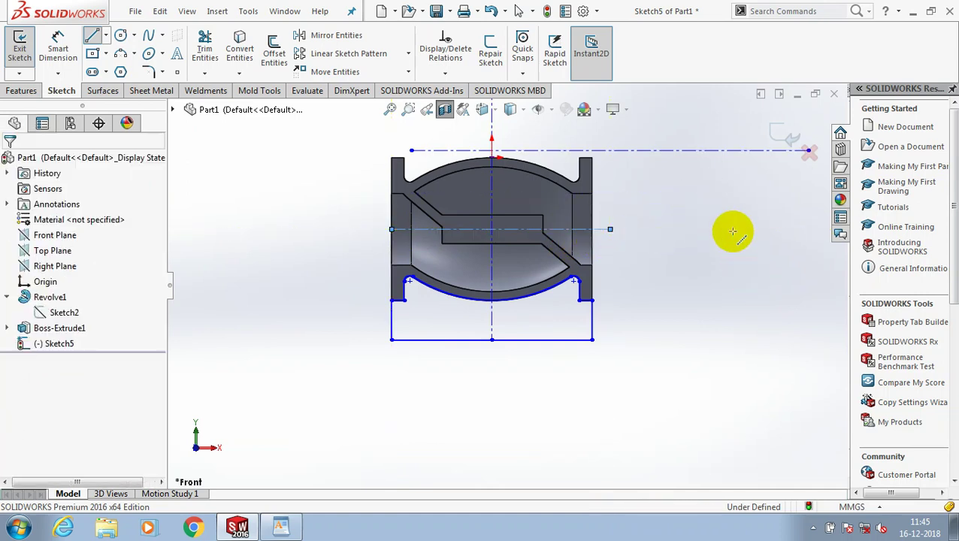
Revolve-cut Sketch5 360° about the horizontal construction line as Cut-Revolve1.
{"action": "left_click", "coordinate": [782, 138]}
{"action": "left_click", "coordinate": [541, 228]}
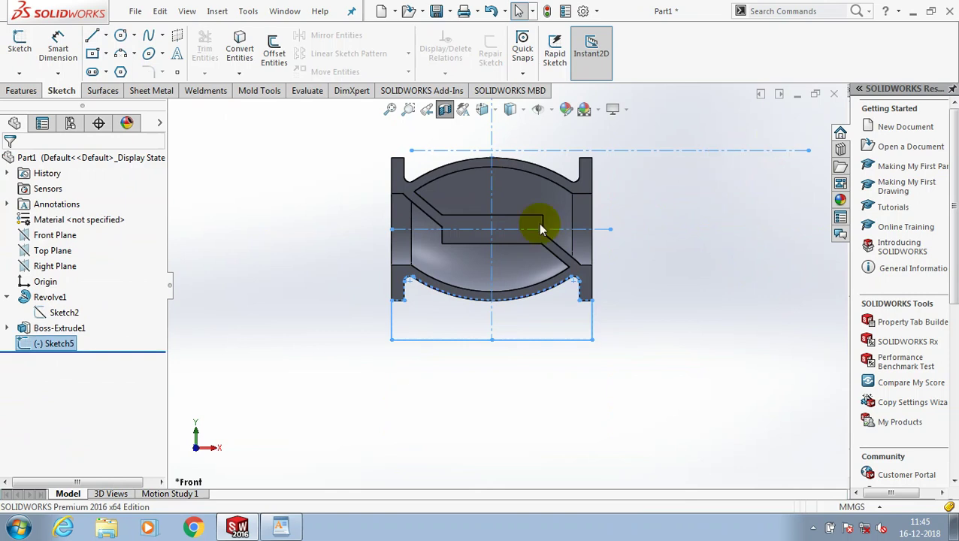
{"action": "left_click", "coordinate": [23, 91]}
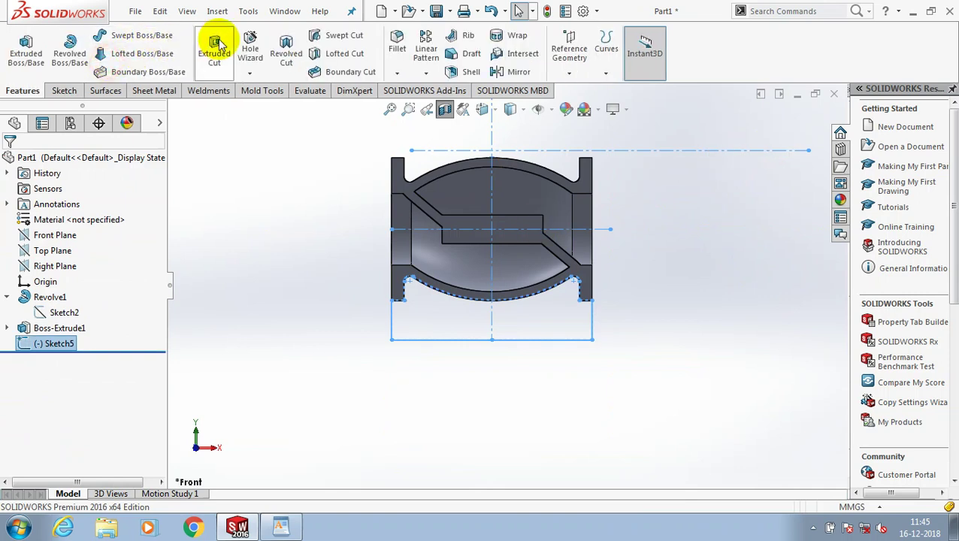
{"action": "left_click", "coordinate": [286, 51]}
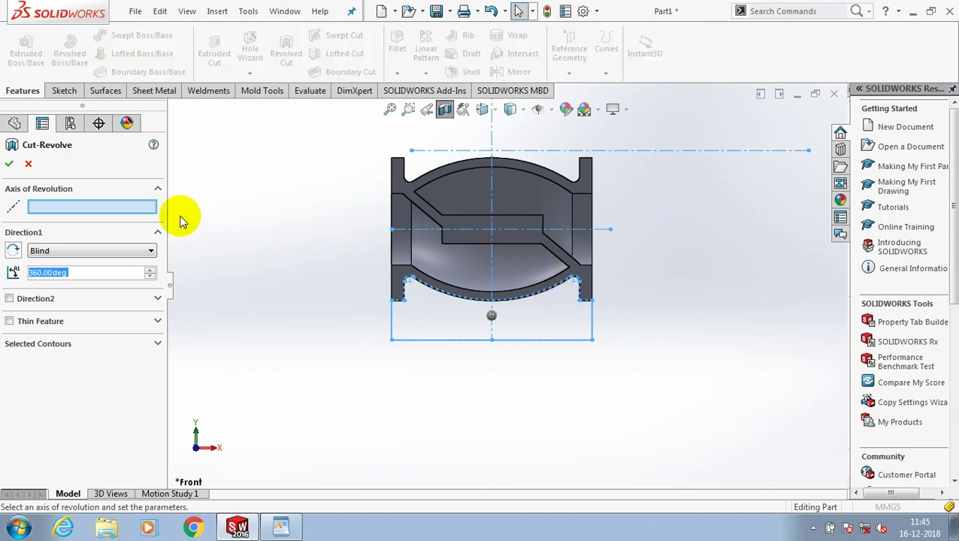
{"action": "left_click", "coordinate": [580, 239]}
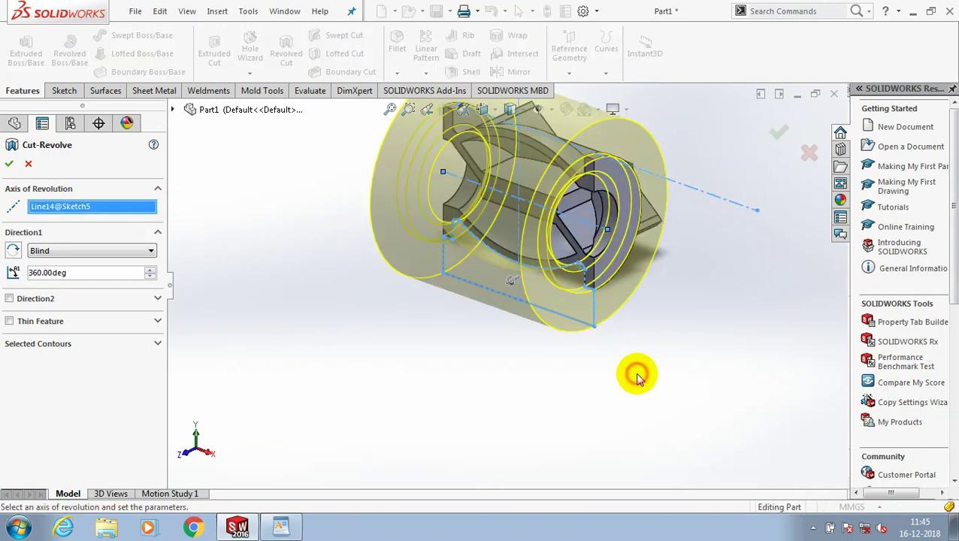
{"action": "key", "text": "Return"}
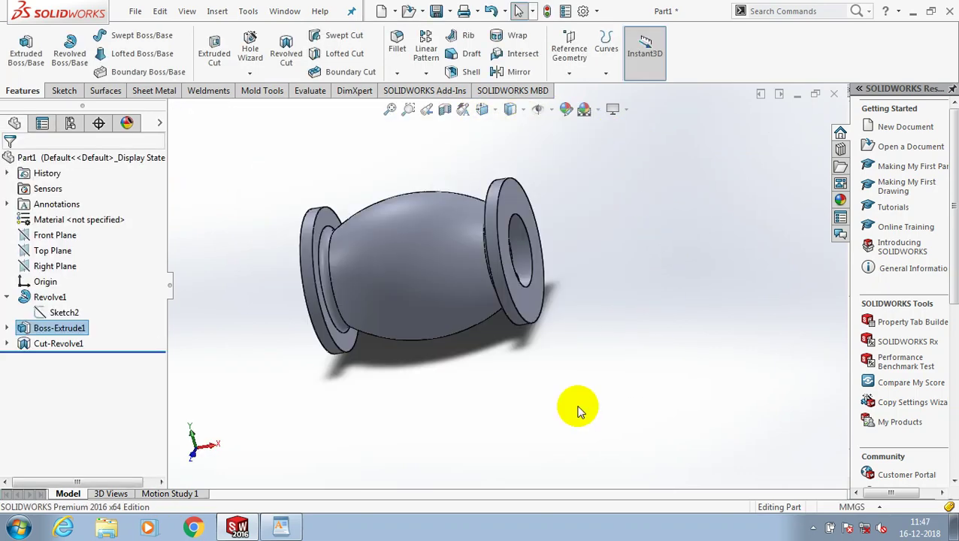
Shade the model without edges and preview a section cut, then turn it off.
{"action": "left_click", "coordinate": [521, 110]}
{"action": "left_click", "coordinate": [514, 147]}
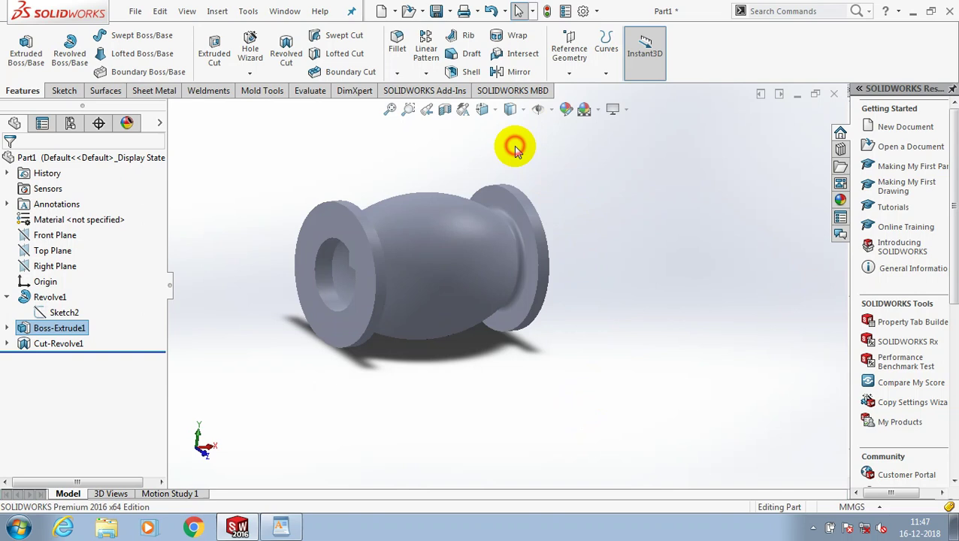
{"action": "left_click", "coordinate": [444, 110]}
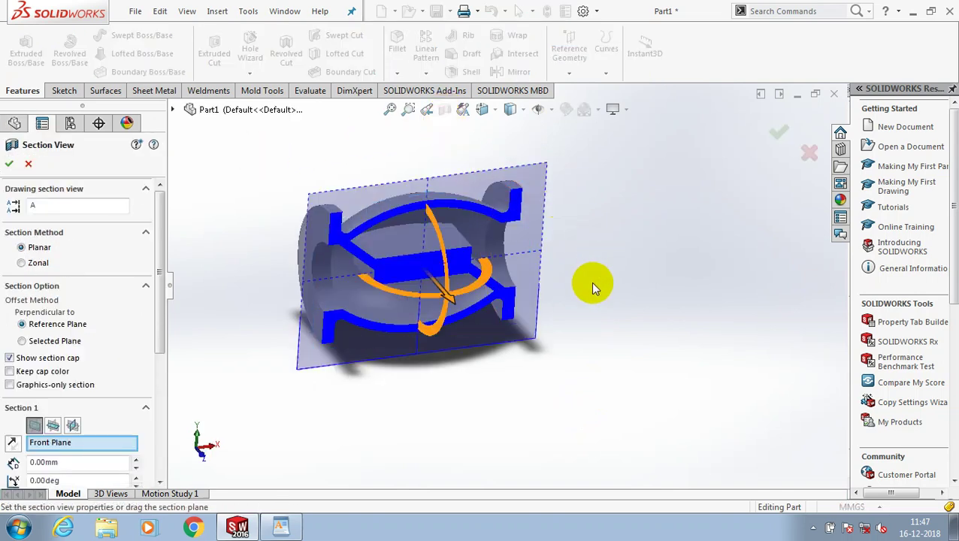
{"action": "middle_click_drag", "start_coordinate": [591, 282], "coordinate": [526, 218]}
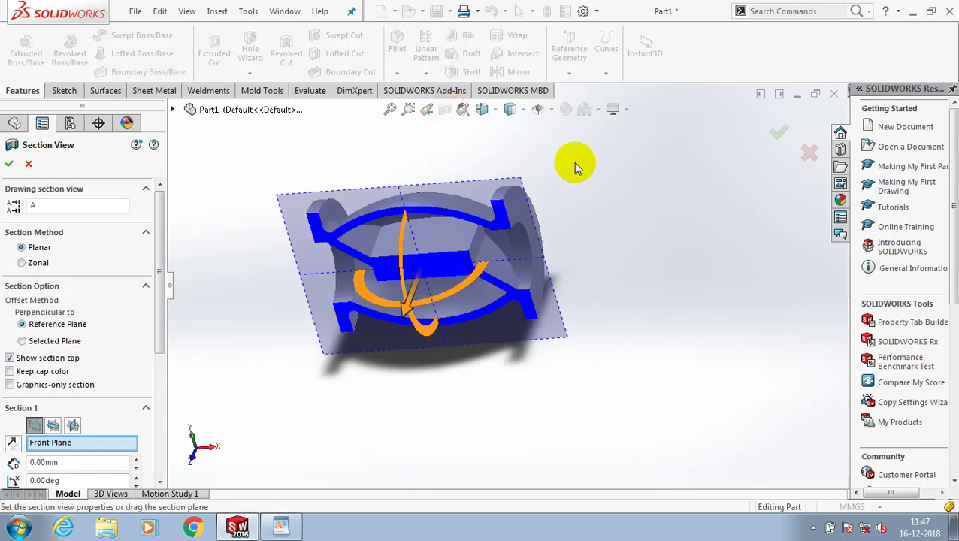
{"action": "left_click", "coordinate": [8, 165]}
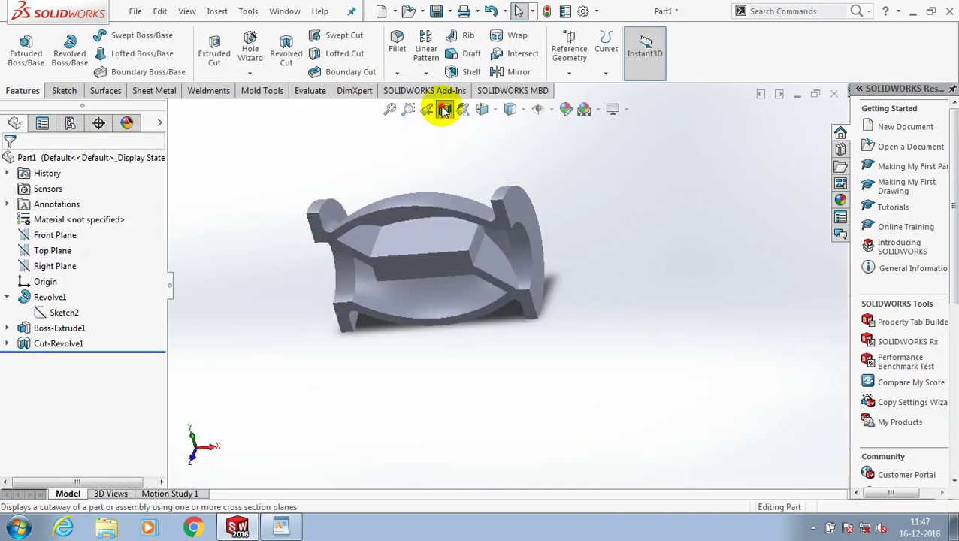
{"action": "left_click", "coordinate": [445, 109]}
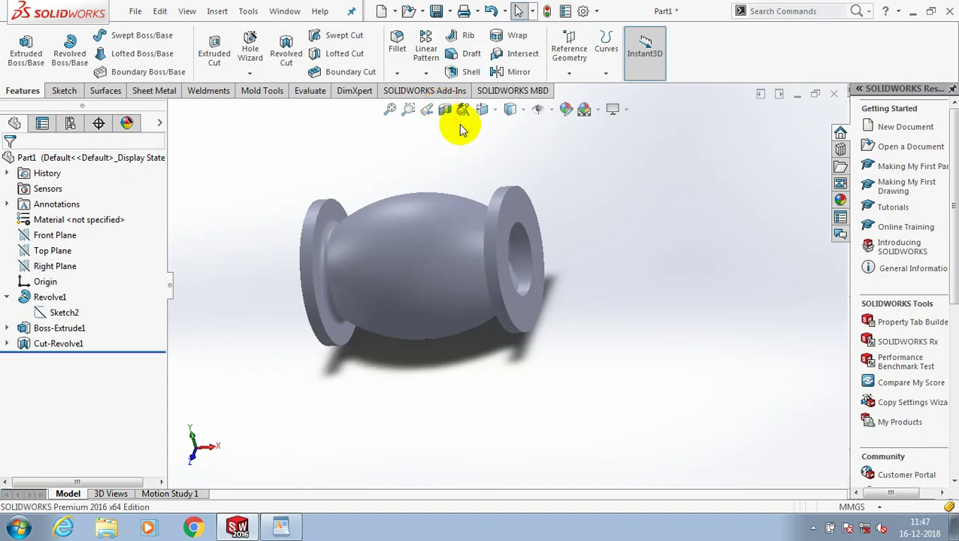
Try Hidden Lines Visible display, then return the part to shaded.
{"action": "left_click", "coordinate": [511, 109]}
{"action": "mouse_move", "coordinate": [585, 200]}
{"action": "middle_mouse_down"}
{"action": "mouse_move", "coordinate": [648, 231]}
{"action": "mouse_move", "coordinate": [598, 128]}
{"action": "mouse_move", "coordinate": [631, 217]}
{"action": "mouse_move", "coordinate": [578, 210]}
{"action": "mouse_move", "coordinate": [592, 161]}
{"action": "mouse_move", "coordinate": [631, 146]}
{"action": "mouse_move", "coordinate": [670, 171]}
{"action": "mouse_move", "coordinate": [646, 190]}
{"action": "mouse_move", "coordinate": [578, 193]}
{"action": "mouse_move", "coordinate": [636, 184]}
{"action": "mouse_move", "coordinate": [614, 159]}
{"action": "mouse_move", "coordinate": [592, 193]}
{"action": "middle_mouse_up"}
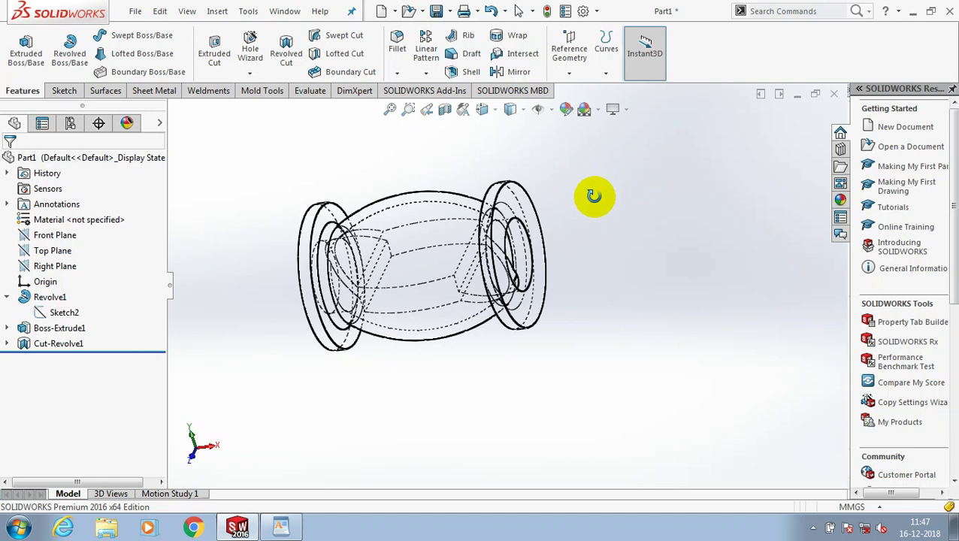
{"action": "left_click", "coordinate": [515, 111]}
{"action": "left_click", "coordinate": [511, 128]}
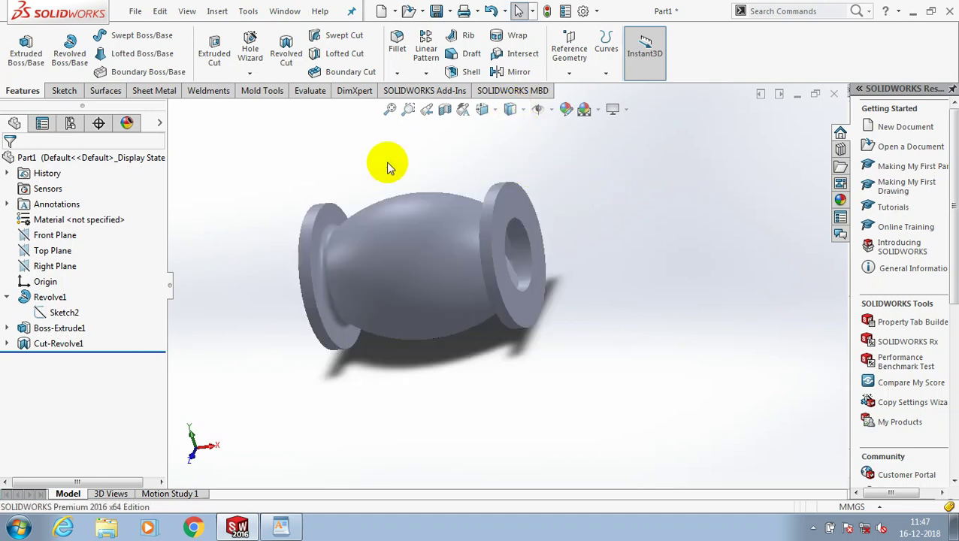
Section the body along the Front Plane and select the internal web's top face.
{"action": "left_click", "coordinate": [445, 112]}
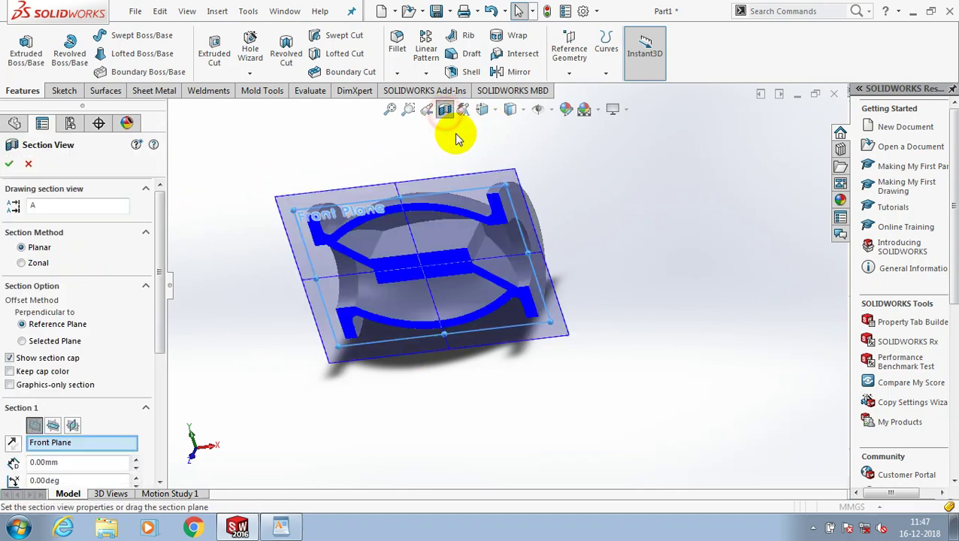
{"action": "left_click", "coordinate": [11, 166]}
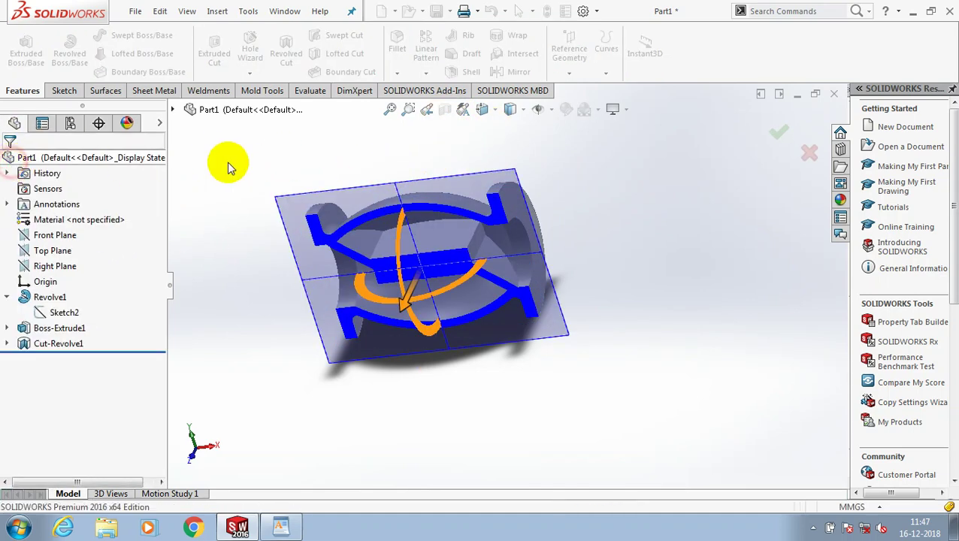
{"action": "mouse_move", "coordinate": [354, 154]}
{"action": "middle_mouse_down"}
{"action": "mouse_move", "coordinate": [402, 139]}
{"action": "mouse_move", "coordinate": [432, 242]}
{"action": "middle_mouse_up"}
{"action": "left_click", "coordinate": [432, 244]}
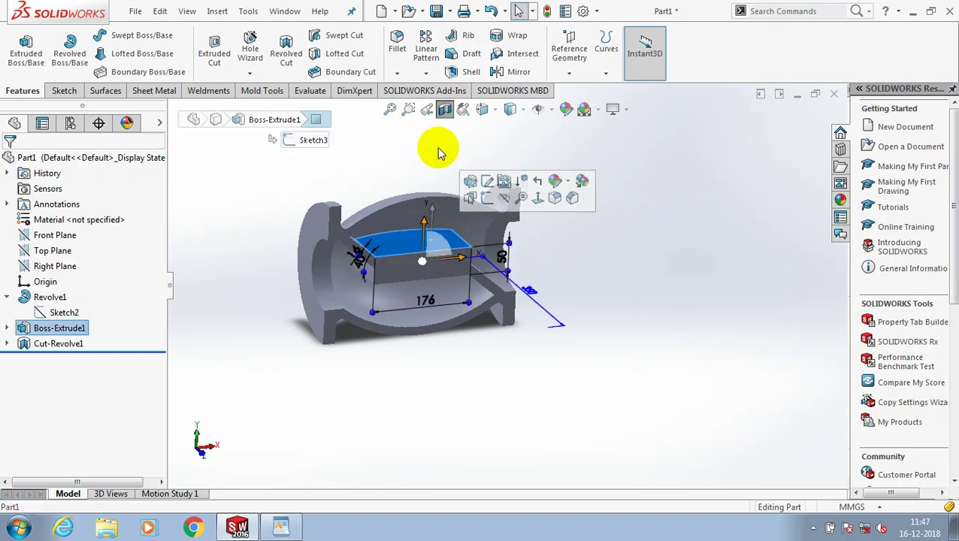
Sketch a circle on the web's top face and dimension it to 150 mm diameter.
{"action": "left_click", "coordinate": [64, 90]}
{"action": "left_click", "coordinate": [26, 51]}
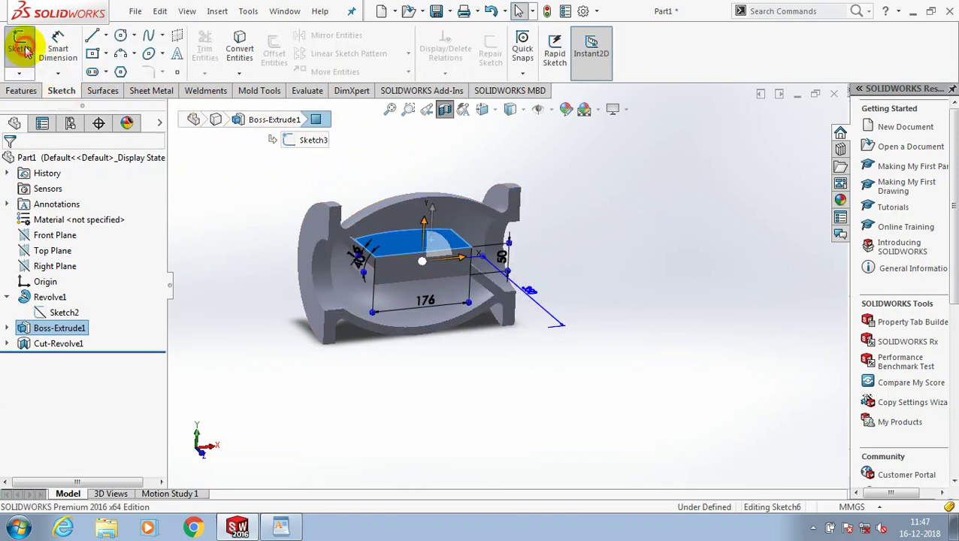
{"action": "left_click", "coordinate": [121, 36]}
{"action": "scroll", "coordinate": [436, 263], "scroll_direction": "down", "scroll_amount": 2}
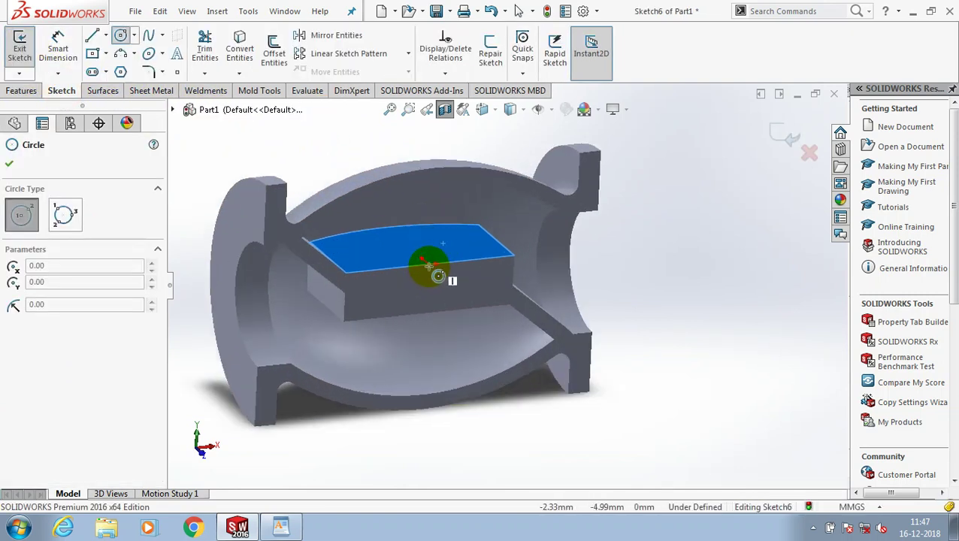
{"action": "left_click", "coordinate": [424, 262]}
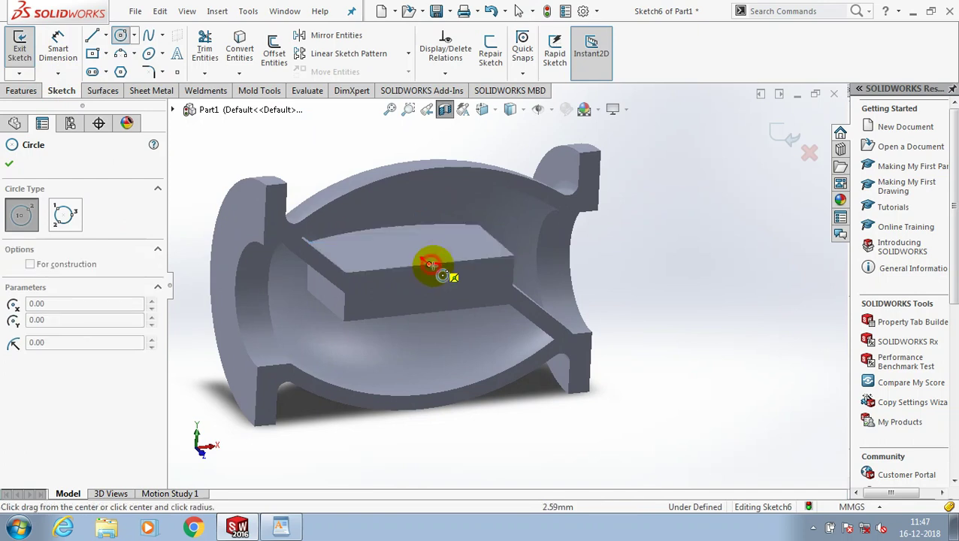
{"action": "left_click", "coordinate": [263, 253]}
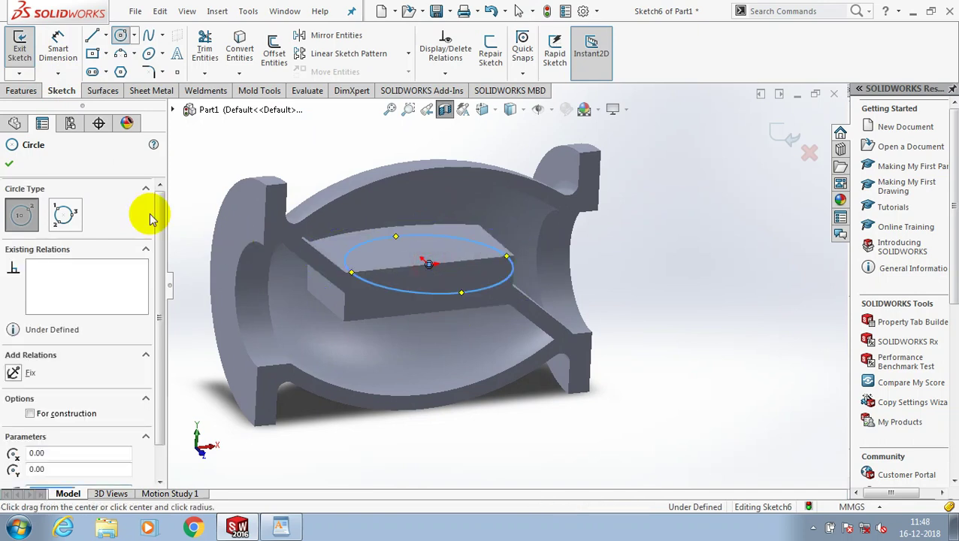
{"action": "left_click", "coordinate": [9, 163]}
{"action": "left_click", "coordinate": [55, 47]}
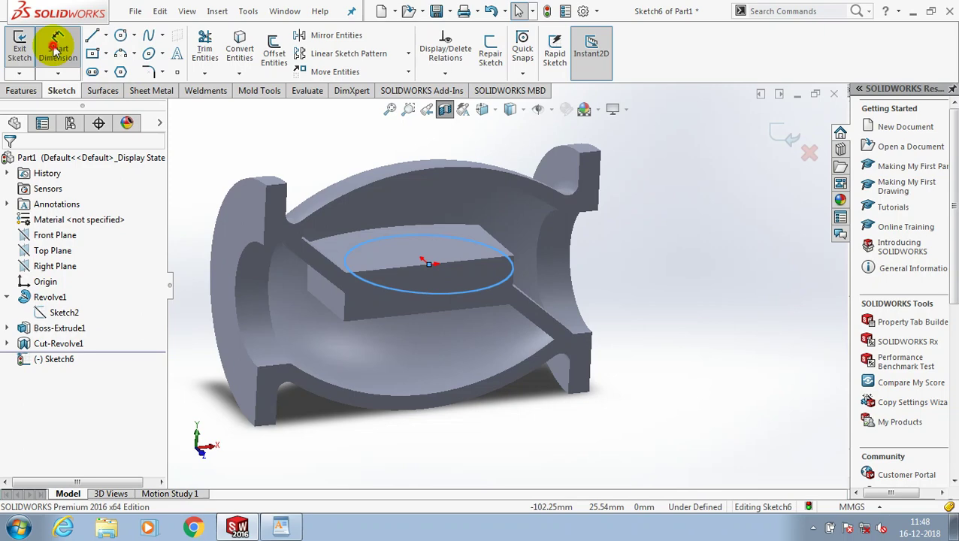
{"action": "left_click", "coordinate": [513, 264]}
{"action": "left_click", "coordinate": [621, 304]}
{"action": "type", "text": "1"}
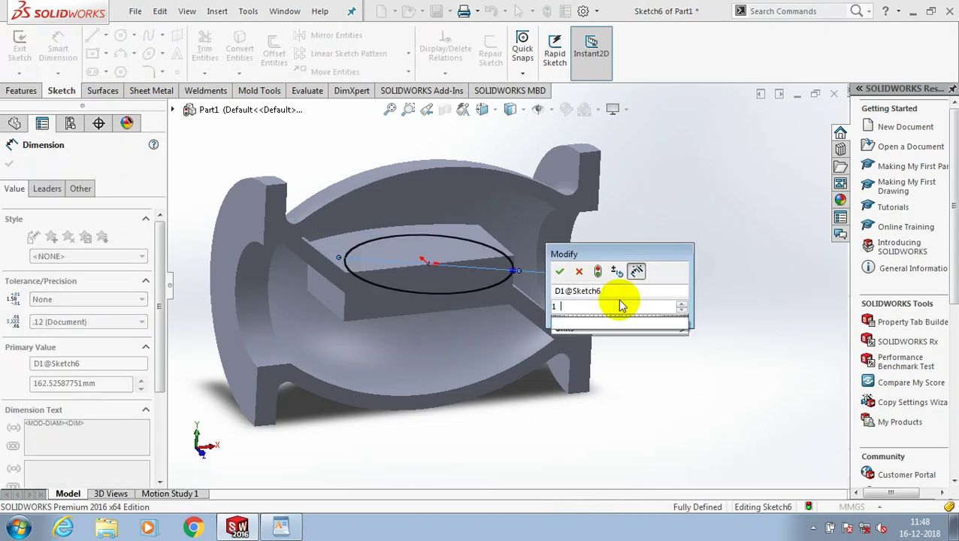
{"action": "type", "text": "50"}
{"action": "key", "text": "Return"}
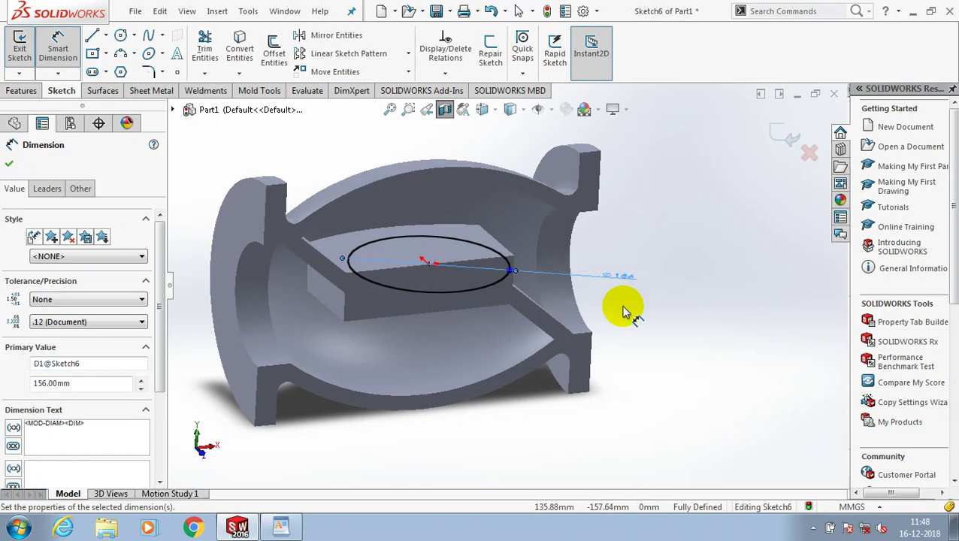
Cut the circle 10 mm blind into the web as Cut-Extrude1.
{"action": "left_click", "coordinate": [19, 63]}
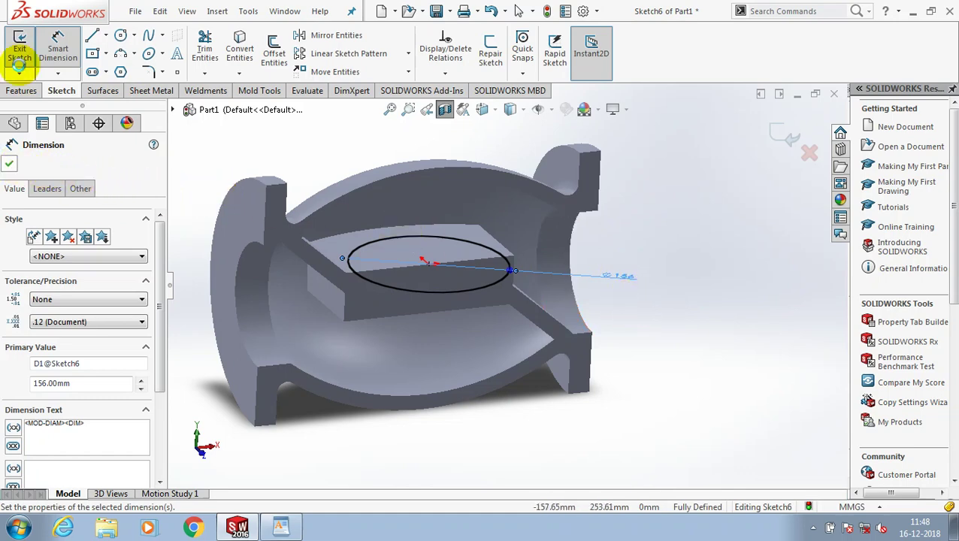
{"action": "left_click", "coordinate": [19, 90]}
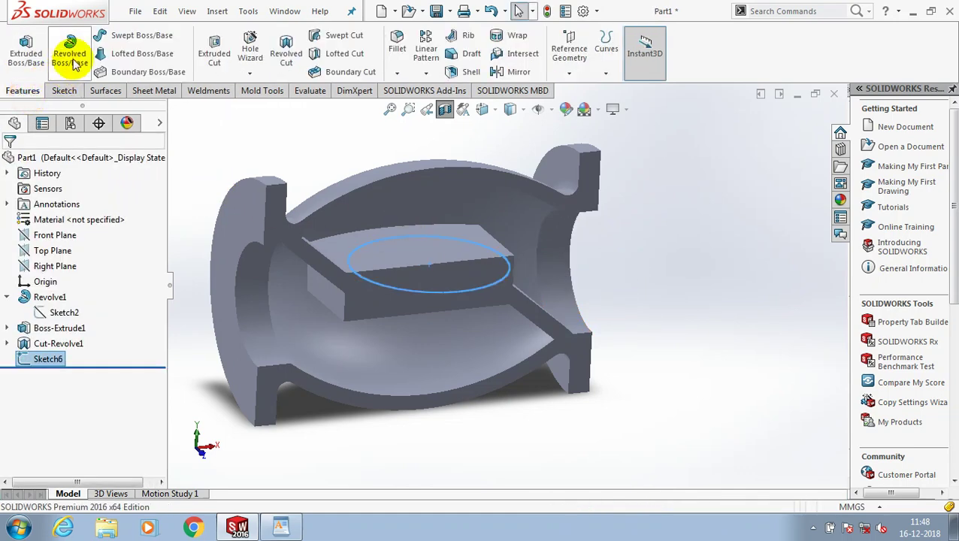
{"action": "left_click", "coordinate": [210, 48]}
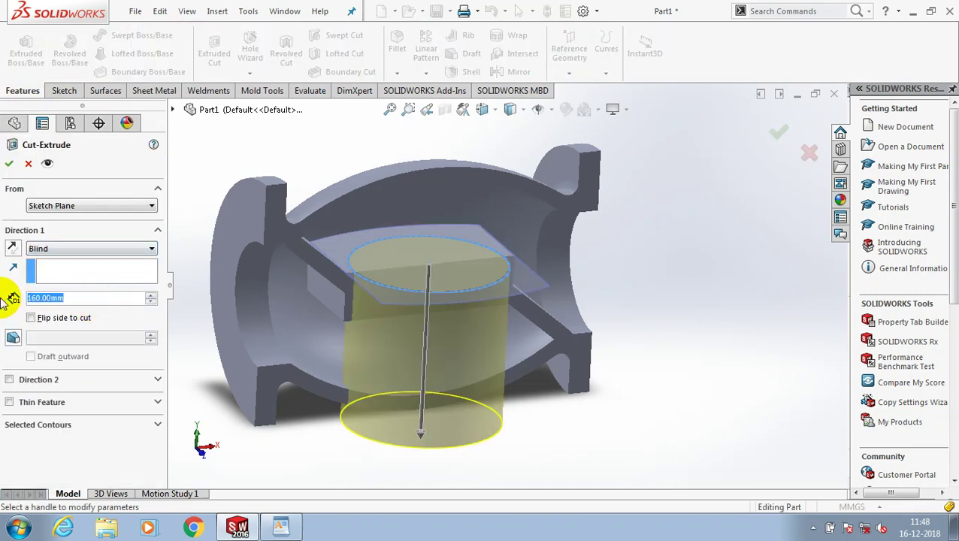
{"action": "type", "text": "10"}
{"action": "key", "text": "Return"}
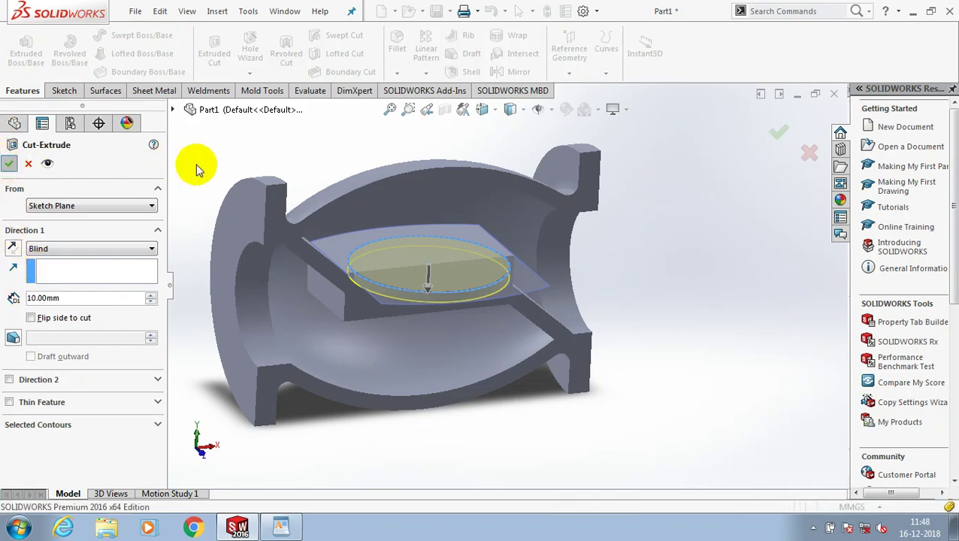
{"action": "key", "text": "Return"}
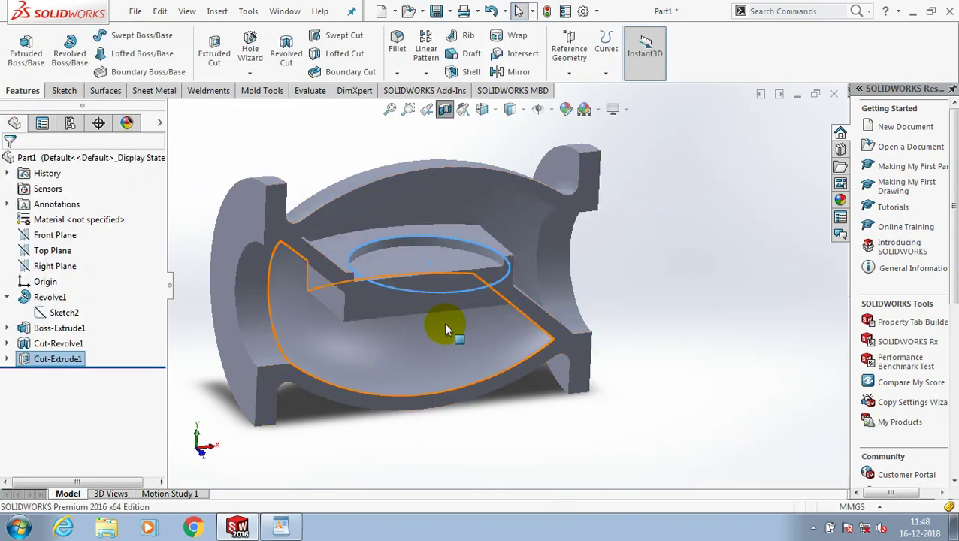
{"action": "left_click", "coordinate": [460, 336]}
{"action": "left_click", "coordinate": [695, 240]}
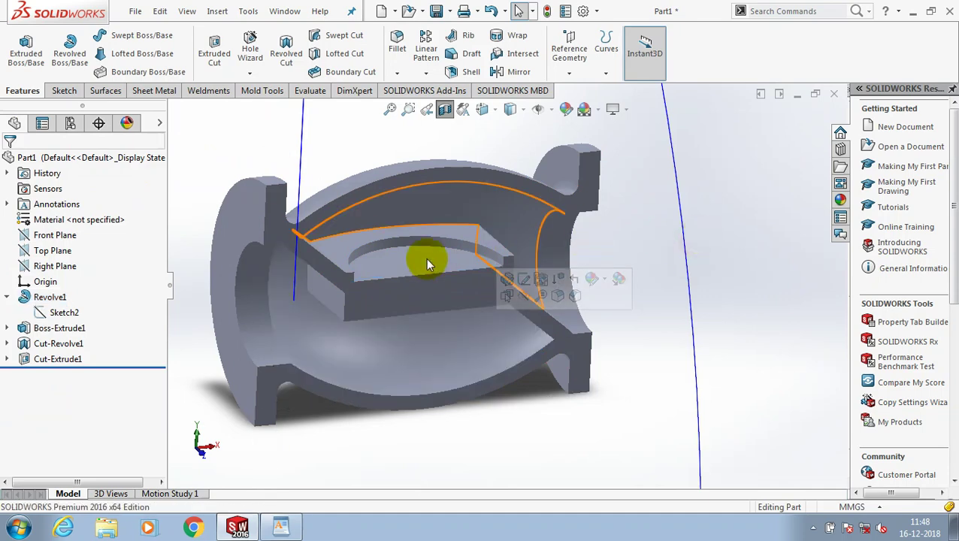
Sketch a Ø144 mm circle centred on the recess floor and exit the sketch.
{"action": "left_click", "coordinate": [425, 264]}
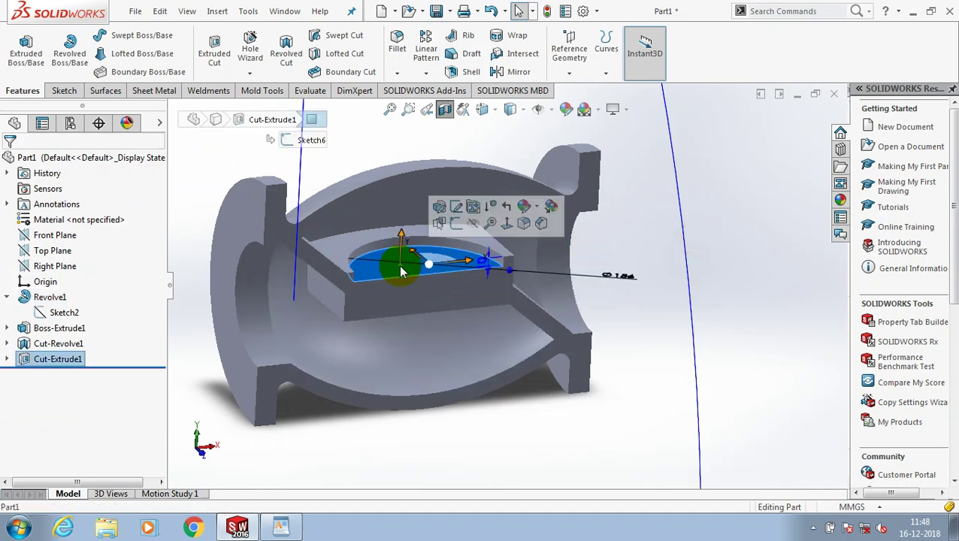
{"action": "left_click", "coordinate": [65, 90]}
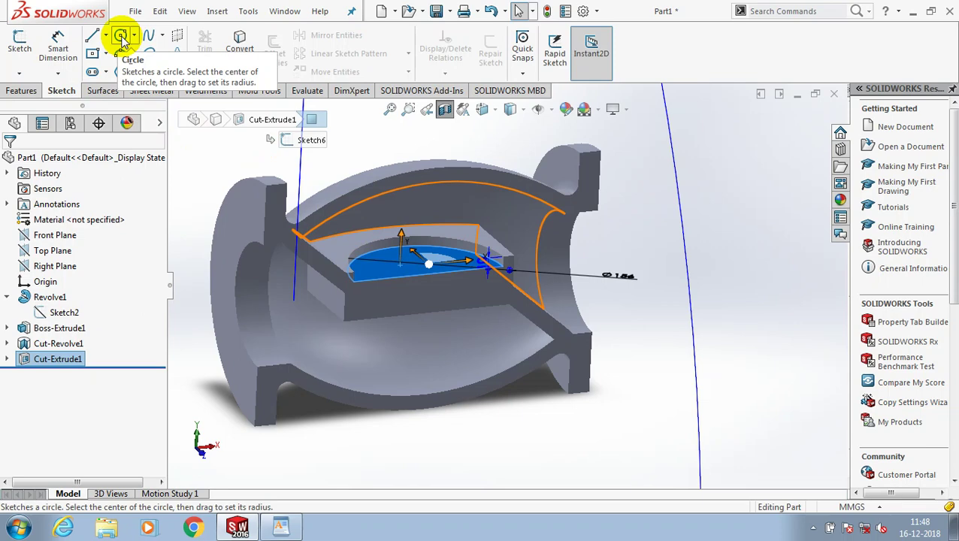
{"action": "left_click", "coordinate": [120, 37]}
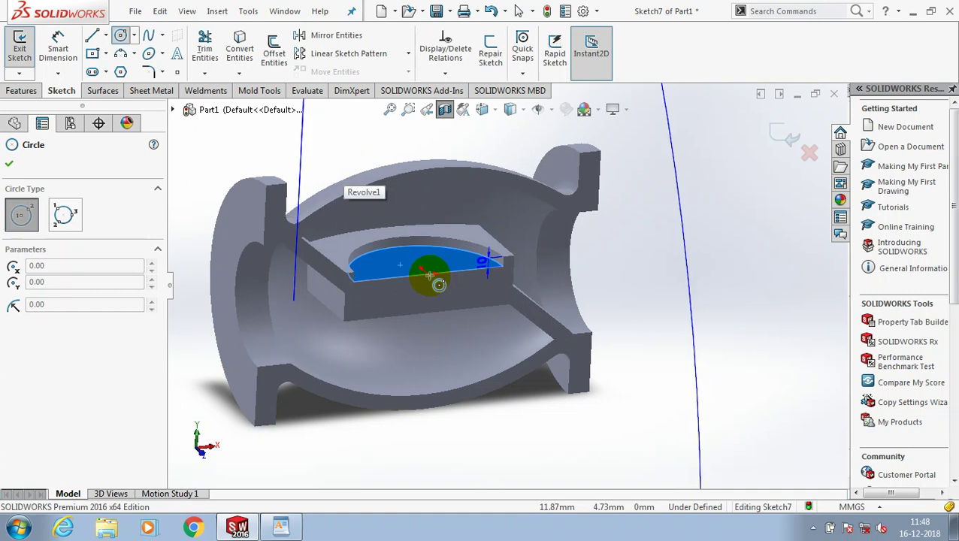
{"action": "left_click", "coordinate": [423, 269]}
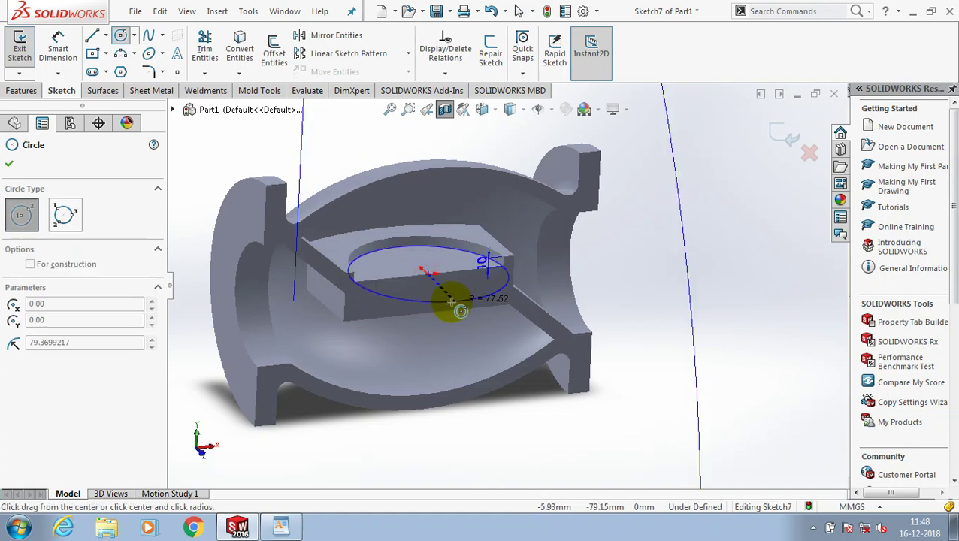
{"action": "left_click", "coordinate": [452, 303]}
{"action": "left_click", "coordinate": [9, 163]}
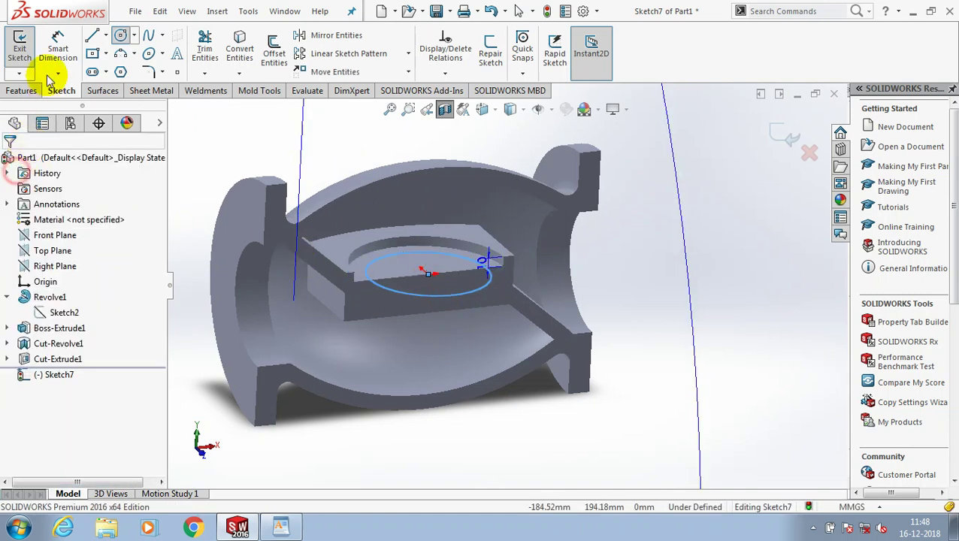
{"action": "left_click", "coordinate": [57, 61]}
{"action": "left_click", "coordinate": [491, 279]}
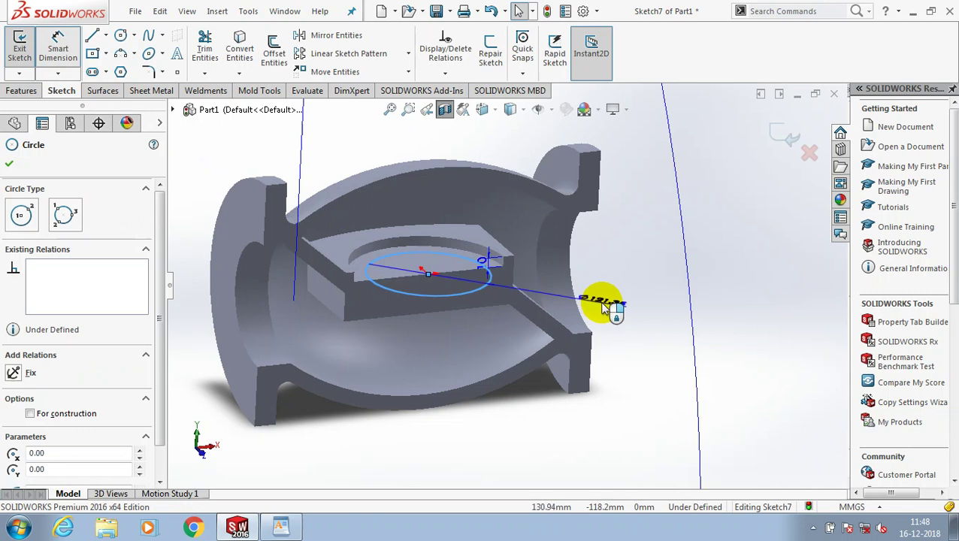
{"action": "left_click", "coordinate": [601, 304]}
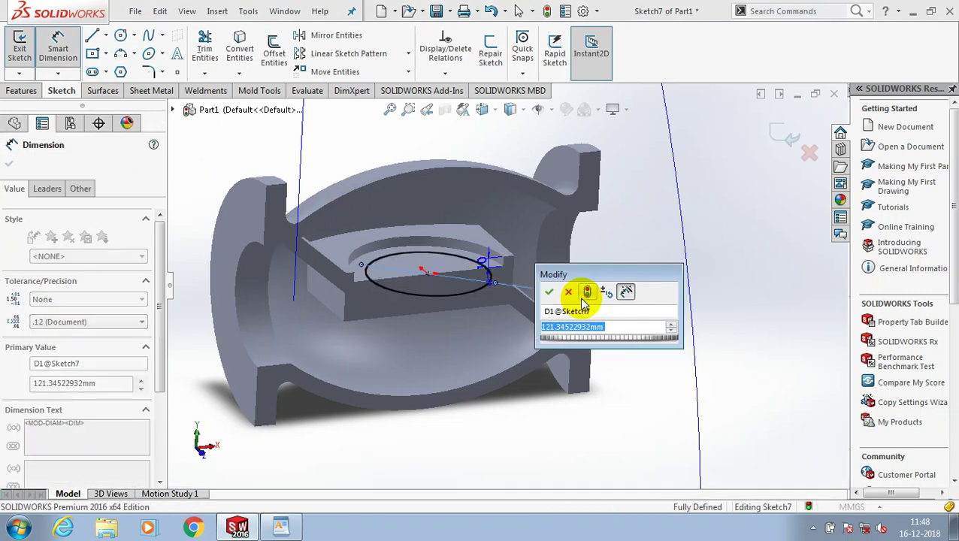
{"action": "type", "text": "144"}
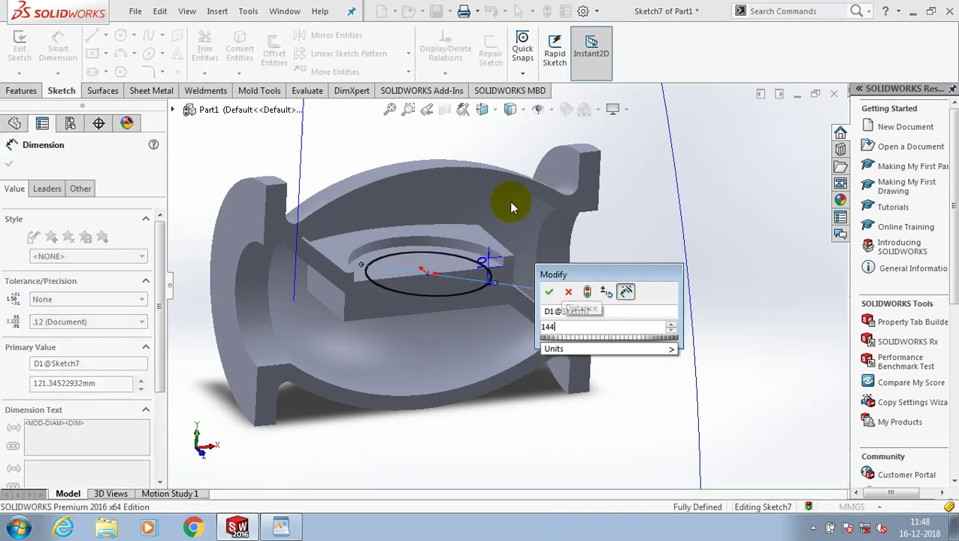
{"action": "key", "text": "Return"}
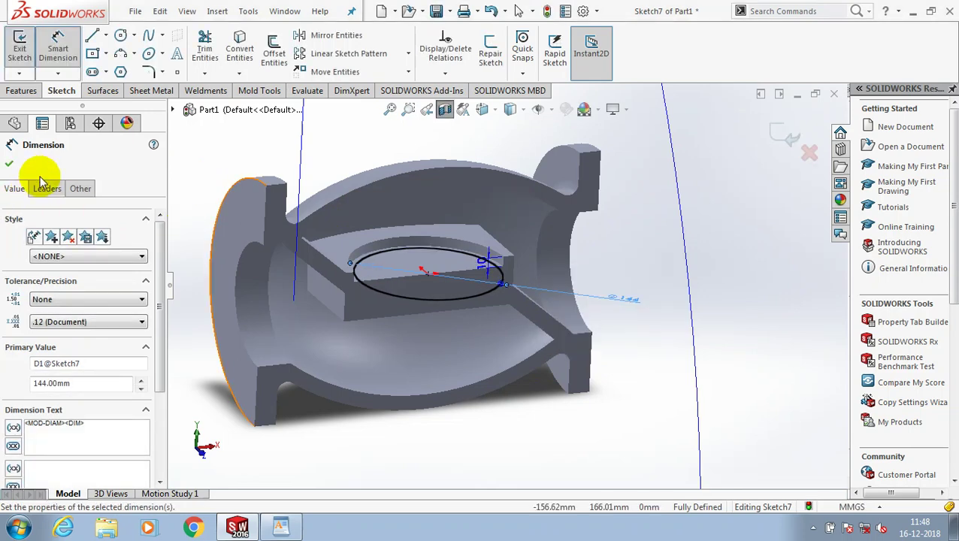
{"action": "key", "text": "Escape"}
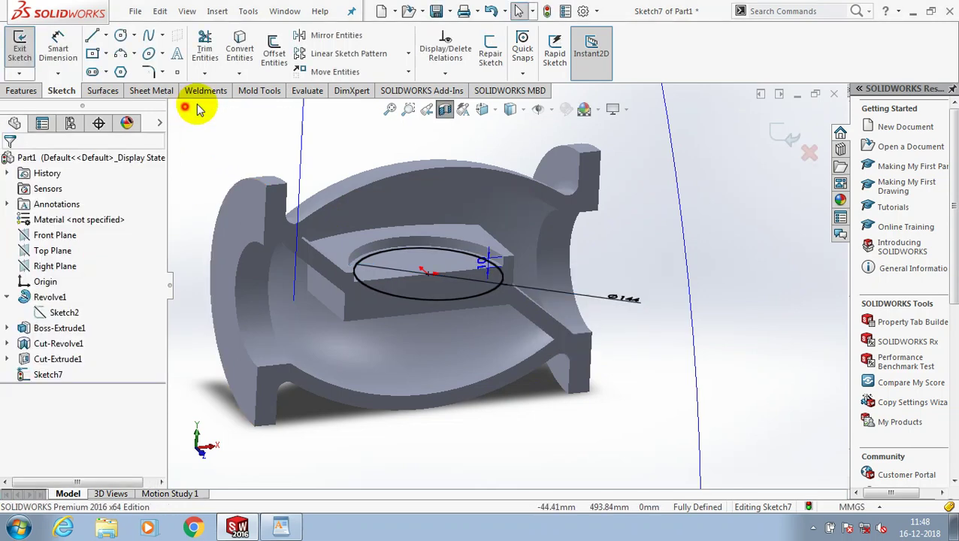
{"action": "left_click", "coordinate": [19, 45]}
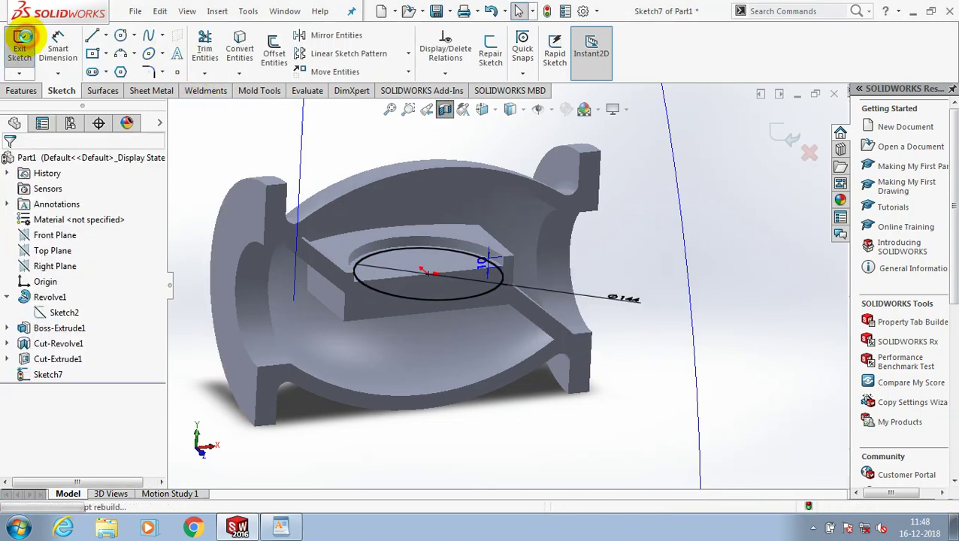
Cut the Ø144 circle 55 mm blind into the web as Cut-Extrude2.
{"action": "left_click", "coordinate": [21, 90]}
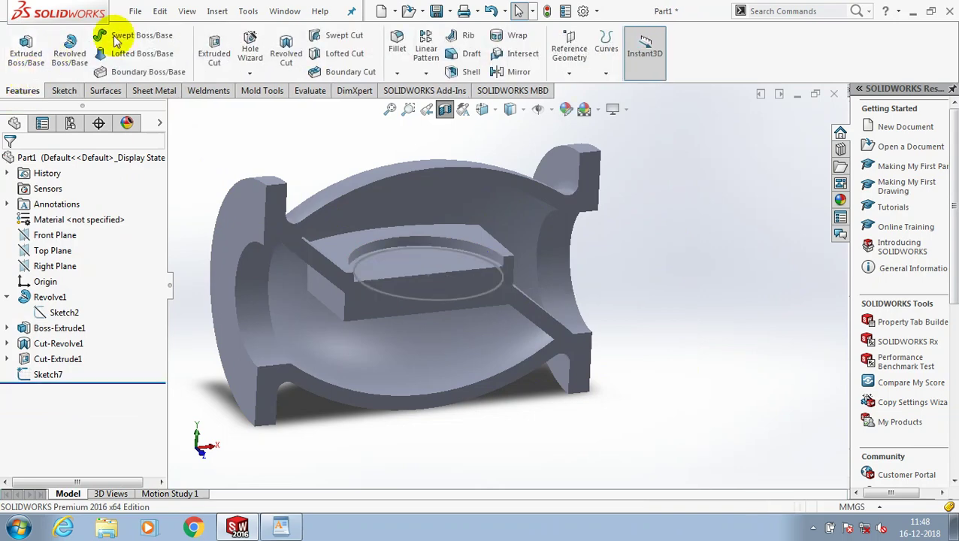
{"action": "left_click", "coordinate": [214, 44]}
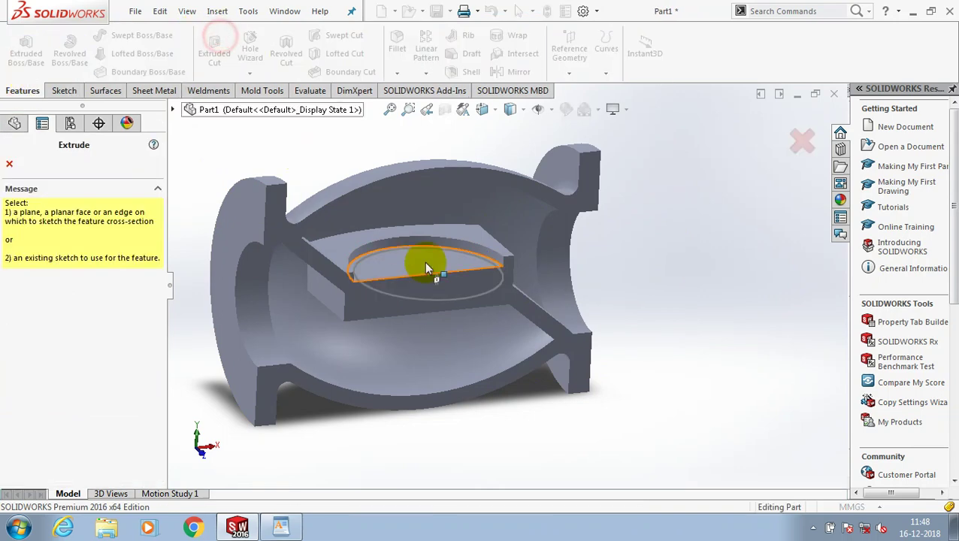
{"action": "key", "text": "Escape"}
{"action": "left_click", "coordinate": [498, 282]}
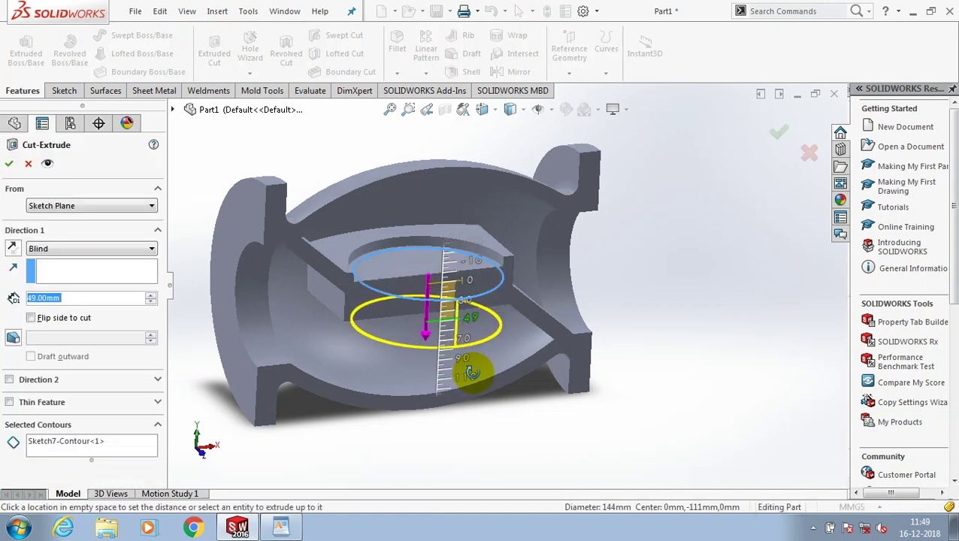
{"action": "left_click", "coordinate": [472, 372]}
{"action": "key", "text": "ctrl+1"}
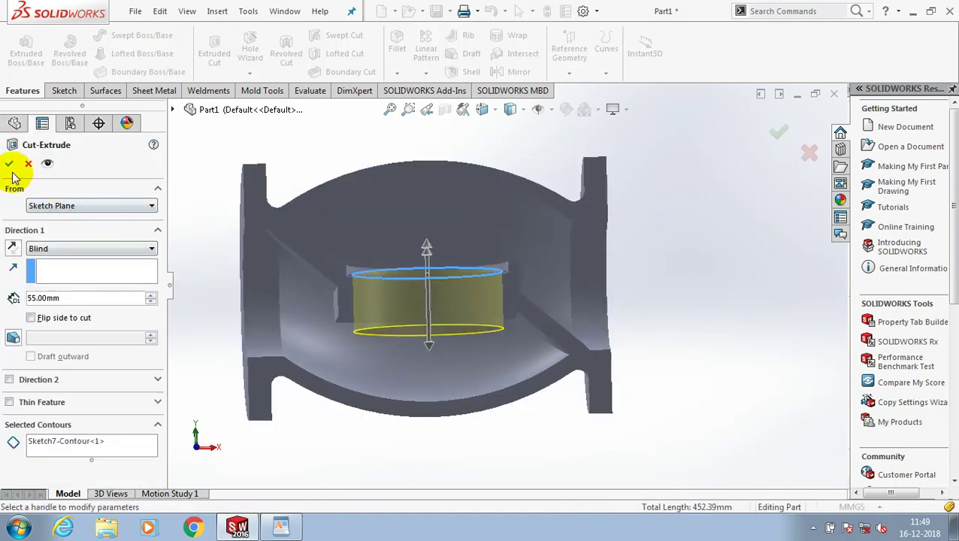
{"action": "left_click", "coordinate": [9, 164]}
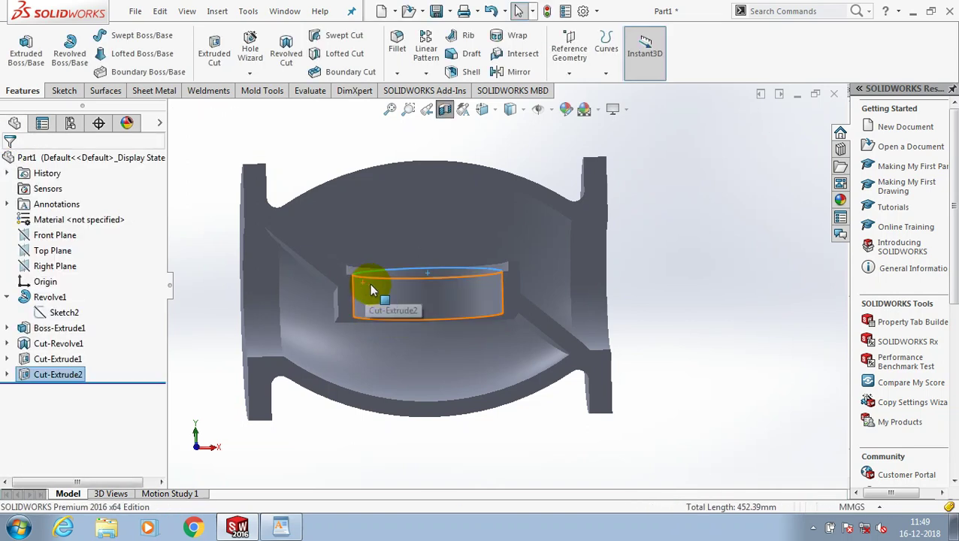
{"action": "mouse_move", "coordinate": [431, 325]}
{"action": "middle_mouse_down"}
{"action": "mouse_move", "coordinate": [641, 247]}
{"action": "mouse_move", "coordinate": [636, 239]}
{"action": "mouse_move", "coordinate": [646, 252]}
{"action": "mouse_move", "coordinate": [612, 253]}
{"action": "middle_mouse_up"}
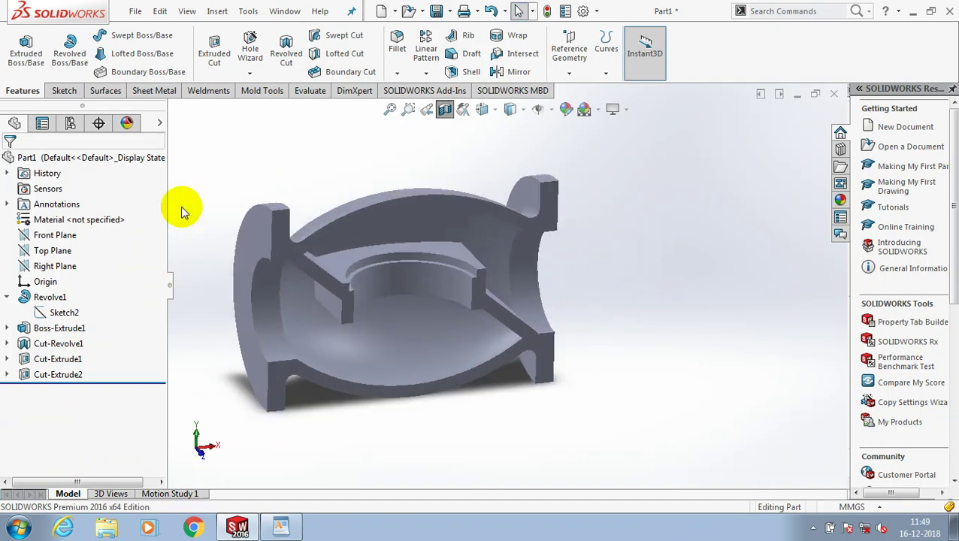
Recheck the stepped seat opening in the Front Plane section view, then start a new reference plane.
{"action": "scroll", "coordinate": [279, 168], "scroll_direction": "down", "scroll_amount": 2}
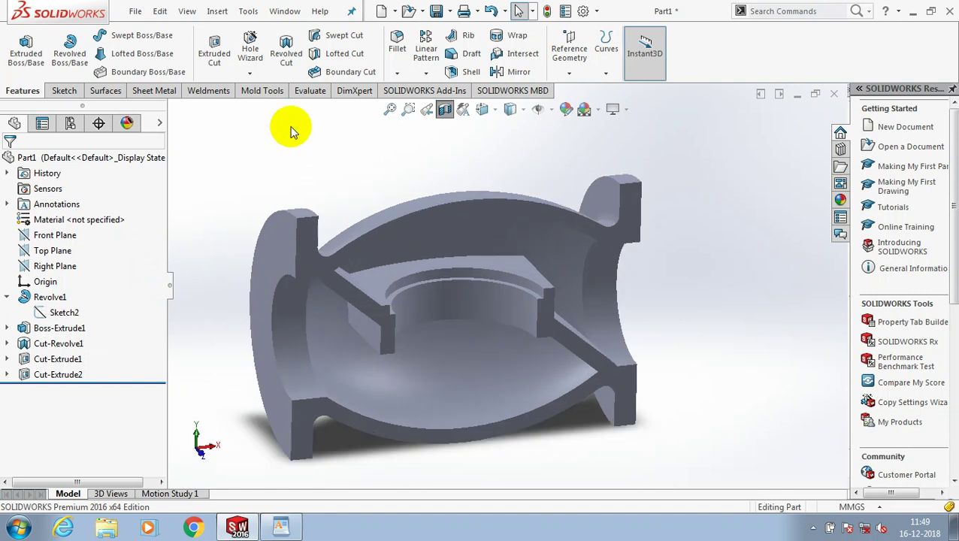
{"action": "scroll", "coordinate": [293, 130], "scroll_direction": "up", "scroll_amount": 2}
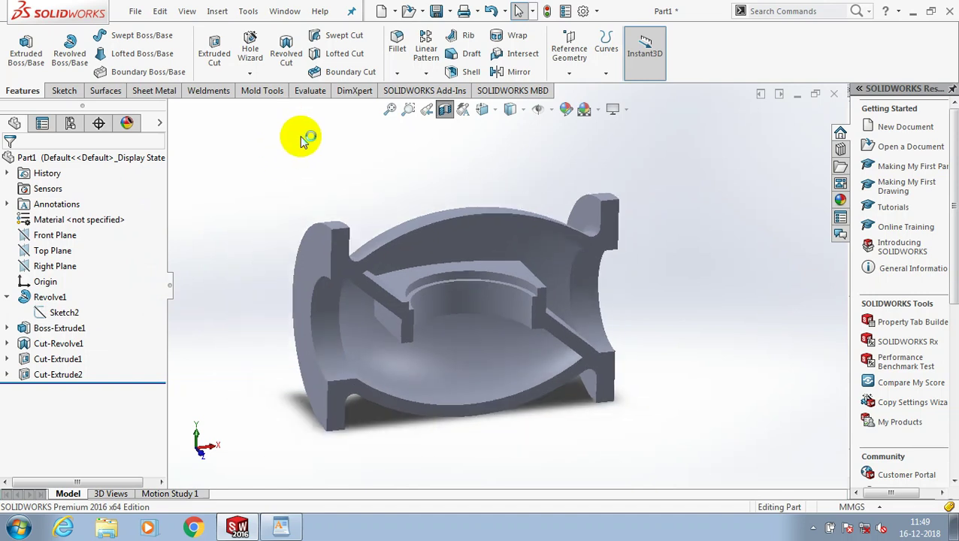
{"action": "left_click", "coordinate": [446, 112]}
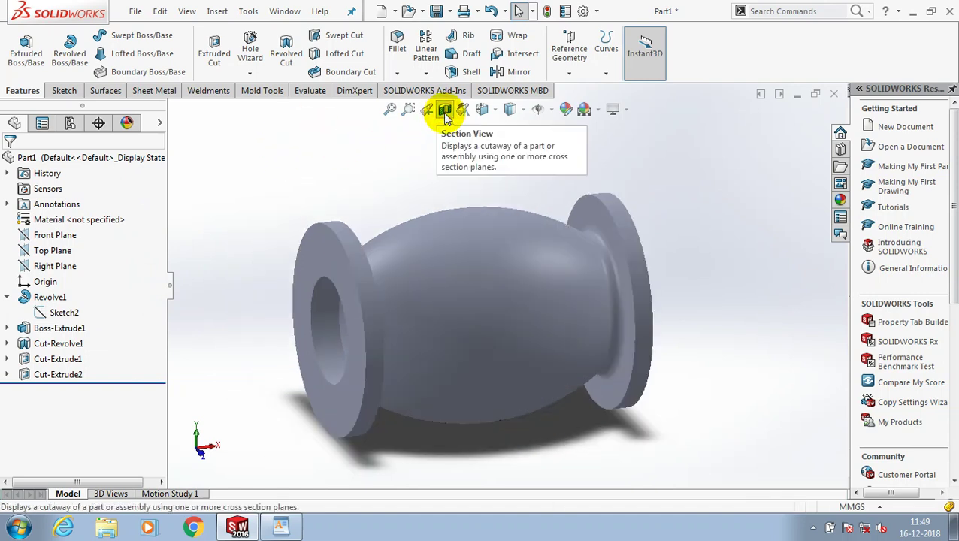
{"action": "left_click", "coordinate": [446, 113]}
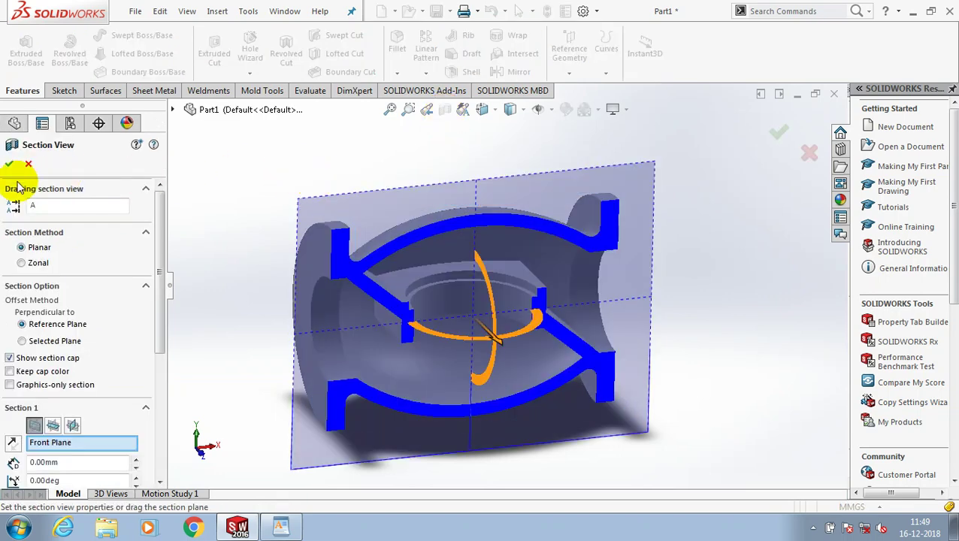
{"action": "left_click", "coordinate": [11, 159]}
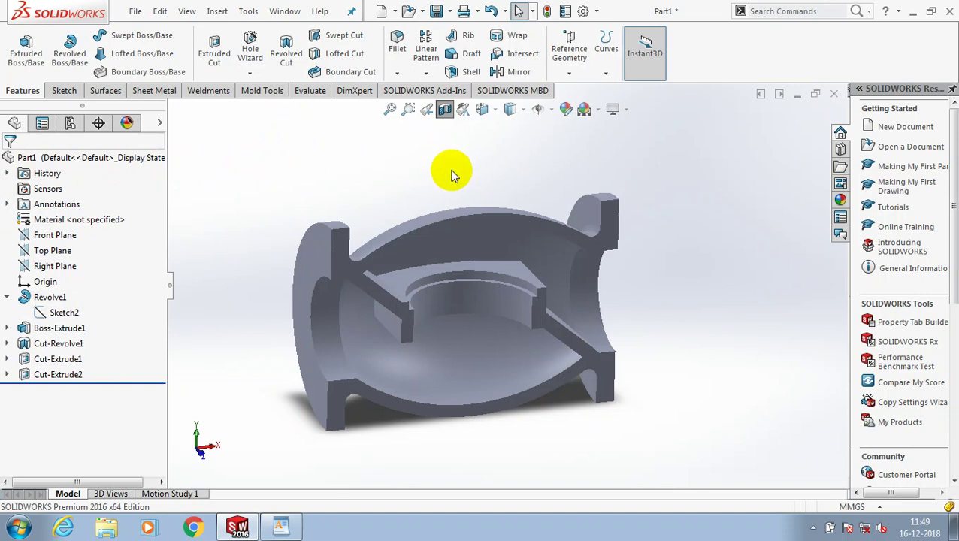
{"action": "left_click", "coordinate": [569, 73]}
{"action": "left_click", "coordinate": [571, 91]}
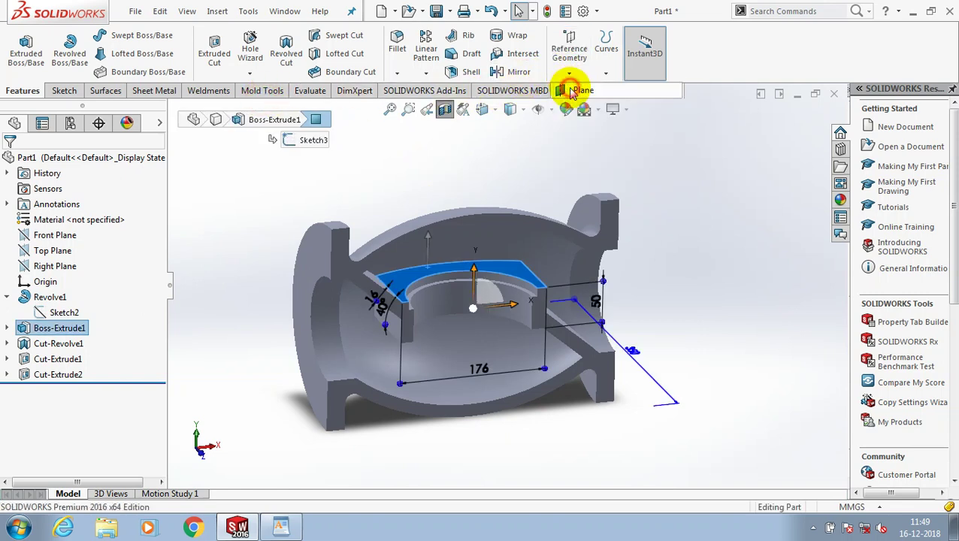
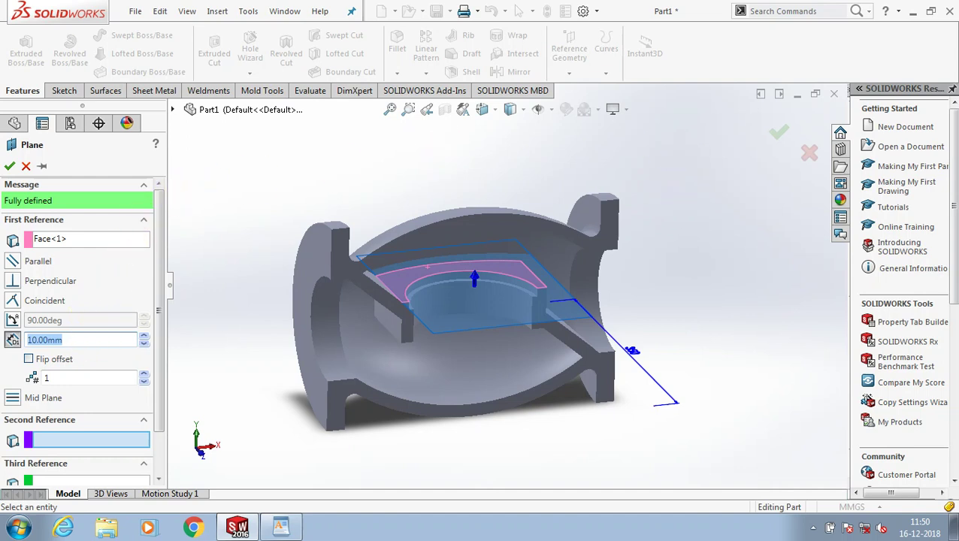
Create Plane1 offset 145 mm above the seat face and view it normal to the screen.
{"action": "type", "text": "145"}
{"action": "key", "text": "Return"}
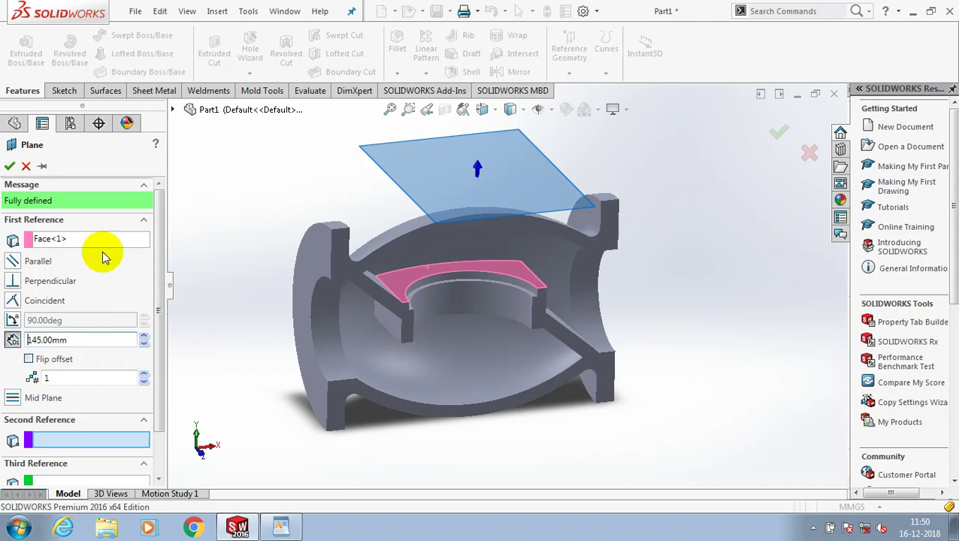
{"action": "left_click", "coordinate": [9, 166]}
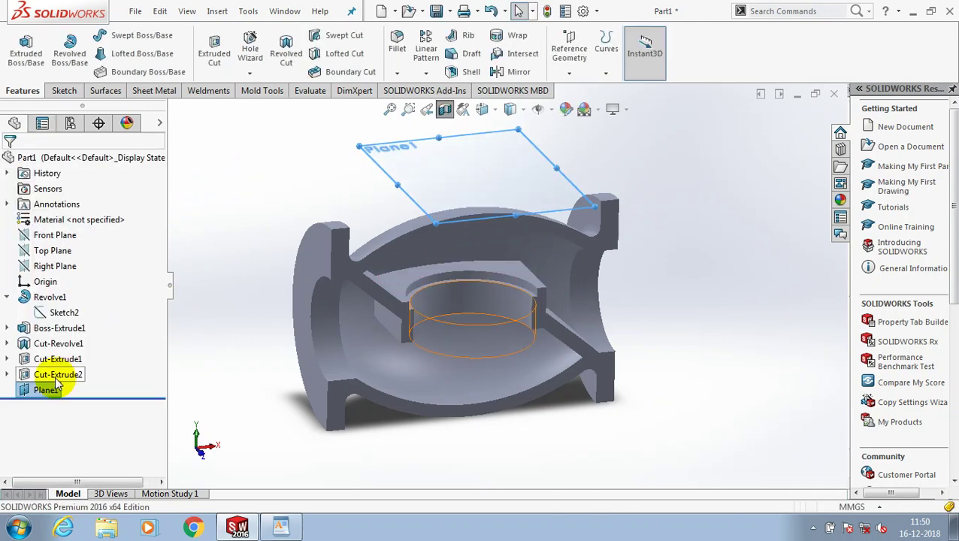
{"action": "right_click", "coordinate": [43, 389]}
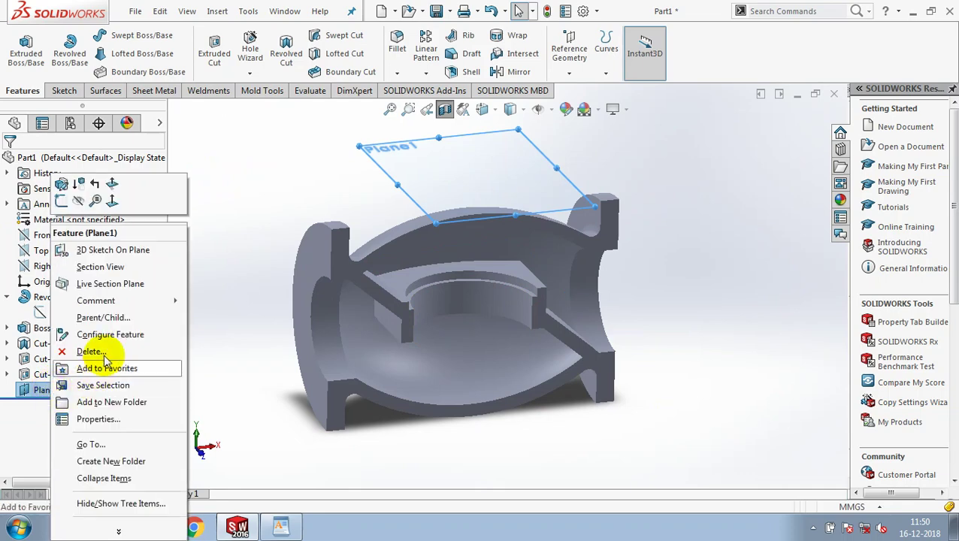
{"action": "left_click", "coordinate": [64, 91]}
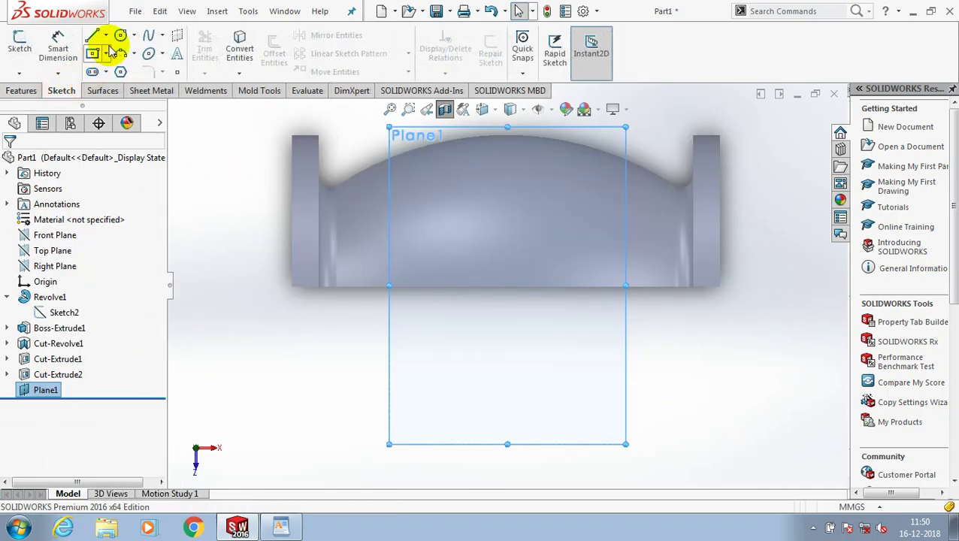
Sketch a 276 mm diameter circle centred on the origin of Plane1 and exit the sketch.
{"action": "left_click", "coordinate": [120, 36]}
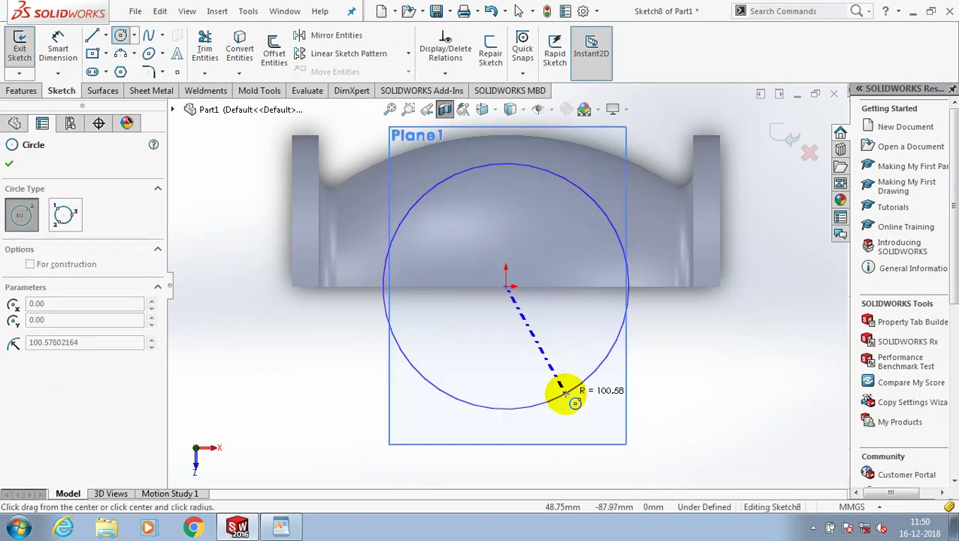
{"action": "left_click", "coordinate": [565, 395]}
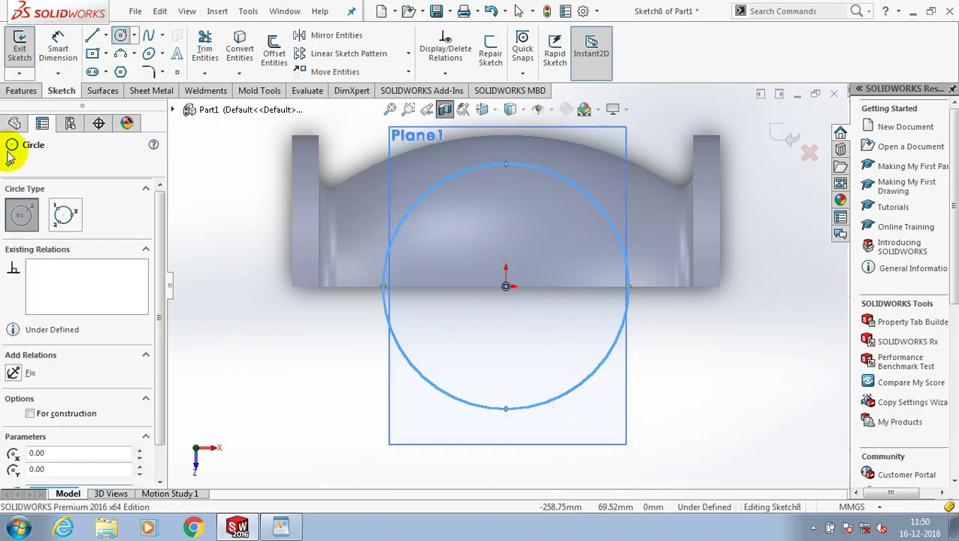
{"action": "left_click", "coordinate": [58, 49]}
{"action": "left_click", "coordinate": [379, 308]}
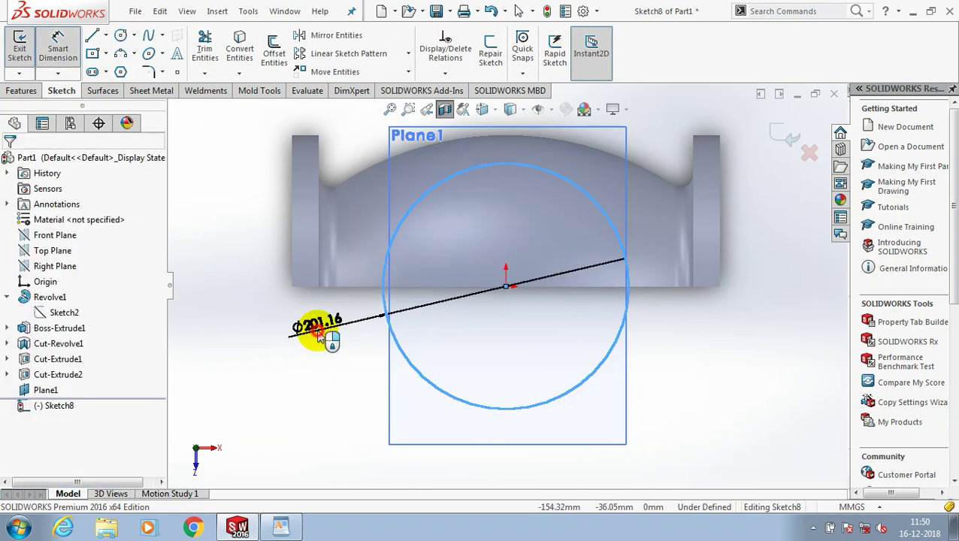
{"action": "left_click", "coordinate": [317, 331]}
{"action": "type", "text": "2"}
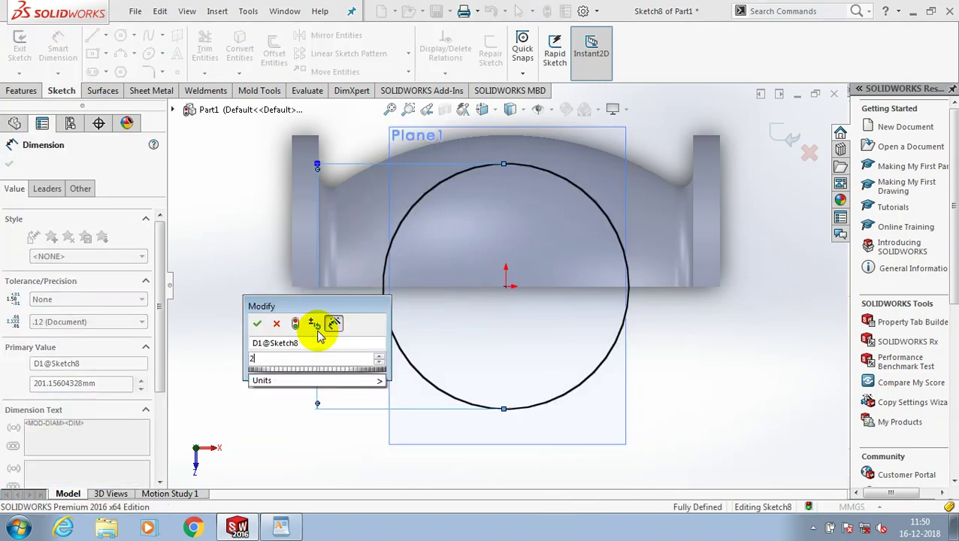
{"action": "type", "text": "76"}
{"action": "key", "text": "Return"}
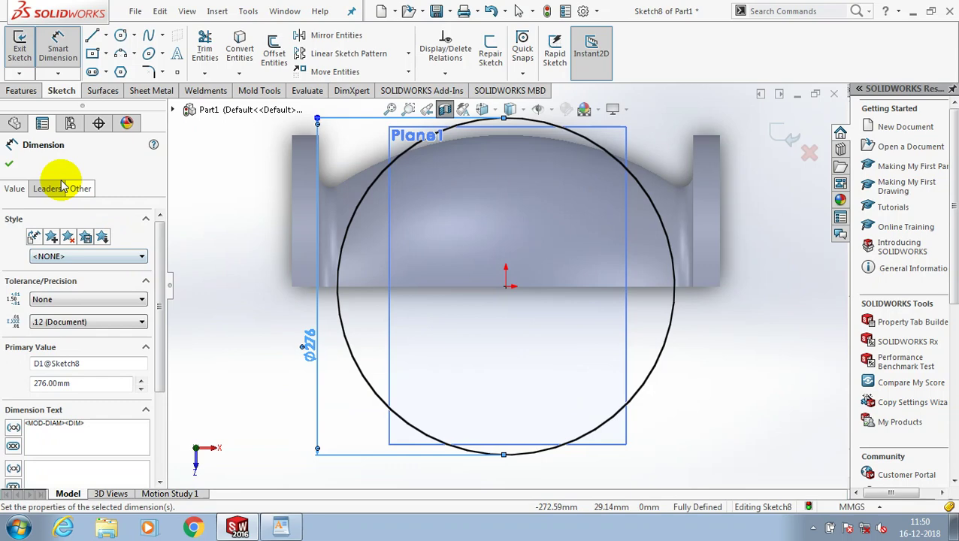
{"action": "left_click", "coordinate": [20, 47]}
{"action": "left_click", "coordinate": [22, 91]}
Extrude the 276 mm circle 28 mm blind from Plane1 into a solid disc.
{"action": "left_click", "coordinate": [24, 46]}
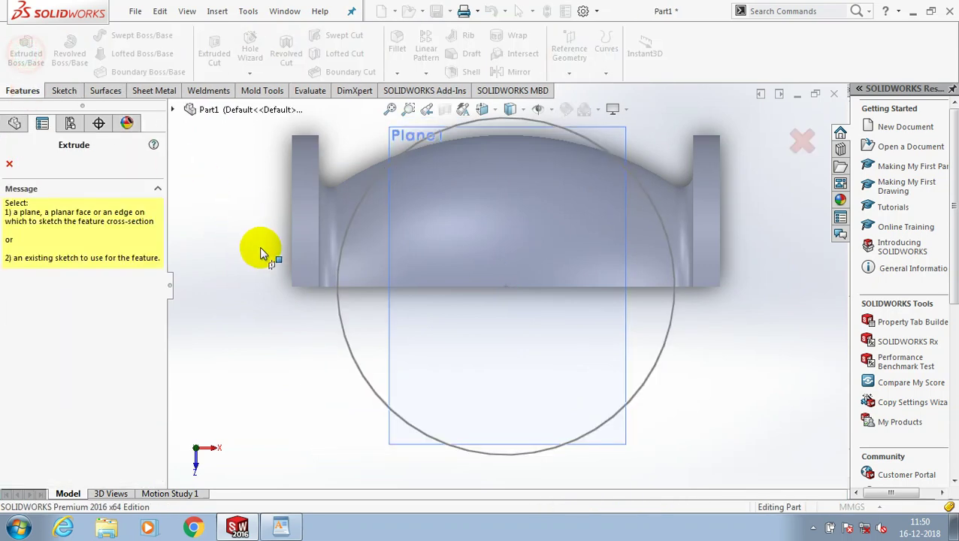
{"action": "left_click", "coordinate": [340, 314]}
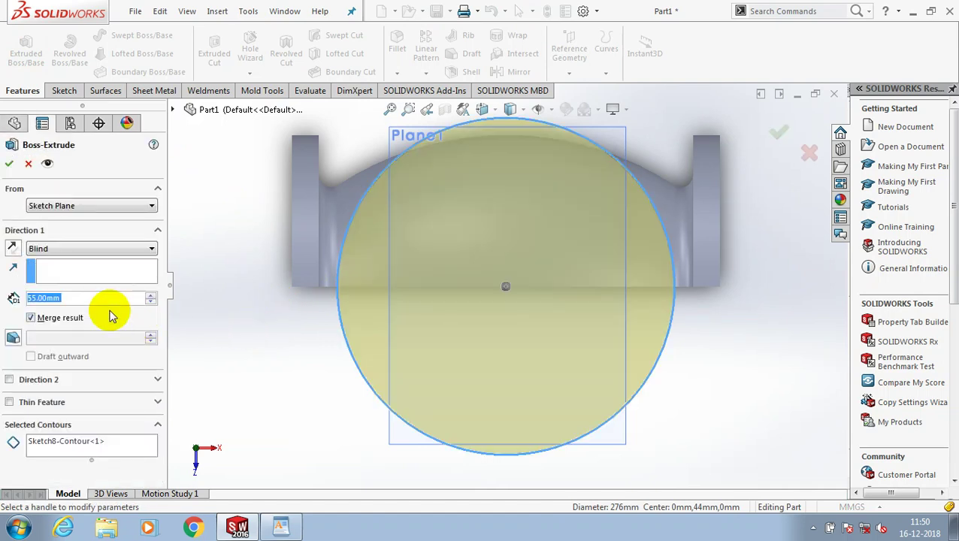
{"action": "type", "text": "28"}
{"action": "key", "text": "Return"}
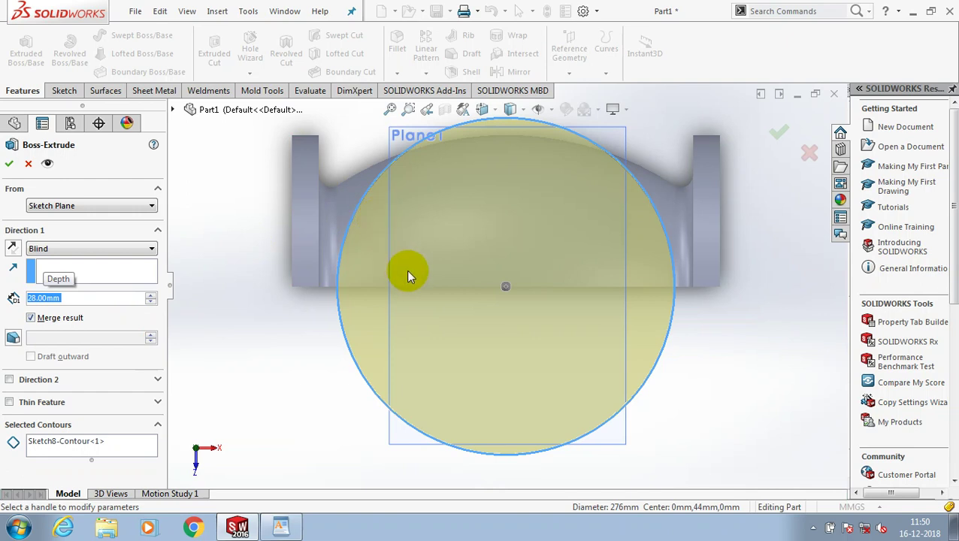
{"action": "middle_click_drag", "start_coordinate": [406, 275], "coordinate": [324, 293]}
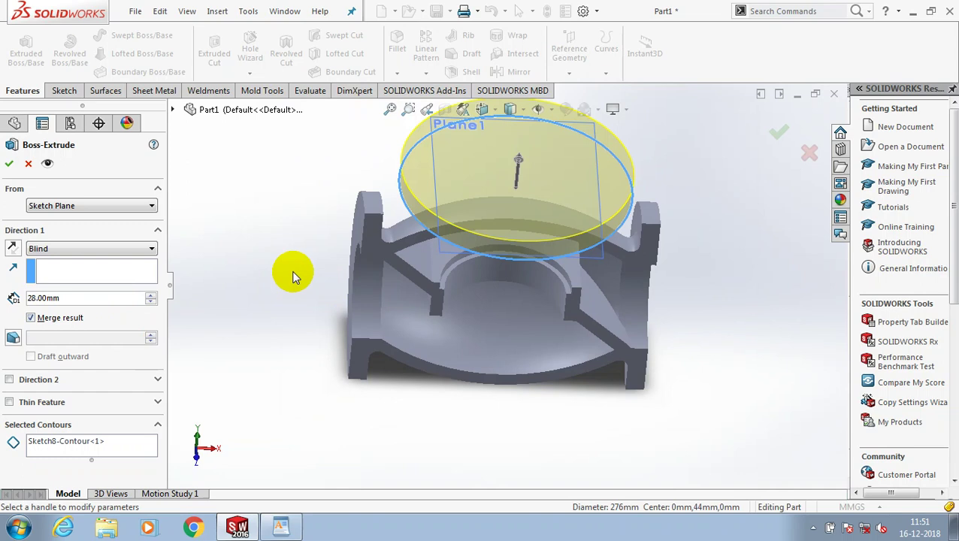
{"action": "left_click", "coordinate": [10, 167]}
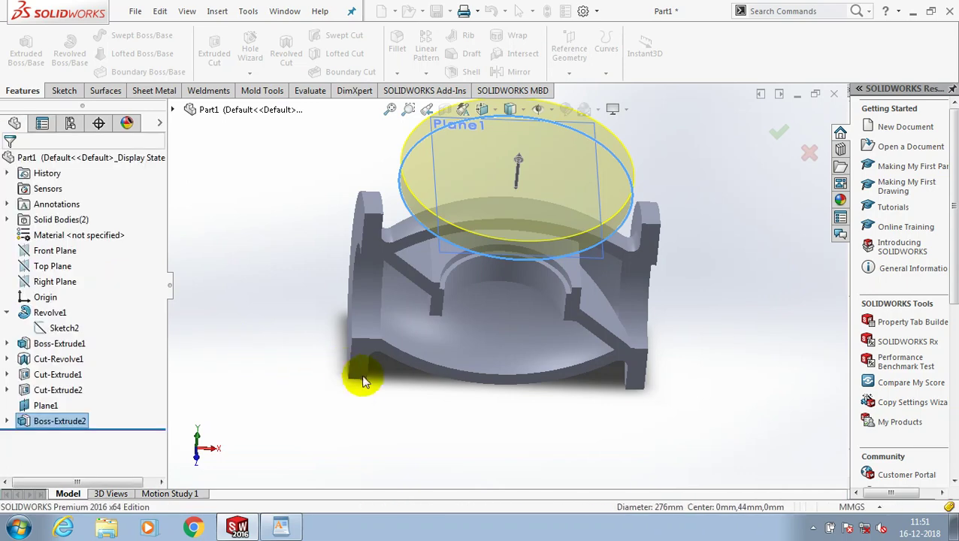
Draw a circle centred on the origin on the disc's face.
{"action": "left_click", "coordinate": [401, 392]}
{"action": "middle_click_drag", "start_coordinate": [419, 360], "coordinate": [531, 234]}
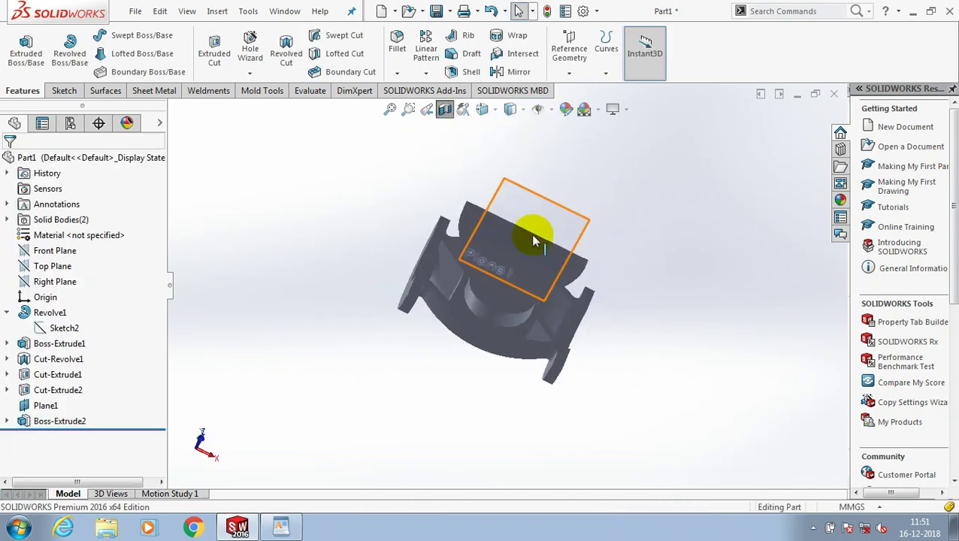
{"action": "scroll", "coordinate": [532, 241], "scroll_direction": "down", "scroll_amount": 2}
{"action": "left_click", "coordinate": [573, 260]}
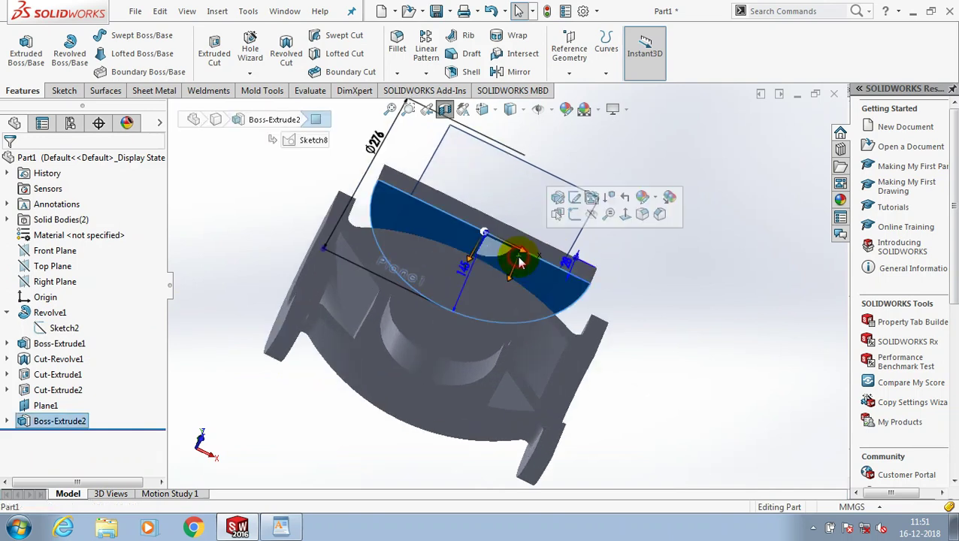
{"action": "left_click", "coordinate": [64, 91]}
{"action": "left_click", "coordinate": [121, 35]}
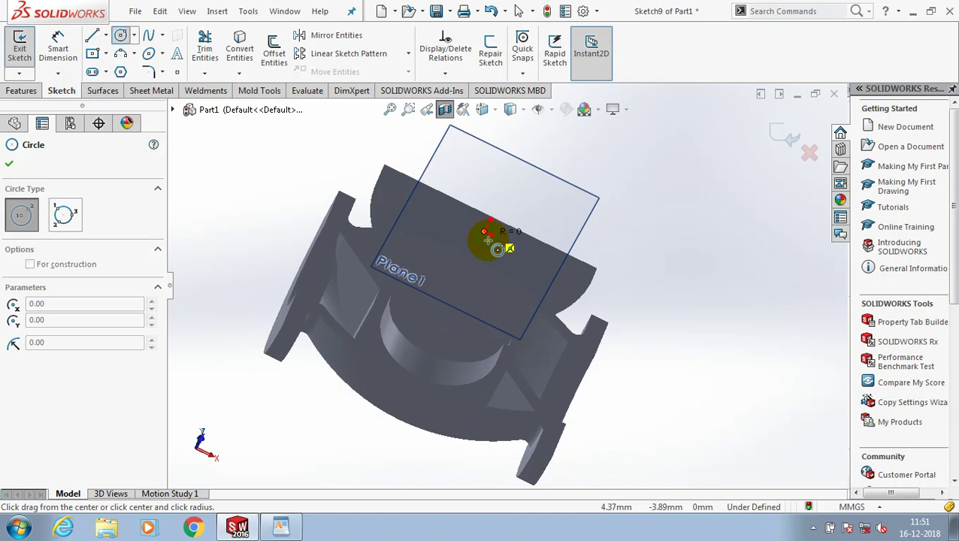
{"action": "left_click_drag", "start_coordinate": [485, 233], "coordinate": [507, 280]}
{"action": "left_click", "coordinate": [9, 163]}
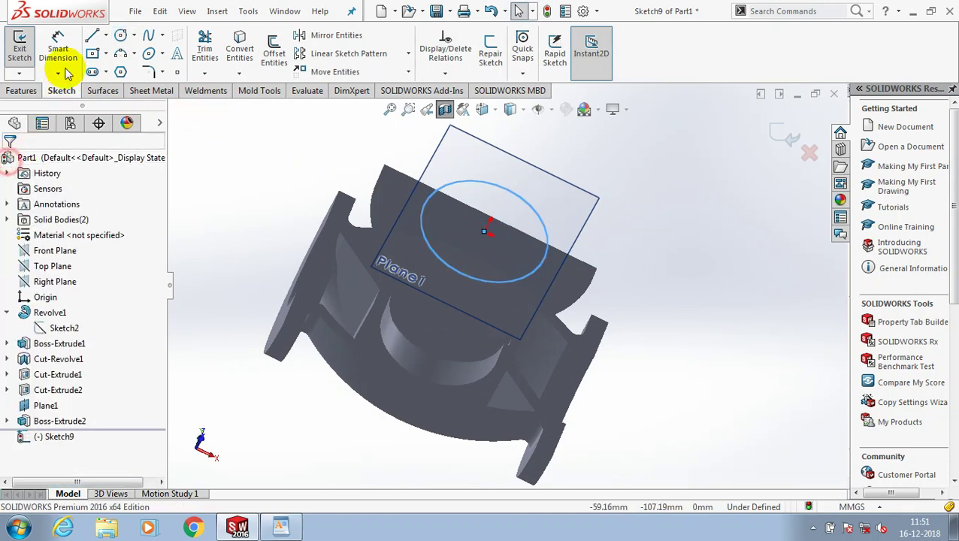
Dimension the new circle to 202 mm diameter and exit the sketch.
{"action": "left_click", "coordinate": [60, 49]}
{"action": "left_click", "coordinate": [547, 225]}
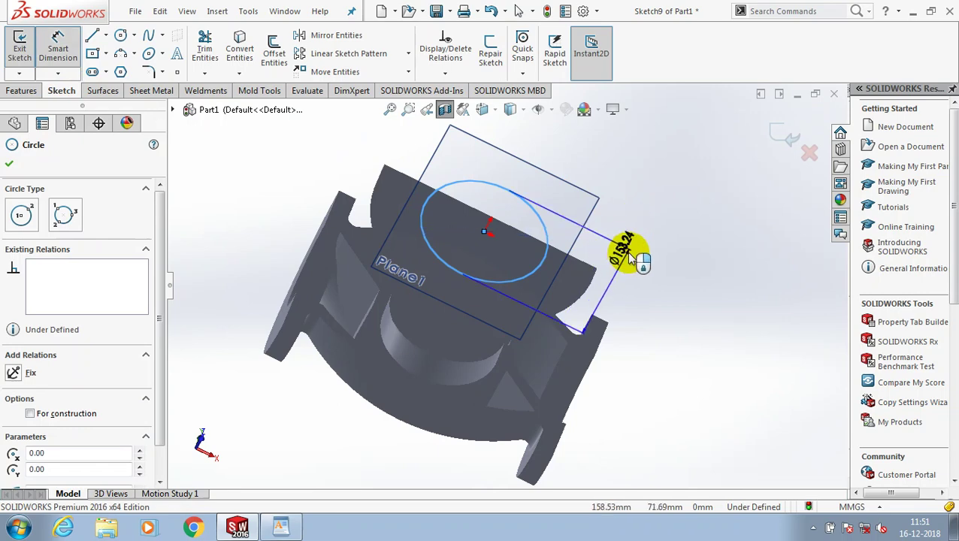
{"action": "left_click", "coordinate": [632, 257]}
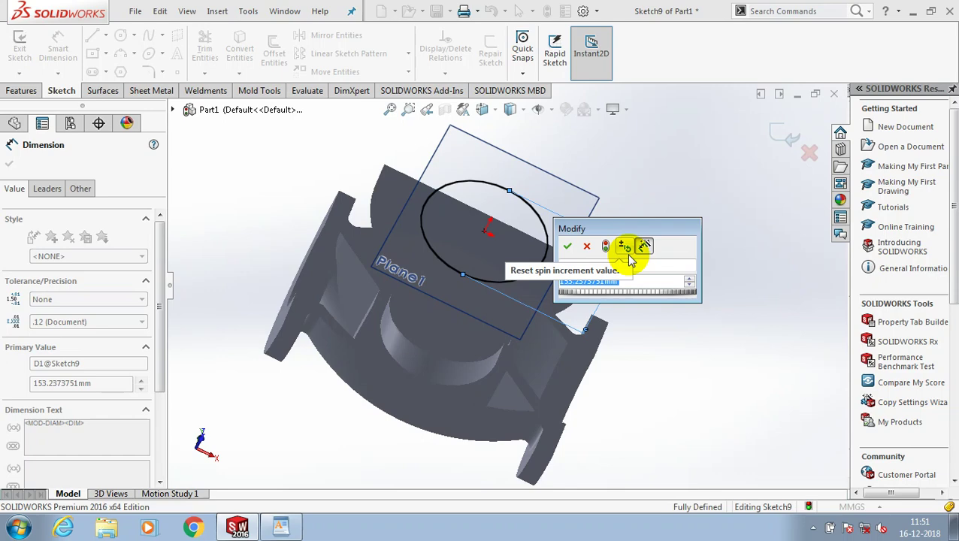
{"action": "type", "text": "202"}
{"action": "key", "text": "Return"}
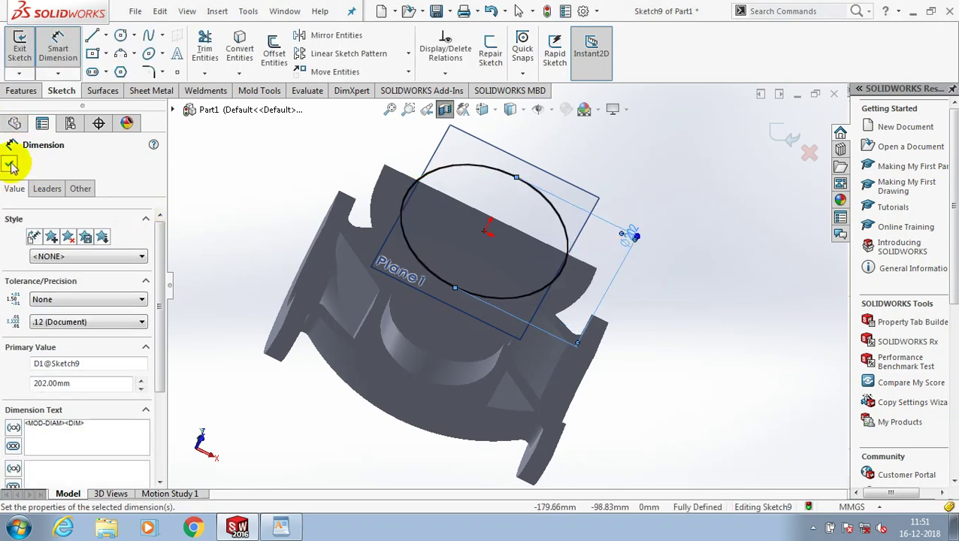
{"action": "left_click", "coordinate": [10, 167]}
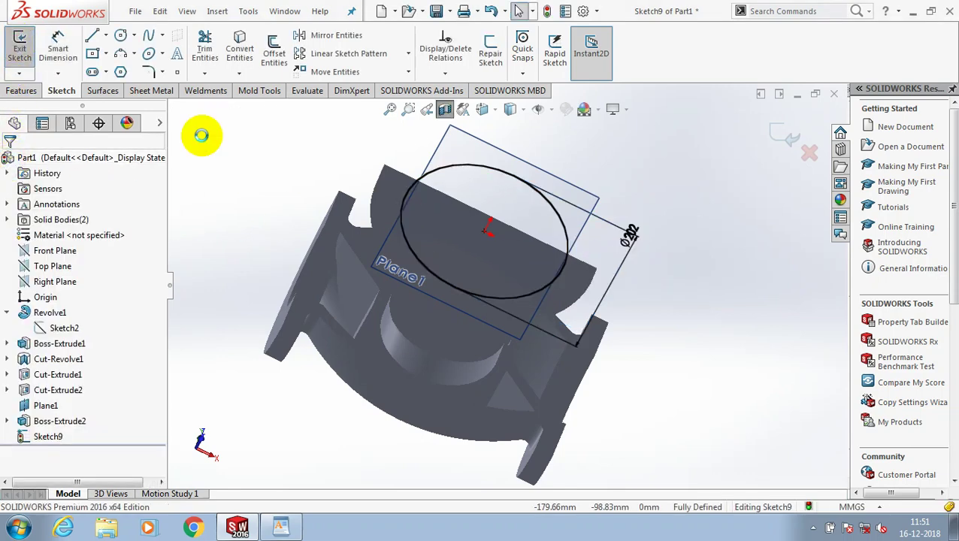
{"action": "key", "text": "ctrl+b"}
{"action": "mouse_move", "coordinate": [208, 139]}
{"action": "middle_mouse_down"}
{"action": "mouse_move", "coordinate": [219, 263]}
{"action": "mouse_move", "coordinate": [195, 284]}
{"action": "mouse_move", "coordinate": [225, 180]}
{"action": "middle_mouse_up"}
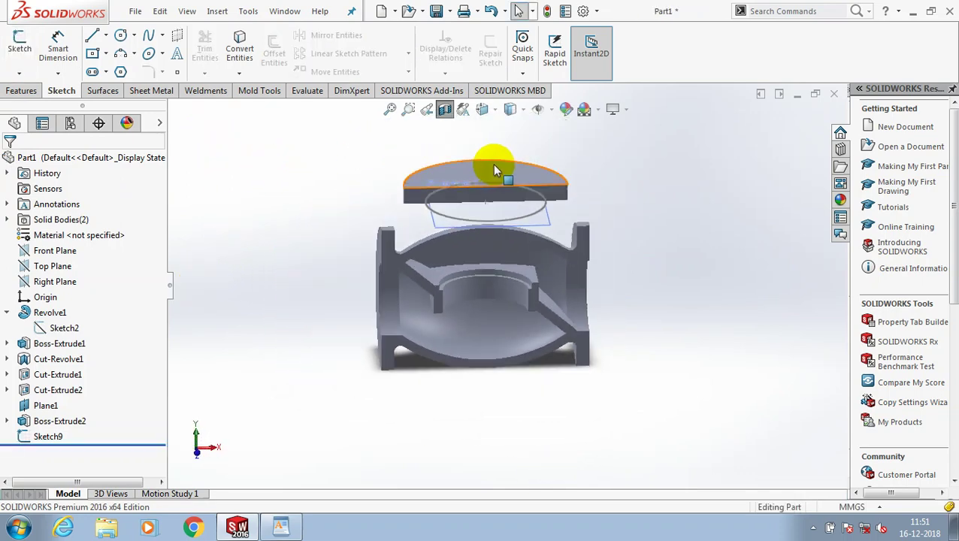
{"action": "scroll", "coordinate": [494, 169], "scroll_direction": "down", "scroll_amount": 3}
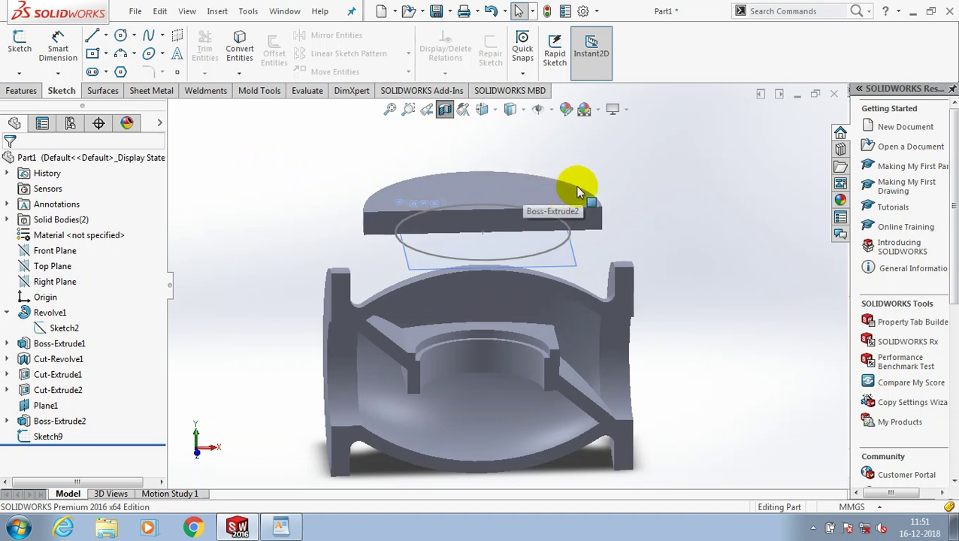
{"action": "middle_click_drag", "start_coordinate": [625, 189], "coordinate": [598, 184]}
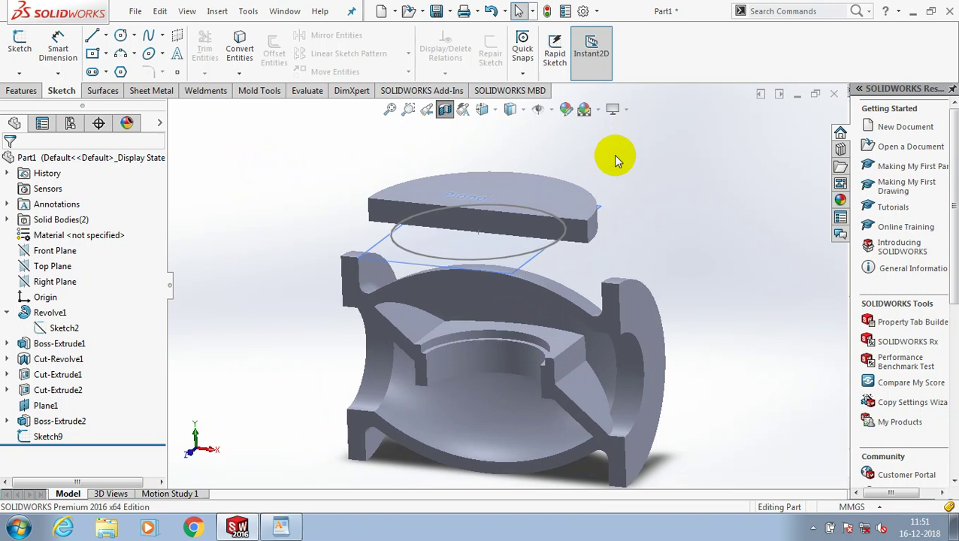
{"action": "scroll", "coordinate": [615, 158], "scroll_direction": "up", "scroll_amount": 2}
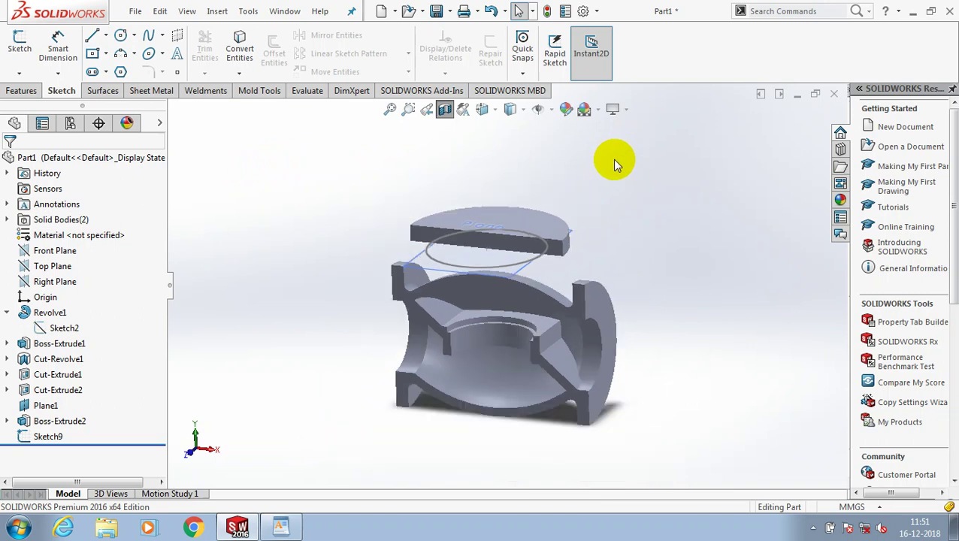
{"action": "scroll", "coordinate": [601, 197], "scroll_direction": "down", "scroll_amount": 1}
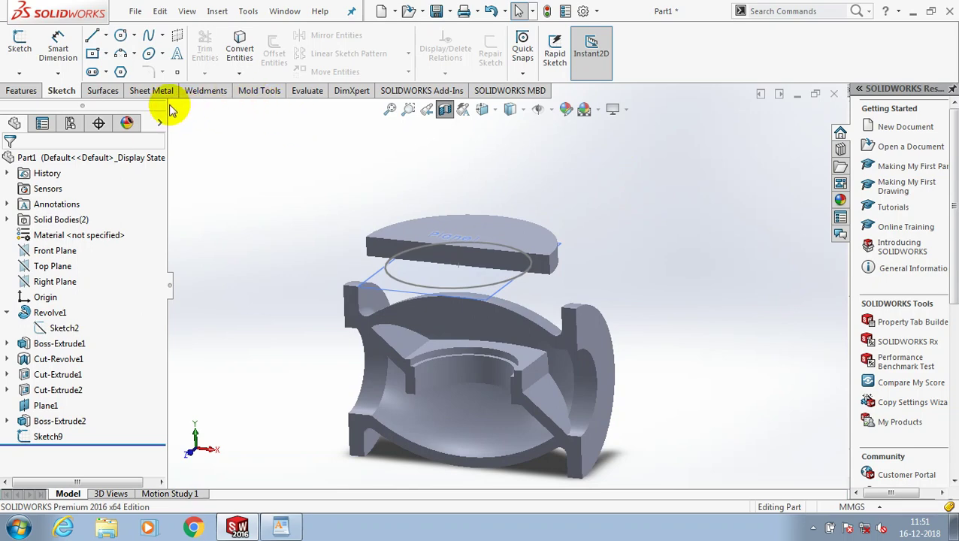
{"action": "left_click", "coordinate": [21, 90]}
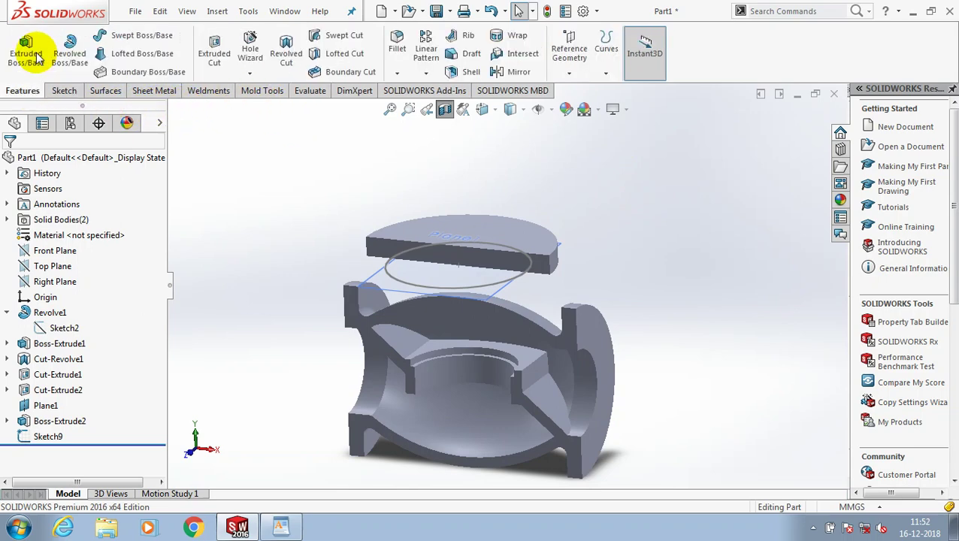
Extrude the 202 mm circle Up To Surface, ending at the body's curved inner face.
{"action": "left_click", "coordinate": [31, 55]}
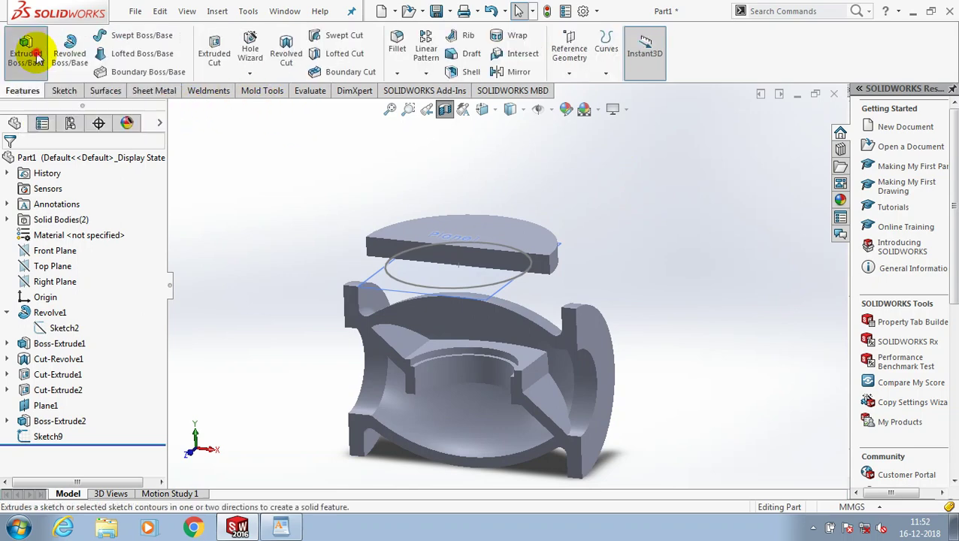
{"action": "left_click", "coordinate": [409, 284]}
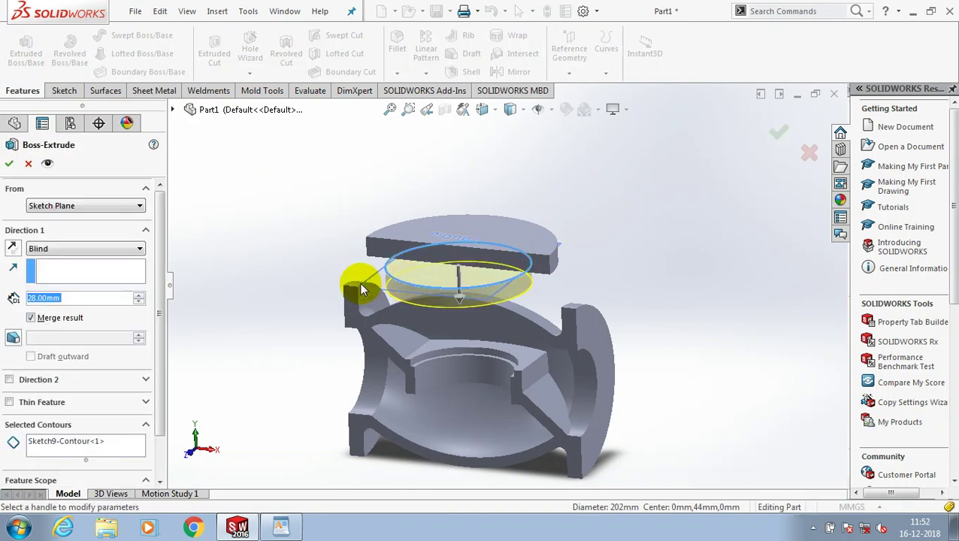
{"action": "left_click", "coordinate": [113, 249]}
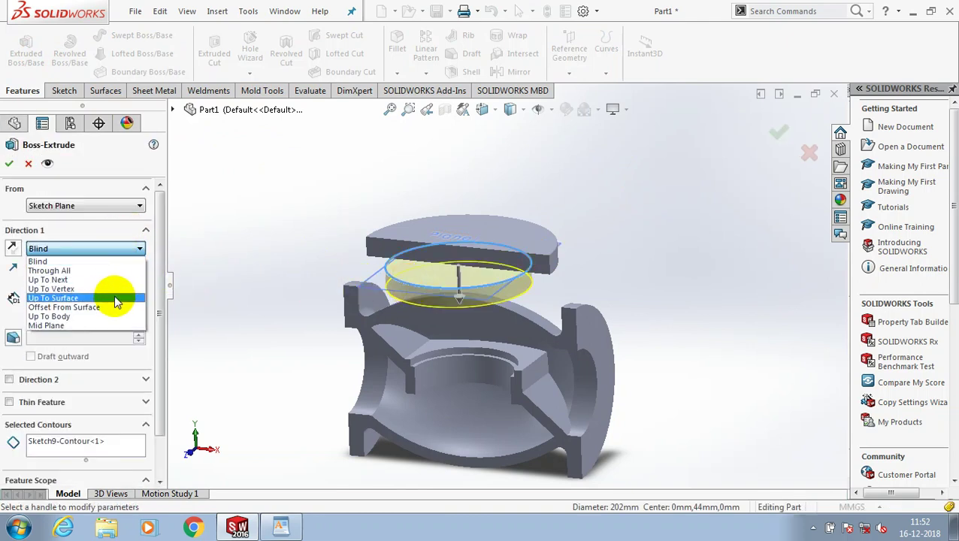
{"action": "left_click", "coordinate": [116, 299]}
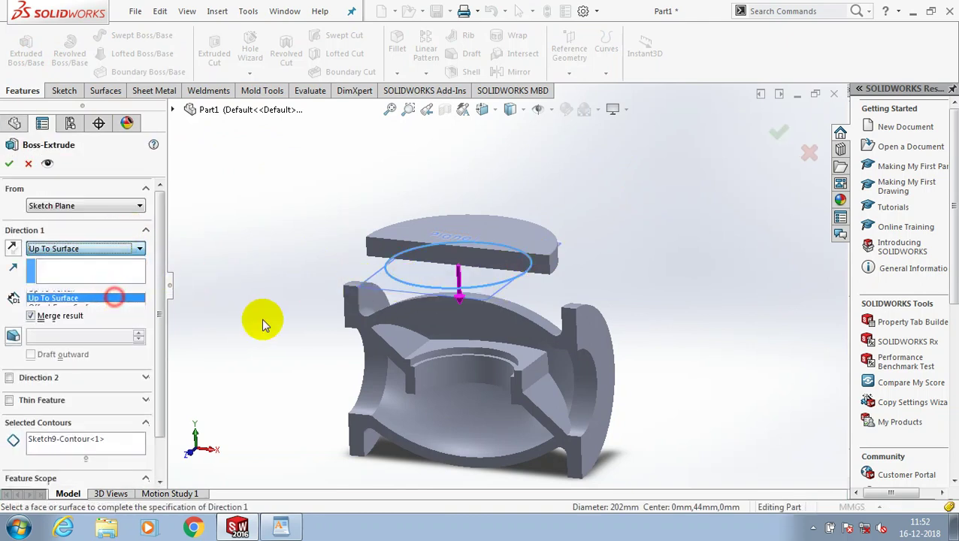
{"action": "left_click", "coordinate": [467, 333]}
{"action": "mouse_move", "coordinate": [247, 369]}
{"action": "middle_mouse_down"}
{"action": "mouse_move", "coordinate": [208, 360]}
{"action": "mouse_move", "coordinate": [251, 346]}
{"action": "mouse_move", "coordinate": [261, 369]}
{"action": "middle_mouse_up"}
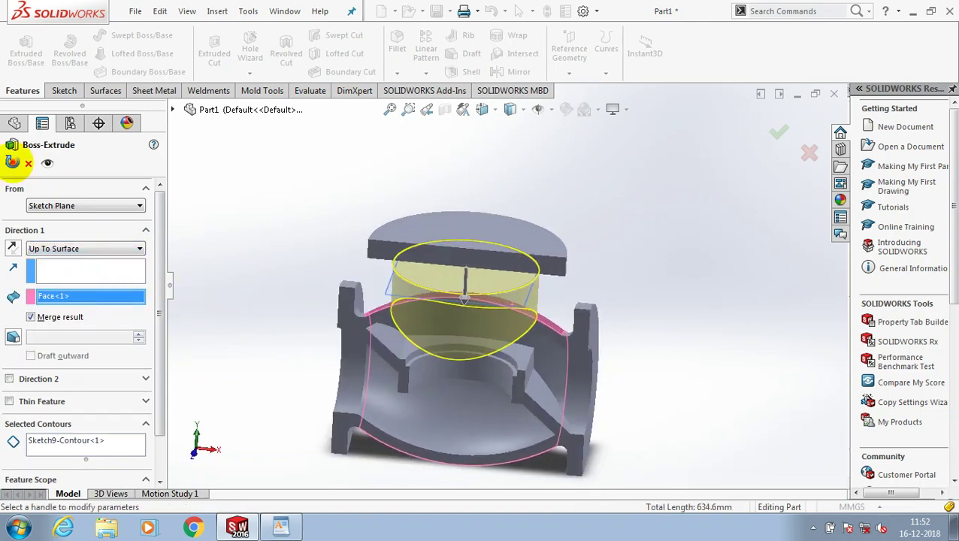
{"action": "left_click", "coordinate": [11, 161]}
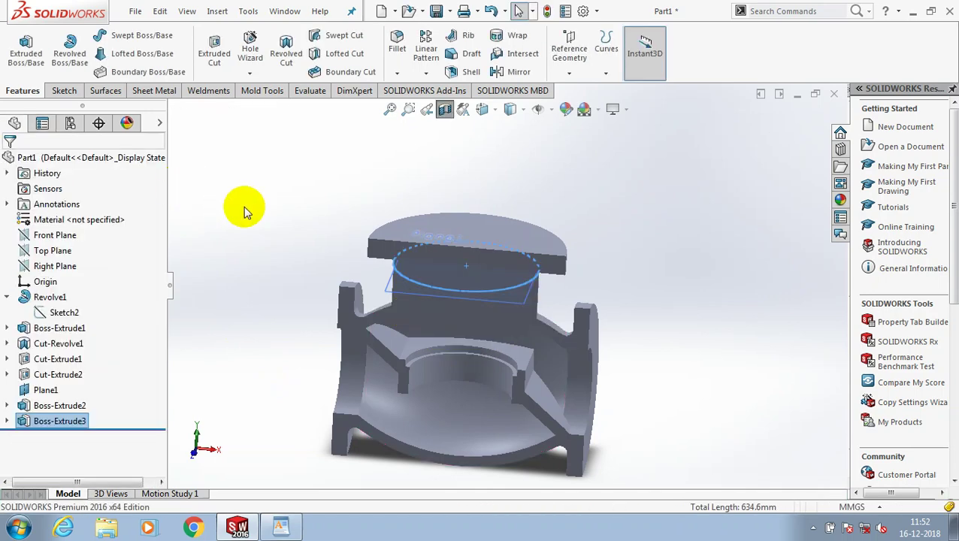
{"action": "left_click", "coordinate": [533, 199]}
Draw a circle centred on the origin on the flange's top face.
{"action": "scroll", "coordinate": [593, 205], "scroll_direction": "down", "scroll_amount": 1}
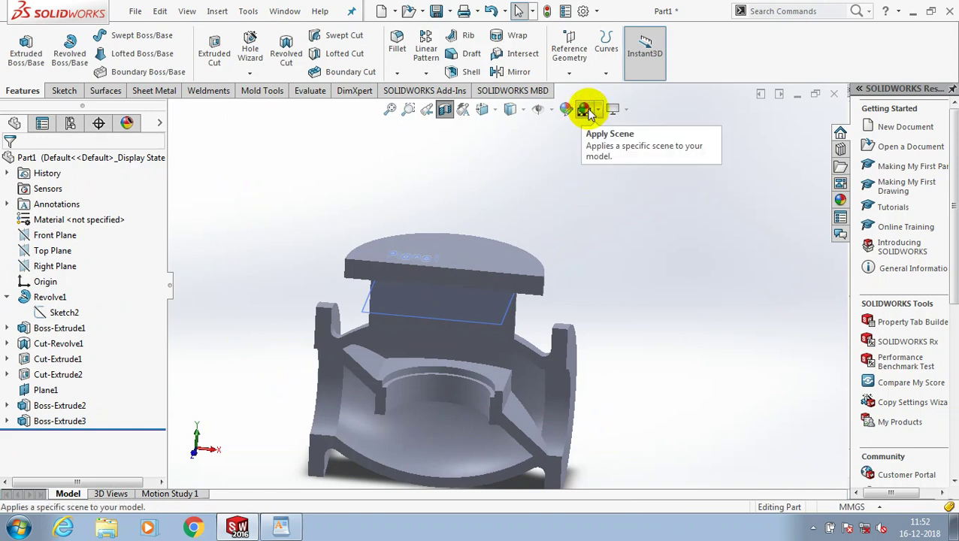
{"action": "left_click", "coordinate": [469, 254]}
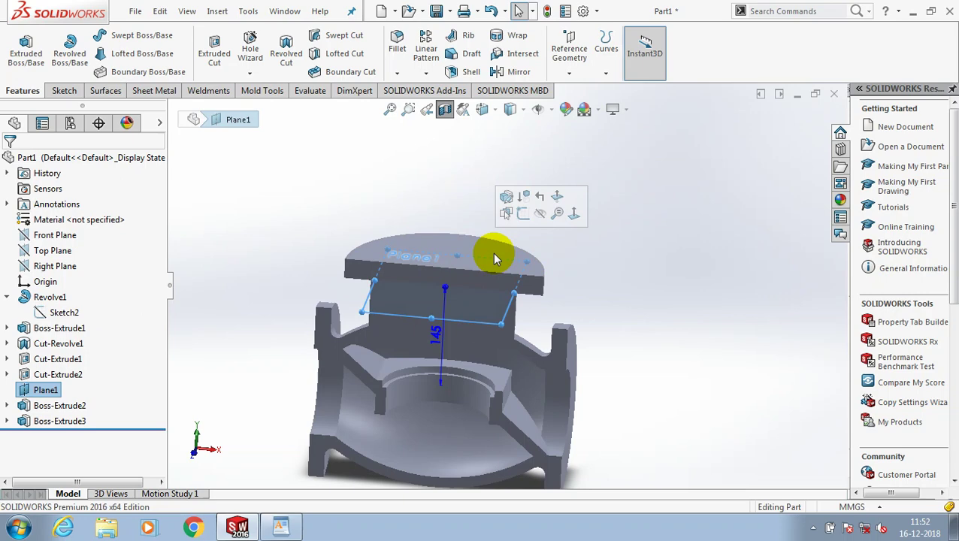
{"action": "left_click", "coordinate": [492, 256]}
{"action": "left_click", "coordinate": [63, 91]}
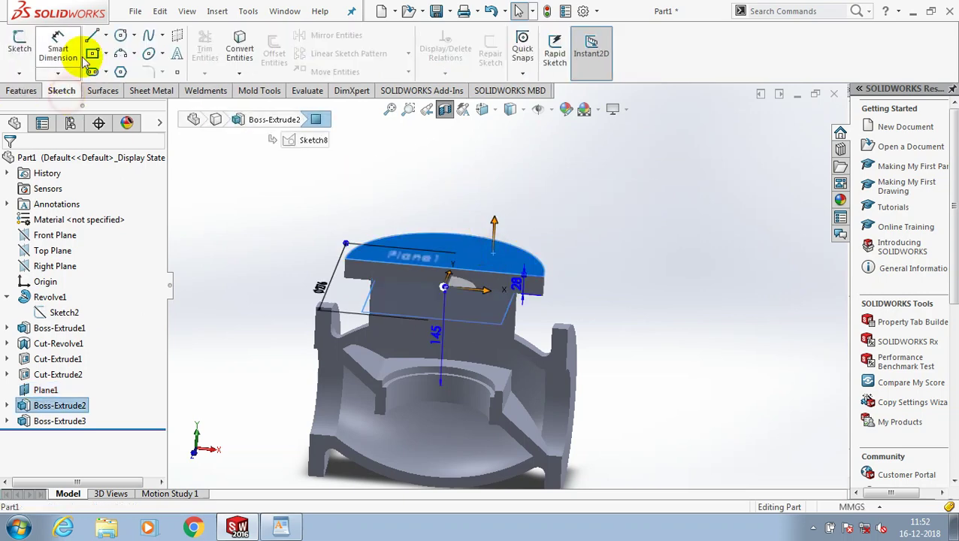
{"action": "left_click", "coordinate": [121, 36]}
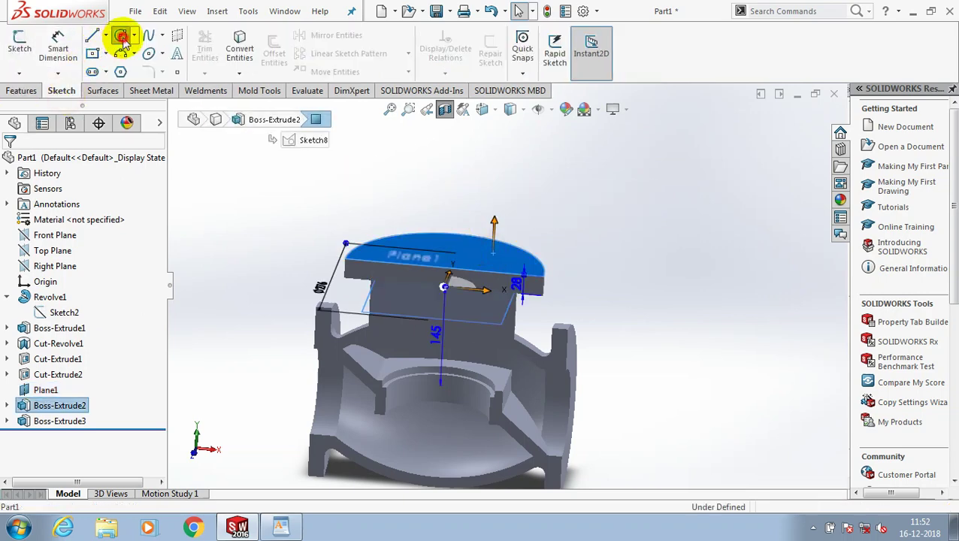
{"action": "left_click", "coordinate": [444, 267]}
{"action": "left_click", "coordinate": [511, 276]}
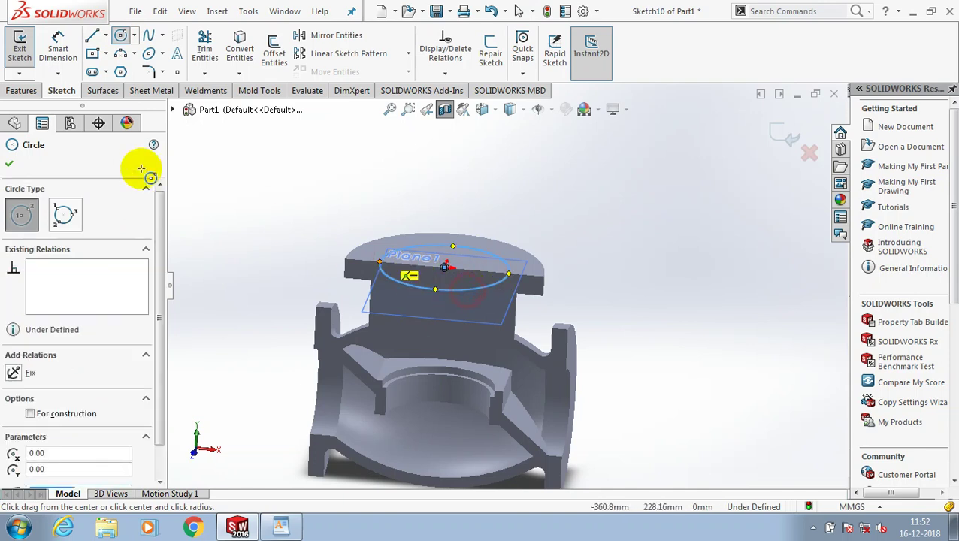
{"action": "left_click", "coordinate": [9, 166]}
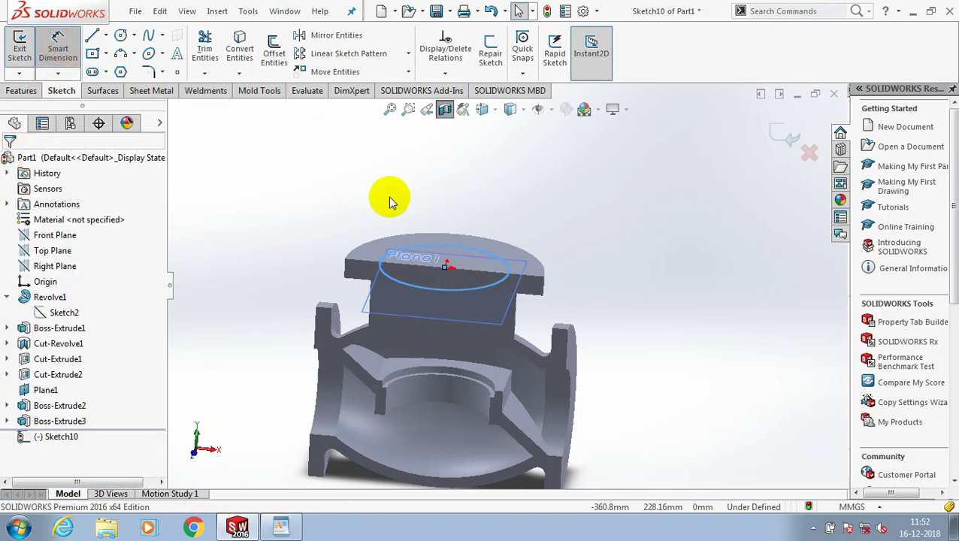
Dimension the flange-top circle to a 162 mm diameter.
{"action": "left_click", "coordinate": [399, 256]}
{"action": "left_click", "coordinate": [319, 240]}
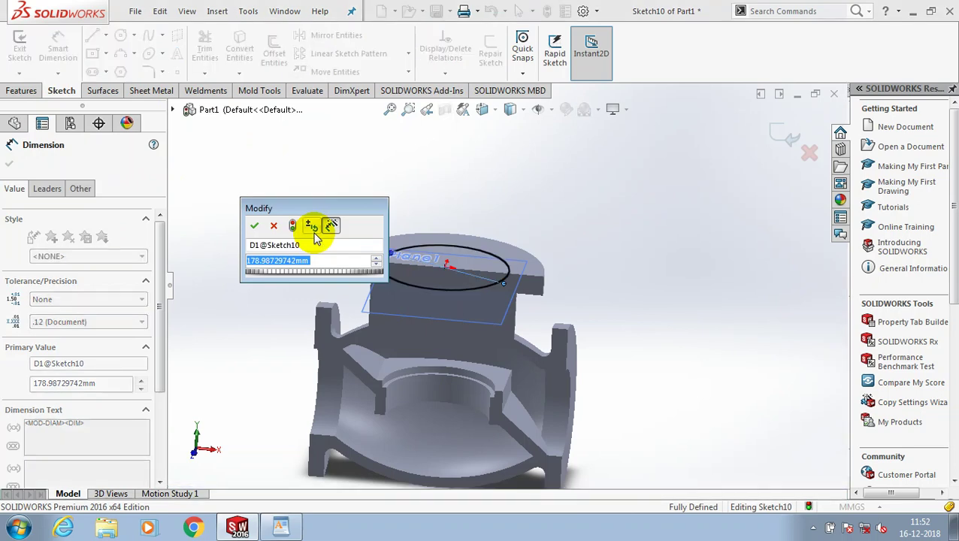
{"action": "type", "text": "162"}
{"action": "key", "text": "Return"}
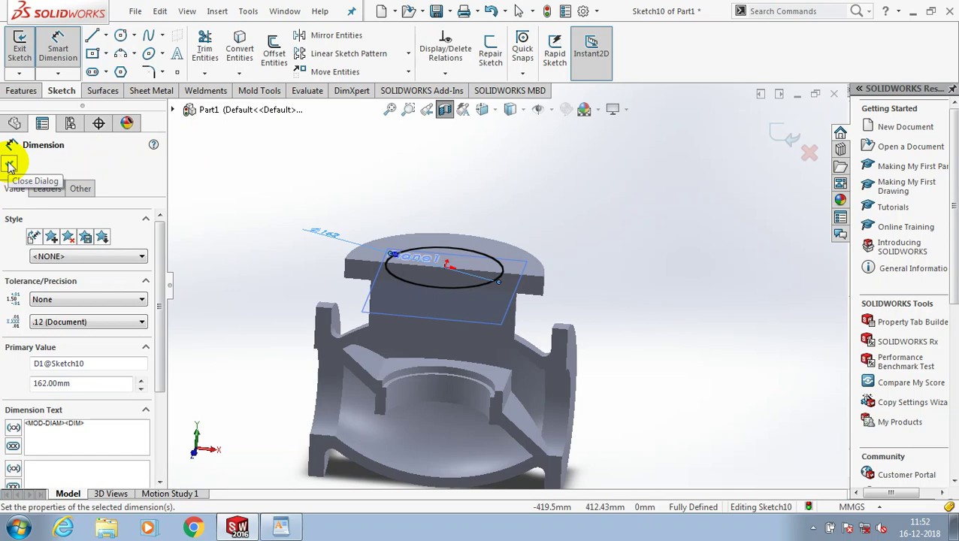
{"action": "left_click", "coordinate": [10, 167]}
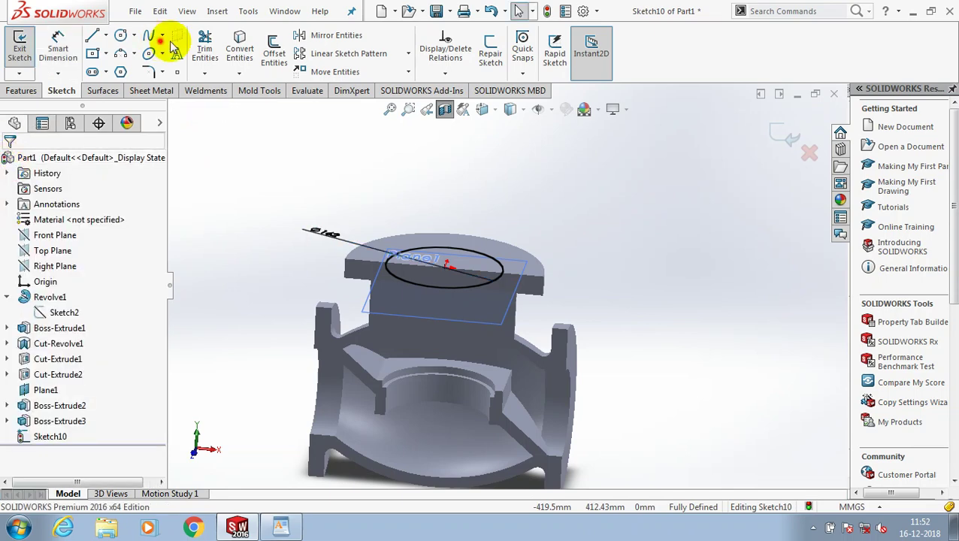
Cut the 162 mm circle 6 mm blind into the top of the flange.
{"action": "left_click", "coordinate": [215, 47]}
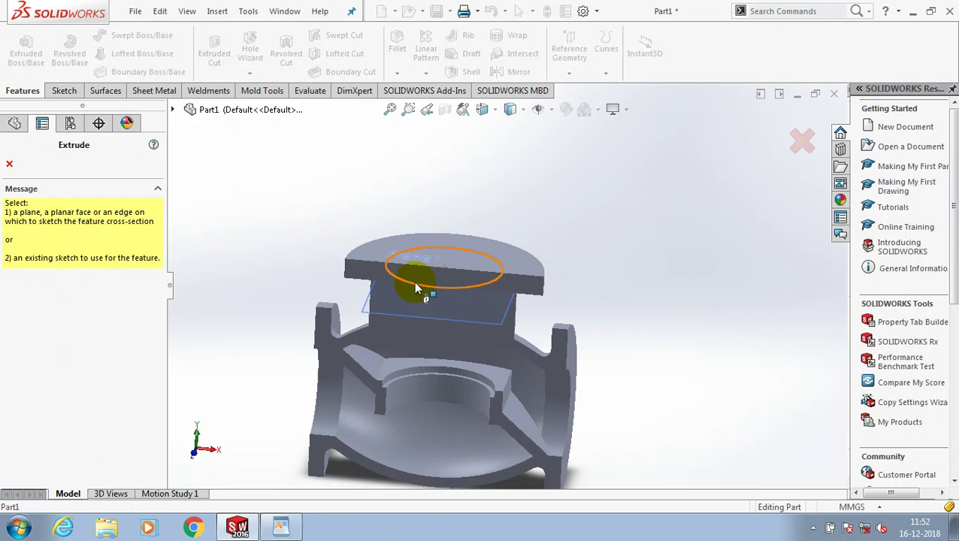
{"action": "left_click", "coordinate": [416, 286]}
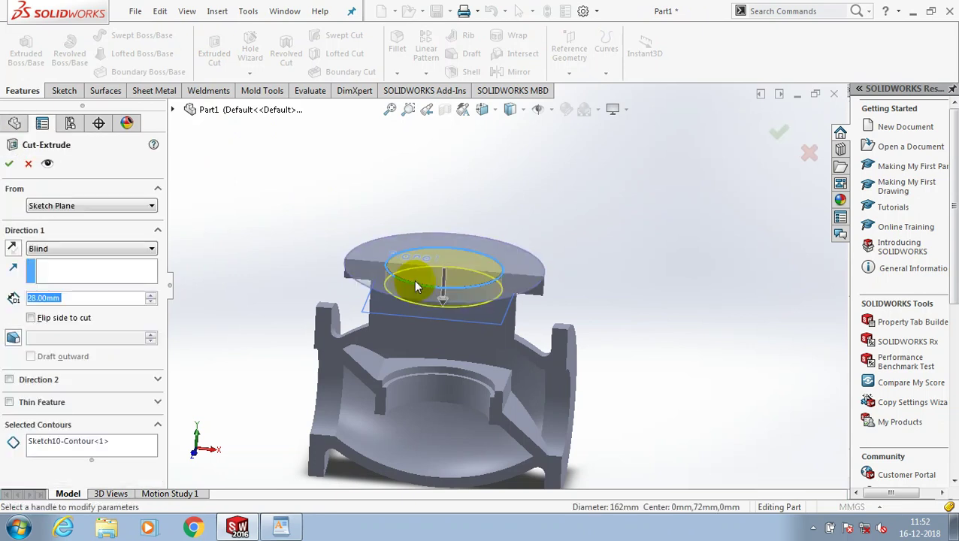
{"action": "type", "text": "6"}
{"action": "key", "text": "Return"}
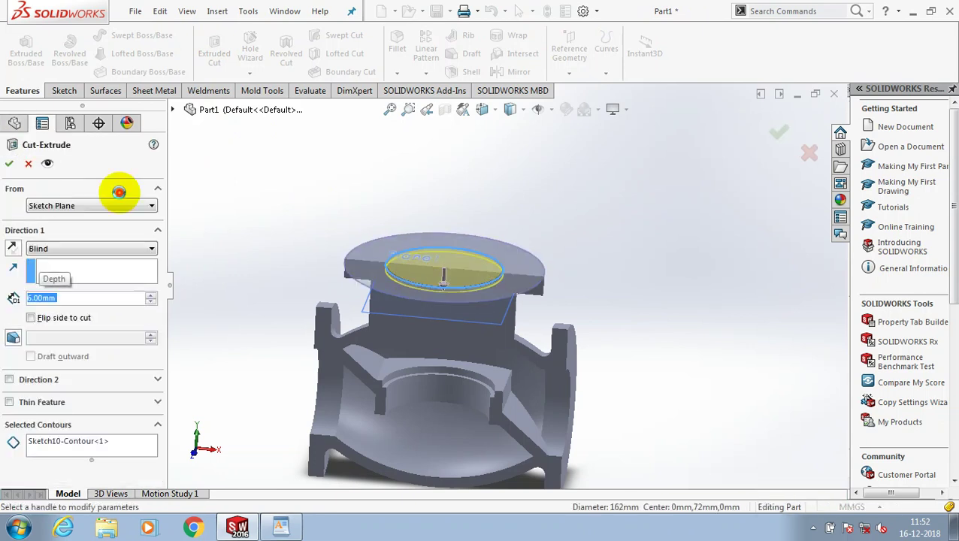
{"action": "key", "text": "Return"}
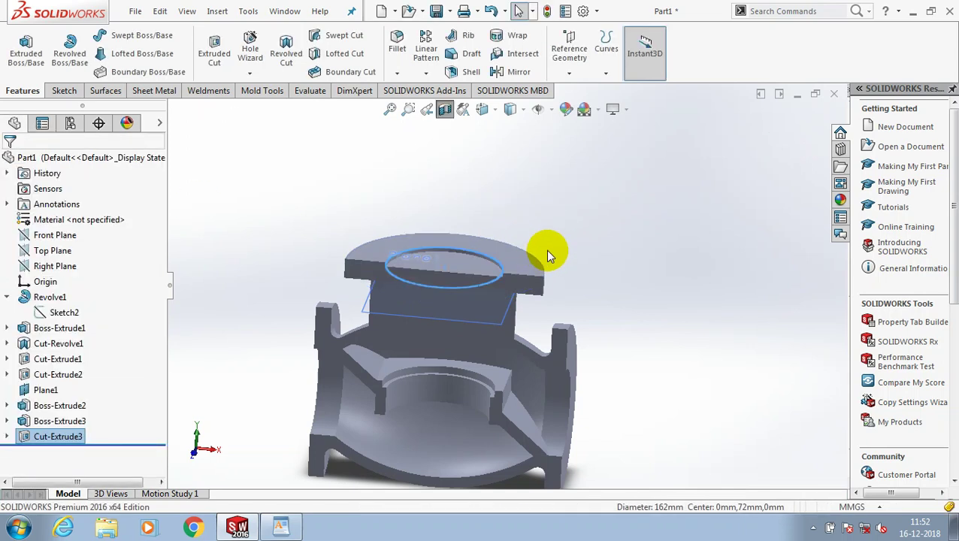
{"action": "scroll", "coordinate": [548, 255], "scroll_direction": "up", "scroll_amount": 1}
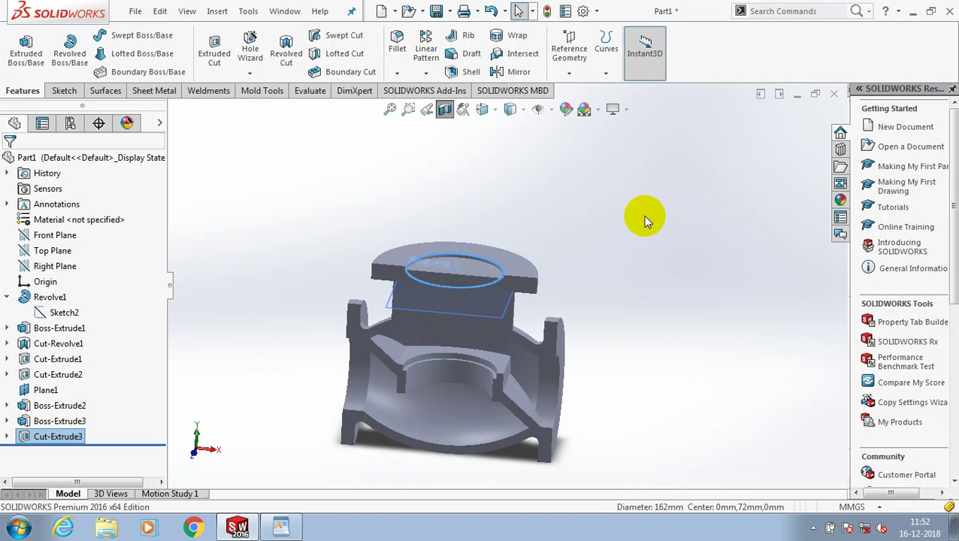
{"action": "left_click", "coordinate": [644, 216]}
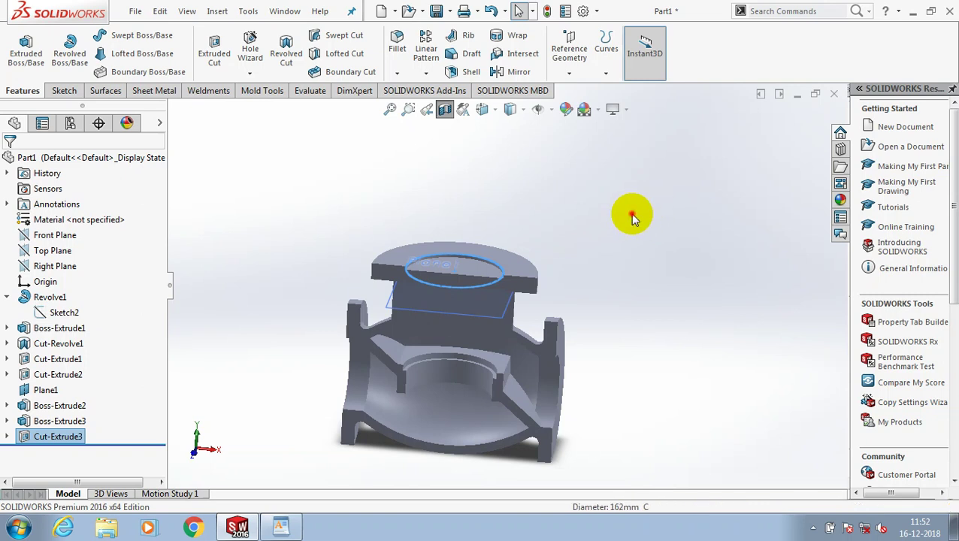
Draw a circle centred on the origin on the recessed face.
{"action": "left_click", "coordinate": [465, 273]}
{"action": "left_click", "coordinate": [64, 90]}
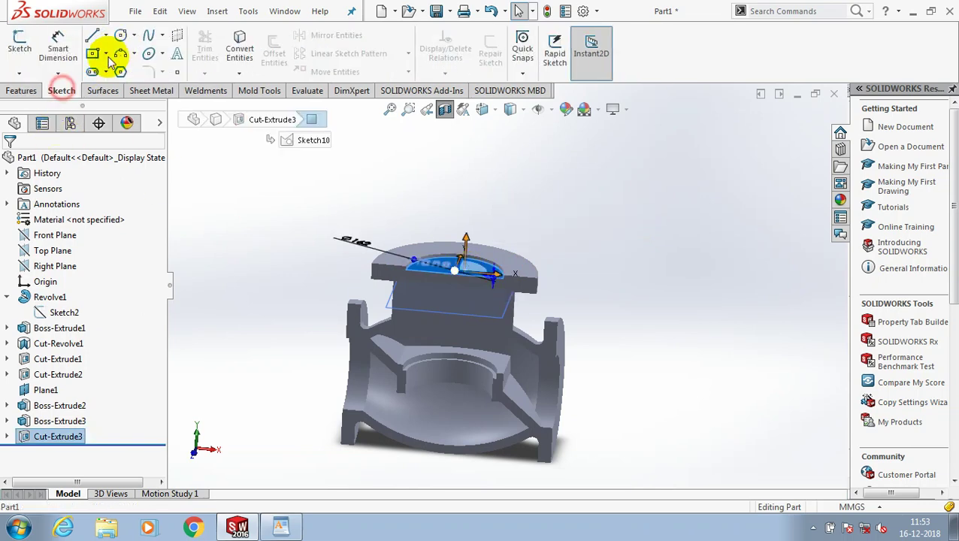
{"action": "left_click", "coordinate": [124, 33]}
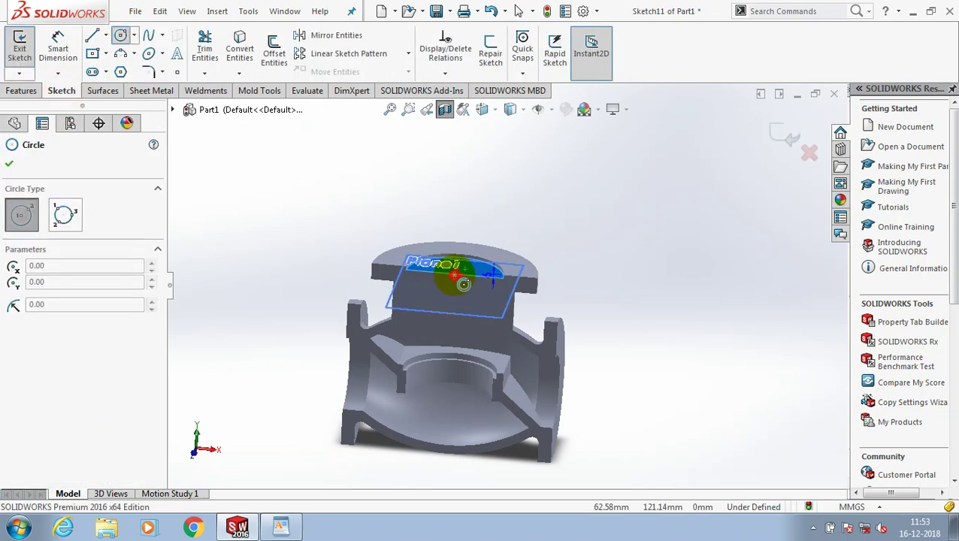
{"action": "scroll", "coordinate": [443, 260], "scroll_direction": "down", "scroll_amount": 3}
{"action": "left_click", "coordinate": [465, 276]}
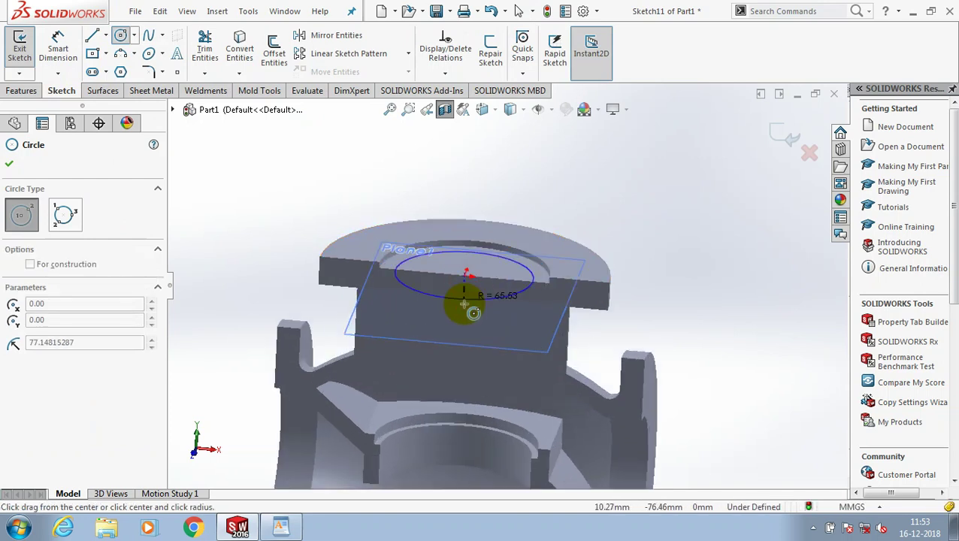
{"action": "left_click", "coordinate": [466, 305]}
{"action": "left_click", "coordinate": [10, 164]}
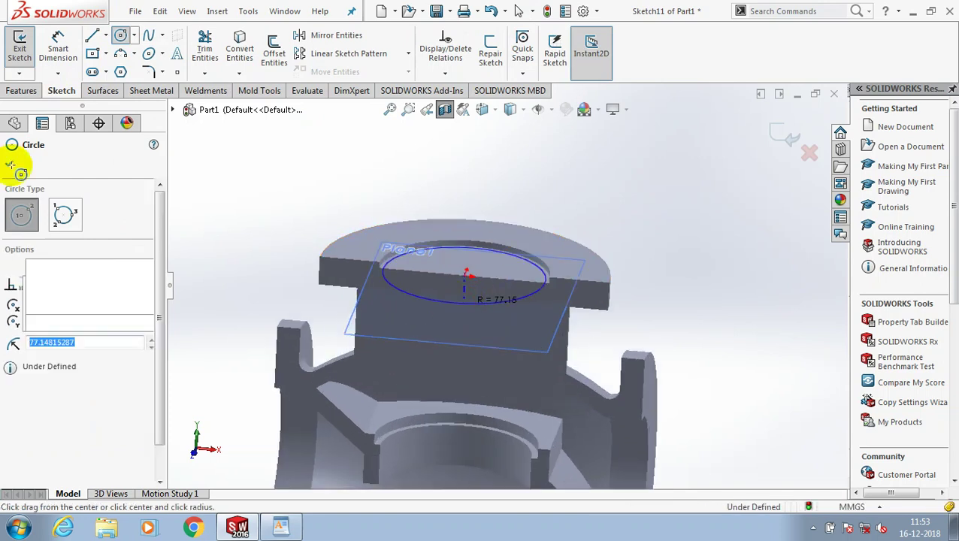
Dimension the recess circle to 170 mm diameter and exit the sketch.
{"action": "left_click", "coordinate": [54, 43]}
{"action": "left_click", "coordinate": [530, 259]}
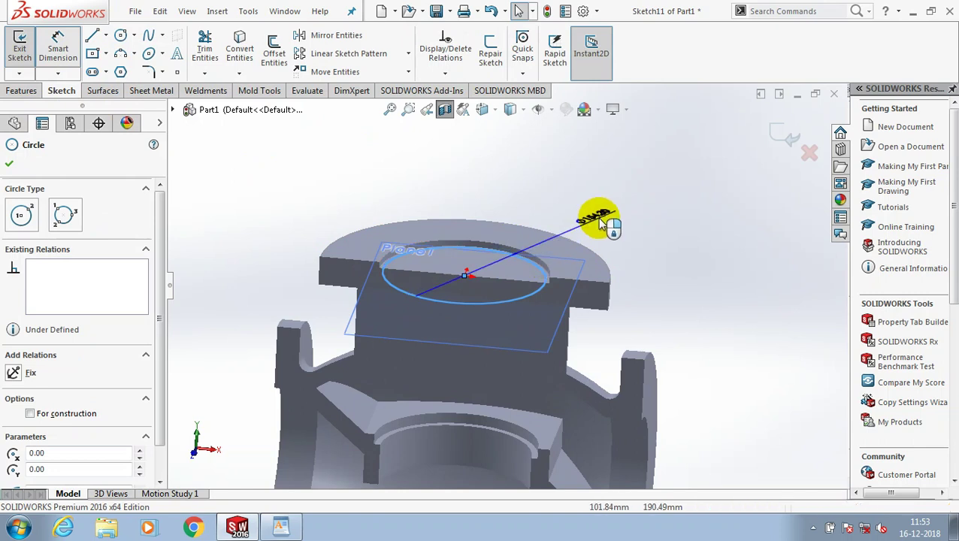
{"action": "left_click", "coordinate": [599, 222]}
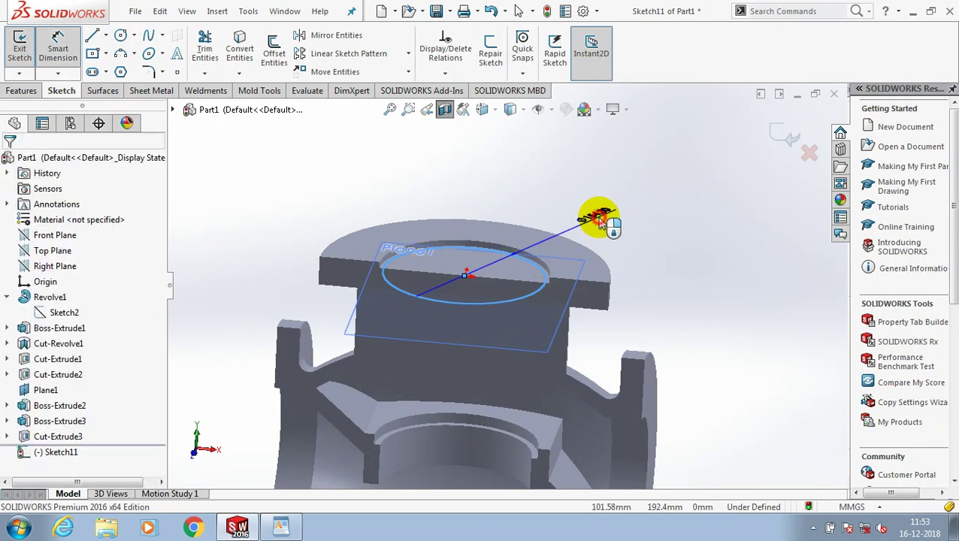
{"action": "type", "text": "17"}
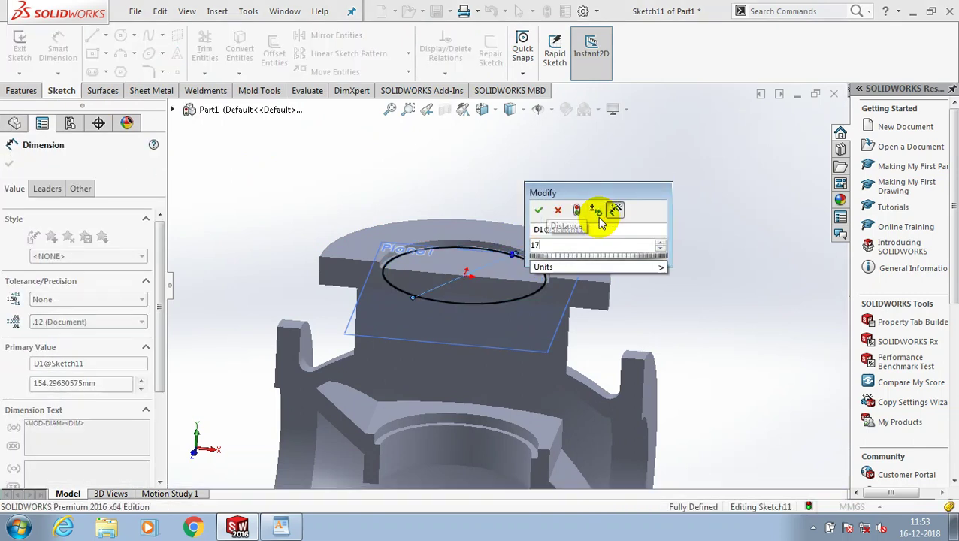
{"action": "type", "text": "0"}
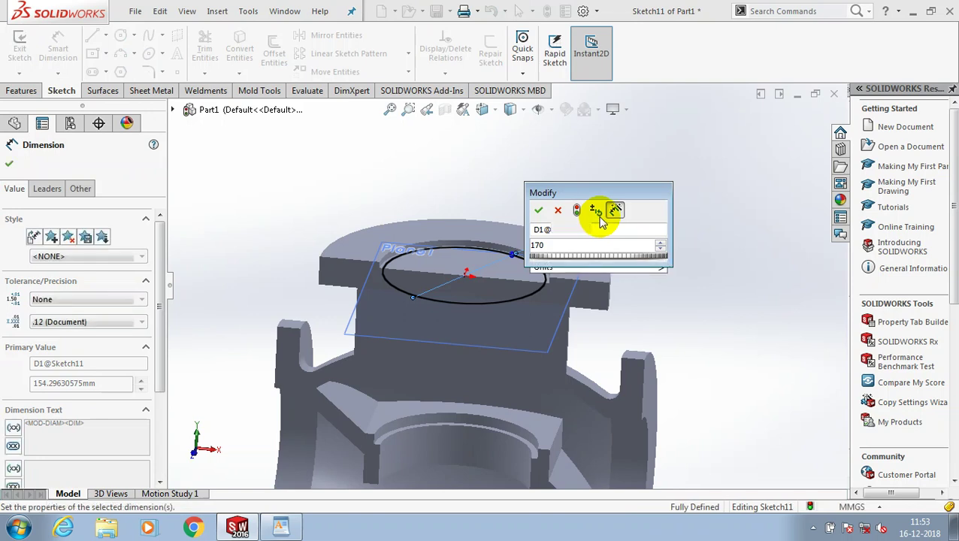
{"action": "key", "text": "Return"}
{"action": "left_click", "coordinate": [9, 164]}
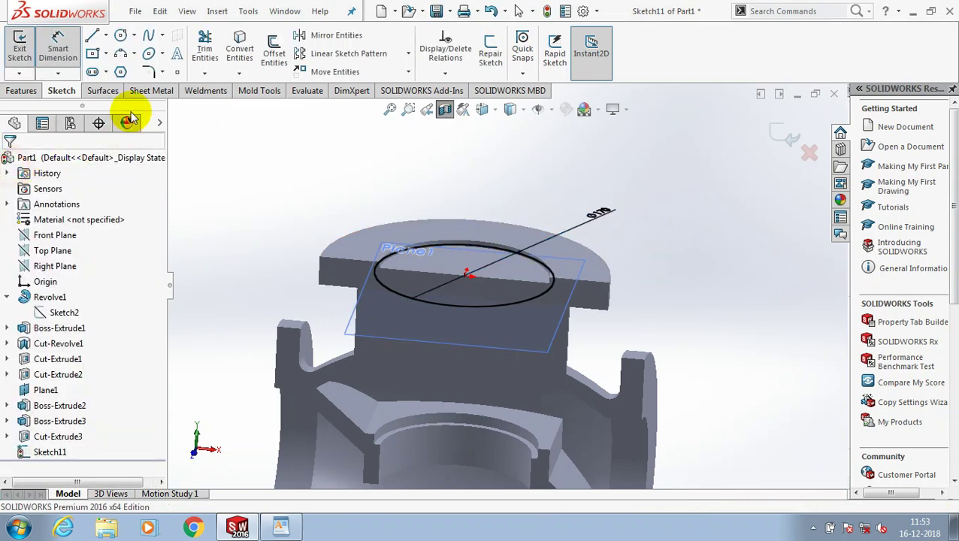
{"action": "left_click", "coordinate": [19, 49]}
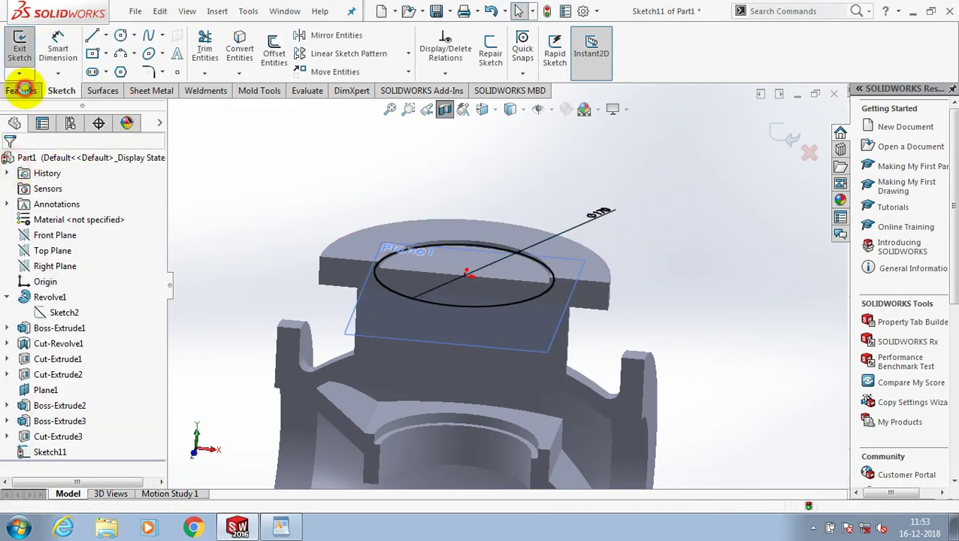
Cut the 170 mm circle 109 mm blind down into the neck.
{"action": "left_click", "coordinate": [21, 90]}
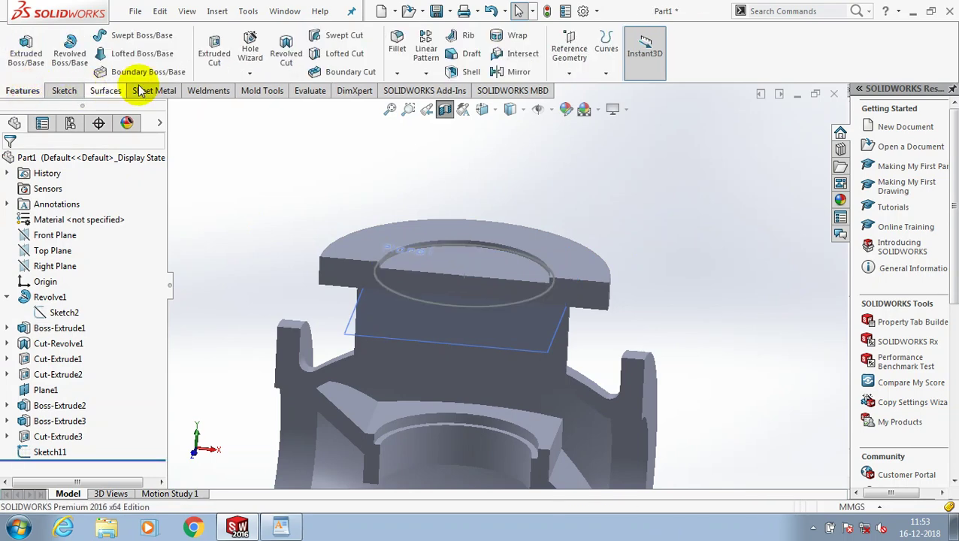
{"action": "left_click", "coordinate": [214, 51]}
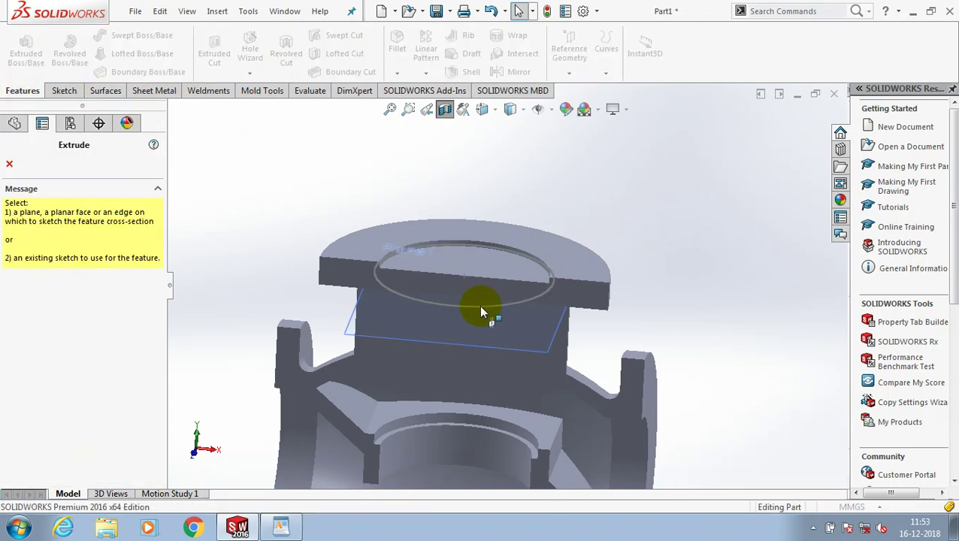
{"action": "left_click", "coordinate": [479, 306]}
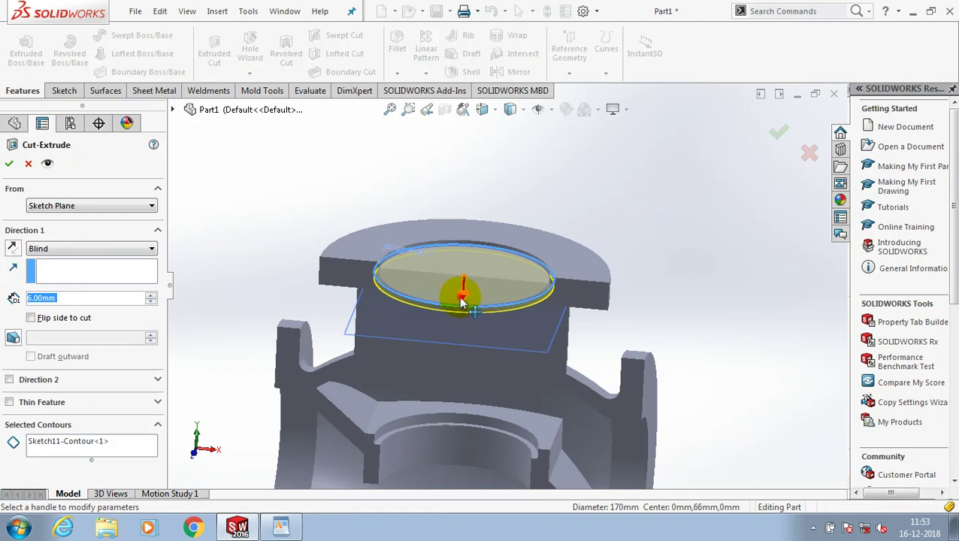
{"action": "left_click_drag", "start_coordinate": [462, 296], "coordinate": [464, 382]}
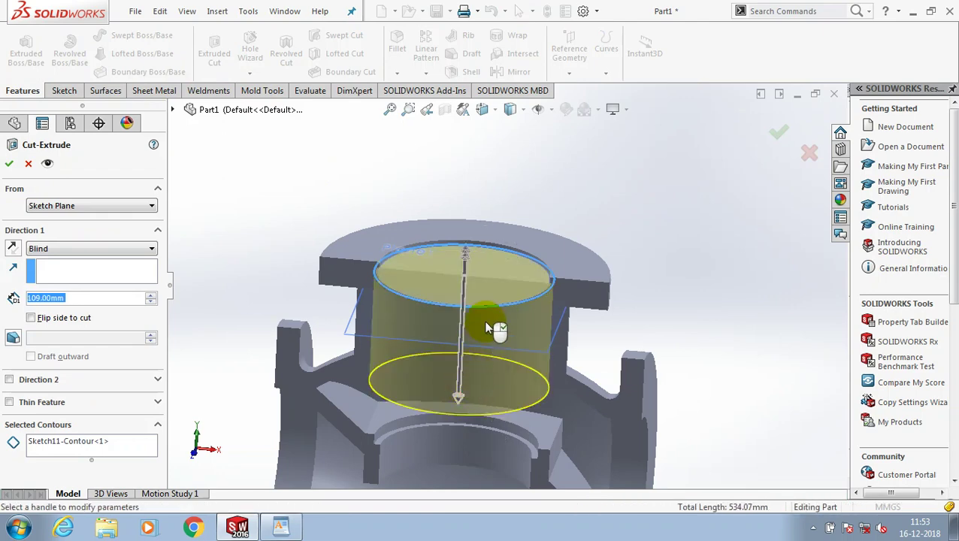
{"action": "mouse_move", "coordinate": [488, 328]}
{"action": "middle_mouse_down"}
{"action": "mouse_move", "coordinate": [484, 320]}
{"action": "mouse_move", "coordinate": [488, 328]}
{"action": "mouse_move", "coordinate": [439, 381]}
{"action": "mouse_move", "coordinate": [445, 363]}
{"action": "middle_mouse_up"}
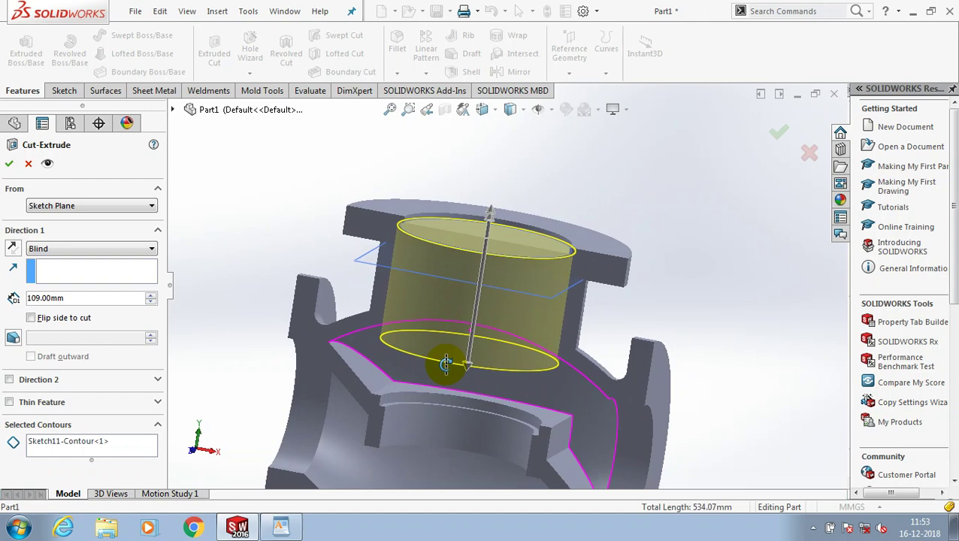
{"action": "left_click", "coordinate": [9, 163]}
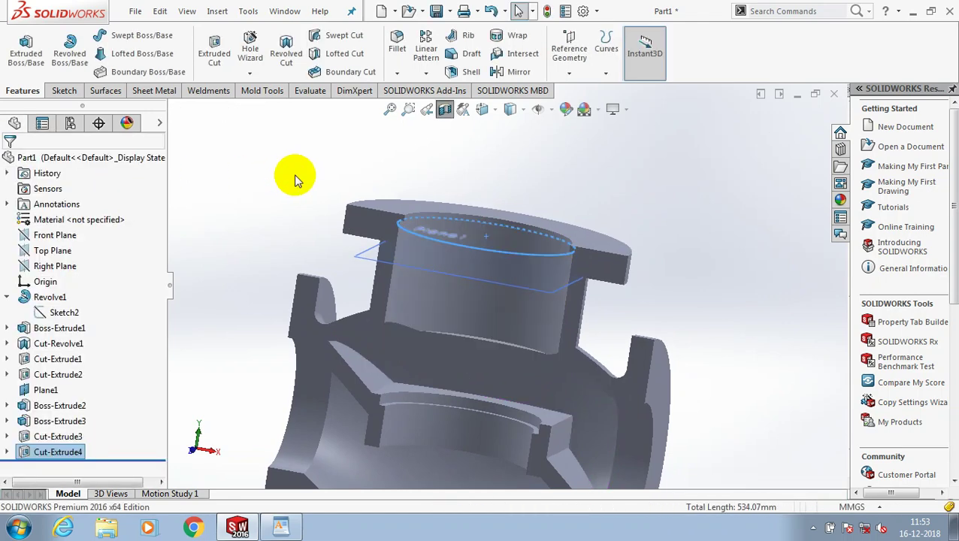
{"action": "mouse_move", "coordinate": [295, 180]}
{"action": "middle_mouse_down"}
{"action": "mouse_move", "coordinate": [306, 236]}
{"action": "mouse_move", "coordinate": [349, 247]}
{"action": "mouse_move", "coordinate": [257, 212]}
{"action": "mouse_move", "coordinate": [299, 305]}
{"action": "mouse_move", "coordinate": [292, 323]}
{"action": "mouse_move", "coordinate": [319, 269]}
{"action": "middle_mouse_up"}
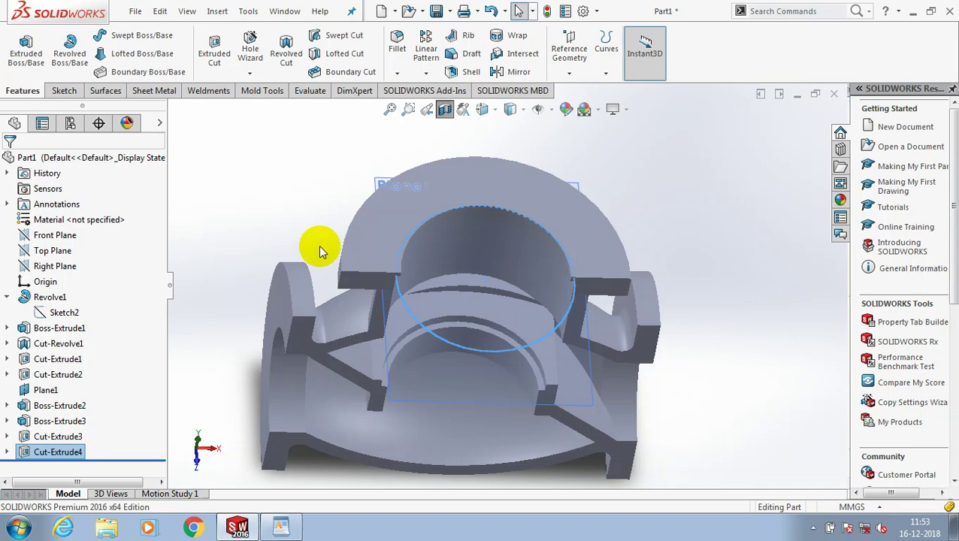
{"action": "mouse_move", "coordinate": [319, 245]}
{"action": "middle_mouse_down"}
{"action": "mouse_move", "coordinate": [236, 216]}
{"action": "mouse_move", "coordinate": [297, 265]}
{"action": "mouse_move", "coordinate": [296, 214]}
{"action": "mouse_move", "coordinate": [307, 251]}
{"action": "mouse_move", "coordinate": [64, 451]}
{"action": "middle_mouse_up"}
Edit Cut-Extrude4 to deepen the bore from 109 mm to 139 mm.
{"action": "right_click", "coordinate": [64, 452]}
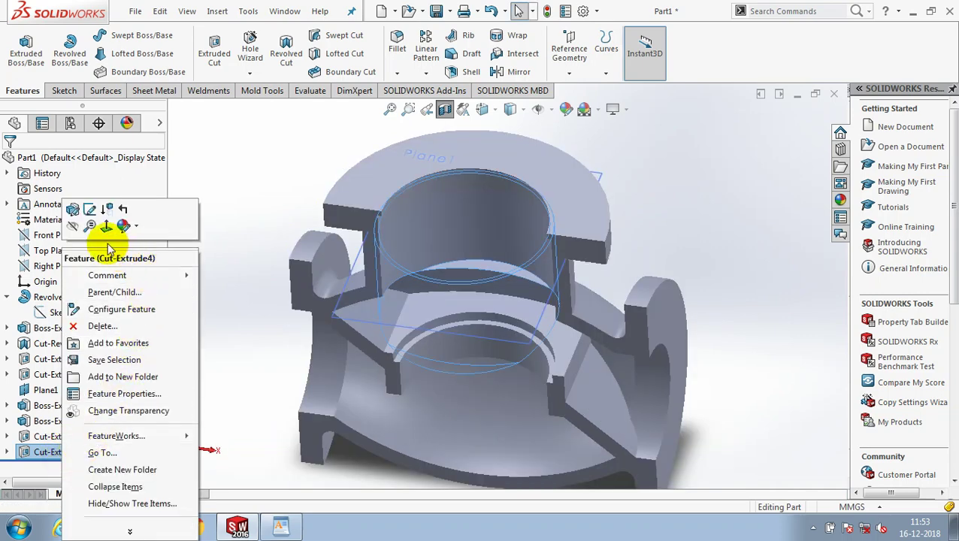
{"action": "left_click", "coordinate": [89, 210]}
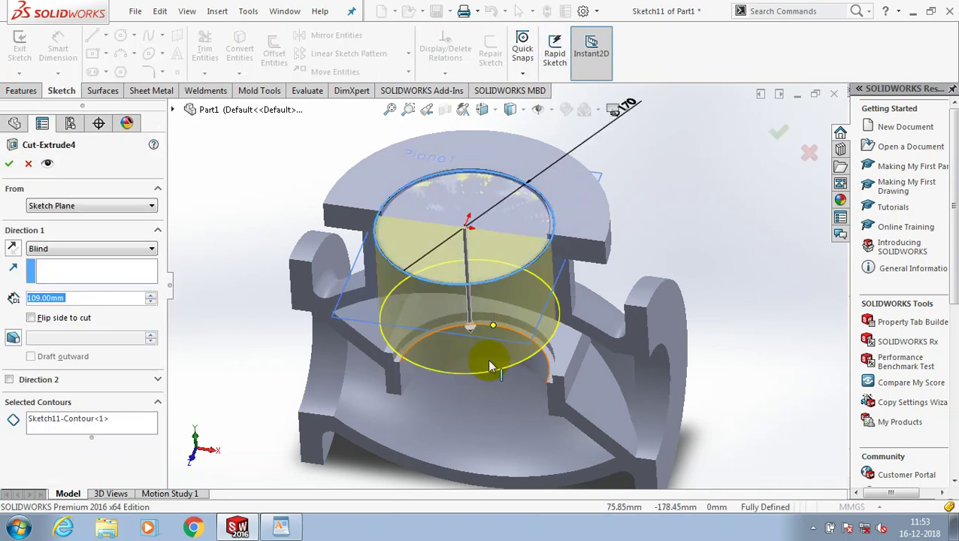
{"action": "key", "text": "Up"}
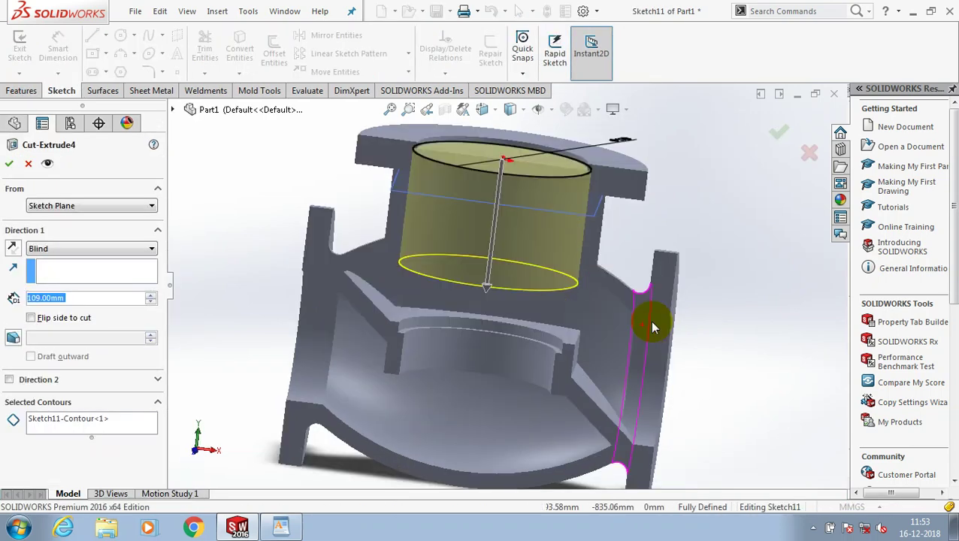
{"action": "key", "text": "Up"}
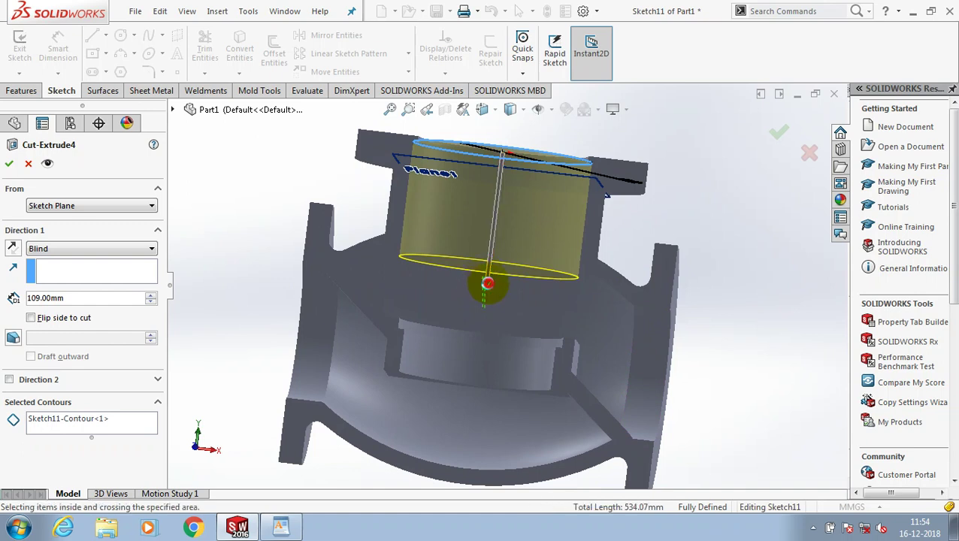
{"action": "left_click_drag", "start_coordinate": [485, 278], "coordinate": [486, 305]}
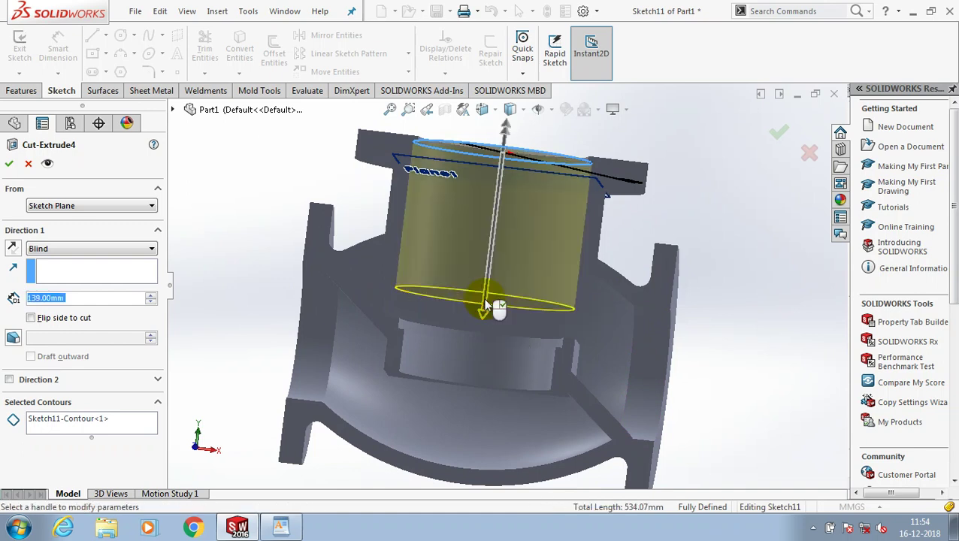
{"action": "left_click", "coordinate": [9, 163]}
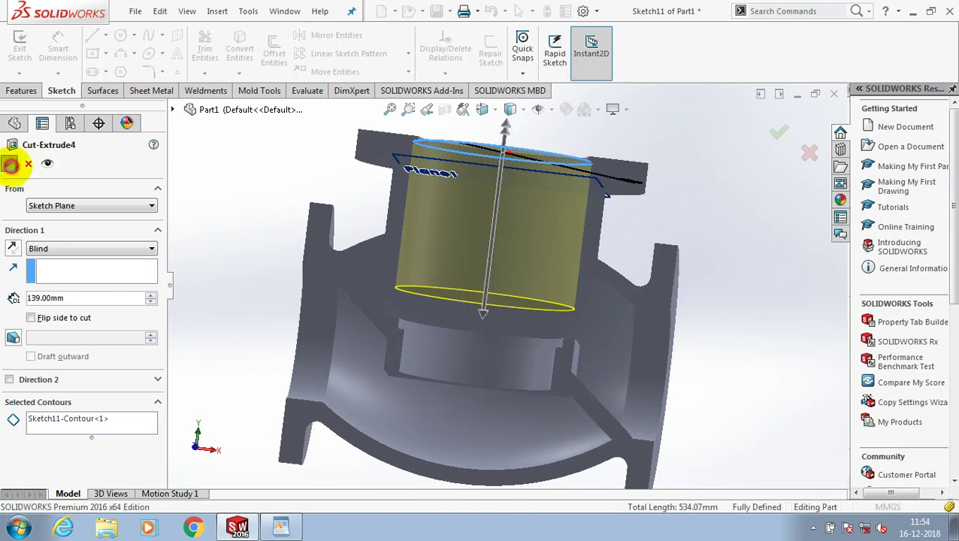
{"action": "middle_click_drag", "start_coordinate": [732, 237], "coordinate": [698, 317]}
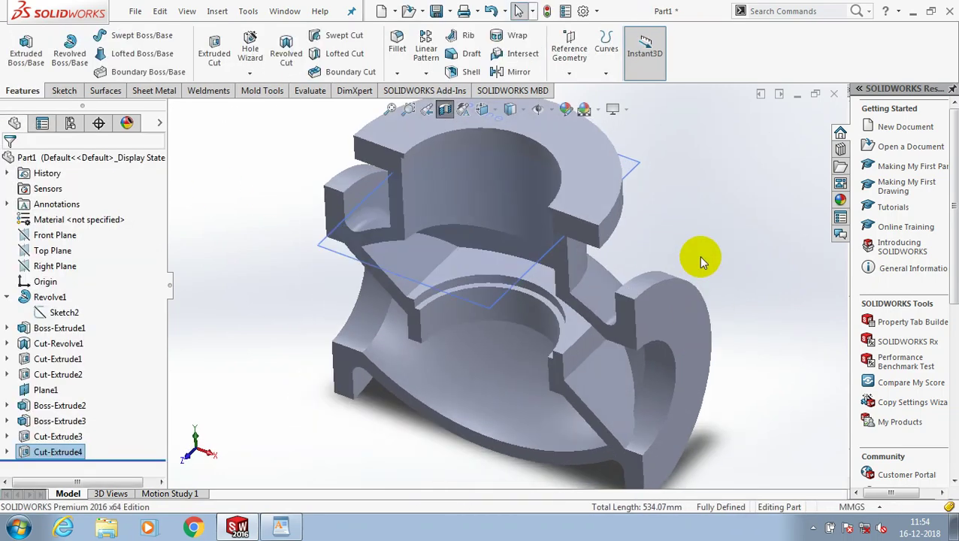
{"action": "mouse_move", "coordinate": [696, 266]}
{"action": "middle_mouse_down"}
{"action": "mouse_move", "coordinate": [728, 187]}
{"action": "mouse_move", "coordinate": [746, 254]}
{"action": "mouse_move", "coordinate": [593, 204]}
{"action": "middle_mouse_up"}
Apply a yellow appearance to the entire valve body and rotate it for inspection.
{"action": "right_click", "coordinate": [571, 220]}
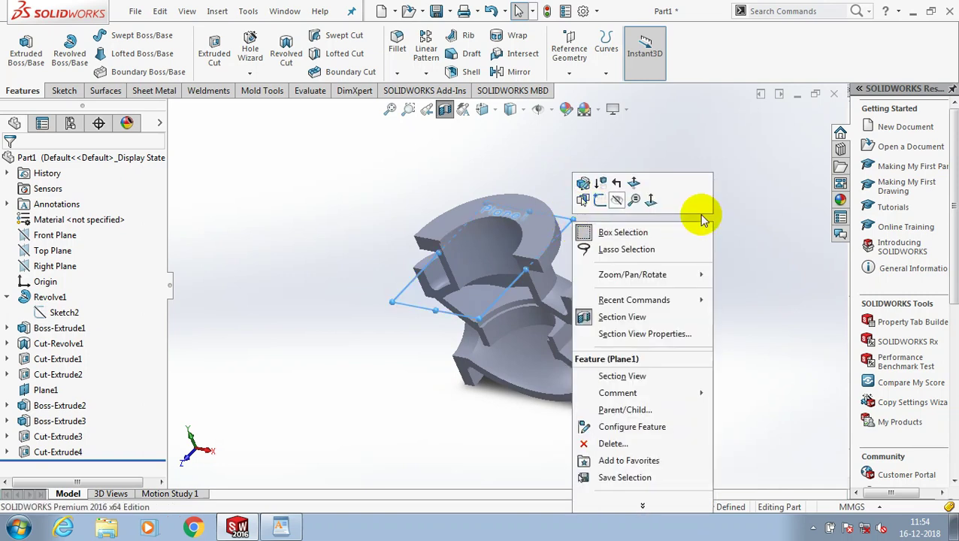
{"action": "left_click", "coordinate": [712, 192]}
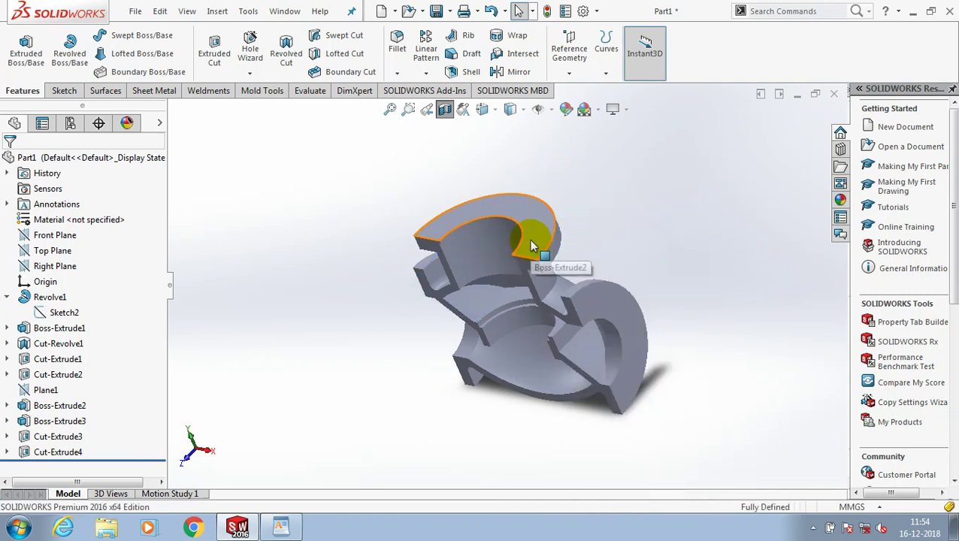
{"action": "right_click", "coordinate": [529, 239]}
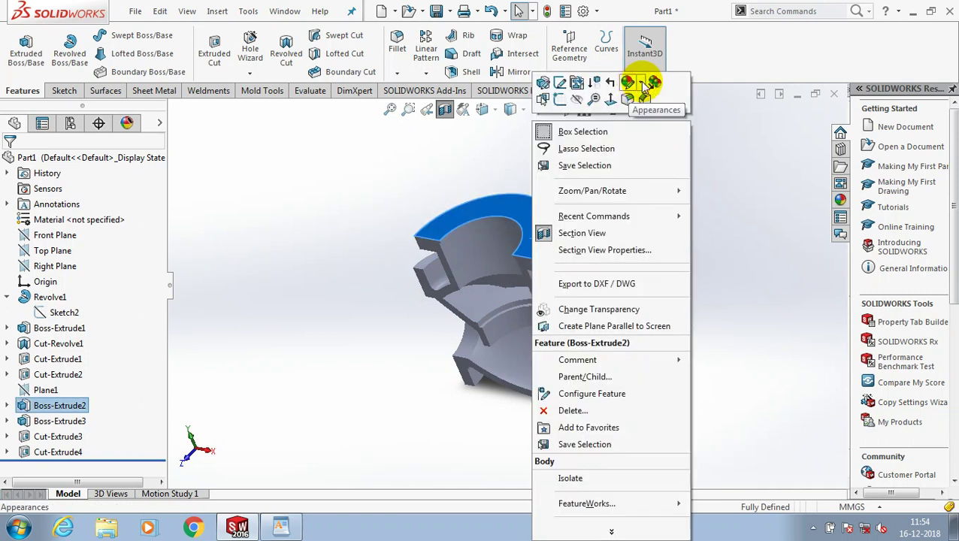
{"action": "left_click", "coordinate": [643, 84]}
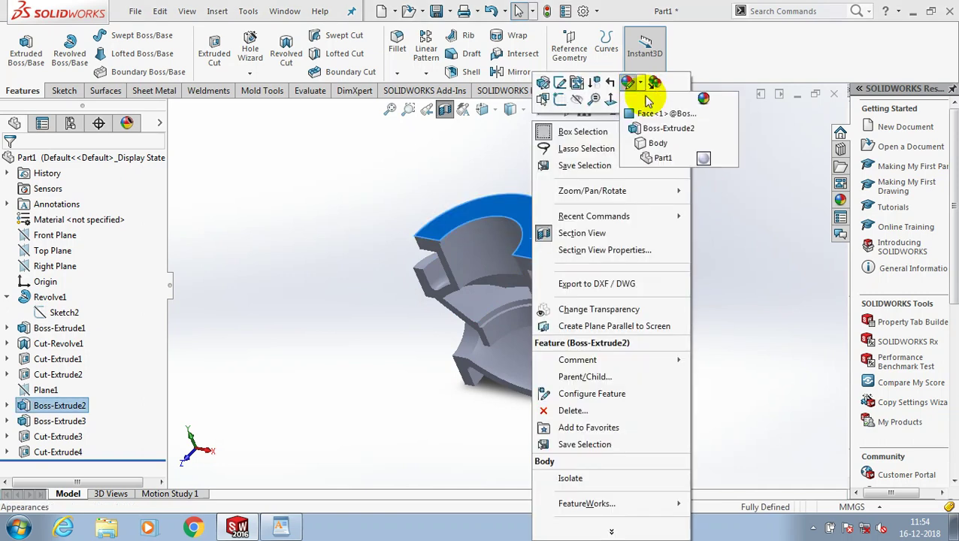
{"action": "left_click", "coordinate": [658, 142]}
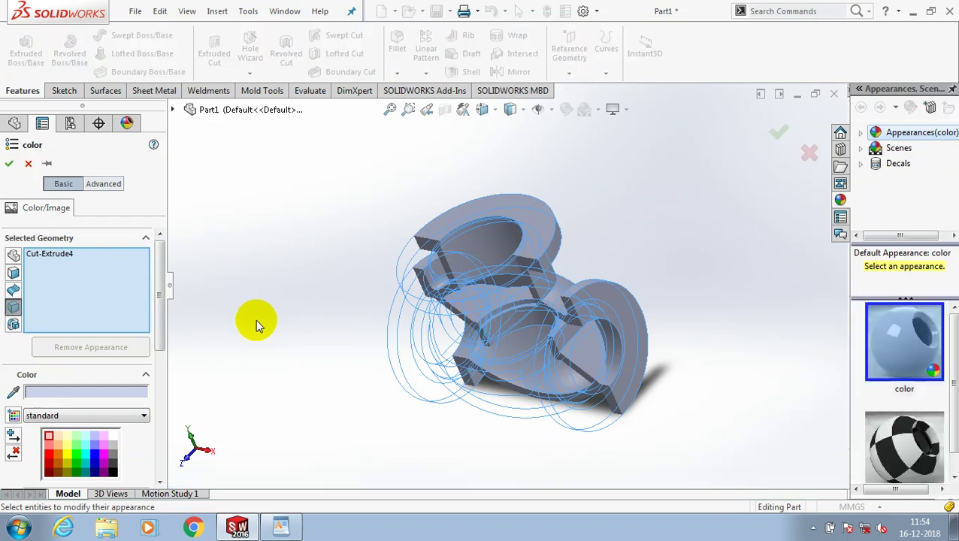
{"action": "left_click", "coordinate": [87, 463]}
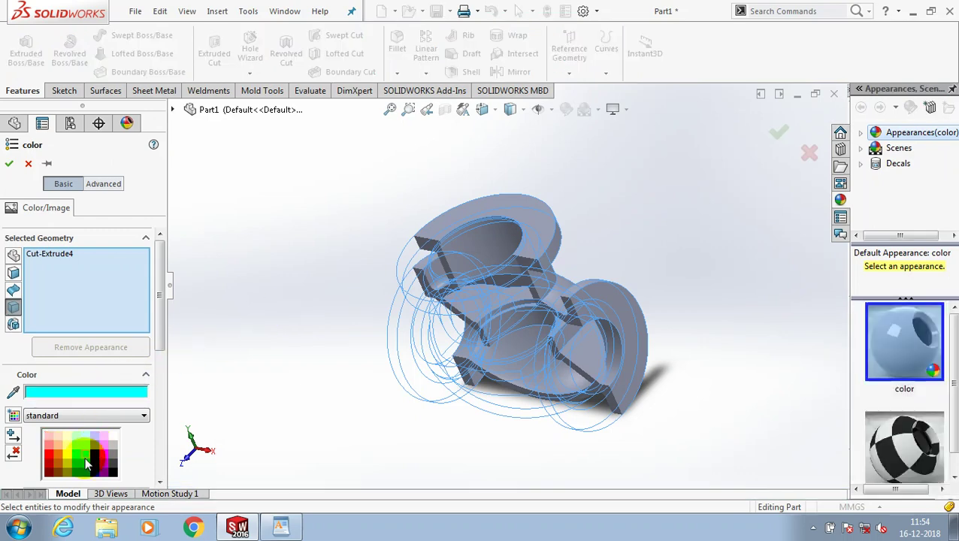
{"action": "left_click", "coordinate": [64, 454]}
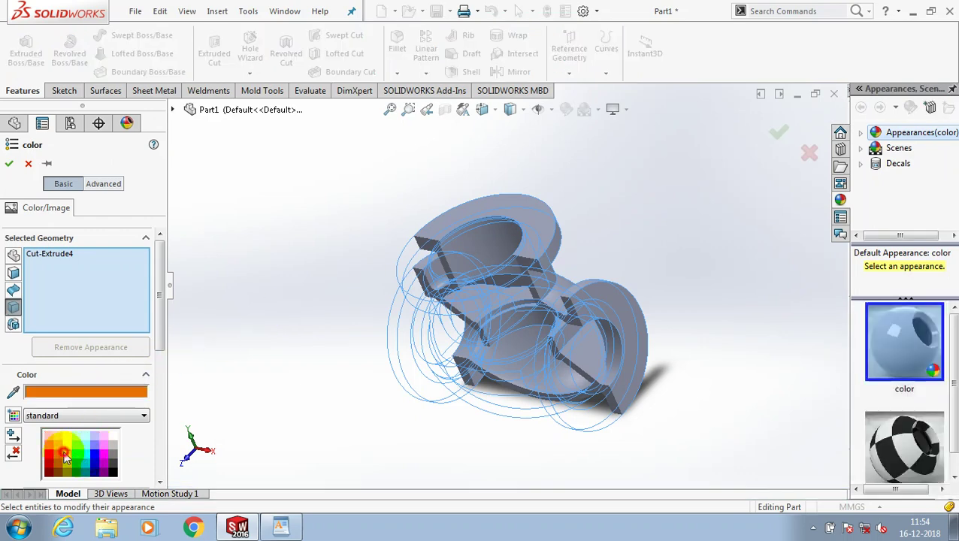
{"action": "left_click", "coordinate": [66, 443]}
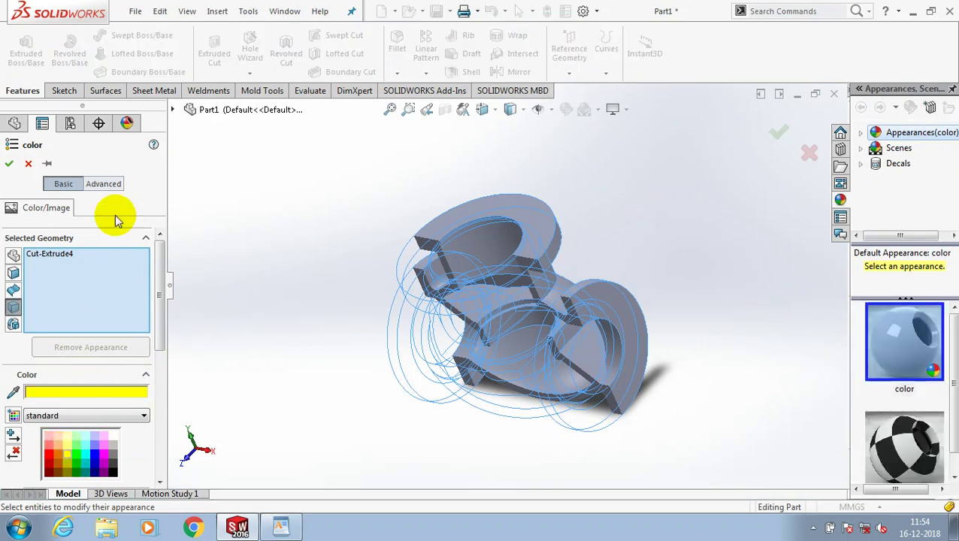
{"action": "left_click", "coordinate": [11, 163]}
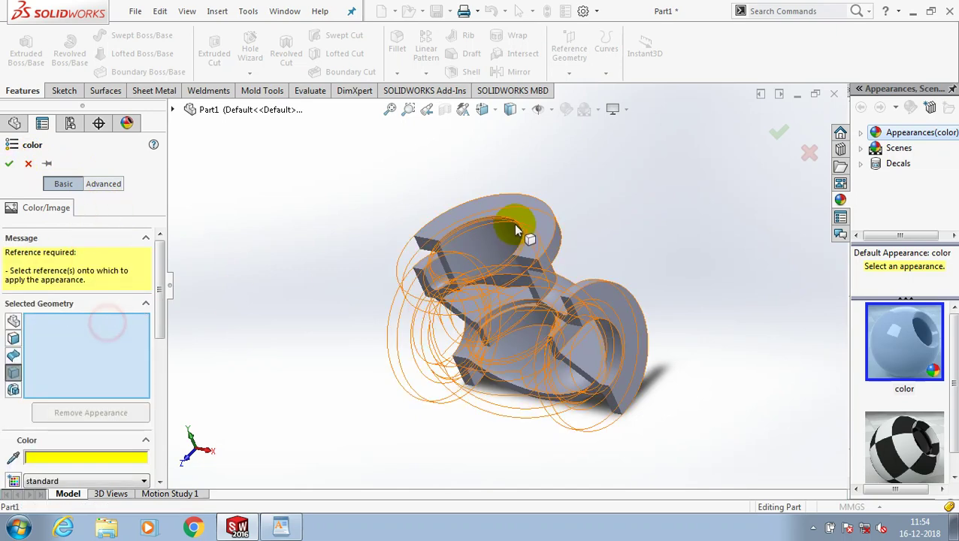
{"action": "left_click", "coordinate": [532, 215]}
{"action": "left_click", "coordinate": [11, 164]}
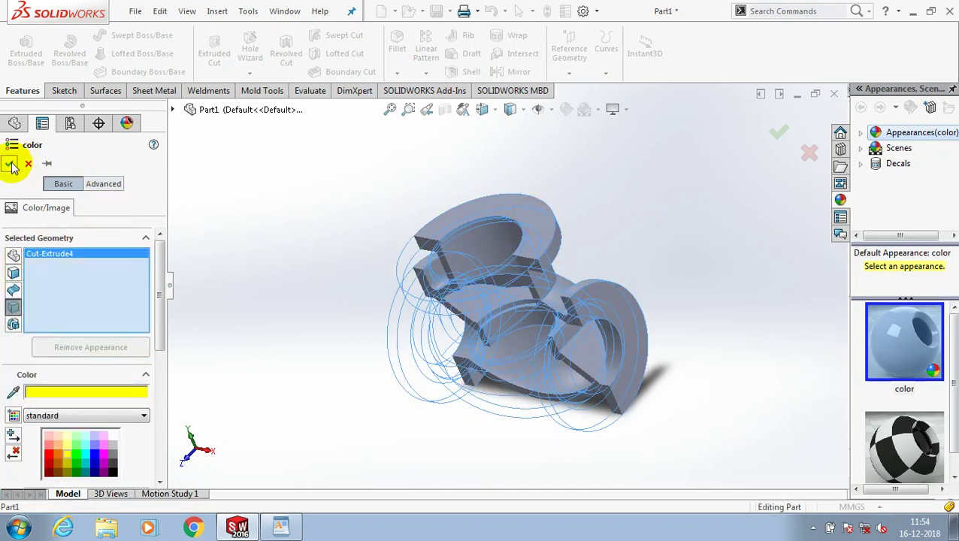
{"action": "mouse_move", "coordinate": [326, 231]}
{"action": "middle_mouse_down"}
{"action": "mouse_move", "coordinate": [349, 174]}
{"action": "mouse_move", "coordinate": [754, 257]}
{"action": "mouse_move", "coordinate": [662, 300]}
{"action": "mouse_move", "coordinate": [664, 278]}
{"action": "mouse_move", "coordinate": [703, 318]}
{"action": "middle_mouse_up"}
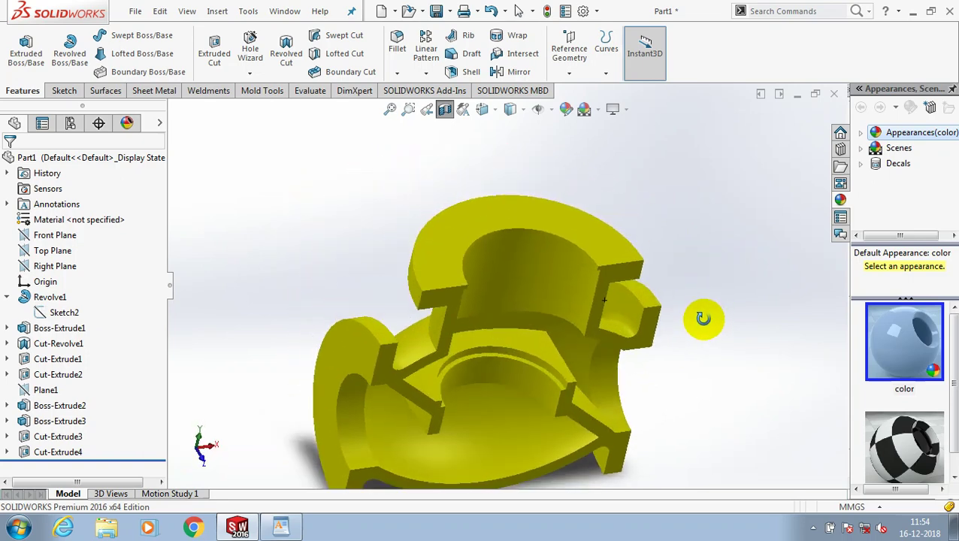
{"action": "left_click", "coordinate": [444, 110]}
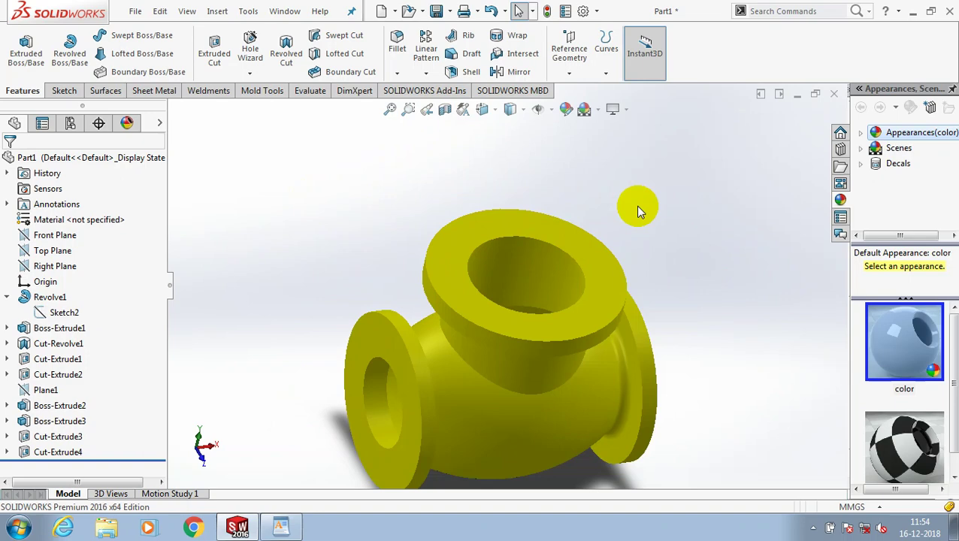
{"action": "mouse_move", "coordinate": [636, 208]}
{"action": "middle_mouse_down"}
{"action": "mouse_move", "coordinate": [685, 252]}
{"action": "mouse_move", "coordinate": [707, 227]}
{"action": "middle_mouse_up"}
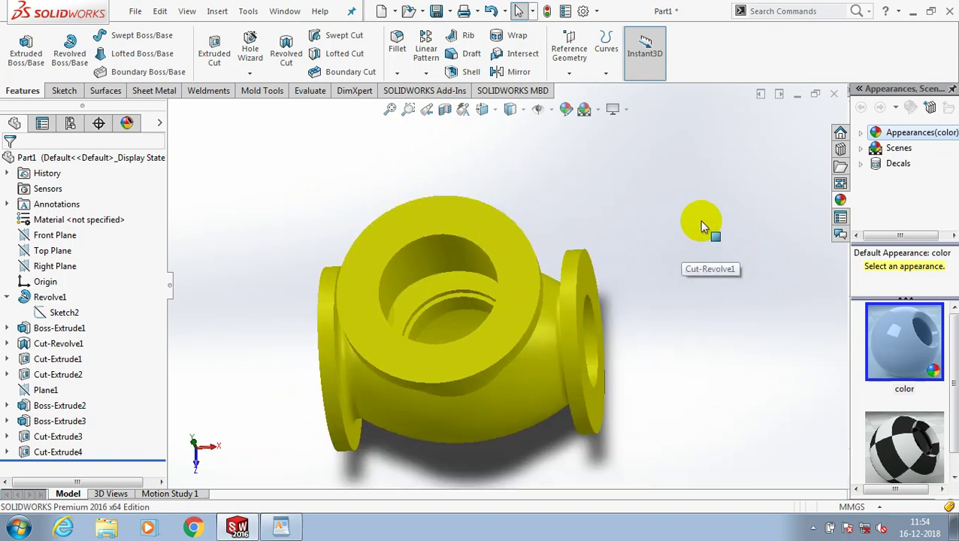
{"action": "middle_click_drag", "start_coordinate": [659, 272], "coordinate": [704, 204]}
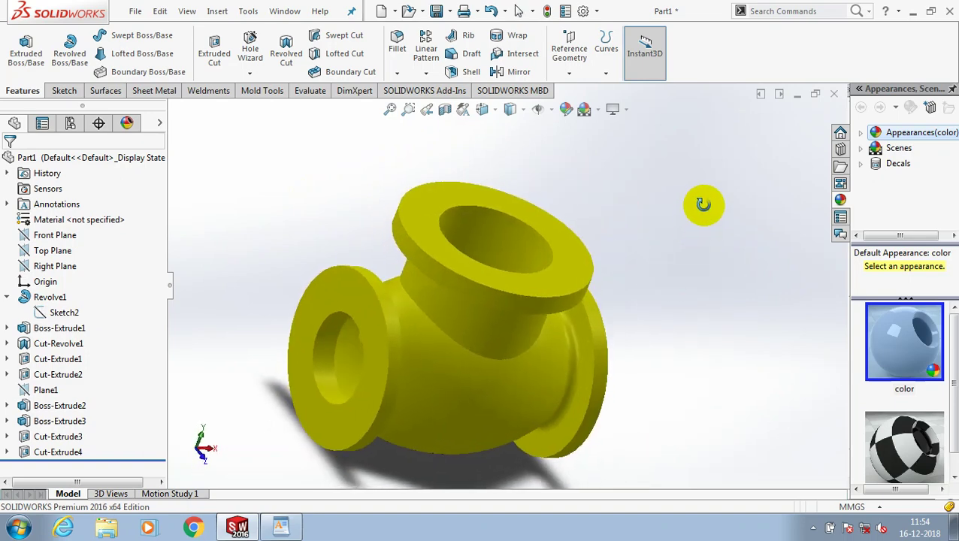
{"action": "left_click", "coordinate": [444, 110]}
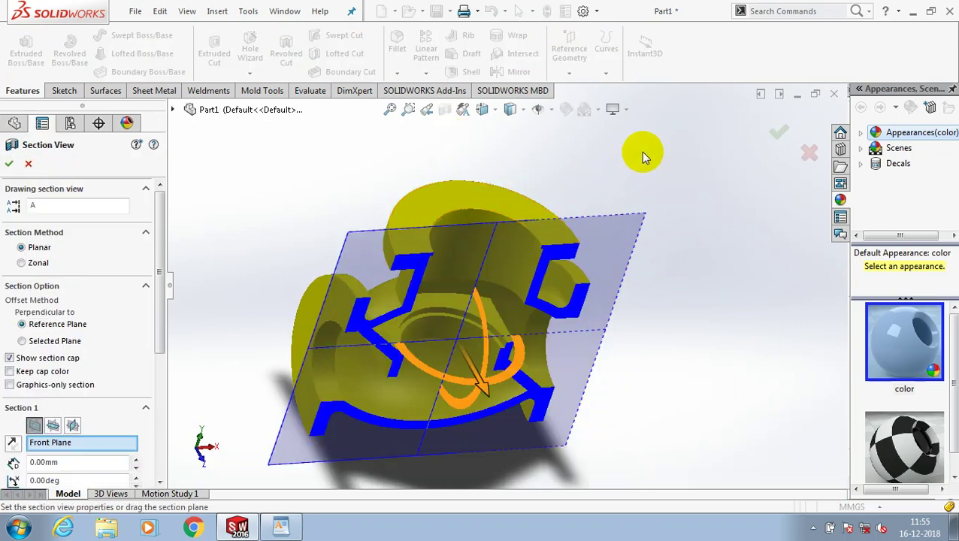
{"action": "left_click", "coordinate": [772, 138]}
{"action": "mouse_move", "coordinate": [718, 197]}
{"action": "middle_mouse_down"}
{"action": "mouse_move", "coordinate": [696, 253]}
{"action": "mouse_move", "coordinate": [665, 212]}
{"action": "mouse_move", "coordinate": [642, 224]}
{"action": "middle_mouse_up"}
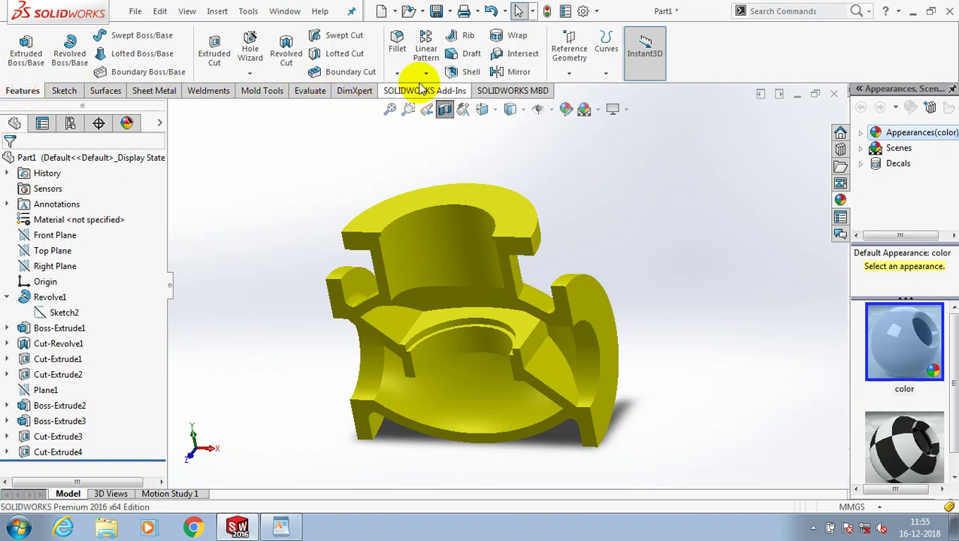
Select seven inner edges of the valve's internal partition for a fillet.
{"action": "left_click", "coordinate": [397, 45]}
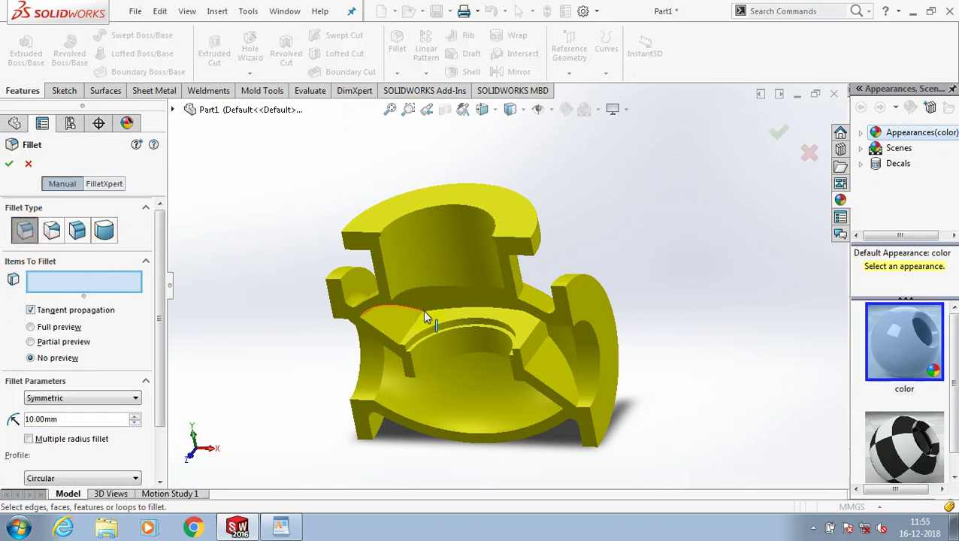
{"action": "scroll", "coordinate": [424, 313], "scroll_direction": "down", "scroll_amount": 3}
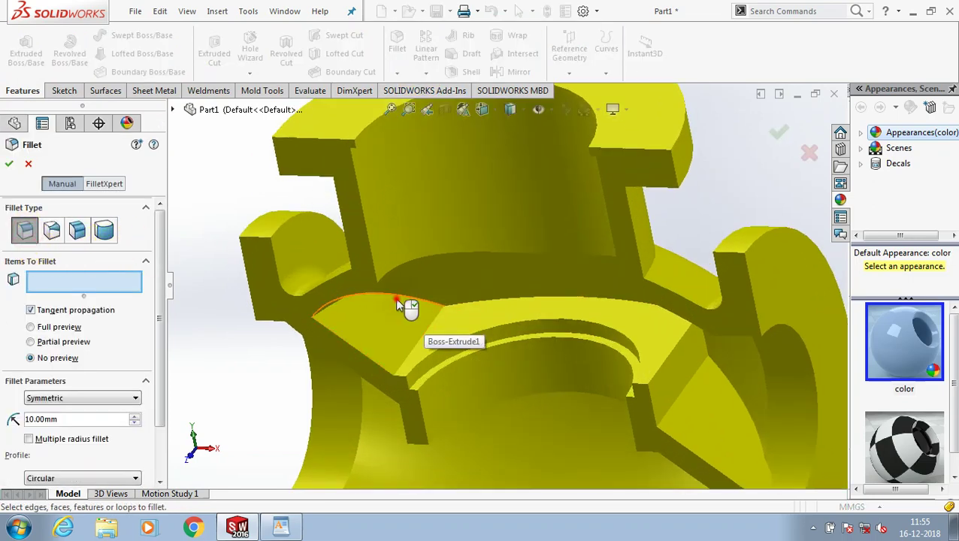
{"action": "left_click", "coordinate": [397, 300]}
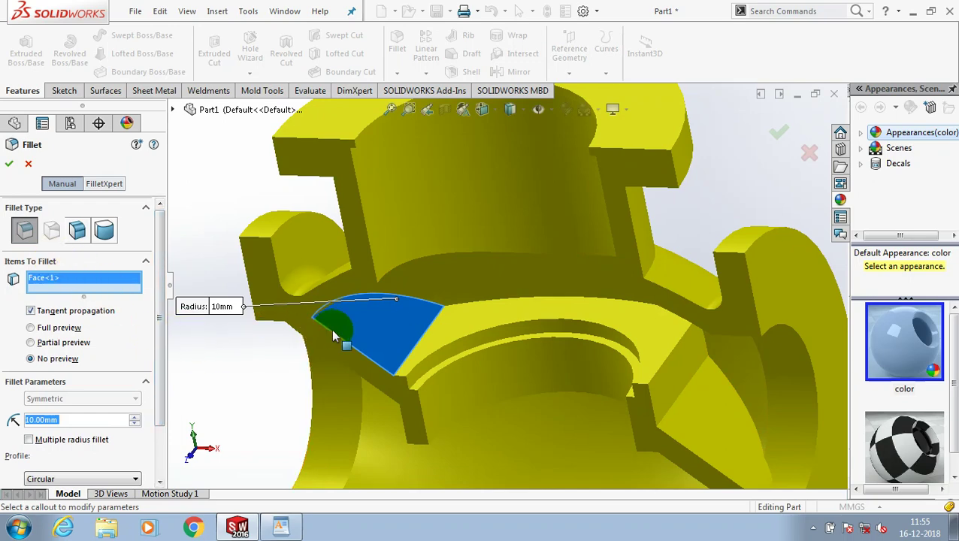
{"action": "right_click", "coordinate": [135, 280]}
{"action": "left_click", "coordinate": [154, 291]}
{"action": "left_click", "coordinate": [413, 301]}
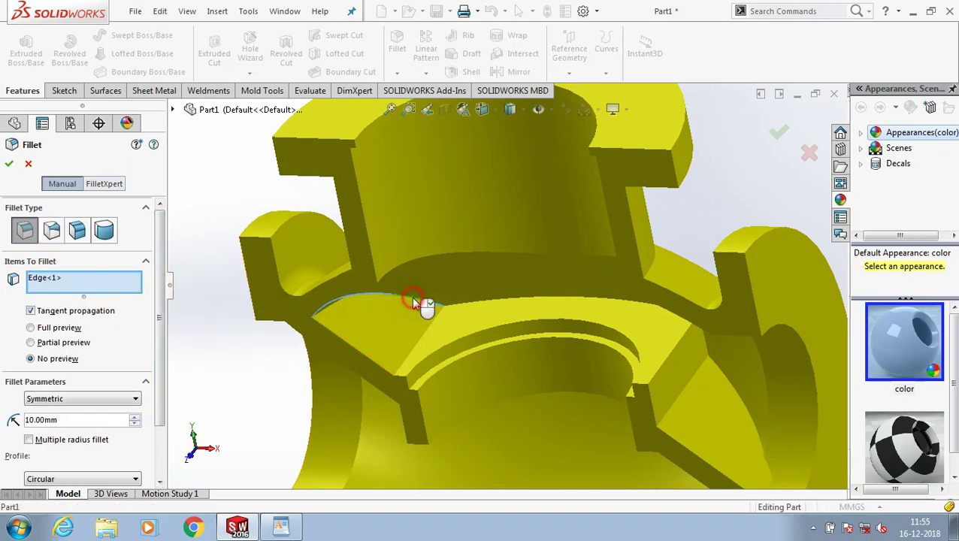
{"action": "left_click", "coordinate": [445, 439]}
{"action": "mouse_move", "coordinate": [448, 449]}
{"action": "middle_mouse_down"}
{"action": "mouse_move", "coordinate": [774, 376]}
{"action": "mouse_move", "coordinate": [701, 369]}
{"action": "mouse_move", "coordinate": [731, 385]}
{"action": "middle_mouse_up"}
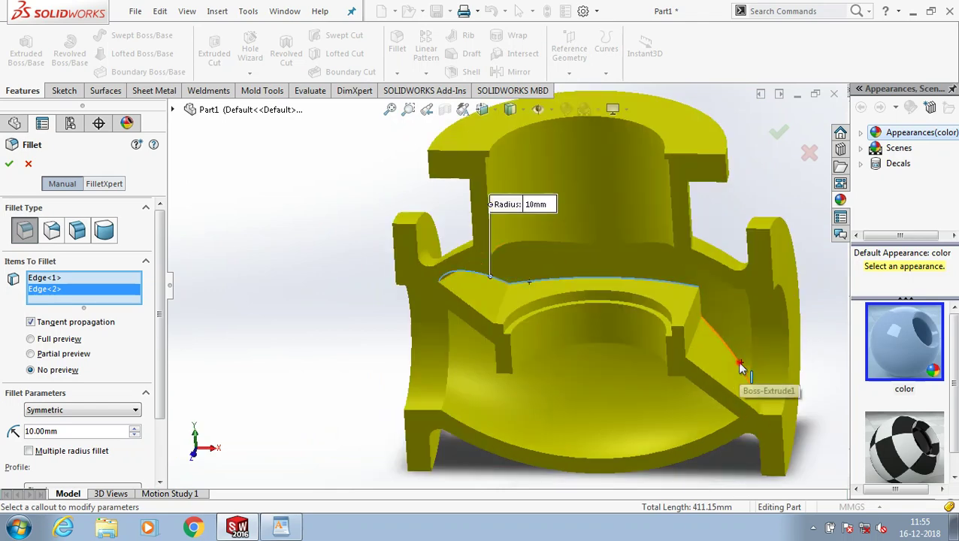
{"action": "left_click", "coordinate": [741, 365]}
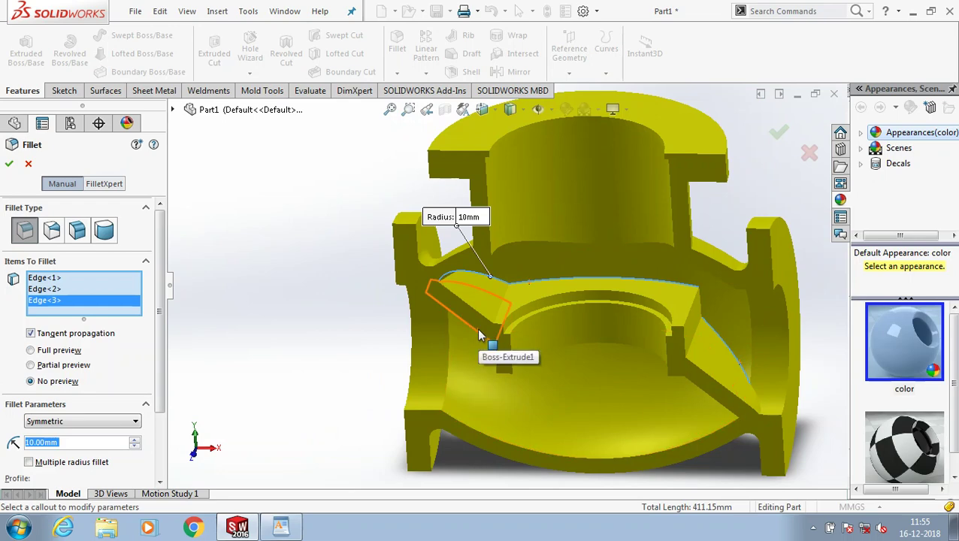
{"action": "middle_click_drag", "start_coordinate": [481, 336], "coordinate": [735, 376]}
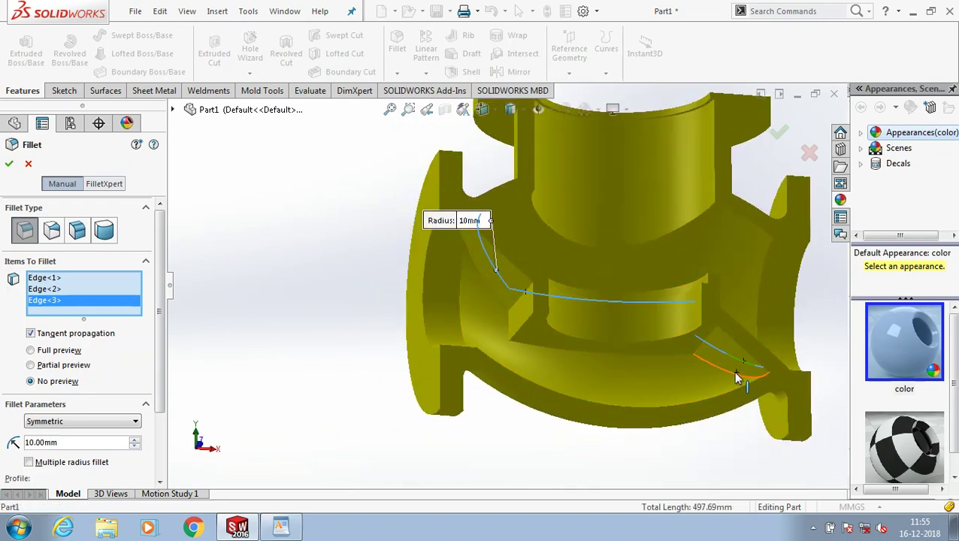
{"action": "left_click", "coordinate": [735, 373]}
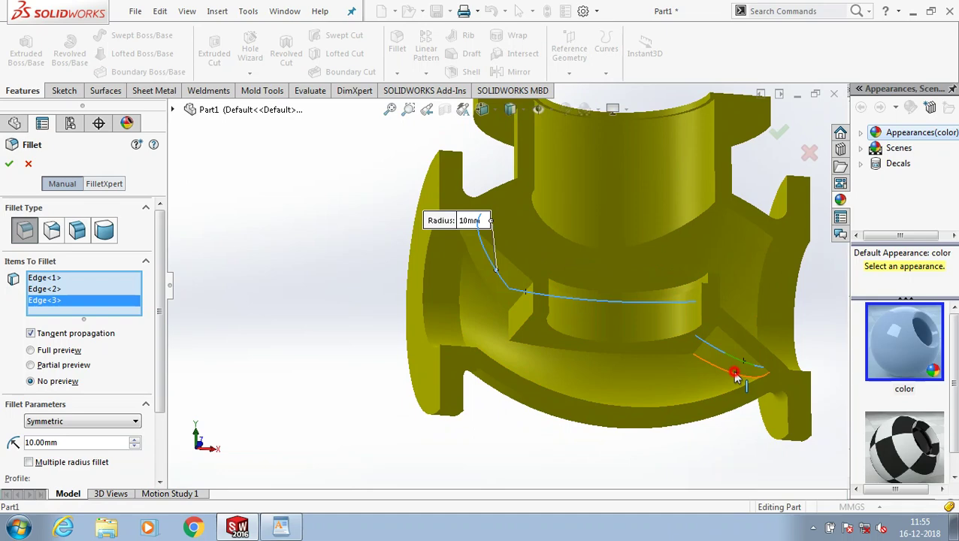
{"action": "left_click", "coordinate": [604, 355]}
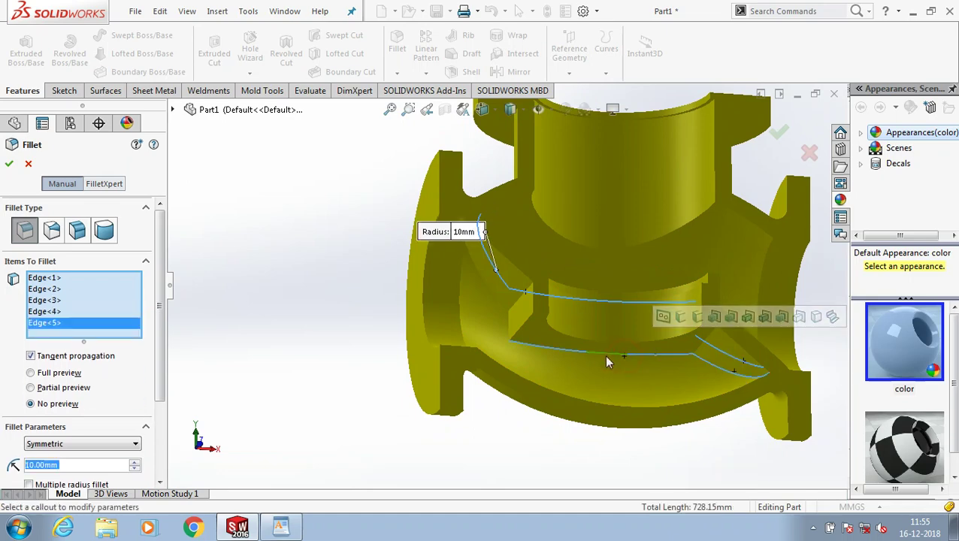
{"action": "left_click", "coordinate": [510, 329]}
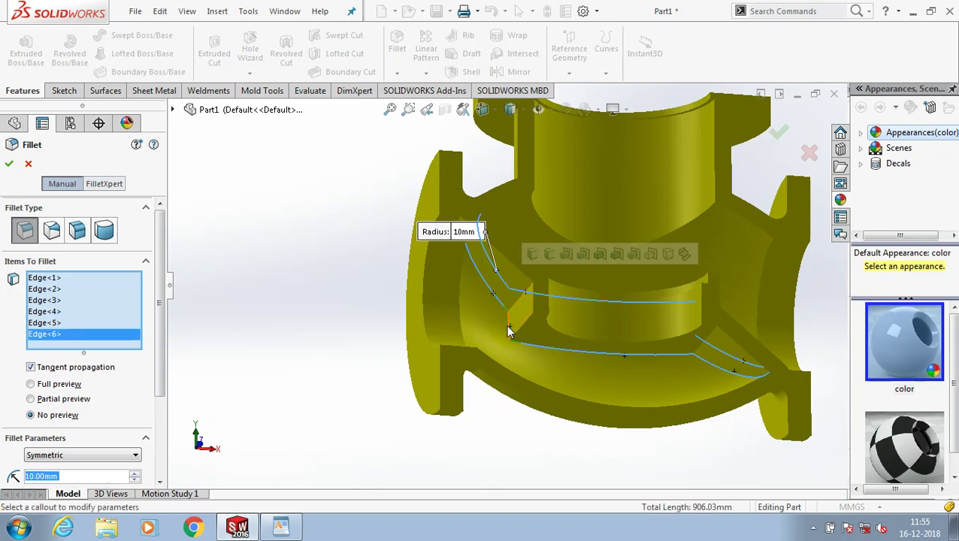
{"action": "left_click", "coordinate": [514, 335]}
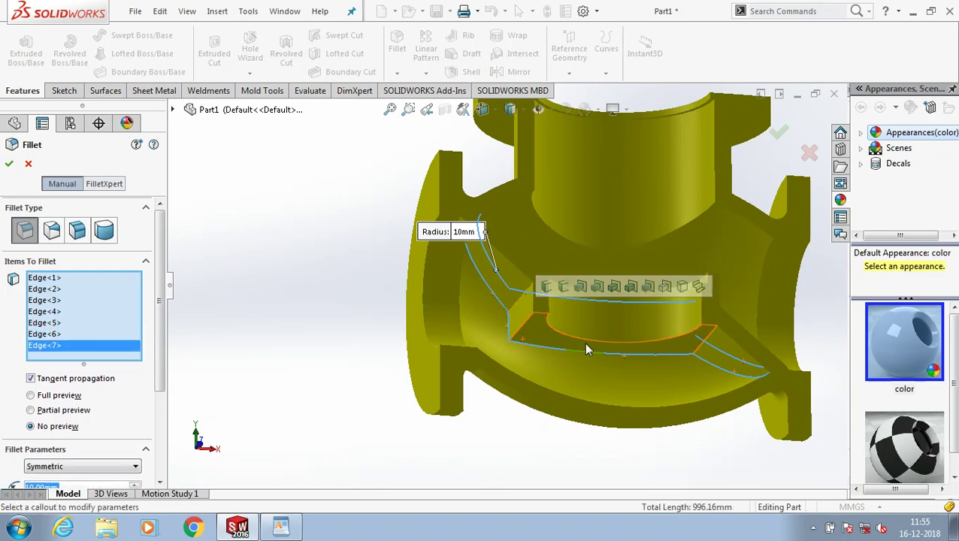
{"action": "middle_click_drag", "start_coordinate": [587, 350], "coordinate": [373, 326]}
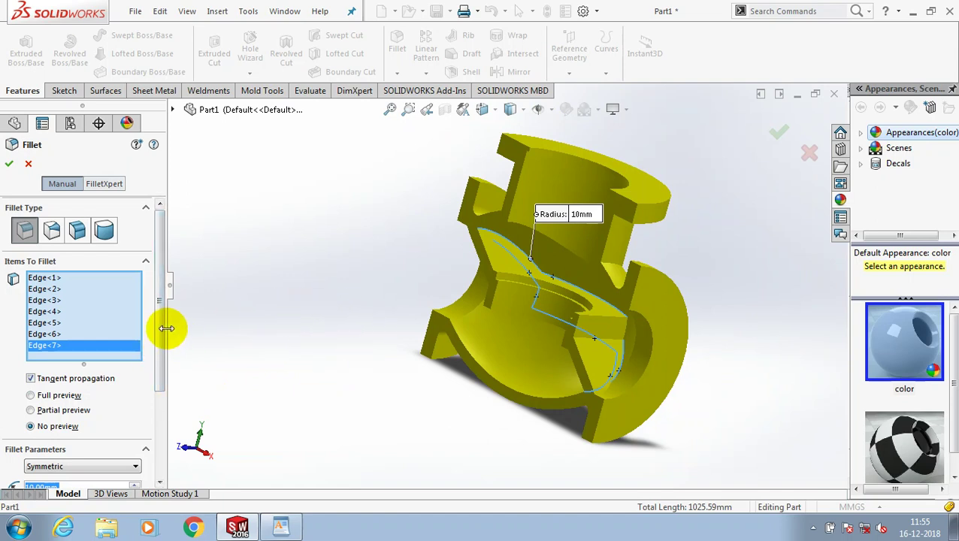
Set the fillet radius to 6 mm and apply it to the seven edges.
{"action": "left_click_drag", "start_coordinate": [161, 324], "coordinate": [155, 388]}
{"action": "double_click", "coordinate": [45, 410]}
{"action": "type", "text": "6"}
{"action": "key", "text": "Return"}
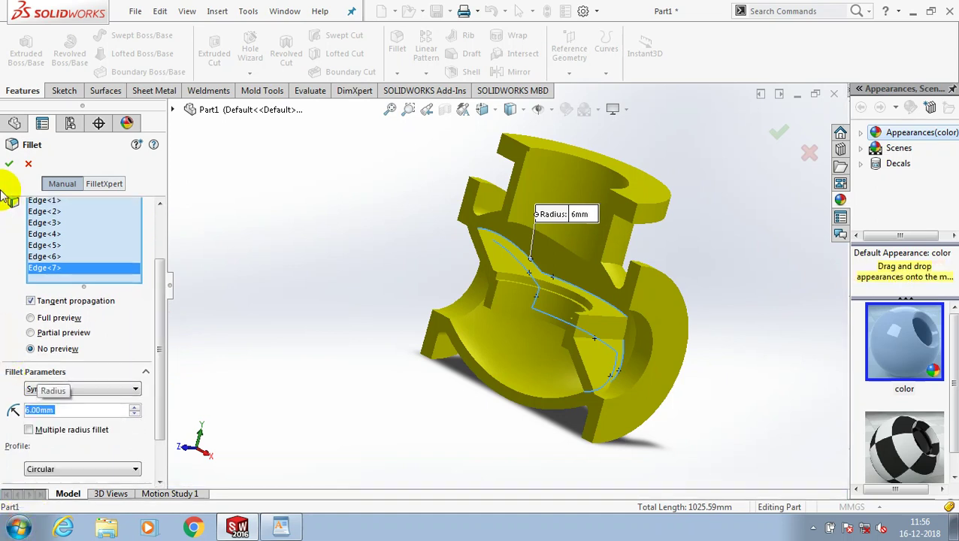
{"action": "left_click", "coordinate": [9, 163]}
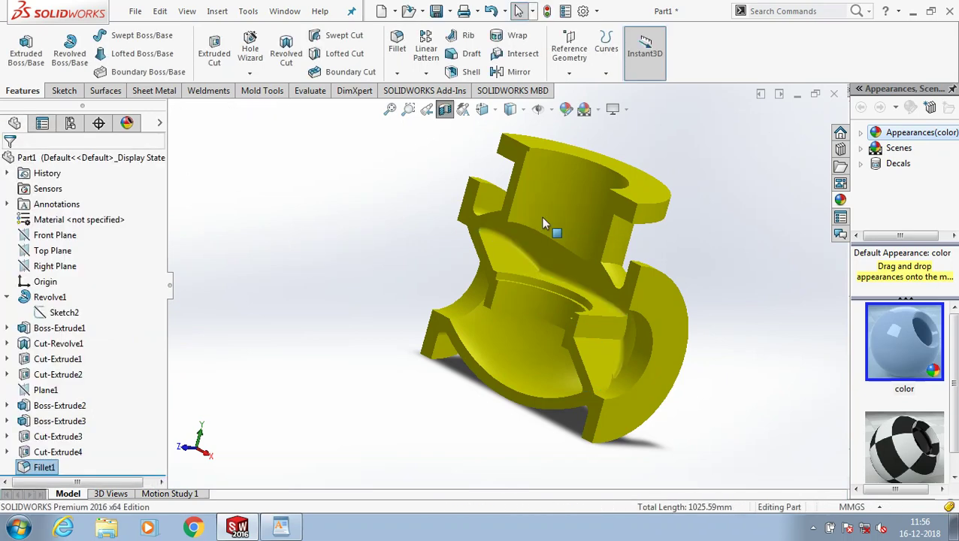
Fillet the curved edge under the upper bore with a 10 mm radius.
{"action": "middle_click_drag", "start_coordinate": [543, 219], "coordinate": [563, 191]}
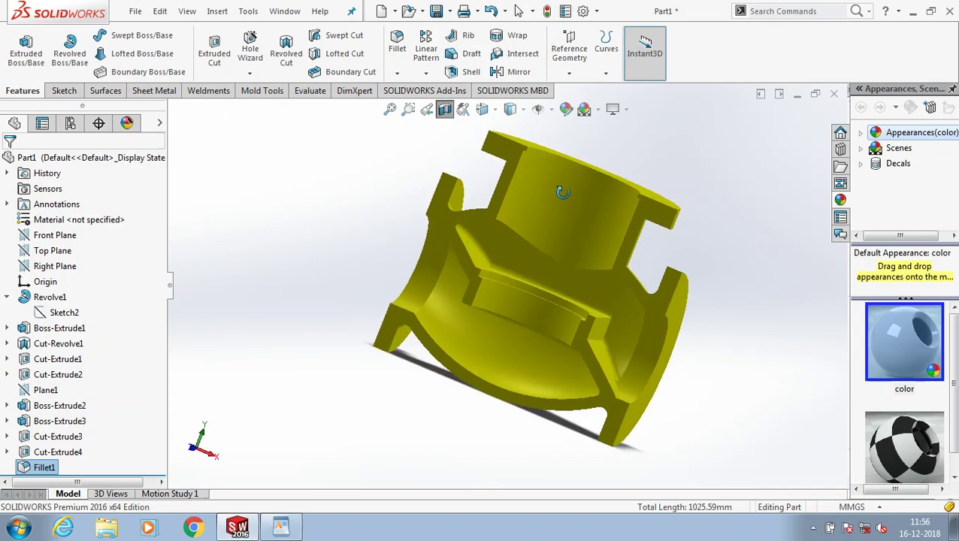
{"action": "scroll", "coordinate": [562, 193], "scroll_direction": "down", "scroll_amount": 3}
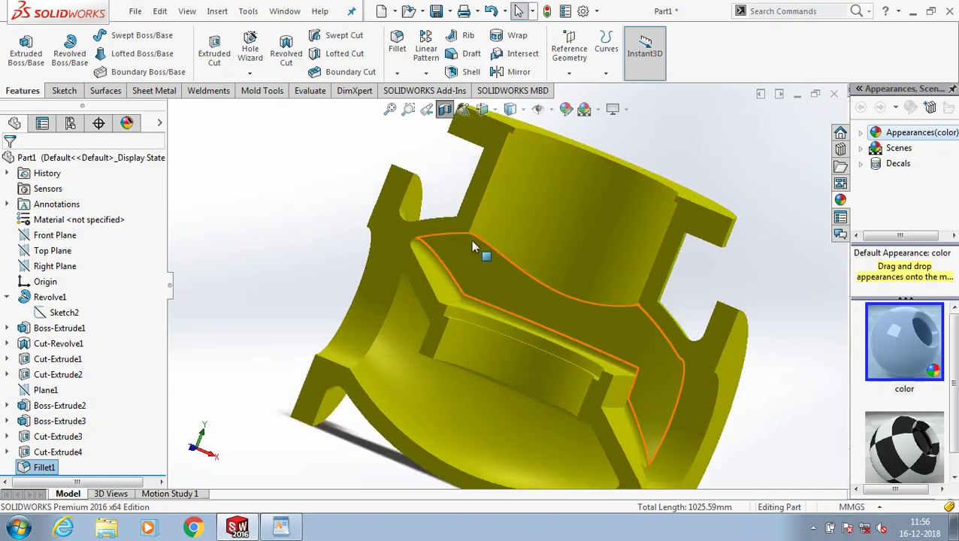
{"action": "middle_click_drag", "start_coordinate": [472, 247], "coordinate": [302, 205]}
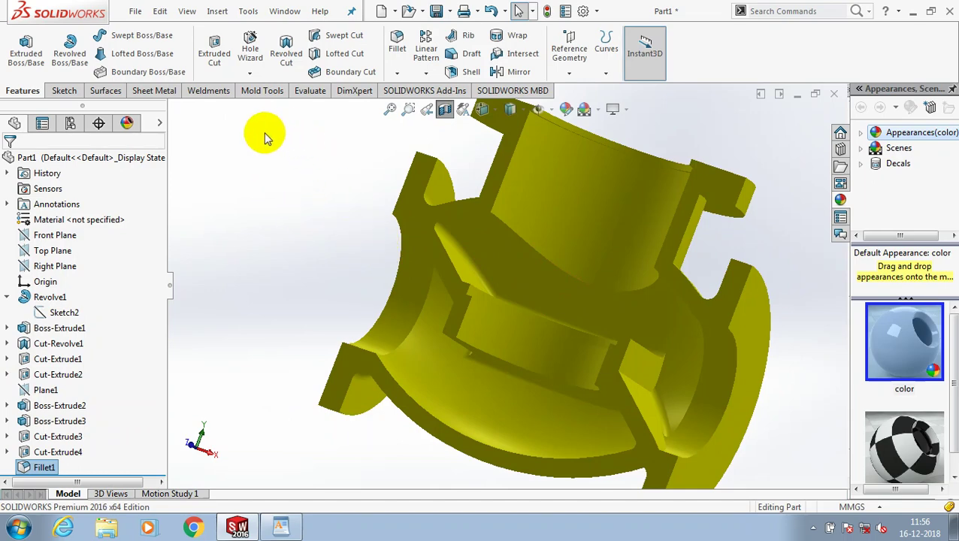
{"action": "left_click", "coordinate": [397, 41]}
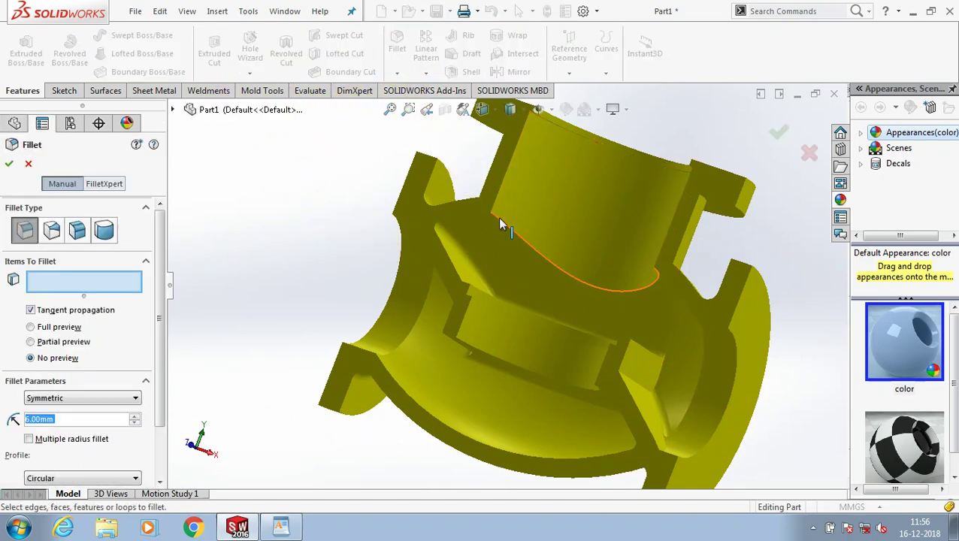
{"action": "left_click", "coordinate": [497, 216]}
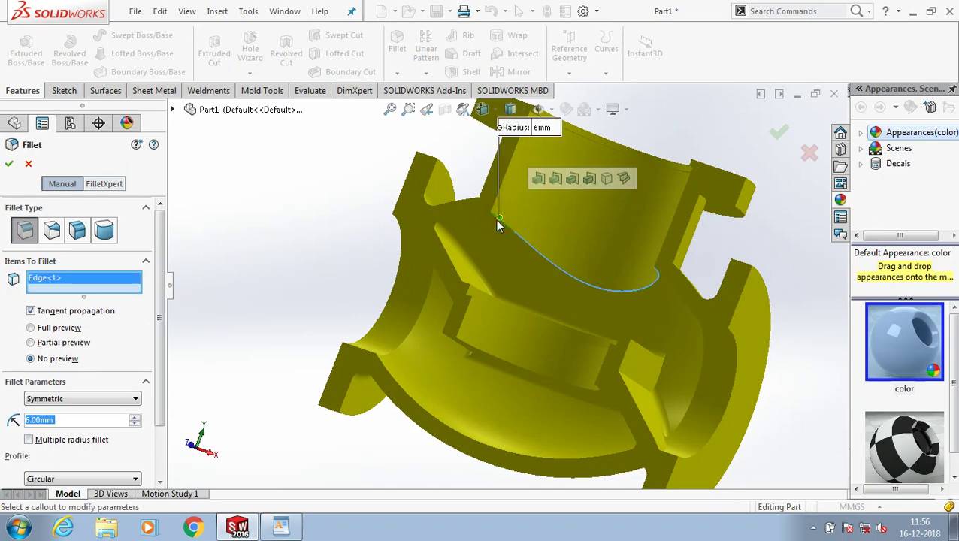
{"action": "type", "text": "10"}
{"action": "key", "text": "Return"}
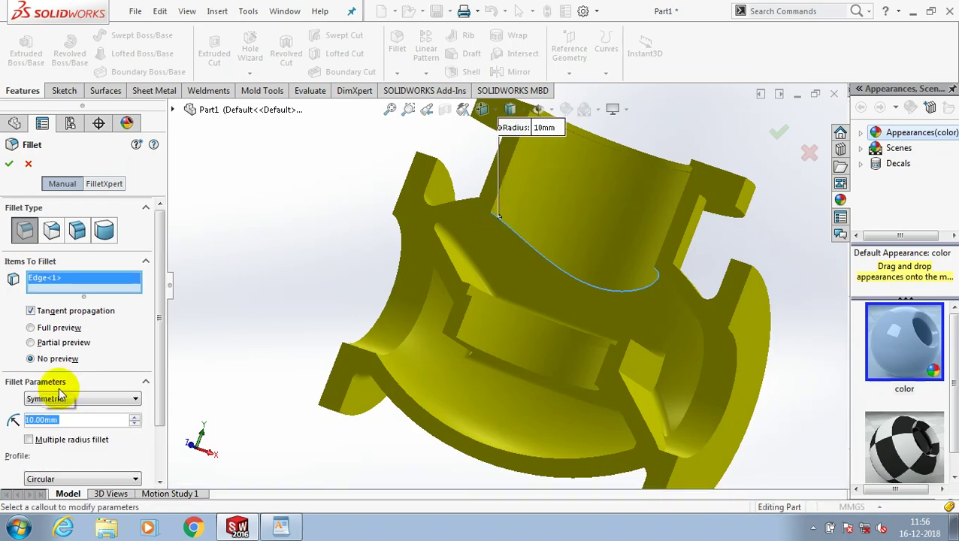
{"action": "left_click", "coordinate": [9, 164]}
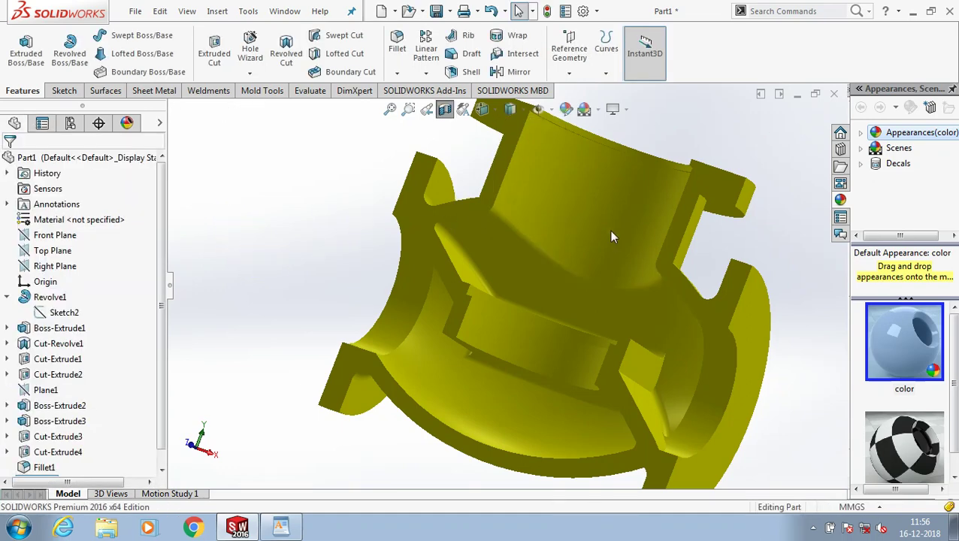
Reorient the view, clear the selection and select the side outlet flange's end face.
{"action": "middle_click_drag", "start_coordinate": [609, 237], "coordinate": [511, 286]}
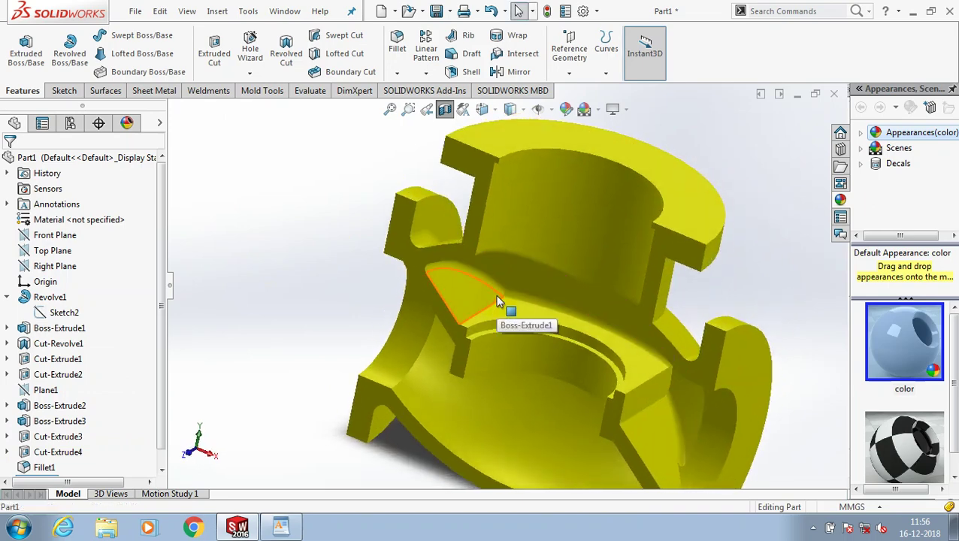
{"action": "scroll", "coordinate": [622, 338], "scroll_direction": "up", "scroll_amount": 3}
{"action": "mouse_move", "coordinate": [521, 433]}
{"action": "middle_mouse_down"}
{"action": "mouse_move", "coordinate": [681, 381]}
{"action": "mouse_move", "coordinate": [630, 392]}
{"action": "middle_mouse_up"}
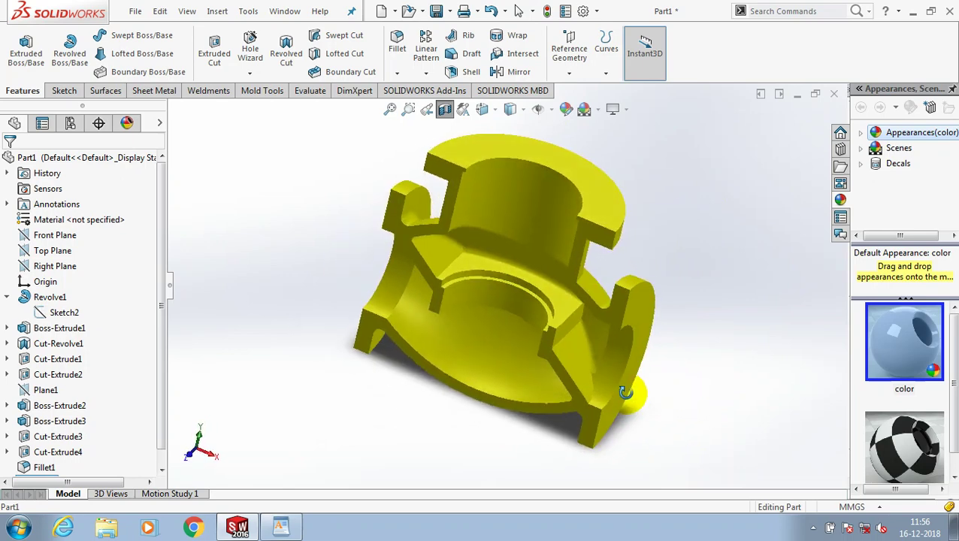
{"action": "left_click", "coordinate": [675, 218]}
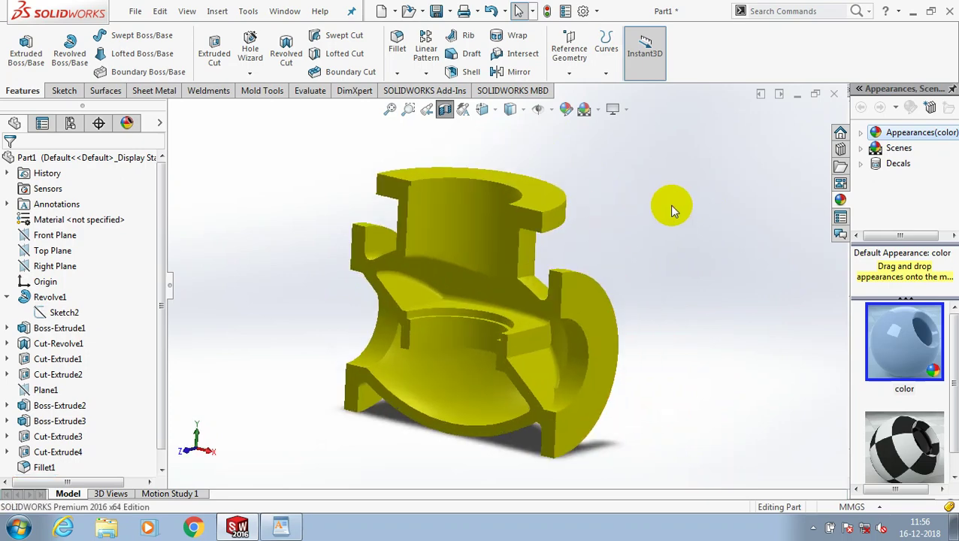
{"action": "left_click", "coordinate": [590, 308]}
Start a sketch on the outlet flange face and draw a construction circle.
{"action": "left_click", "coordinate": [64, 90]}
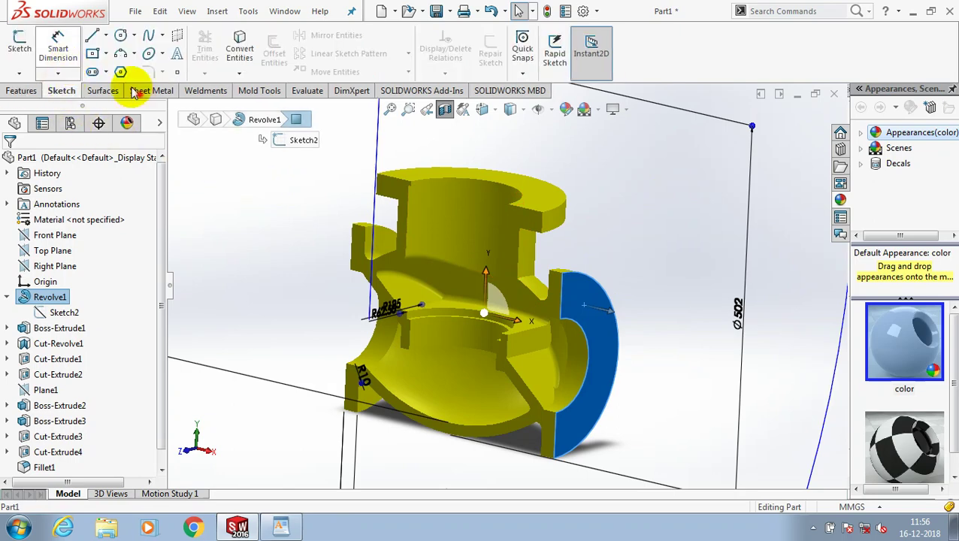
{"action": "left_click", "coordinate": [121, 36]}
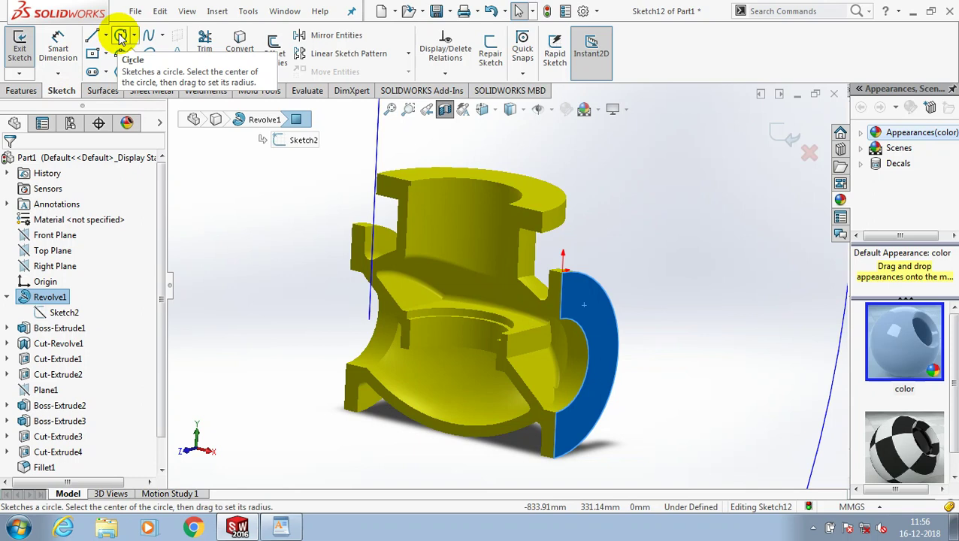
{"action": "left_click", "coordinate": [121, 35]}
{"action": "middle_click_drag", "start_coordinate": [633, 376], "coordinate": [553, 354]}
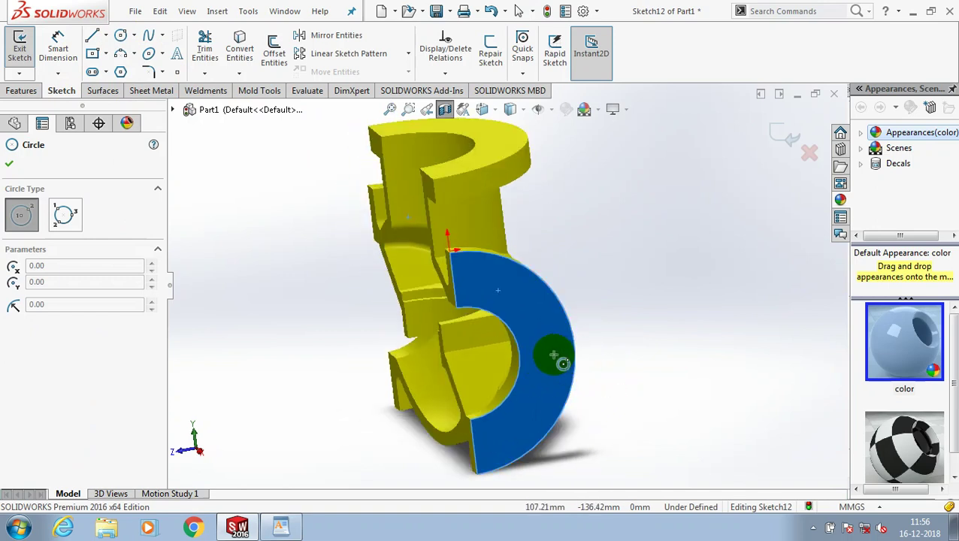
{"action": "left_click", "coordinate": [463, 362]}
{"action": "left_click", "coordinate": [518, 454]}
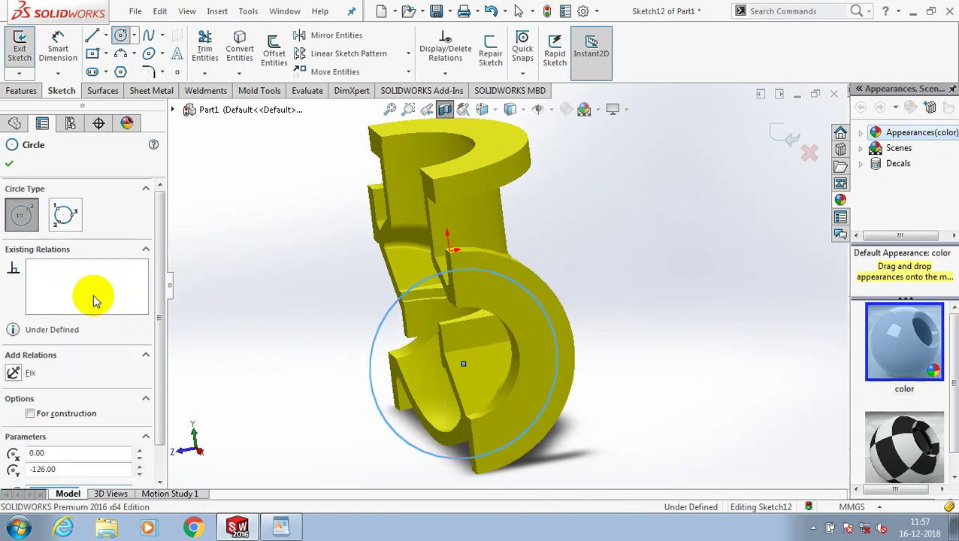
{"action": "left_click", "coordinate": [30, 413]}
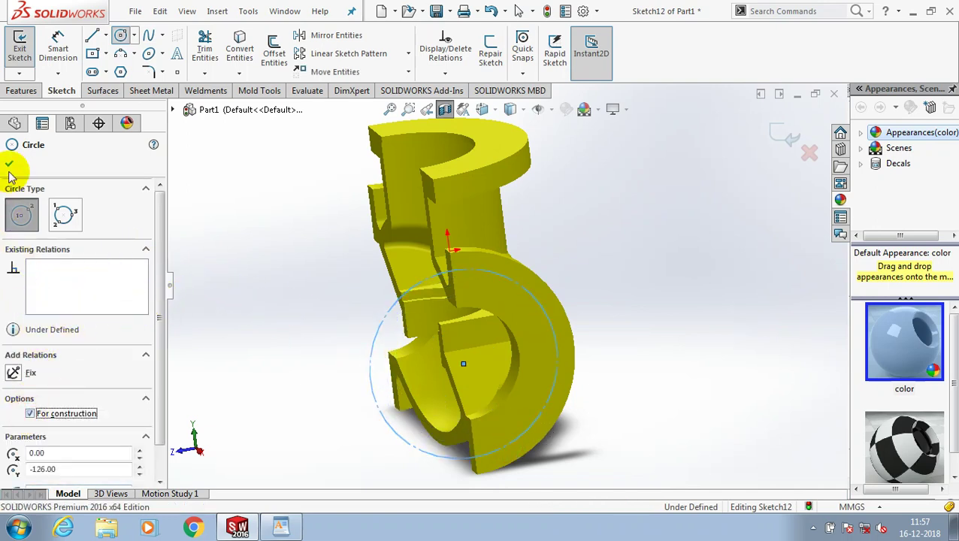
Dimension the construction circle to a 200 mm diameter.
{"action": "left_click", "coordinate": [57, 45]}
{"action": "left_click", "coordinate": [367, 363]}
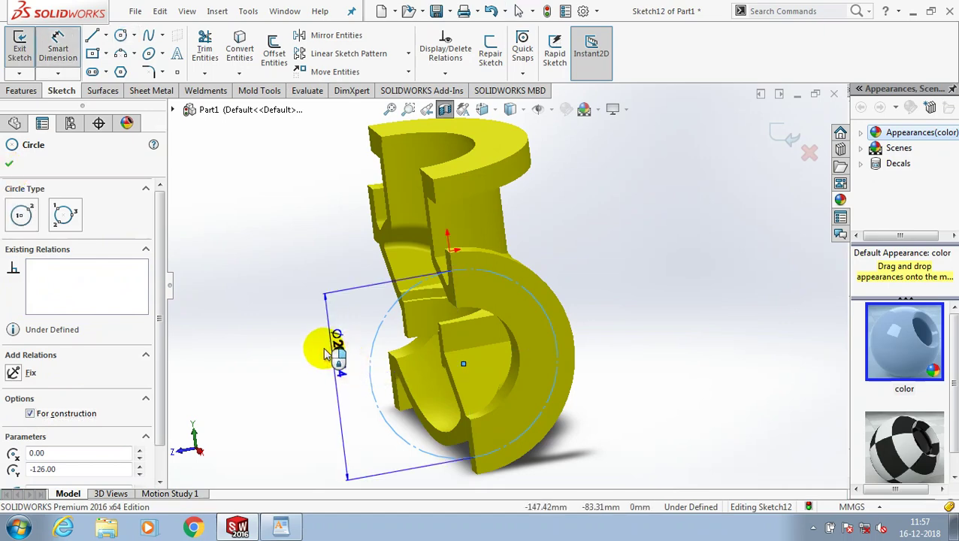
{"action": "left_click", "coordinate": [316, 349]}
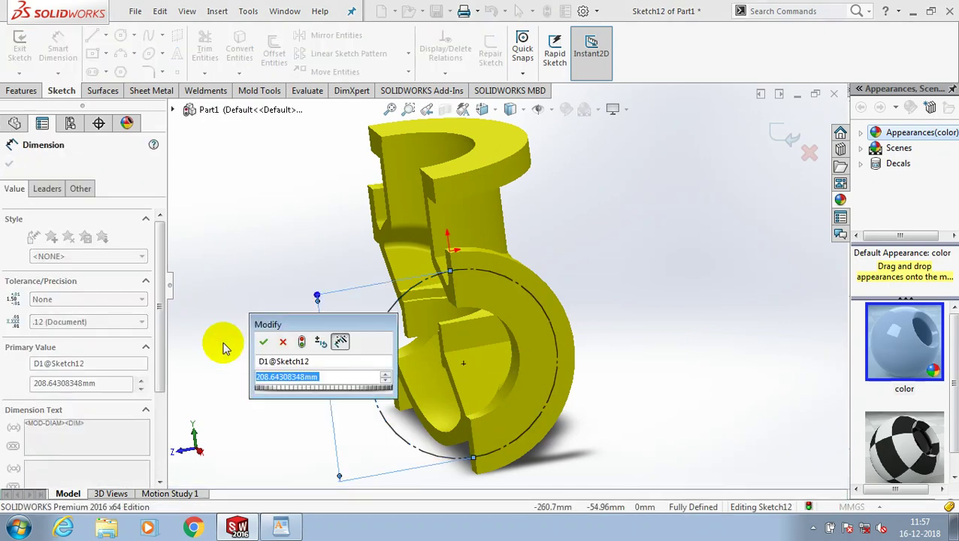
{"action": "type", "text": "200"}
{"action": "key", "text": "Return"}
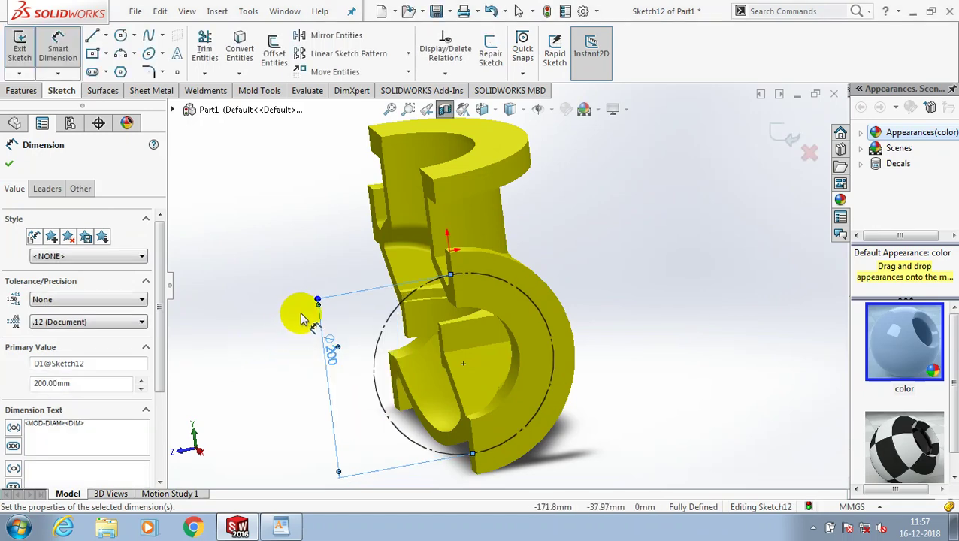
{"action": "left_click", "coordinate": [9, 163]}
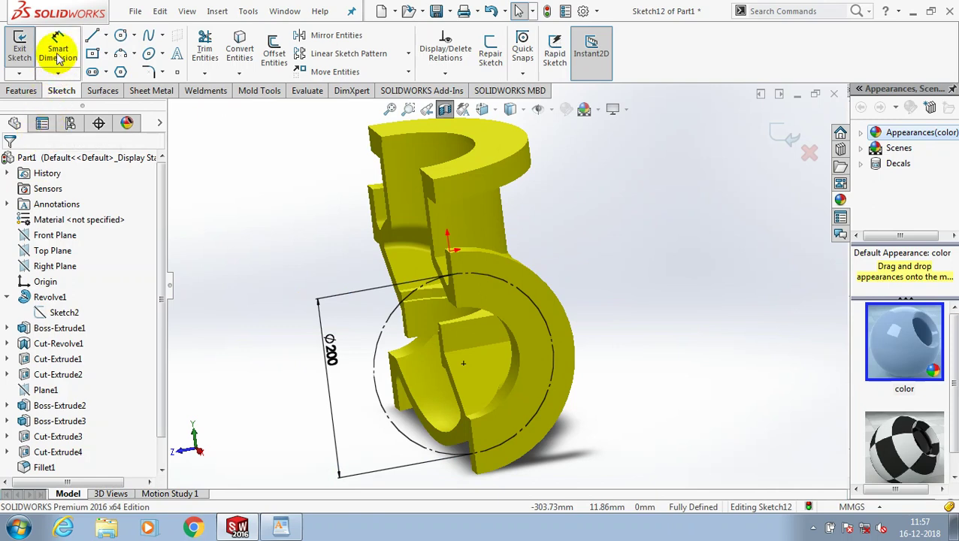
{"action": "left_click", "coordinate": [121, 35]}
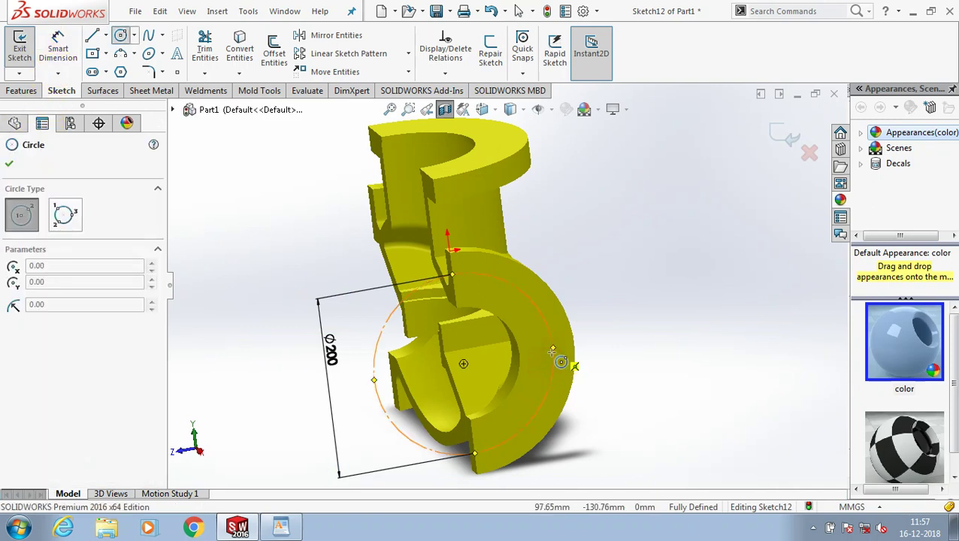
Draw a Ø16 mm circle on the Ø200 construction circle and exit Sketch12.
{"action": "left_click", "coordinate": [565, 364]}
{"action": "left_click", "coordinate": [564, 350]}
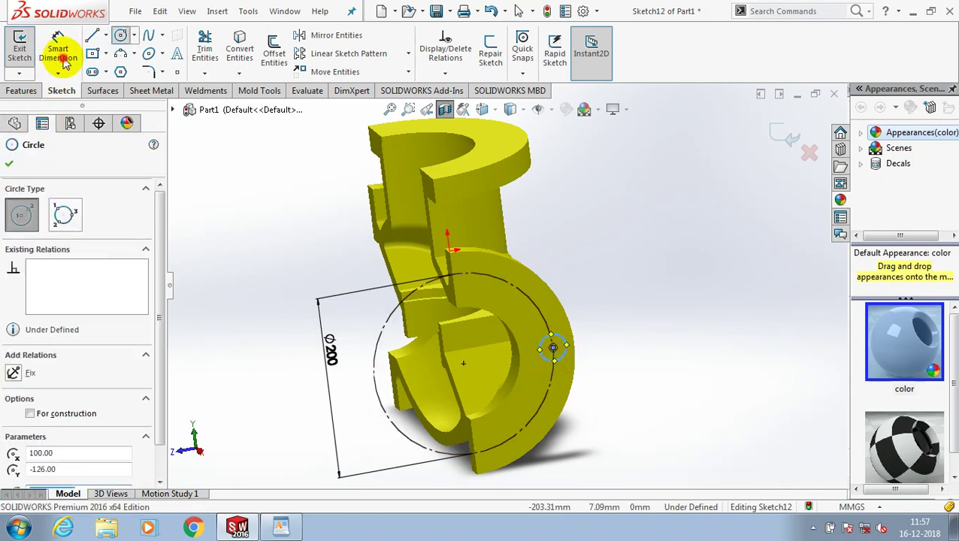
{"action": "left_click", "coordinate": [58, 53]}
{"action": "left_click", "coordinate": [563, 340]}
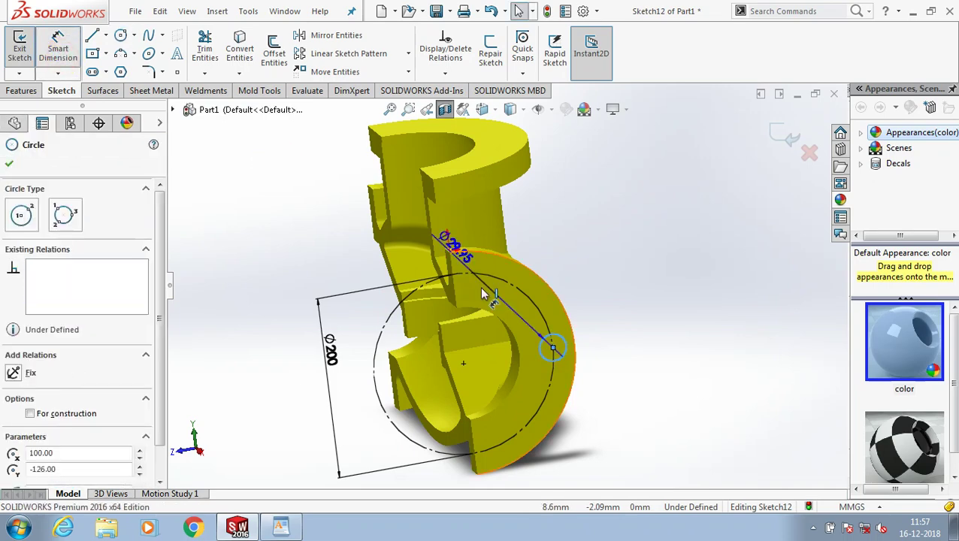
{"action": "left_click", "coordinate": [581, 314]}
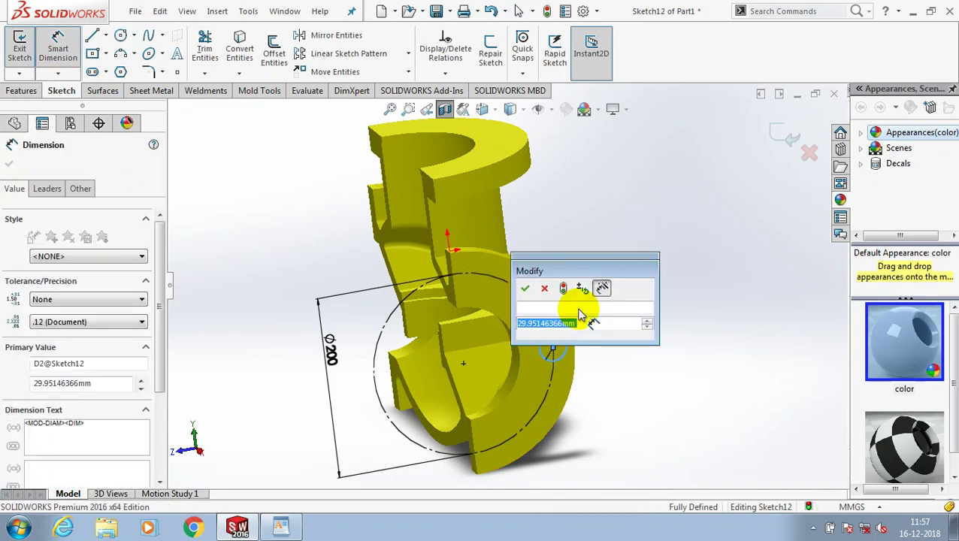
{"action": "type", "text": "16"}
{"action": "key", "text": "Return"}
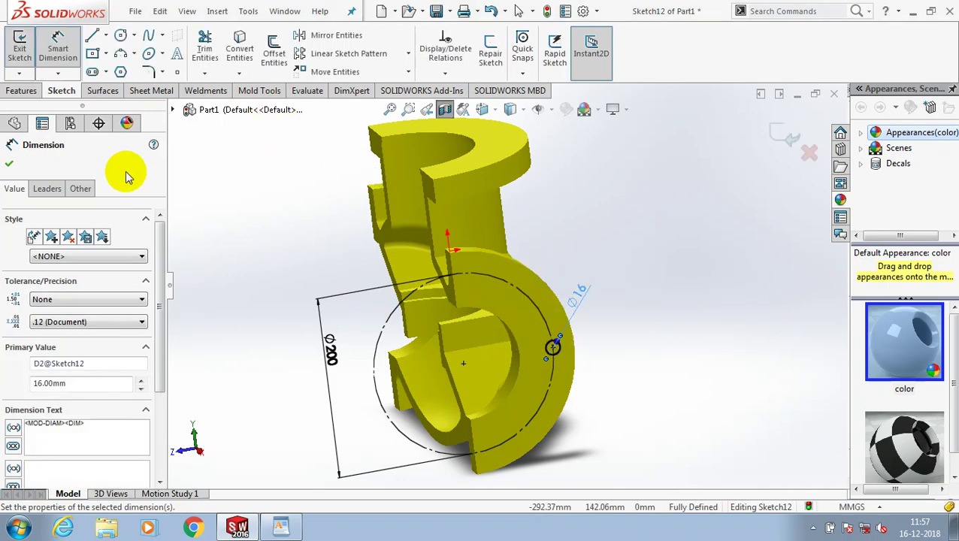
{"action": "left_click", "coordinate": [9, 163]}
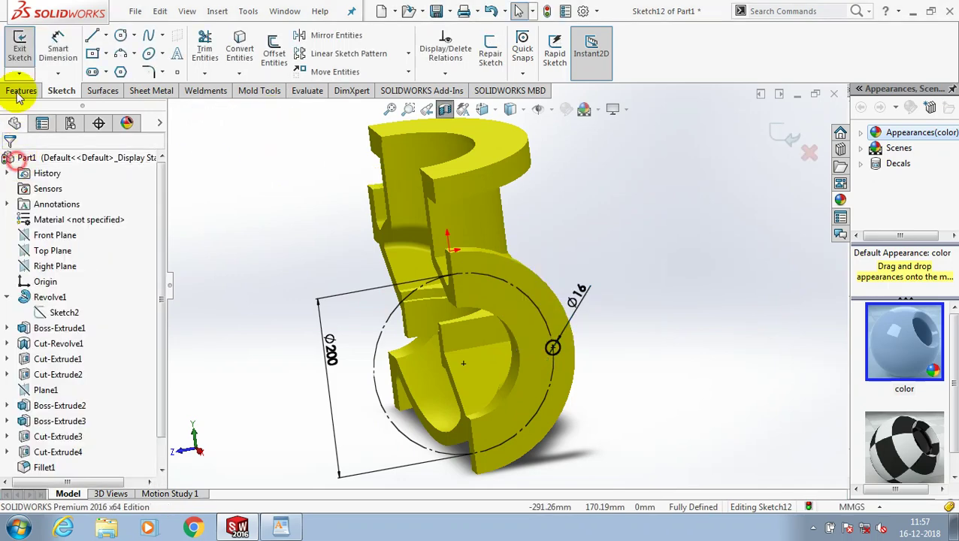
{"action": "left_click", "coordinate": [19, 44]}
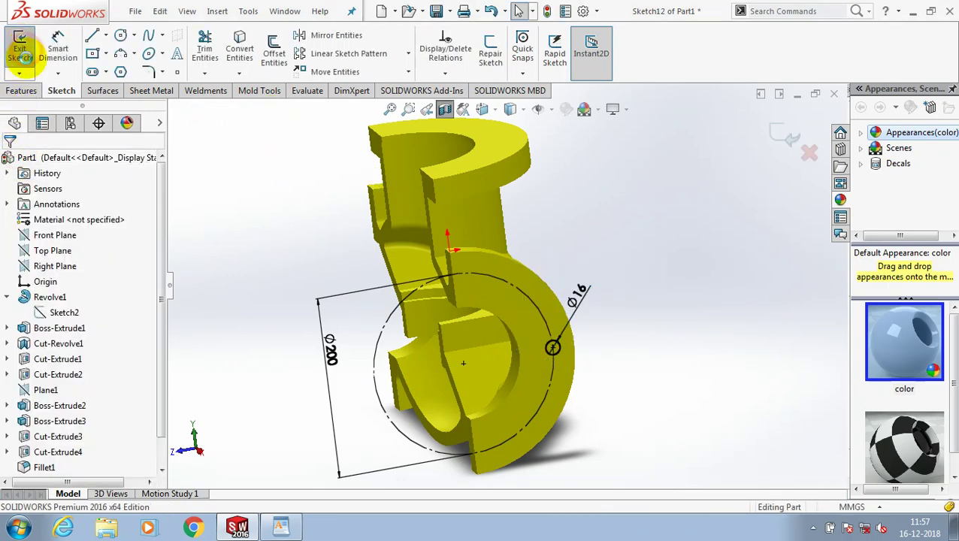
Extrude-cut the Ø16 mm circle 25 mm blind into the outlet flange.
{"action": "left_click", "coordinate": [22, 90]}
{"action": "left_click", "coordinate": [214, 52]}
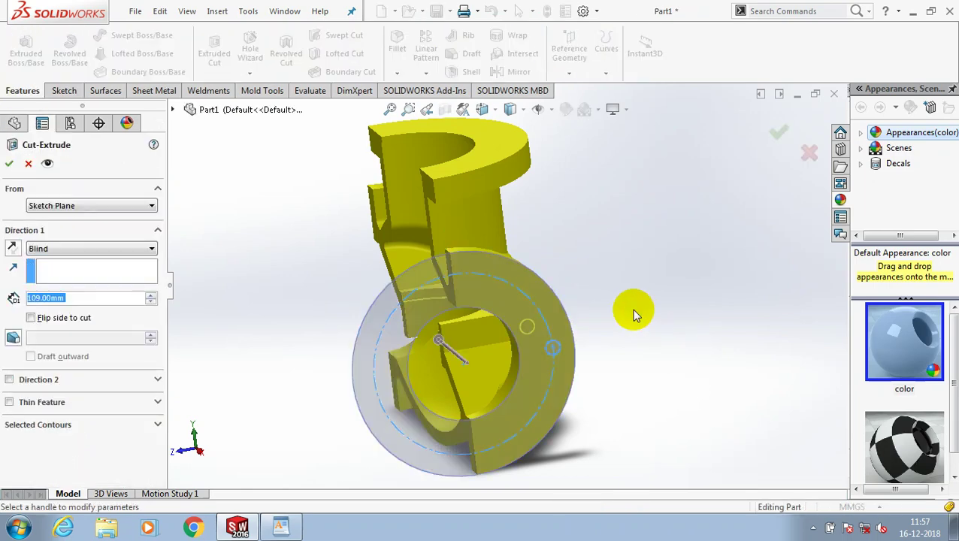
{"action": "middle_click_drag", "start_coordinate": [560, 359], "coordinate": [564, 339]}
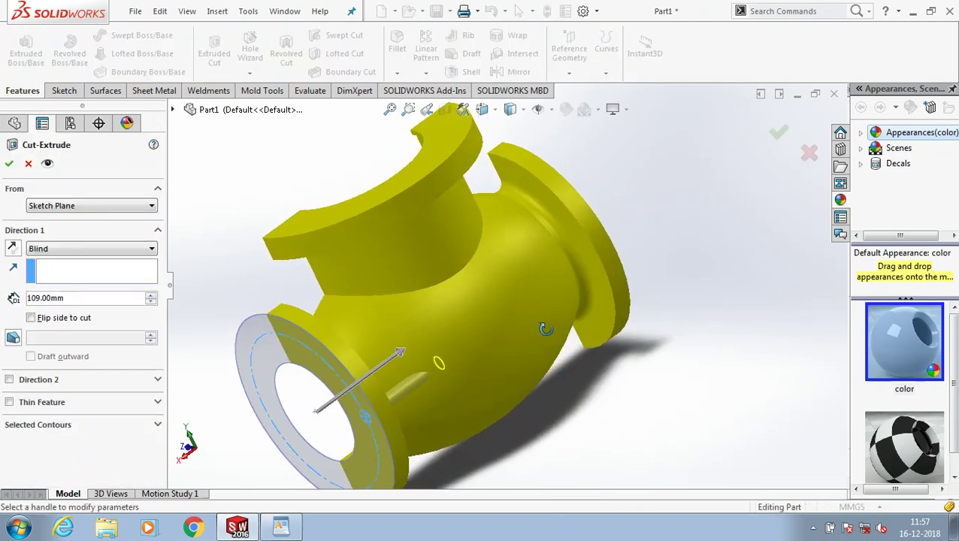
{"action": "middle_click_drag", "start_coordinate": [420, 364], "coordinate": [404, 372]}
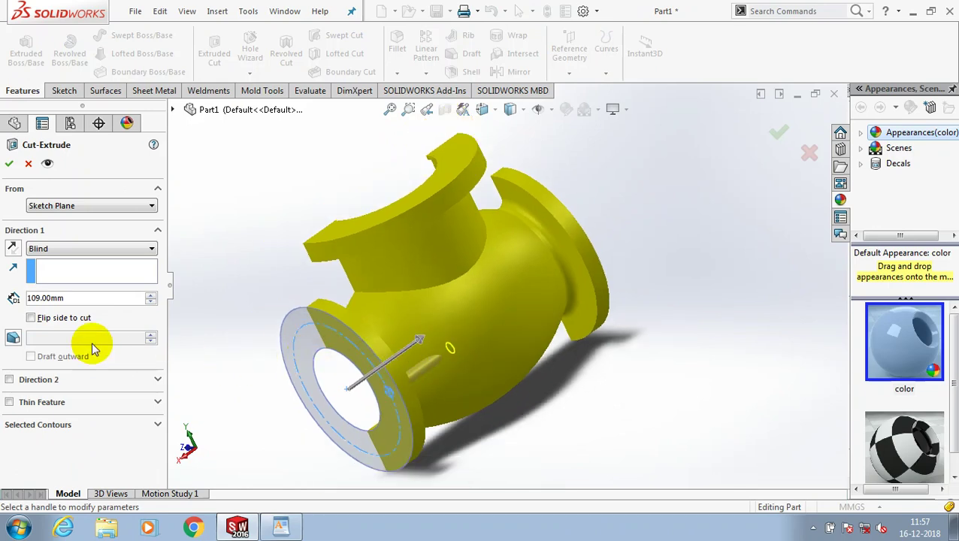
{"action": "type", "text": "25"}
{"action": "key", "text": "Return"}
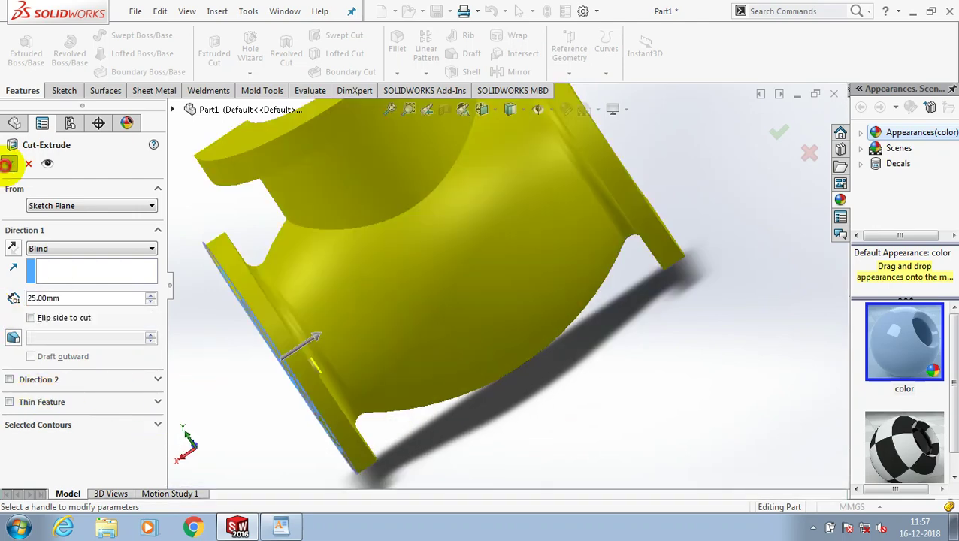
{"action": "left_click", "coordinate": [9, 163]}
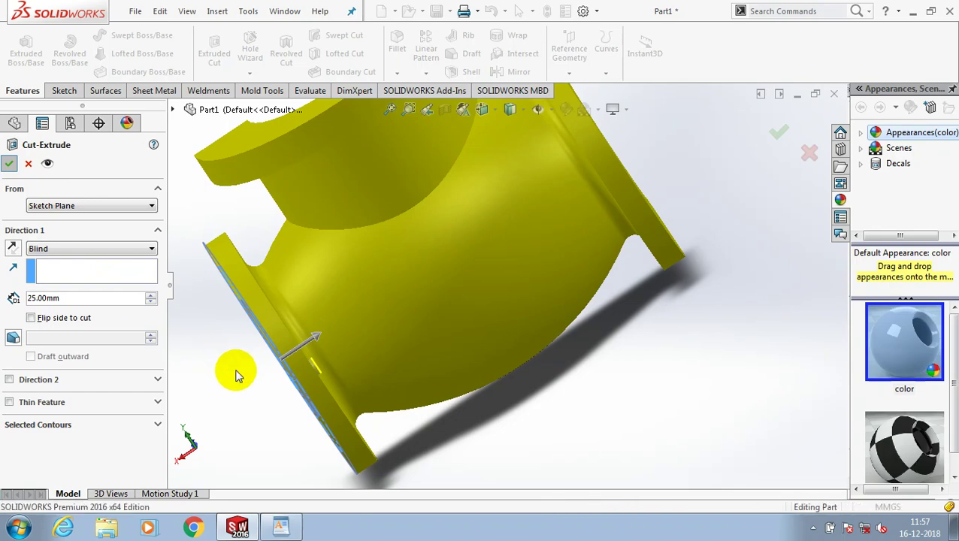
{"action": "middle_click_drag", "start_coordinate": [235, 374], "coordinate": [490, 380]}
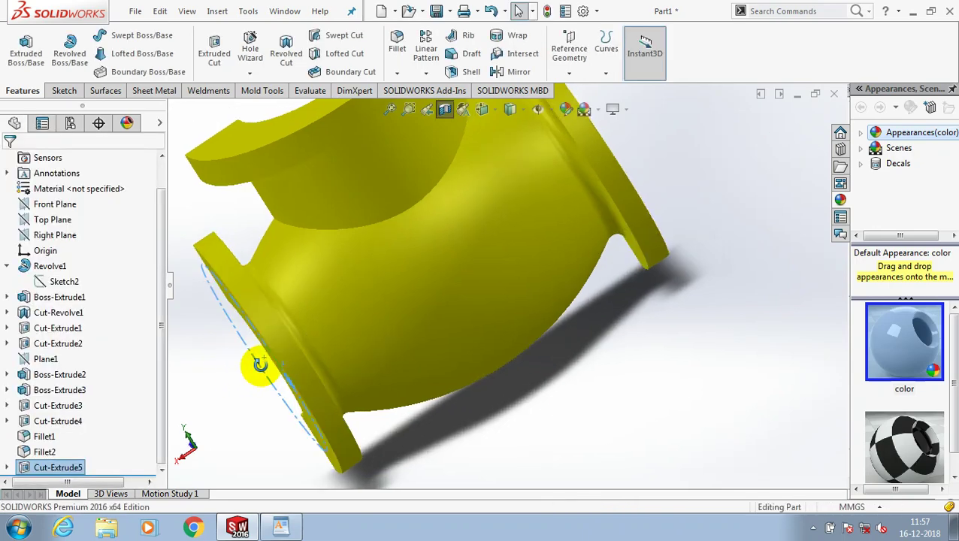
Circular-pattern Cut-Extrude5 around the flange's cylindrical face with 8 equally spaced instances.
{"action": "left_click", "coordinate": [490, 378]}
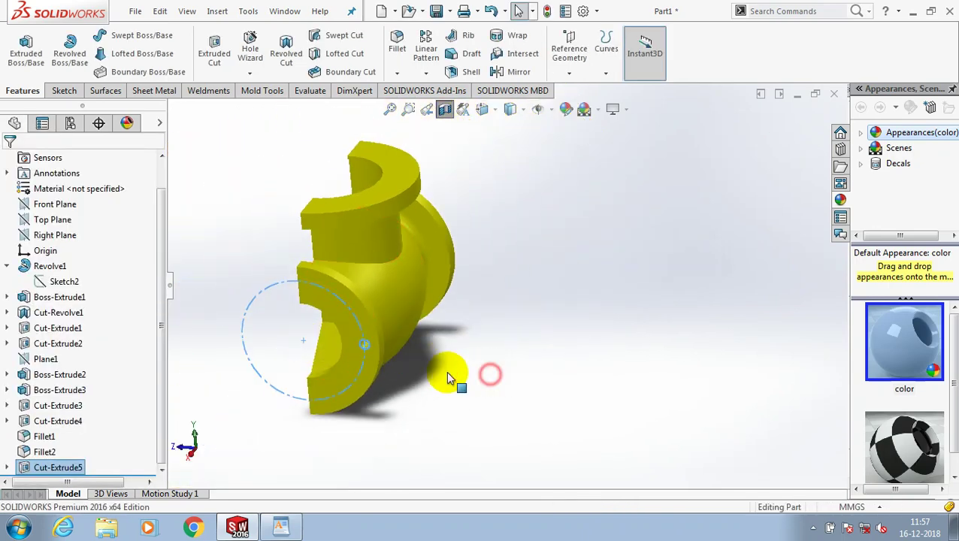
{"action": "left_click", "coordinate": [424, 72]}
{"action": "left_click", "coordinate": [442, 107]}
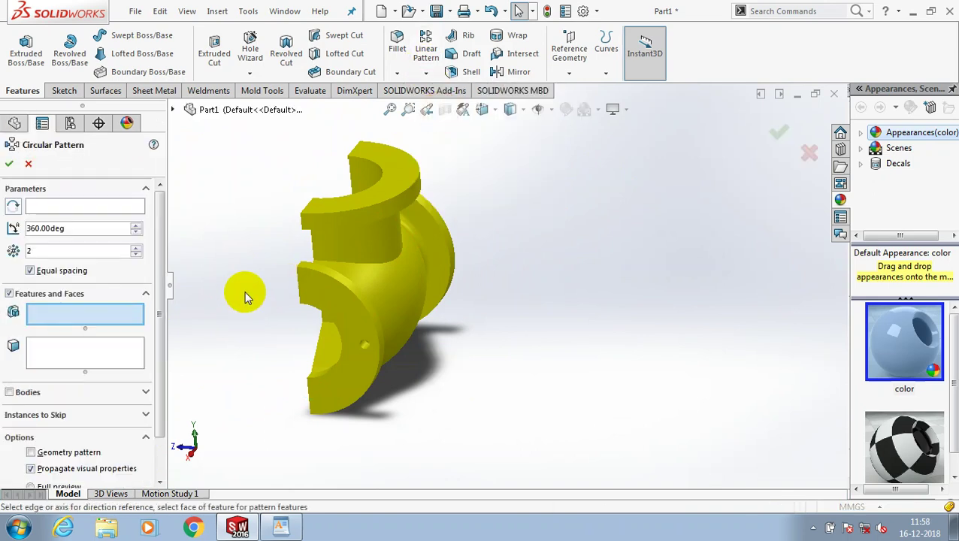
{"action": "left_click", "coordinate": [99, 207]}
{"action": "scroll", "coordinate": [351, 285], "scroll_direction": "down", "scroll_amount": 2}
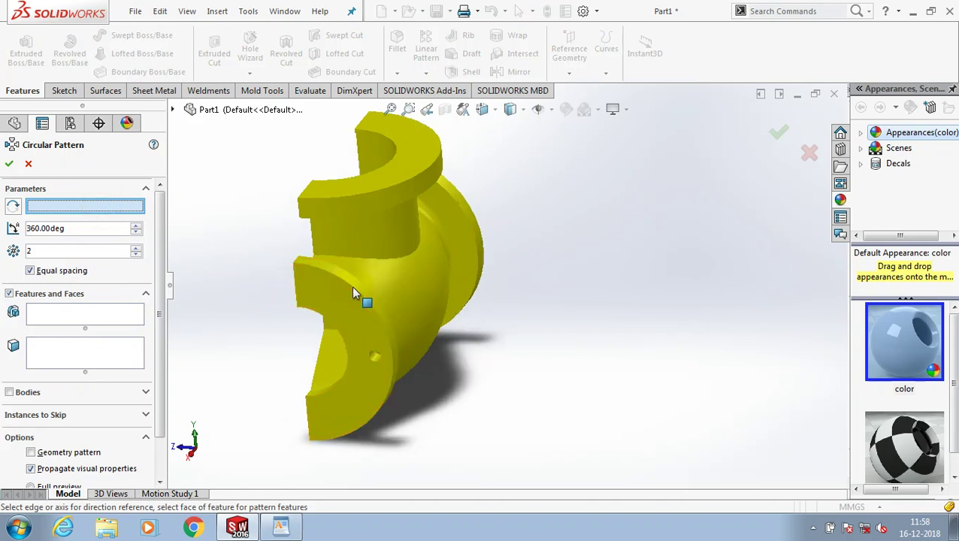
{"action": "scroll", "coordinate": [351, 286], "scroll_direction": "down", "scroll_amount": 3}
{"action": "left_click", "coordinate": [382, 287]}
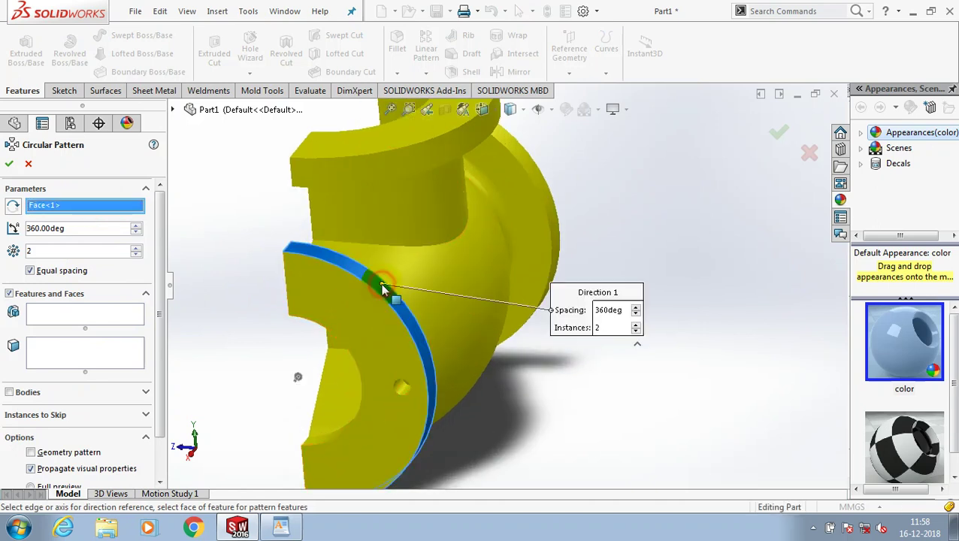
{"action": "left_click", "coordinate": [402, 392]}
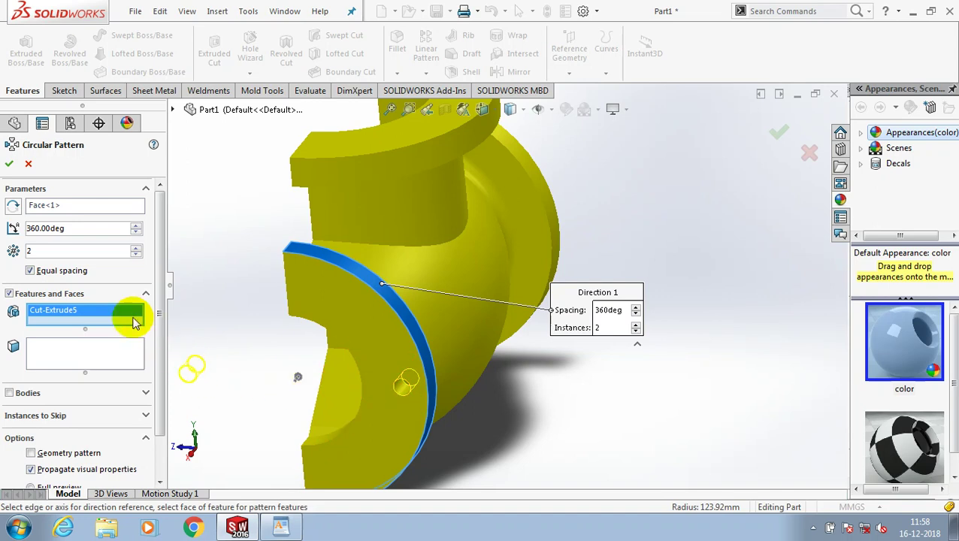
{"action": "left_click", "coordinate": [84, 250]}
{"action": "type", "text": "8"}
{"action": "scroll", "coordinate": [11, 250], "scroll_direction": "up", "scroll_amount": 6}
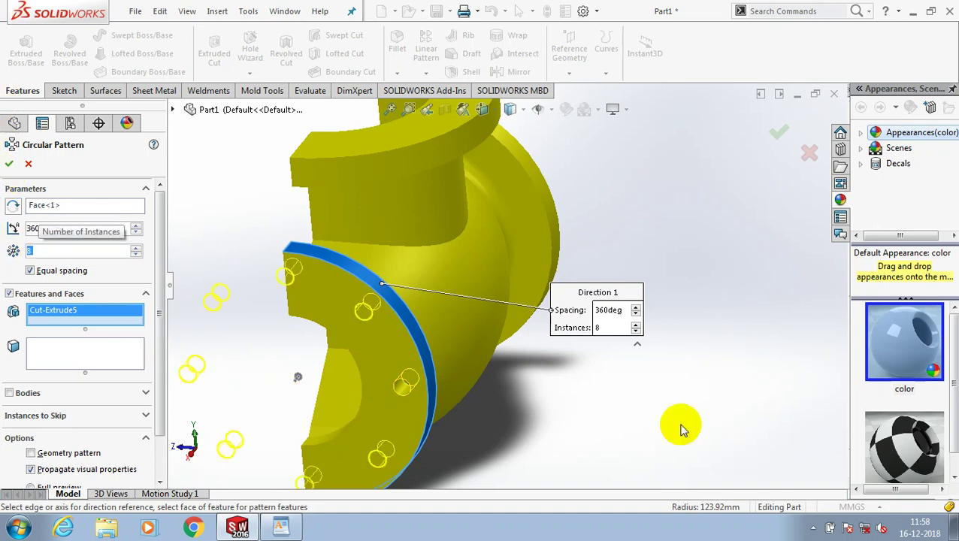
{"action": "key", "text": "Return"}
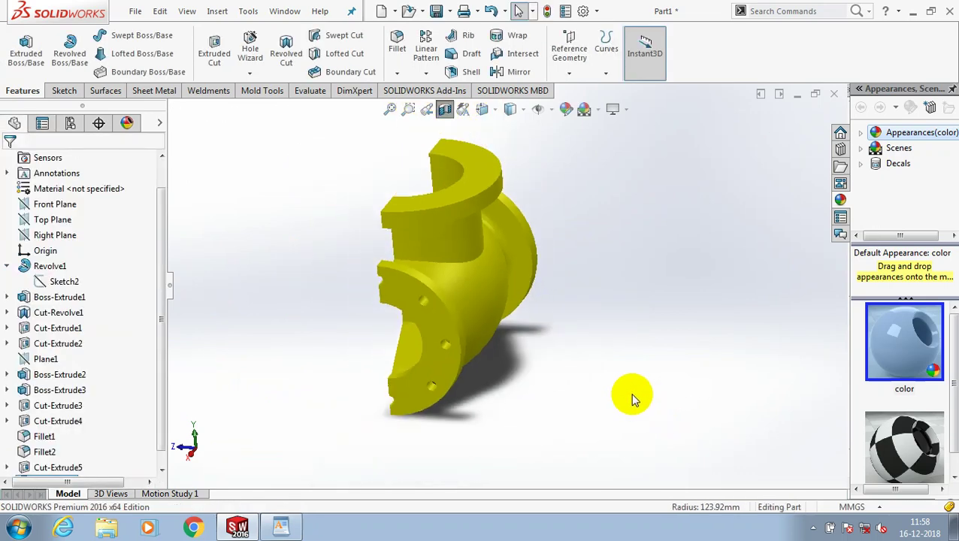
{"action": "middle_click_drag", "start_coordinate": [782, 489], "coordinate": [189, 360]}
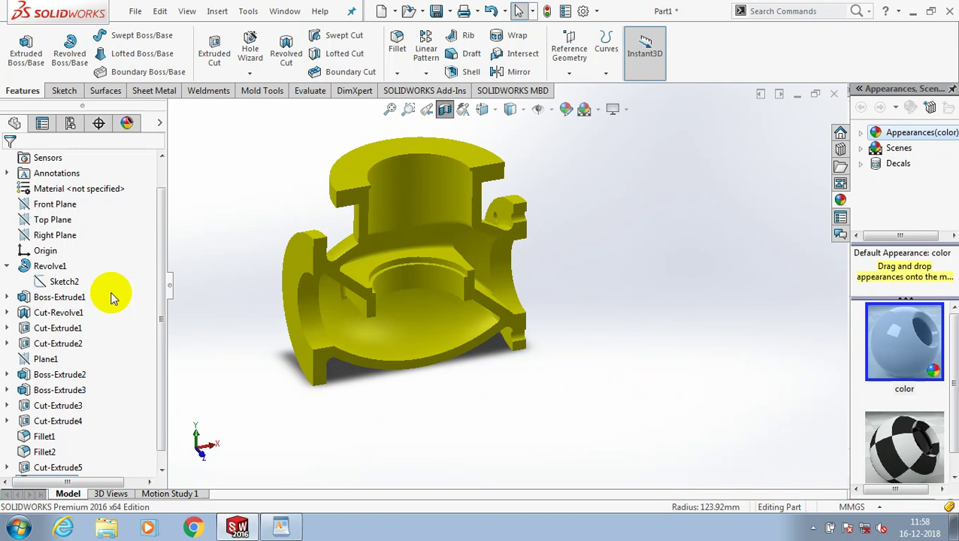
Mirror CirPattern1 and Cut-Extrude5 about the Right Plane onto the opposite flange.
{"action": "left_click", "coordinate": [54, 235]}
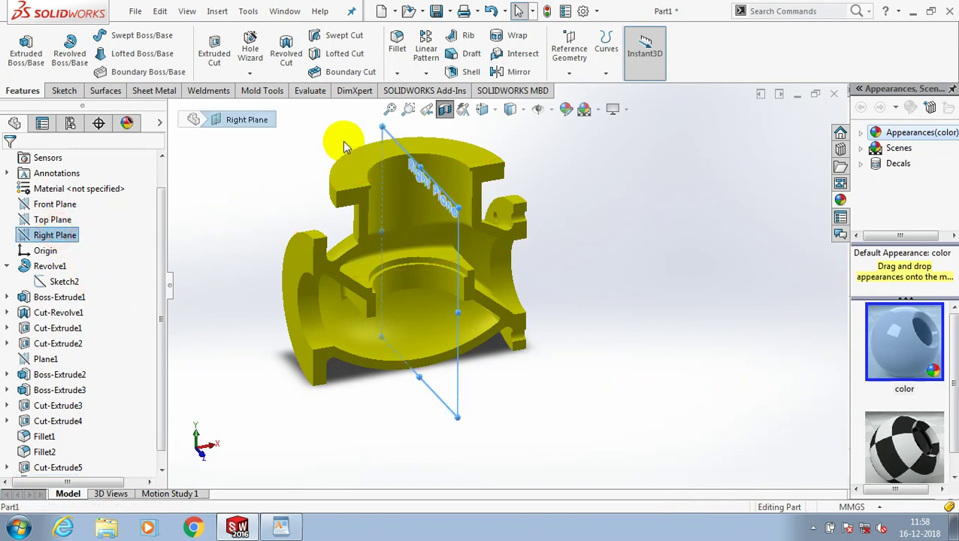
{"action": "left_click", "coordinate": [497, 72]}
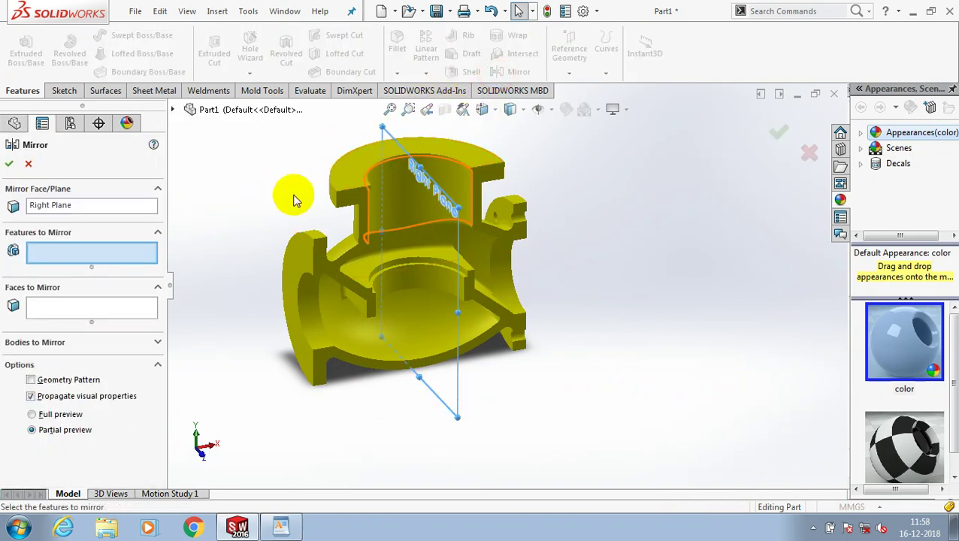
{"action": "left_click", "coordinate": [173, 110]}
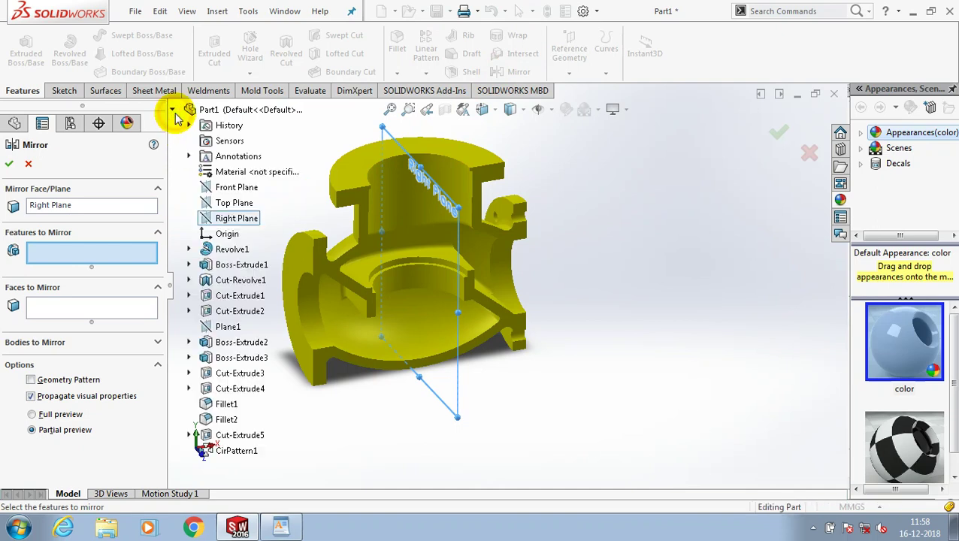
{"action": "left_click", "coordinate": [220, 451]}
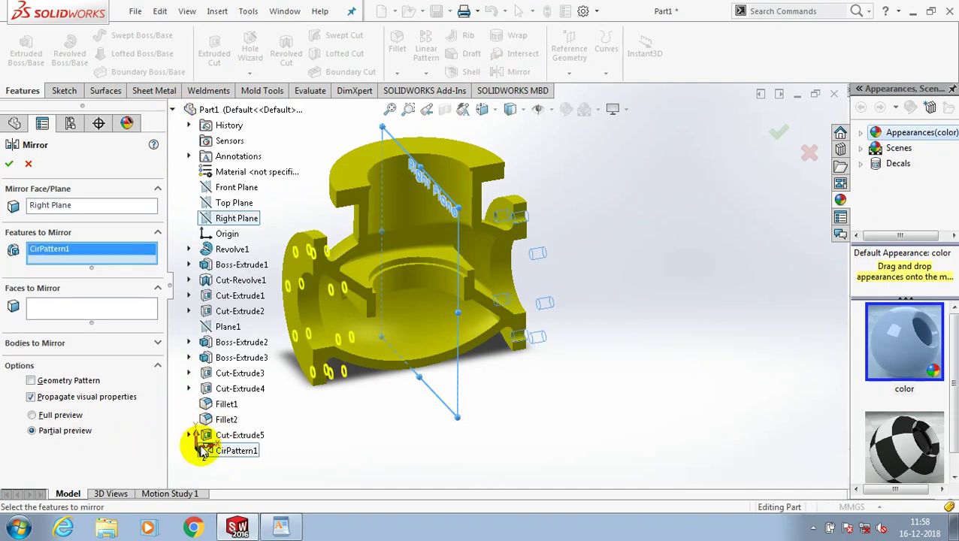
{"action": "left_click", "coordinate": [203, 436]}
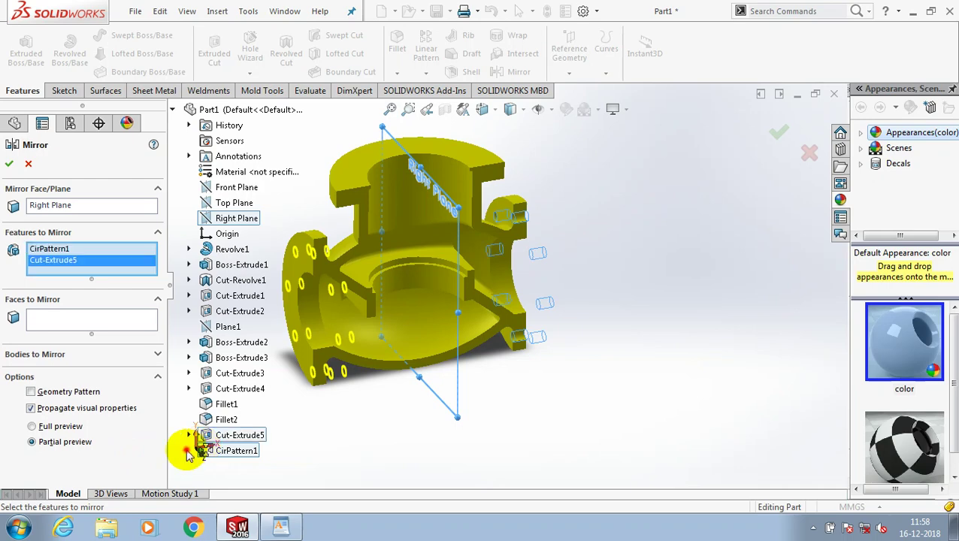
{"action": "left_click", "coordinate": [9, 164]}
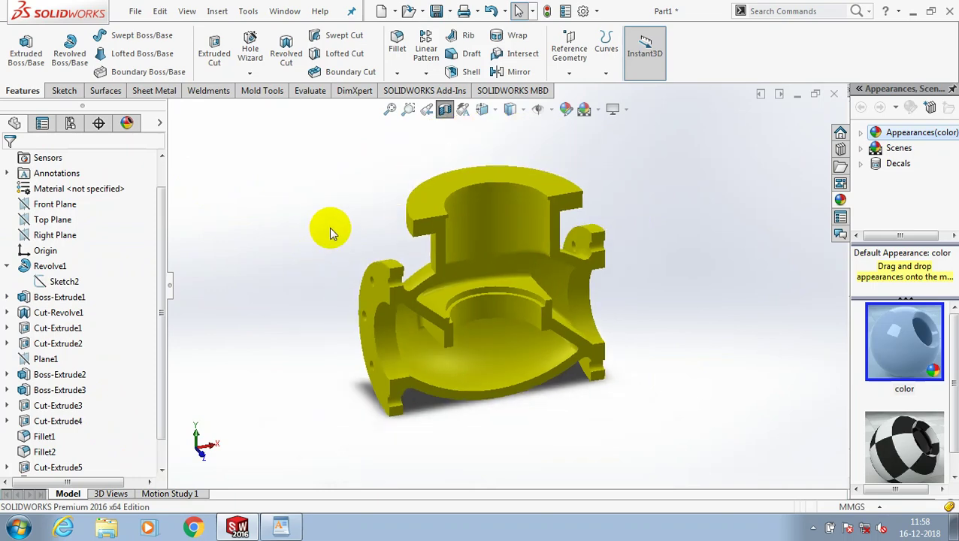
{"action": "left_click", "coordinate": [429, 191]}
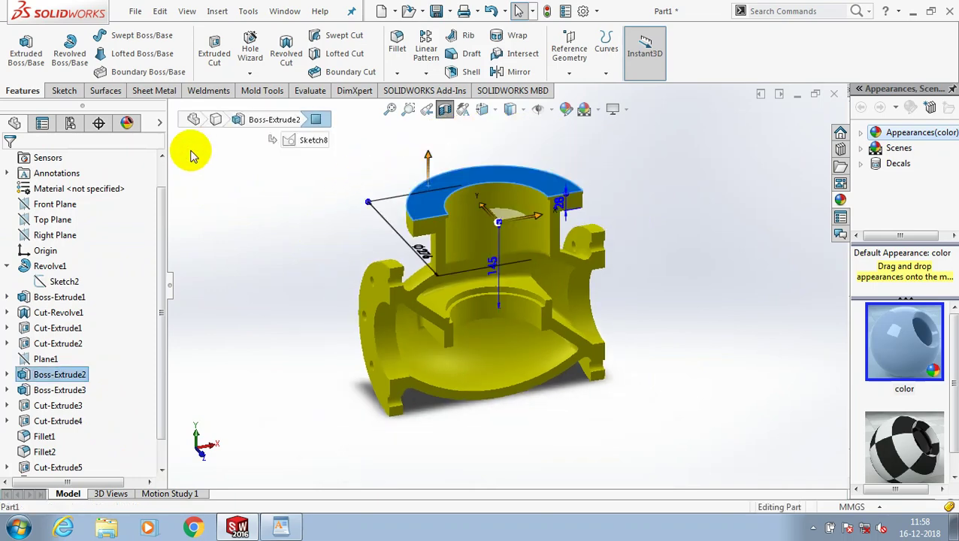
Sketch a circle on the top flange face.
{"action": "left_click", "coordinate": [66, 91]}
{"action": "left_click", "coordinate": [120, 36]}
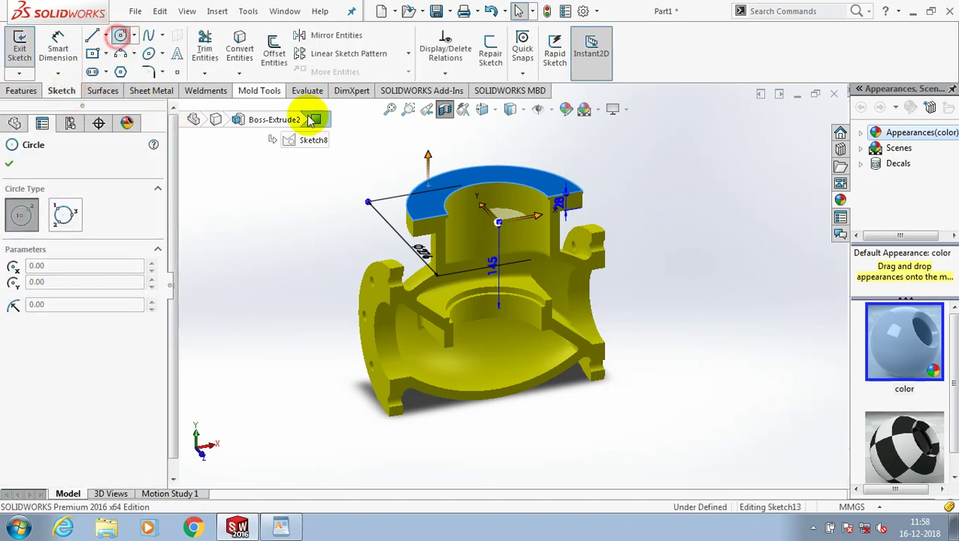
{"action": "left_click", "coordinate": [502, 209]}
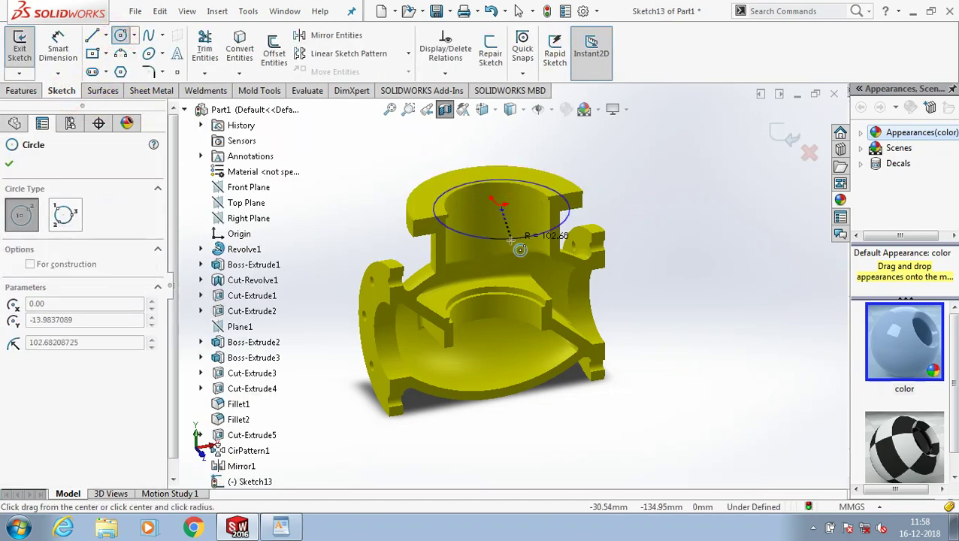
{"action": "left_click", "coordinate": [512, 240]}
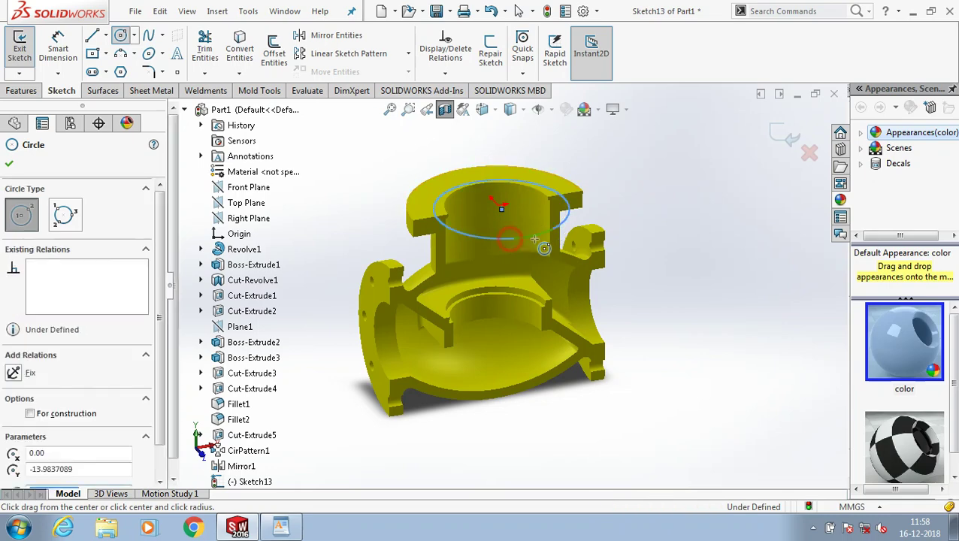
{"action": "left_click", "coordinate": [9, 163]}
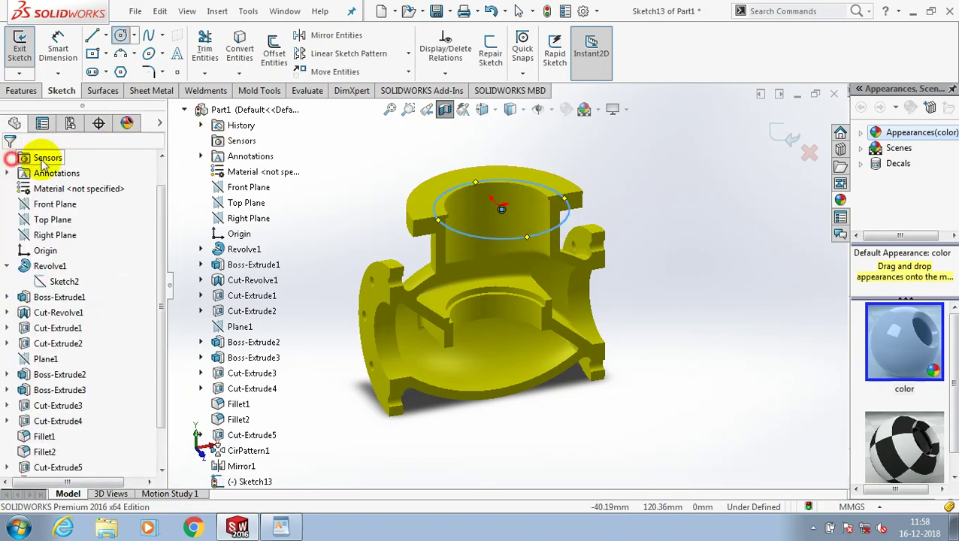
Make the sketch circle concentric with the flange bore's circular edge.
{"action": "scroll", "coordinate": [554, 188], "scroll_direction": "down", "scroll_amount": 3}
{"action": "scroll", "coordinate": [561, 202], "scroll_direction": "down", "scroll_amount": 3}
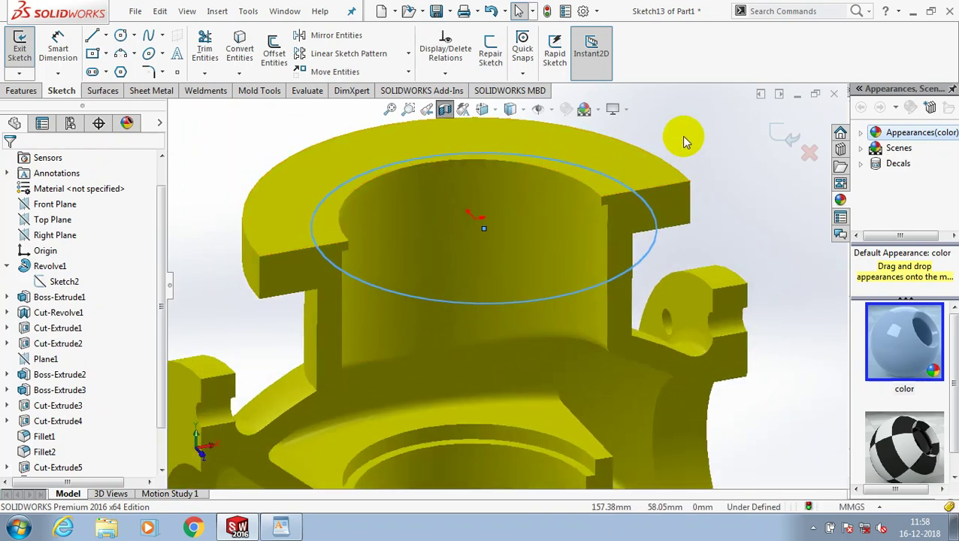
{"action": "left_click", "coordinate": [476, 219]}
{"action": "left_click", "coordinate": [476, 220]}
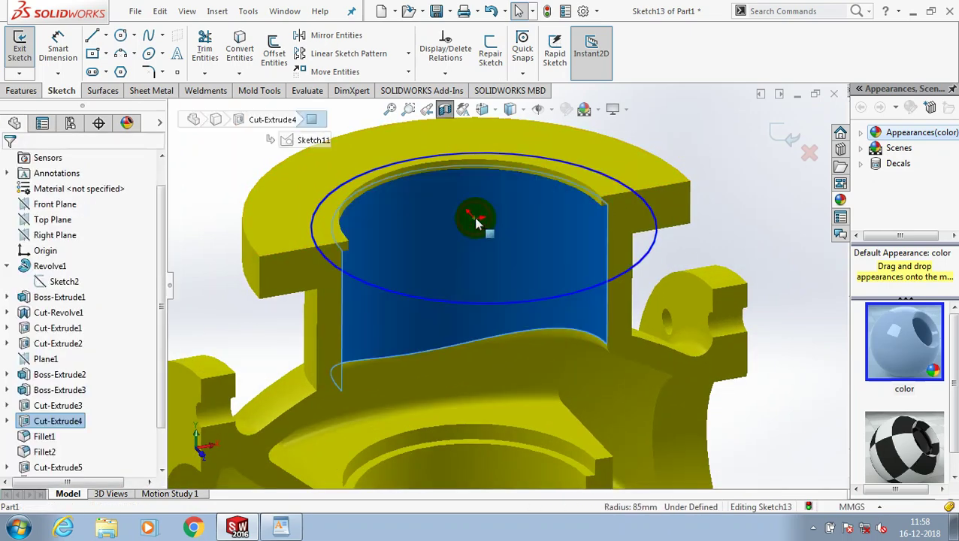
{"action": "scroll", "coordinate": [485, 234], "scroll_direction": "up", "scroll_amount": 3}
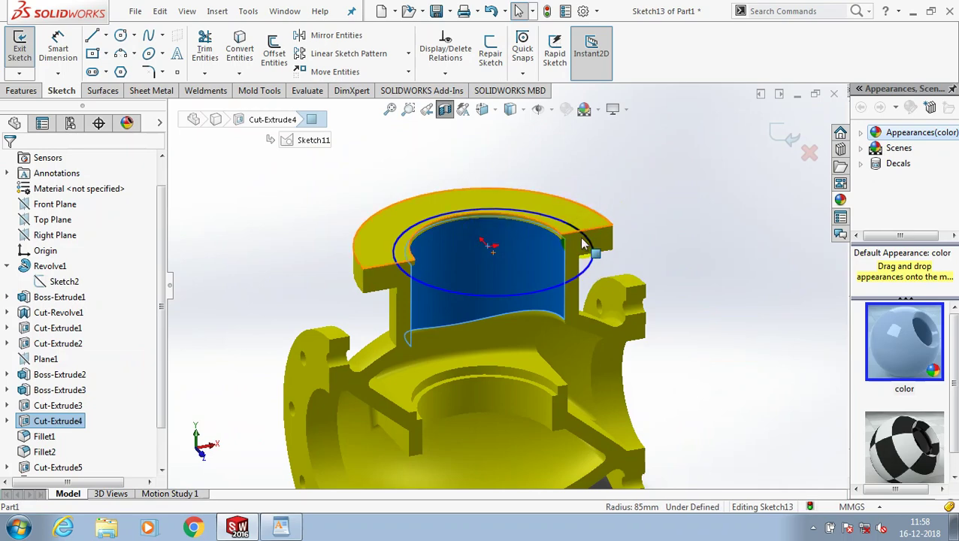
{"action": "middle_click_drag", "start_coordinate": [469, 218], "coordinate": [381, 204]}
{"action": "left_click", "coordinate": [621, 153]}
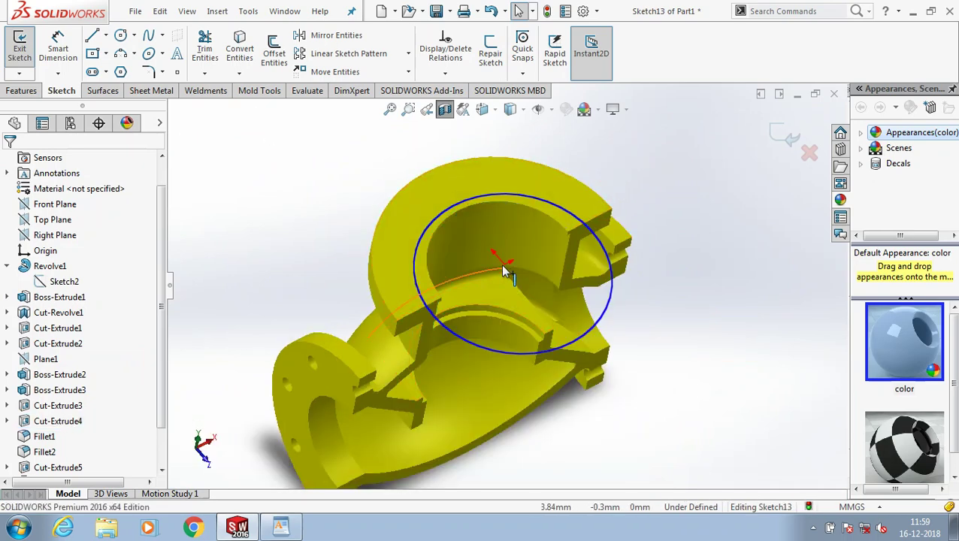
{"action": "left_click", "coordinate": [471, 213]}
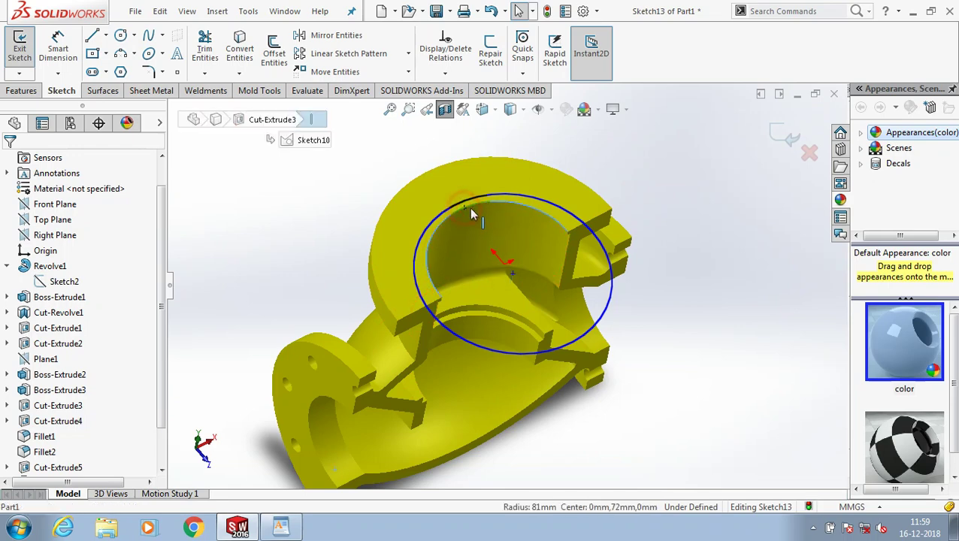
{"action": "left_click", "coordinate": [546, 211]}
{"action": "left_click", "coordinate": [547, 210], "text": "ctrl"}
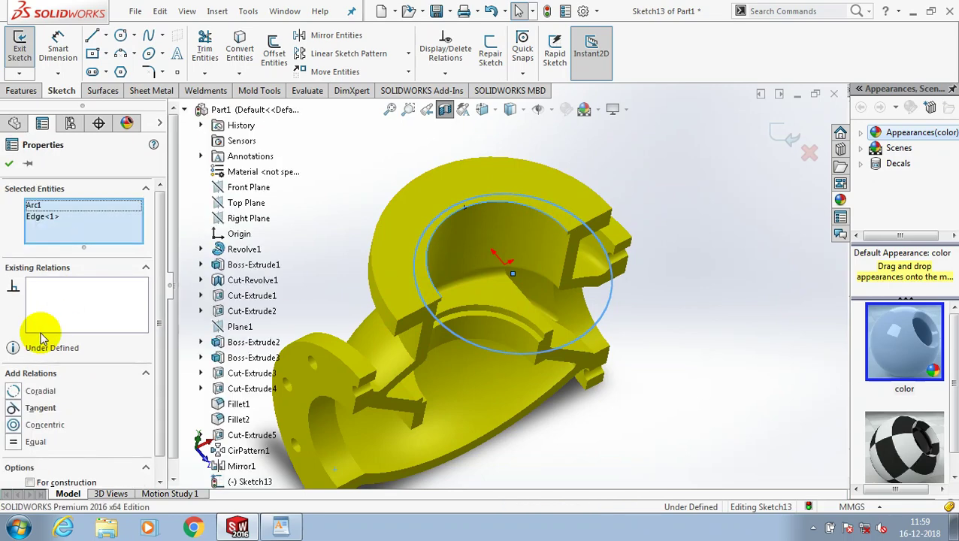
{"action": "left_click", "coordinate": [45, 425]}
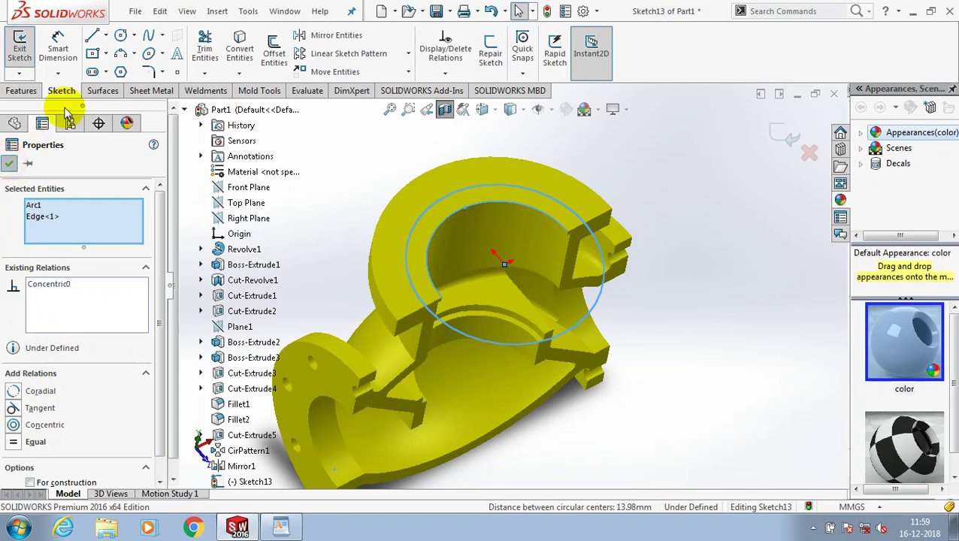
Dimension the circle to Ø225 mm and convert it to construction geometry.
{"action": "left_click", "coordinate": [57, 47]}
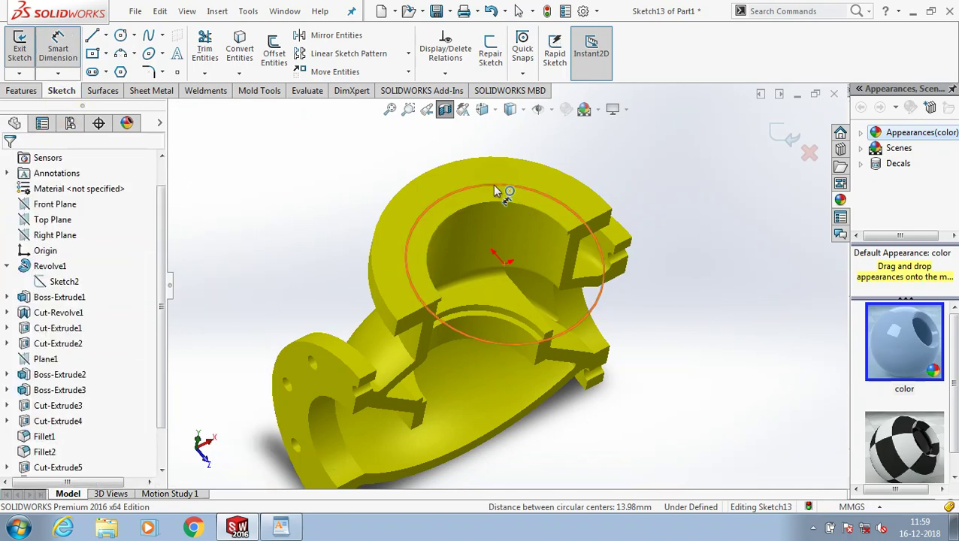
{"action": "left_click", "coordinate": [499, 186]}
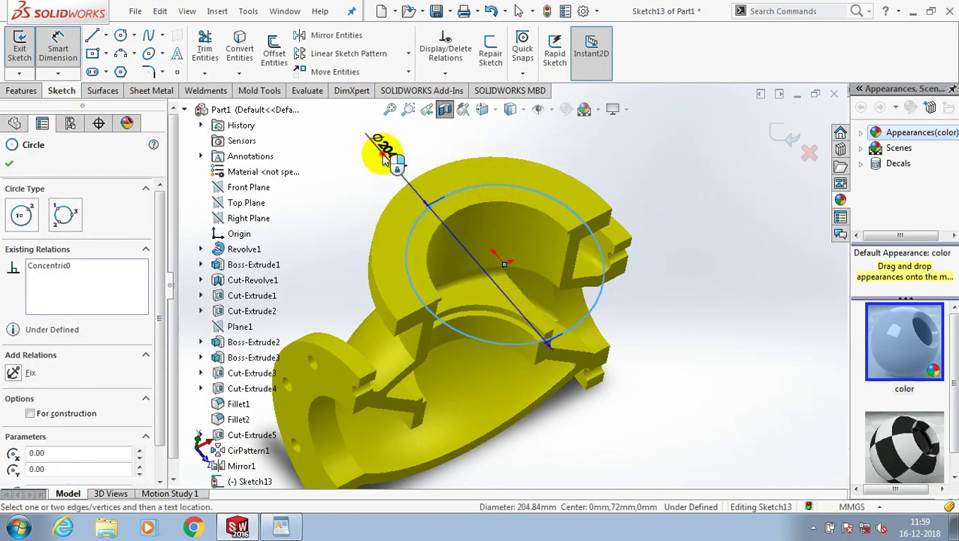
{"action": "left_click", "coordinate": [383, 150]}
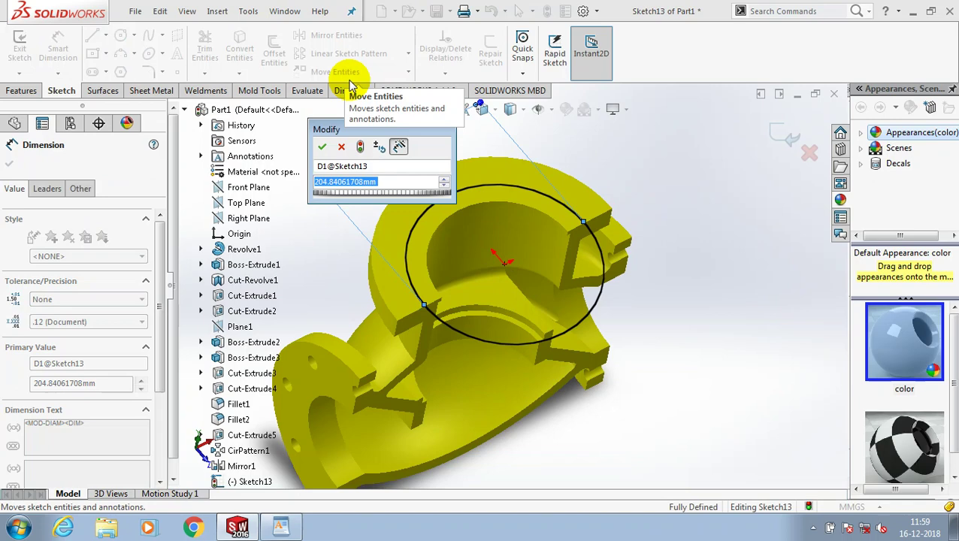
{"action": "type", "text": "2"}
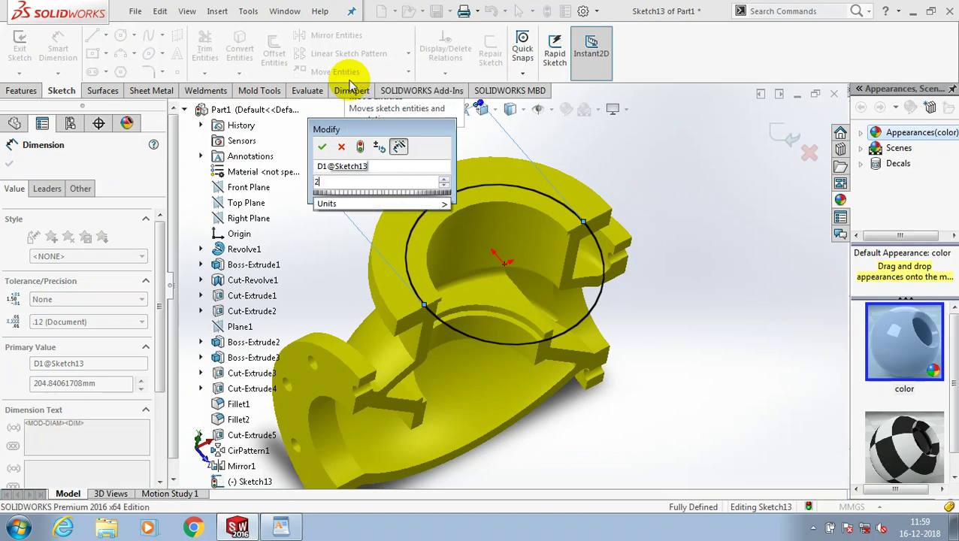
{"action": "type", "text": "25"}
{"action": "key", "text": "Return"}
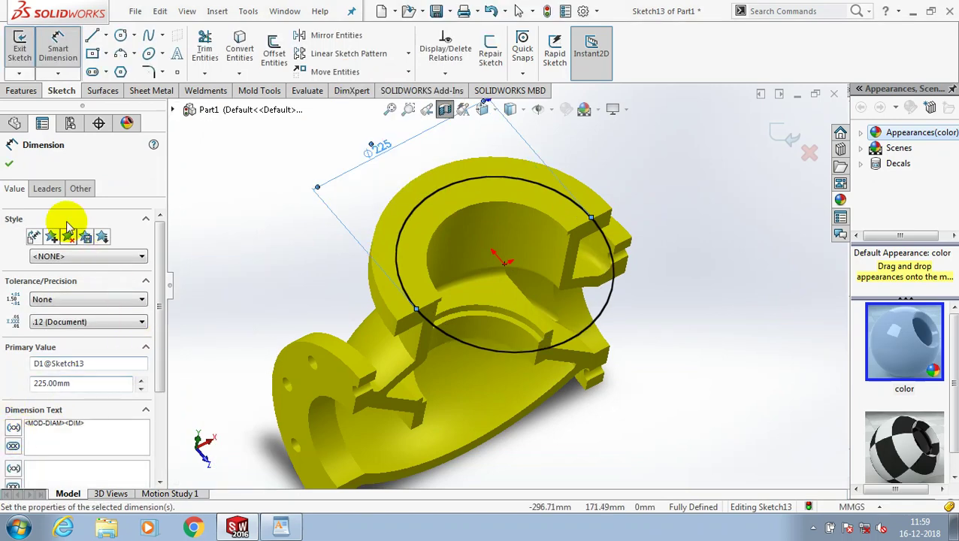
{"action": "left_click", "coordinate": [10, 163]}
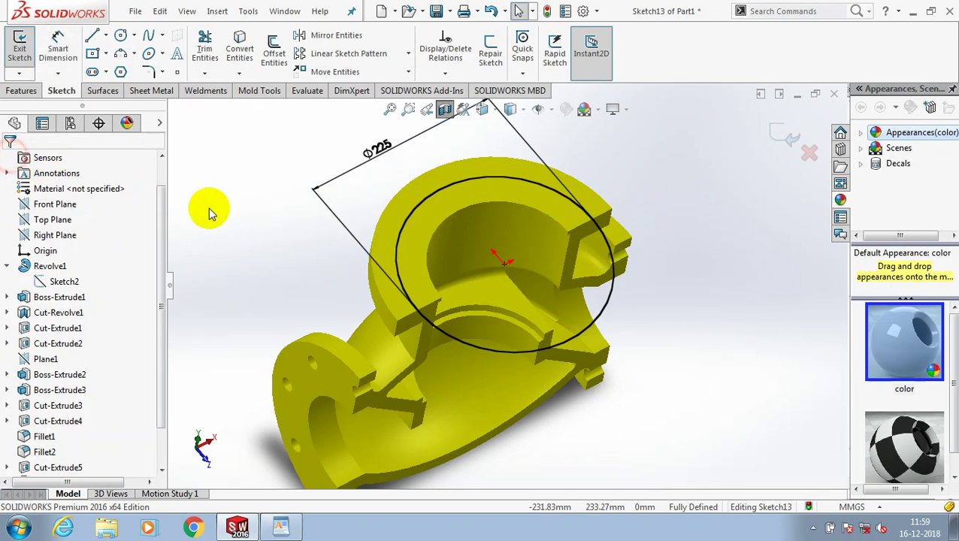
{"action": "left_click", "coordinate": [405, 216]}
{"action": "left_click", "coordinate": [30, 352]}
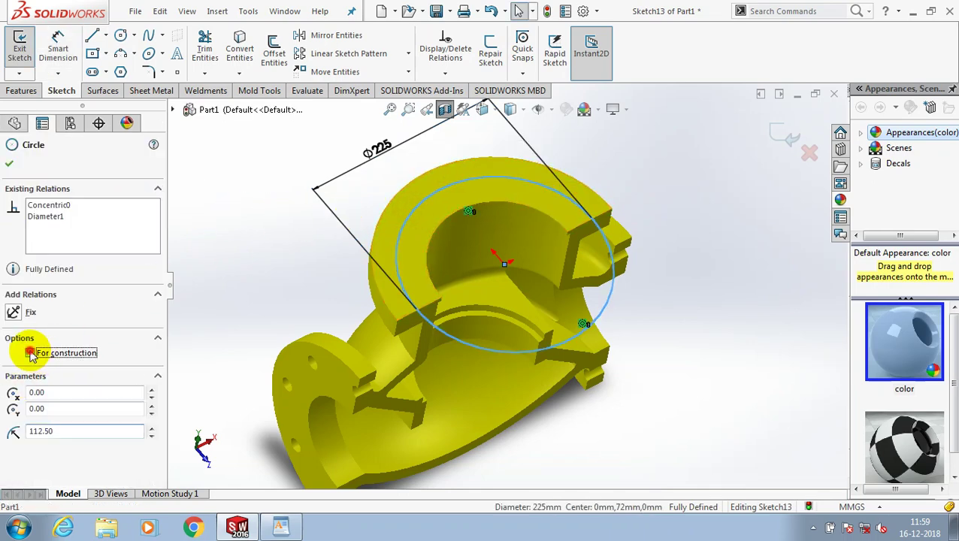
{"action": "left_click", "coordinate": [9, 163]}
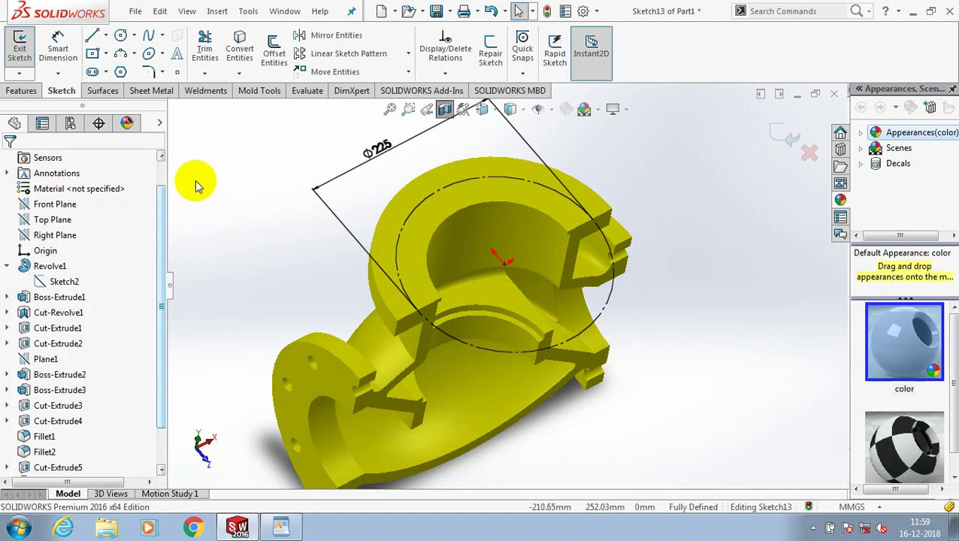
Draw an Ø18.5 mm circle centred on the Ø225 construction circle and exit Sketch13.
{"action": "left_click", "coordinate": [120, 35]}
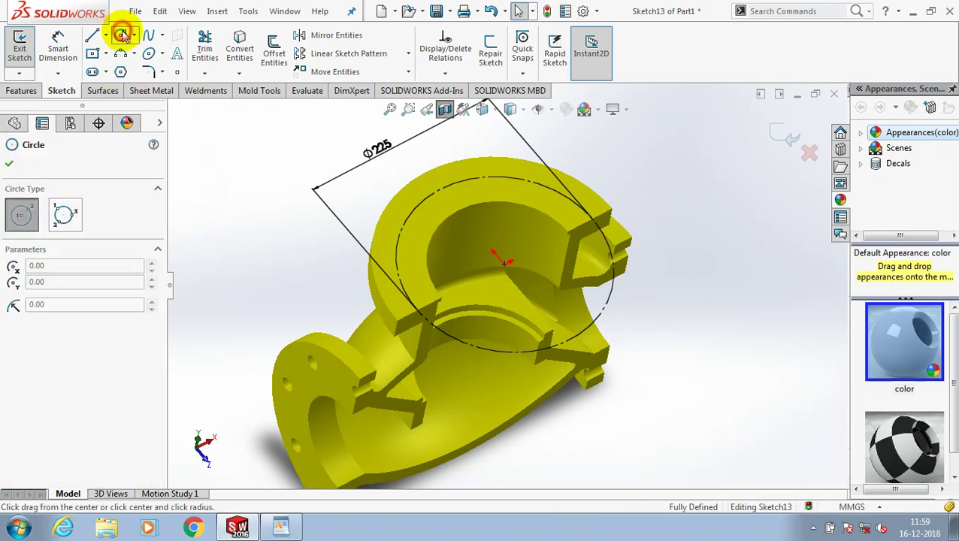
{"action": "left_click", "coordinate": [593, 219]}
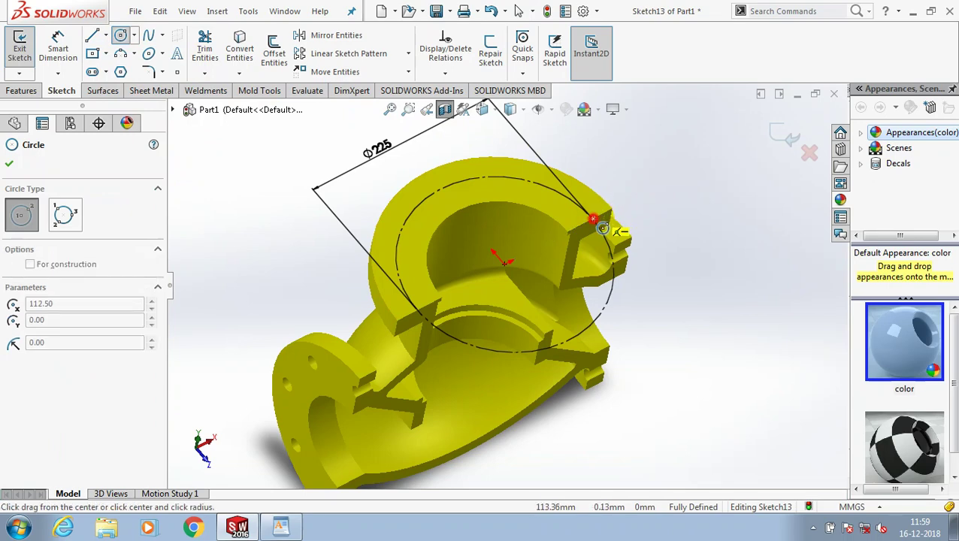
{"action": "left_click", "coordinate": [602, 228]}
{"action": "left_click", "coordinate": [9, 163]}
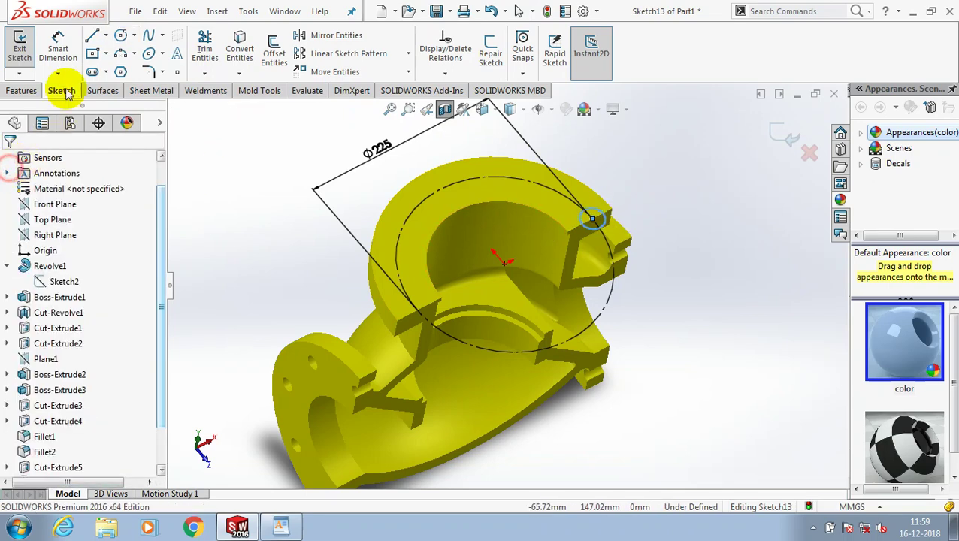
{"action": "left_click", "coordinate": [593, 219]}
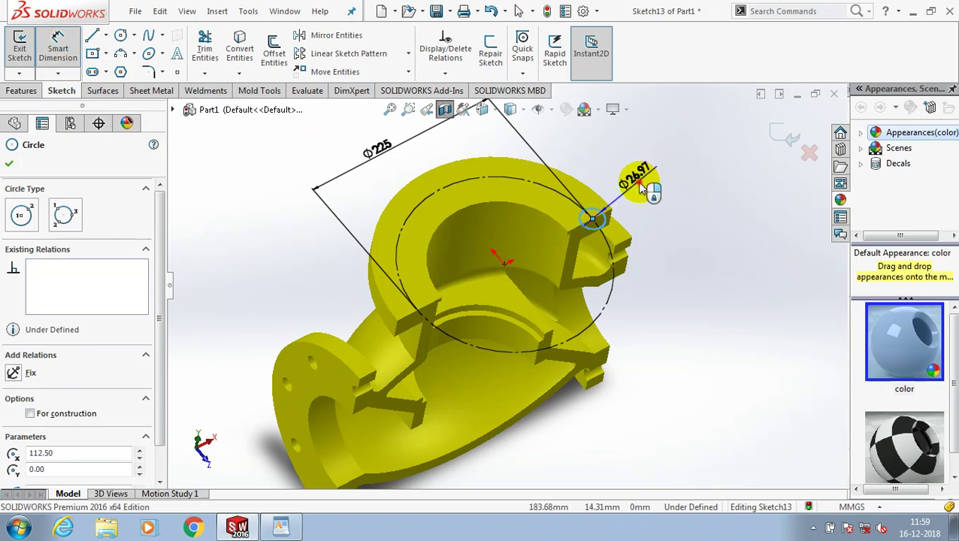
{"action": "left_click", "coordinate": [640, 188]}
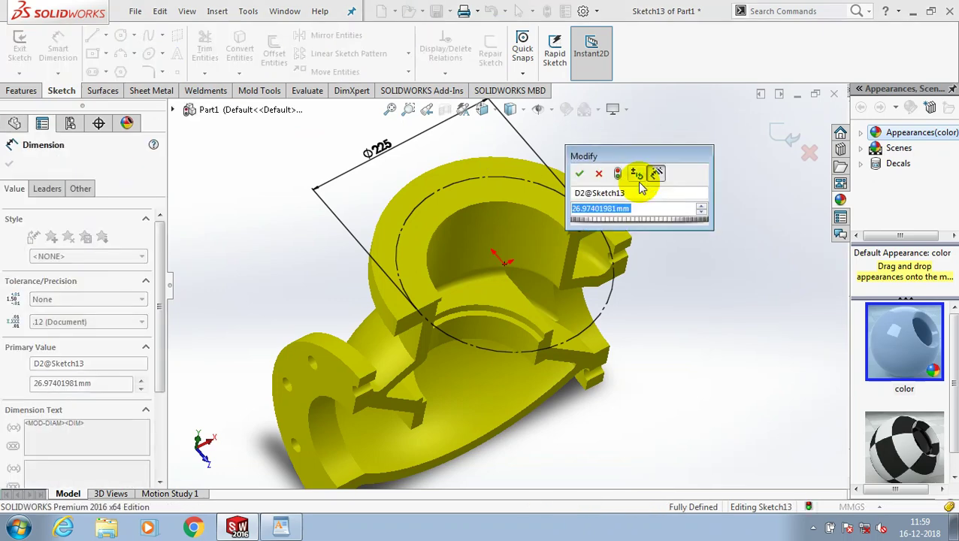
{"action": "type", "text": "18.5"}
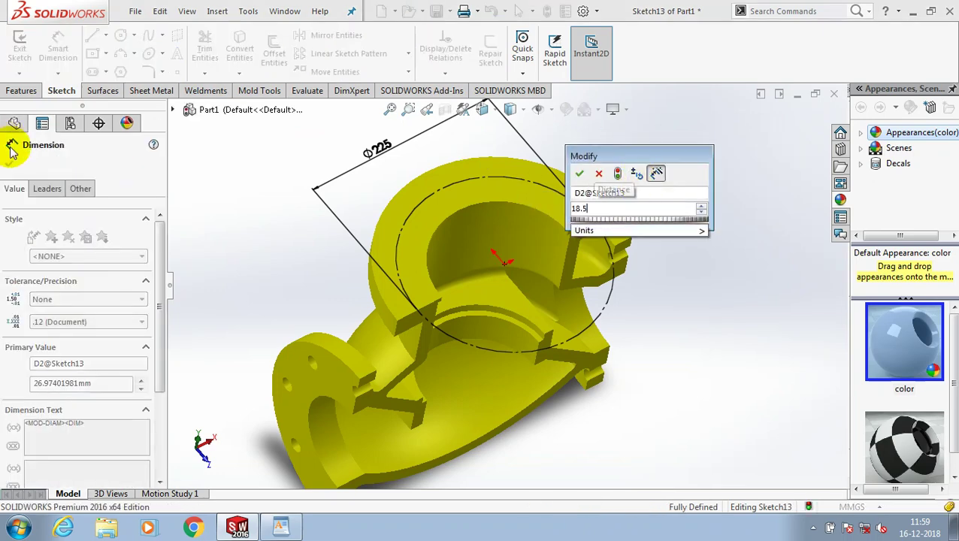
{"action": "key", "text": "Return"}
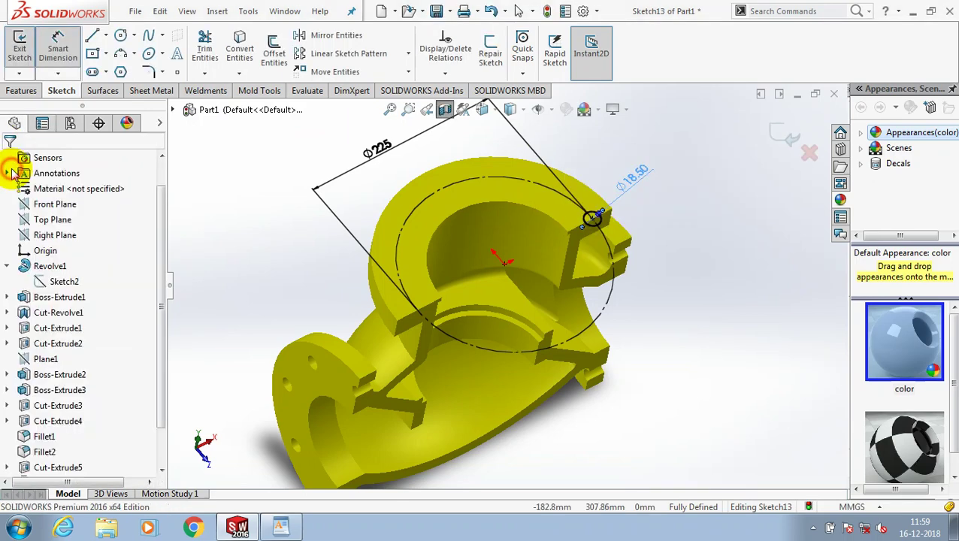
{"action": "left_click", "coordinate": [11, 146]}
{"action": "left_click", "coordinate": [19, 46]}
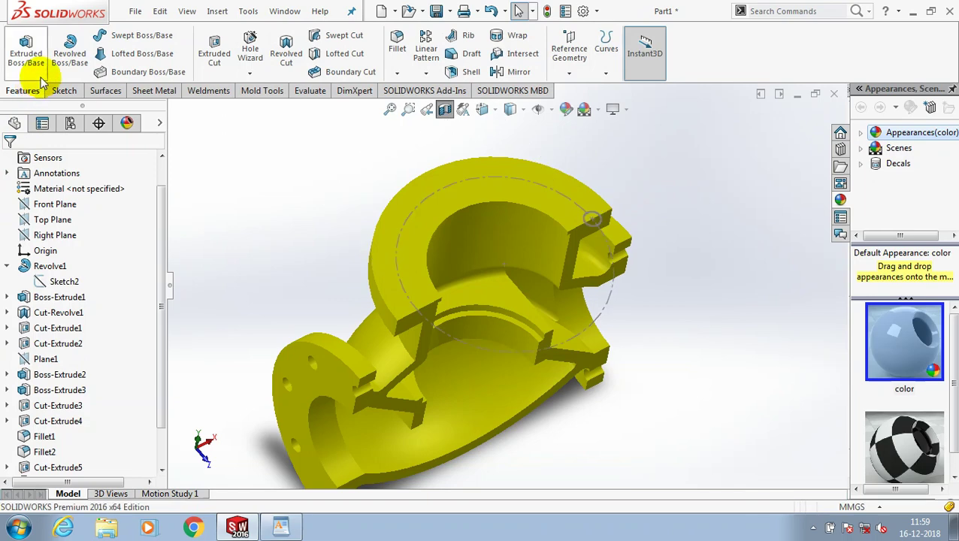
Extrude-cut the small circle of Sketch13 blind 25 mm into the top flange.
{"action": "left_click", "coordinate": [220, 53]}
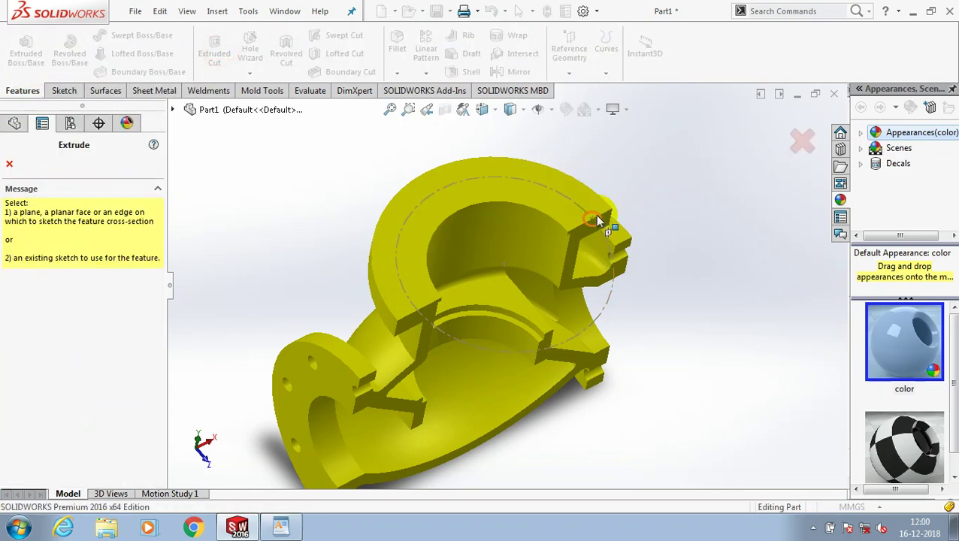
{"action": "left_click", "coordinate": [648, 181]}
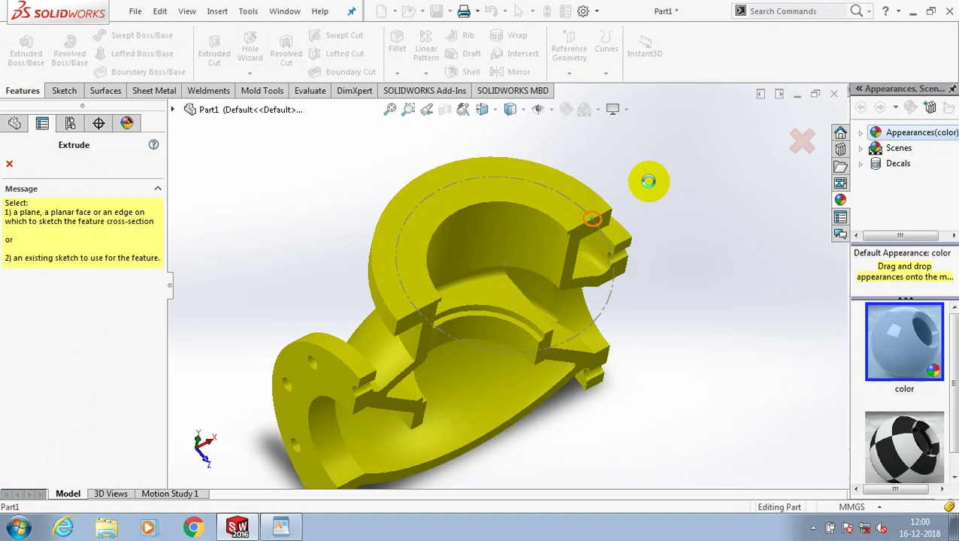
{"action": "left_click", "coordinate": [651, 171]}
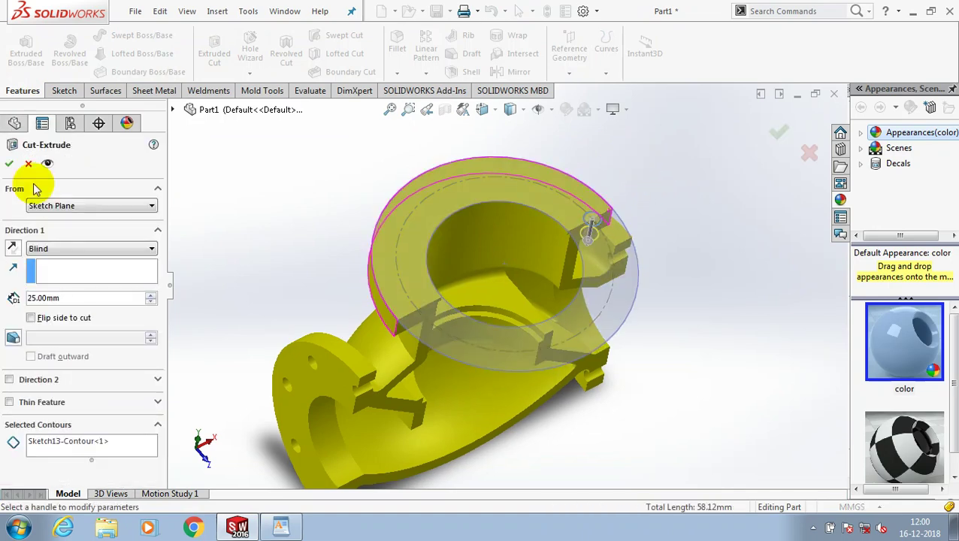
{"action": "key", "text": "Down"}
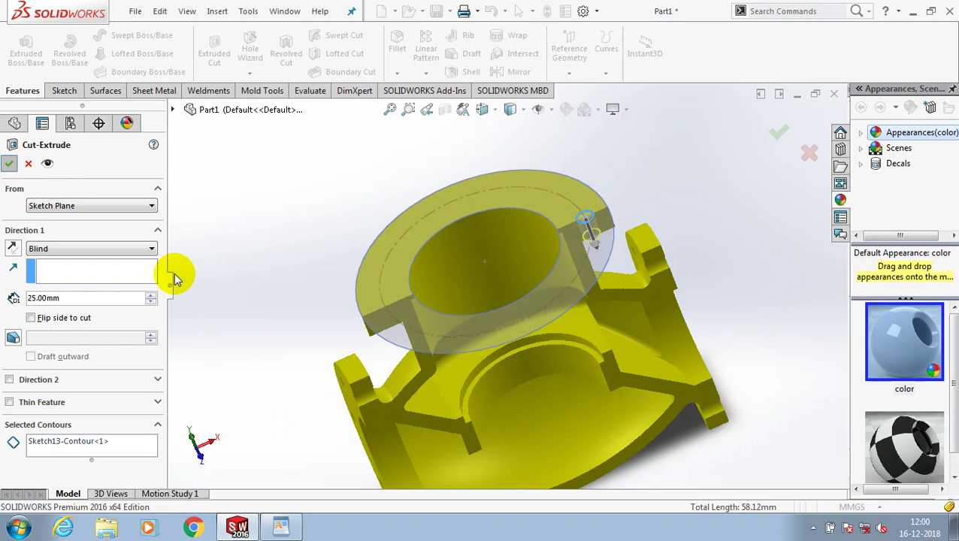
{"action": "key", "text": "Return"}
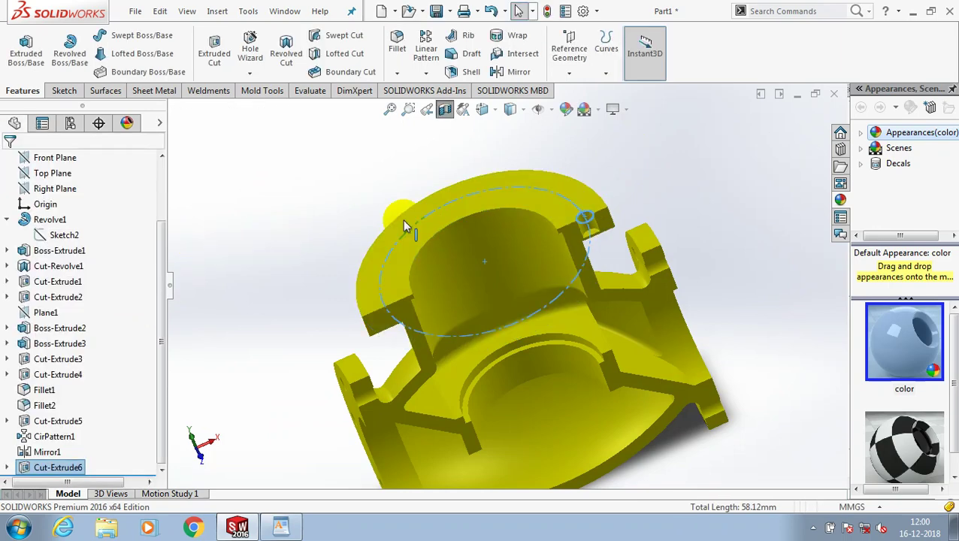
Edit Cut-Extrude6 to deepen the Ø18.50 hole to 30 mm.
{"action": "right_click", "coordinate": [69, 467]}
{"action": "left_click", "coordinate": [85, 210]}
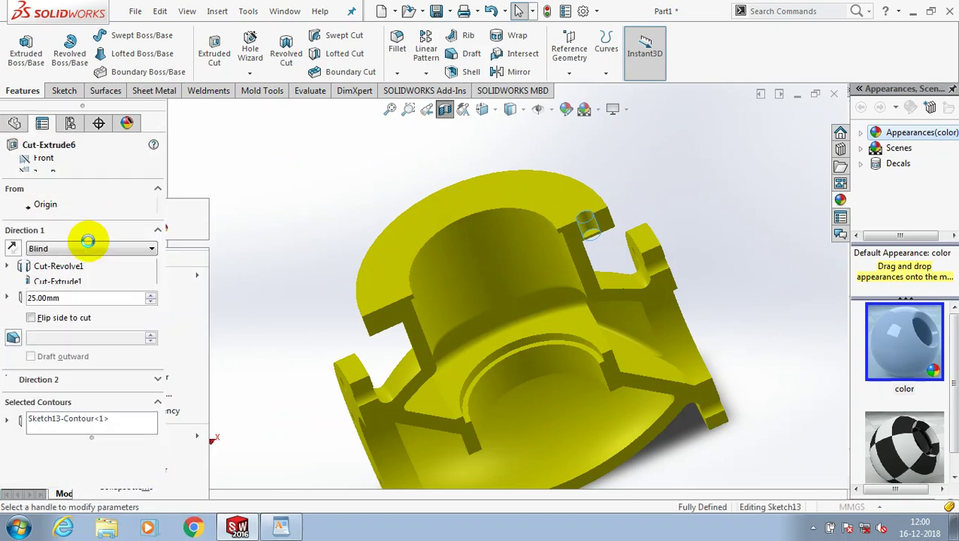
{"action": "double_click", "coordinate": [64, 298]}
{"action": "type", "text": "30"}
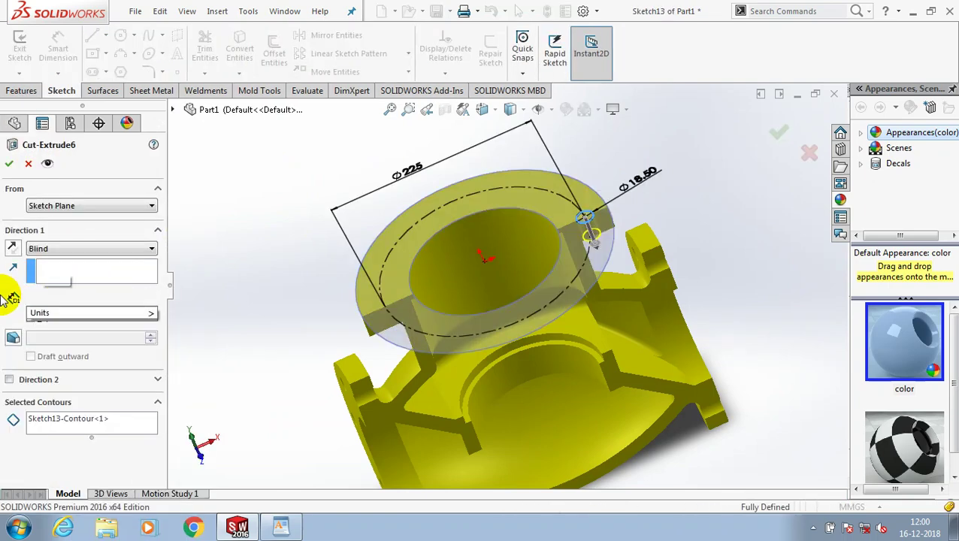
{"action": "left_click", "coordinate": [10, 165]}
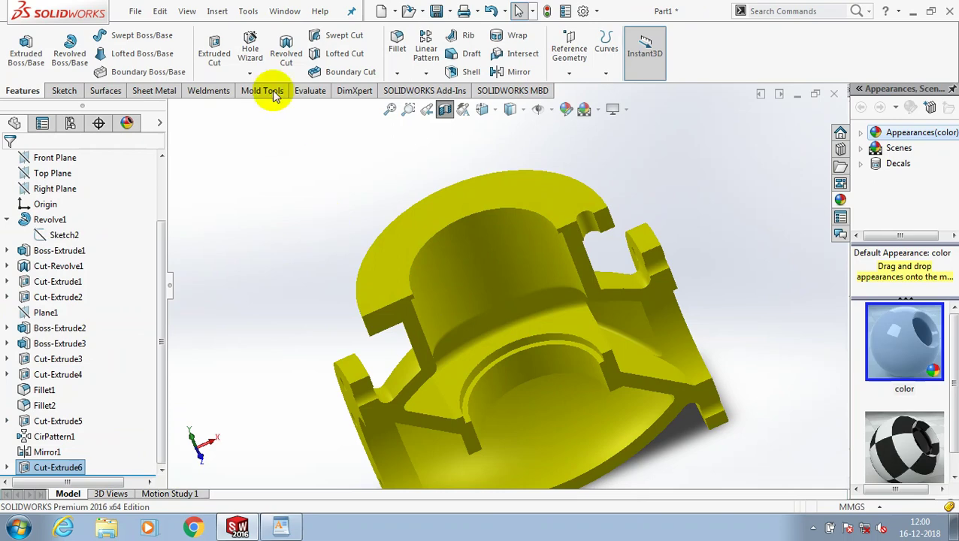
Start a Thread on the flange hole's top edge, previewing Metric Tap M12x1.75, blind 10 mm.
{"action": "left_click", "coordinate": [250, 73]}
{"action": "left_click", "coordinate": [261, 109]}
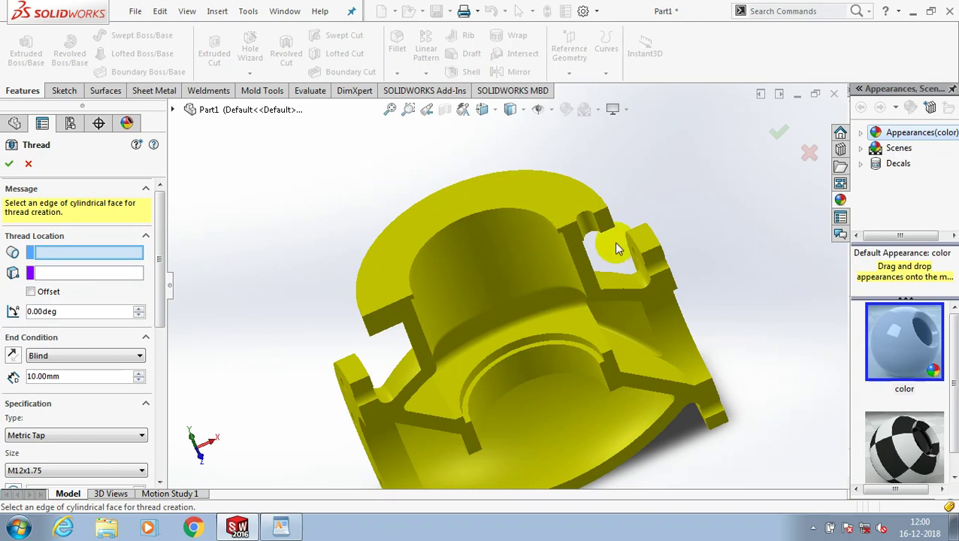
{"action": "scroll", "coordinate": [614, 239], "scroll_direction": "down", "scroll_amount": 3}
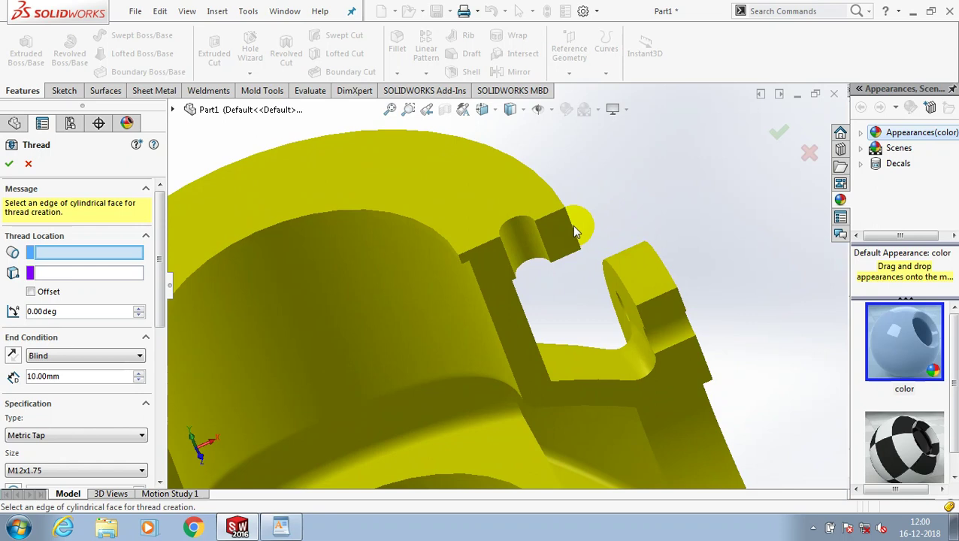
{"action": "left_click", "coordinate": [524, 215]}
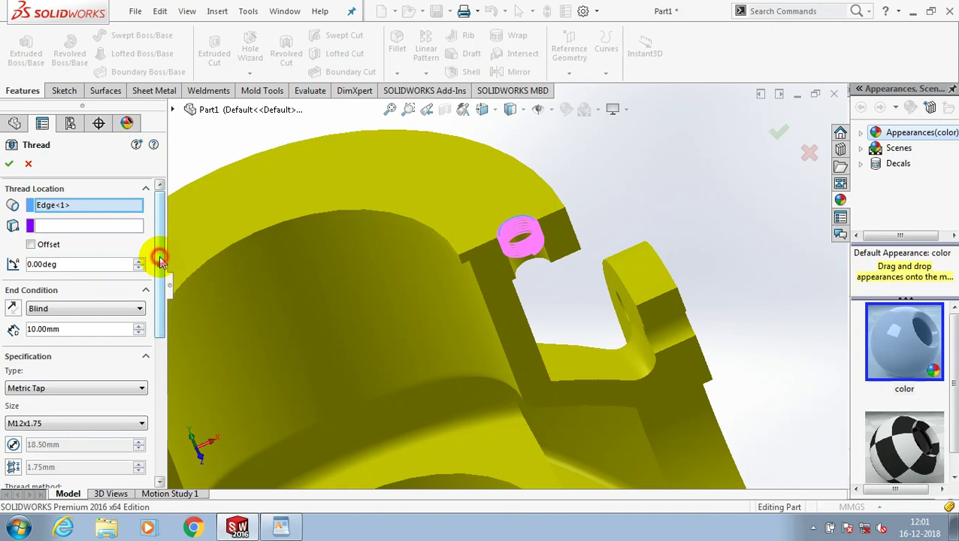
{"action": "left_click_drag", "start_coordinate": [159, 257], "coordinate": [152, 279]}
Set the thread to Metric Tap M20x1.5, Blind, 30 mm deep, and confirm it.
{"action": "left_click", "coordinate": [125, 373]}
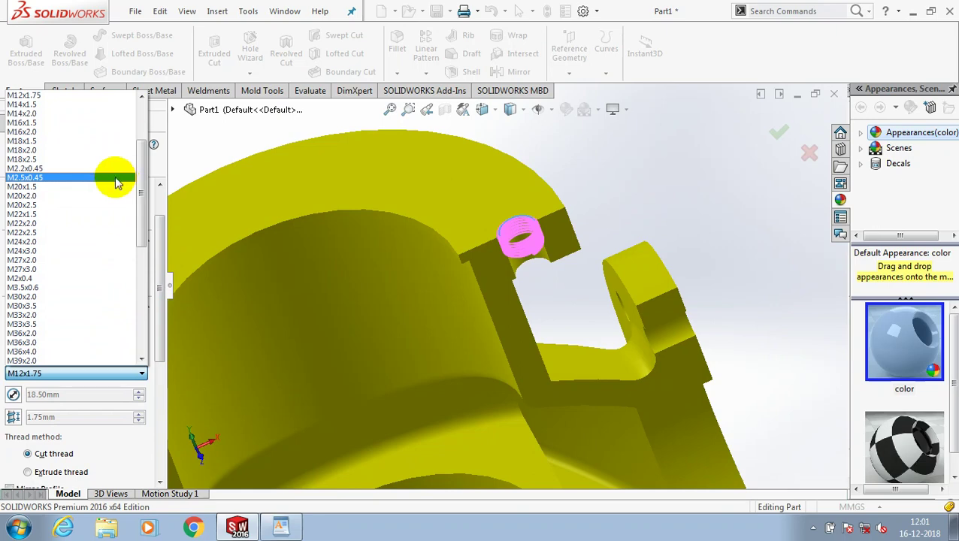
{"action": "left_click", "coordinate": [176, 265]}
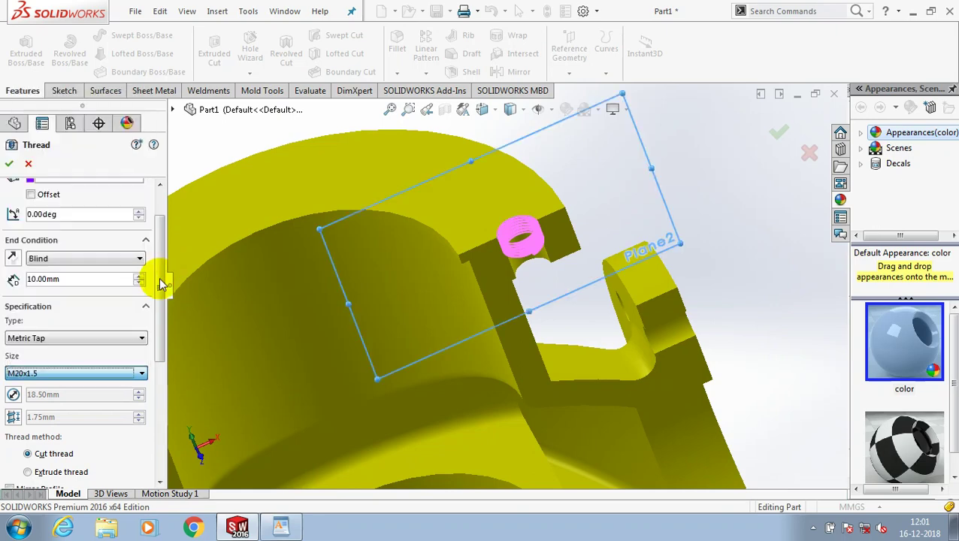
{"action": "left_click", "coordinate": [121, 279]}
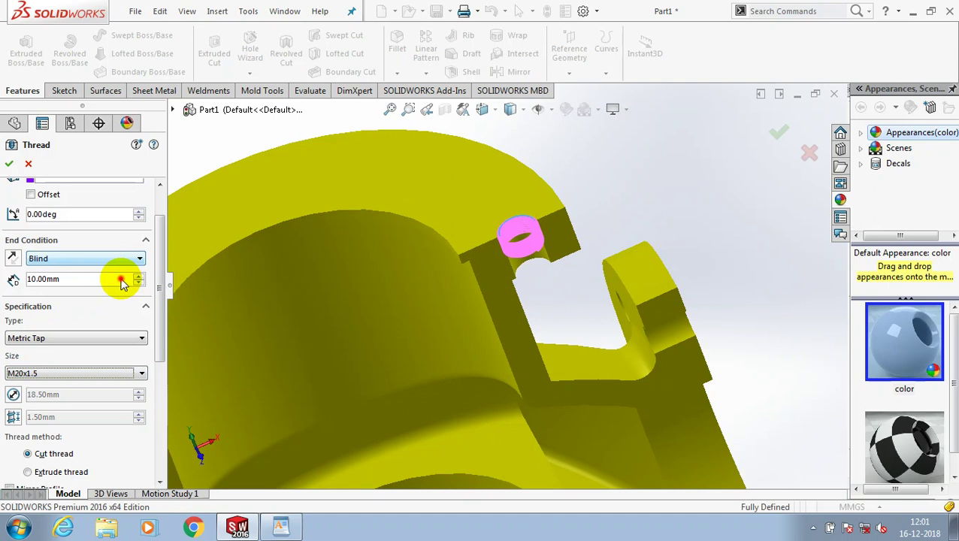
{"action": "left_click", "coordinate": [122, 279]}
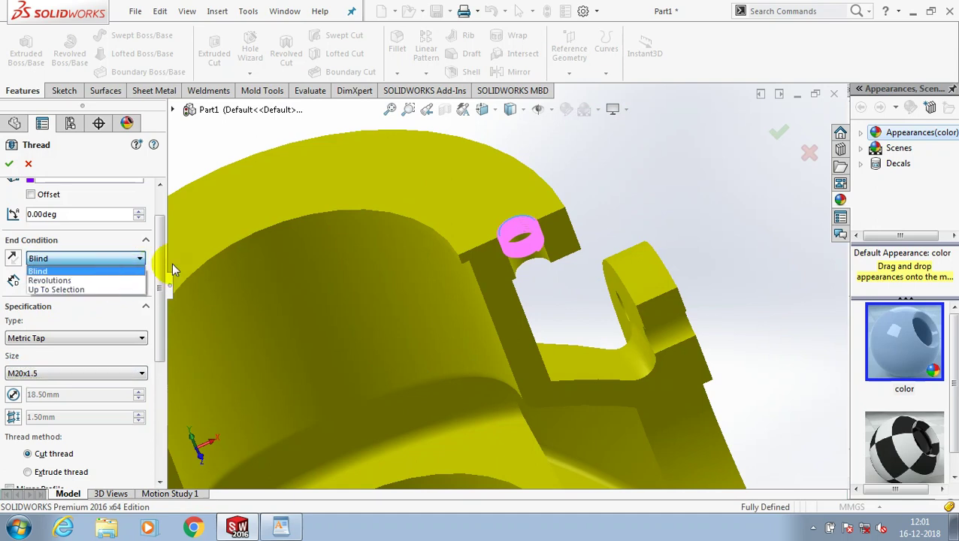
{"action": "left_click", "coordinate": [128, 272]}
{"action": "double_click", "coordinate": [118, 279]}
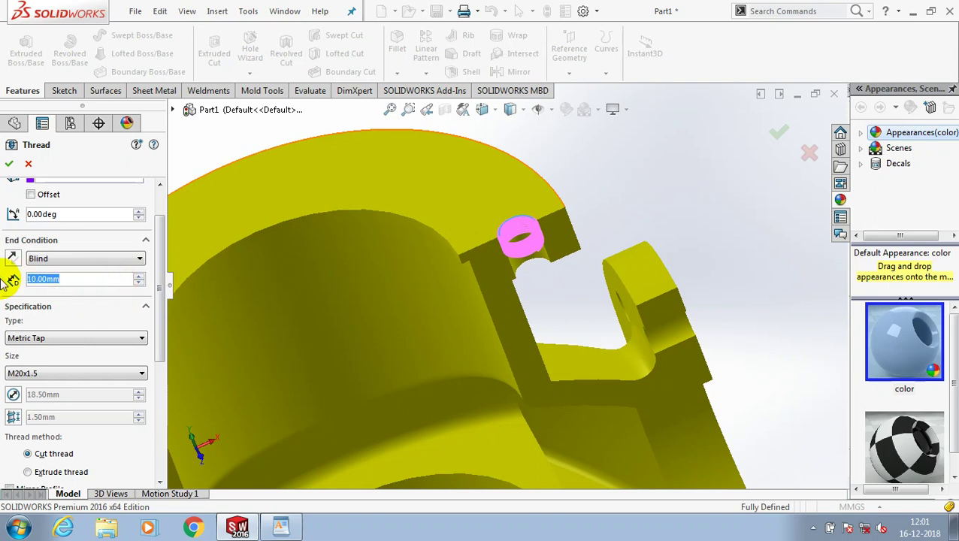
{"action": "type", "text": "3"}
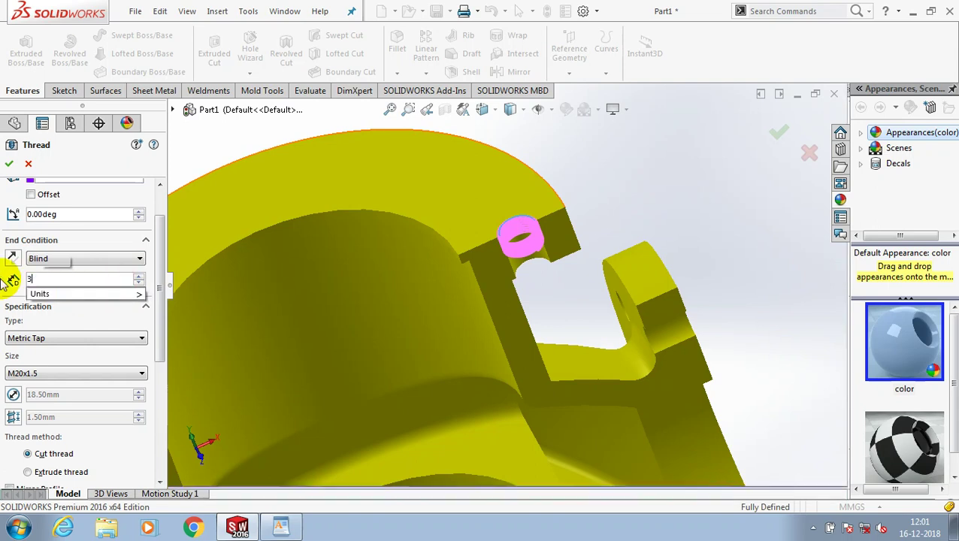
{"action": "type", "text": "0"}
{"action": "key", "text": "Return"}
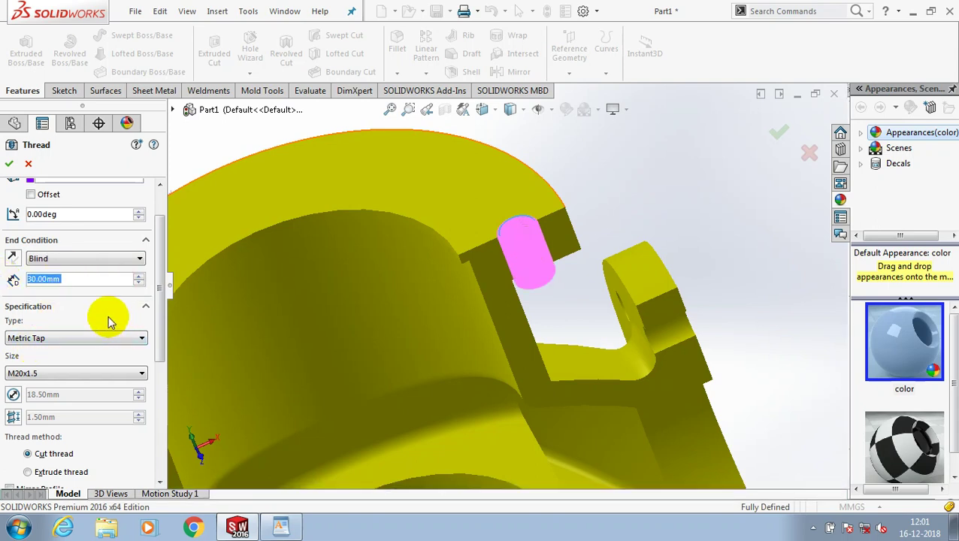
{"action": "left_click", "coordinate": [9, 170]}
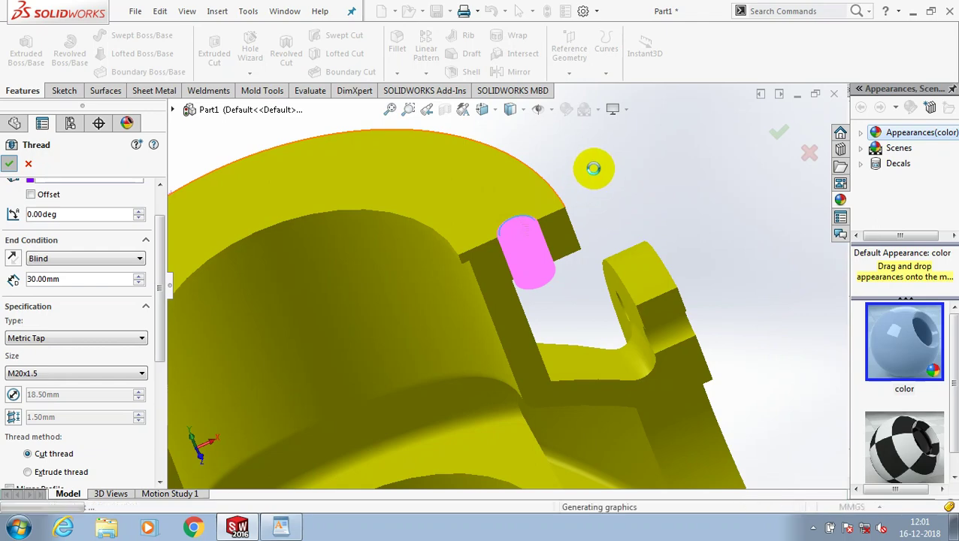
Start a Circular Pattern using the flange face as its axis.
{"action": "scroll", "coordinate": [524, 242], "scroll_direction": "down", "scroll_amount": 3}
{"action": "scroll", "coordinate": [520, 240], "scroll_direction": "down", "scroll_amount": 3}
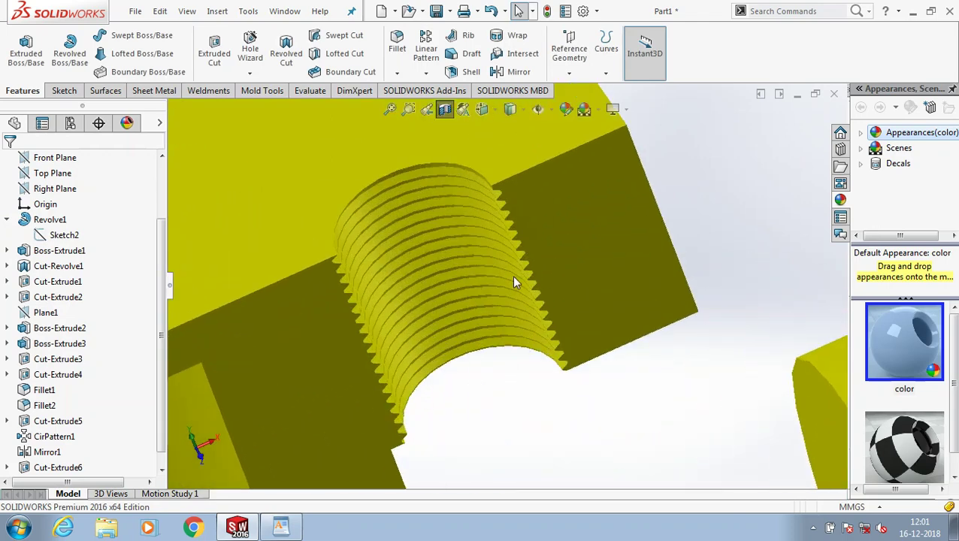
{"action": "scroll", "coordinate": [502, 314], "scroll_direction": "up", "scroll_amount": 5}
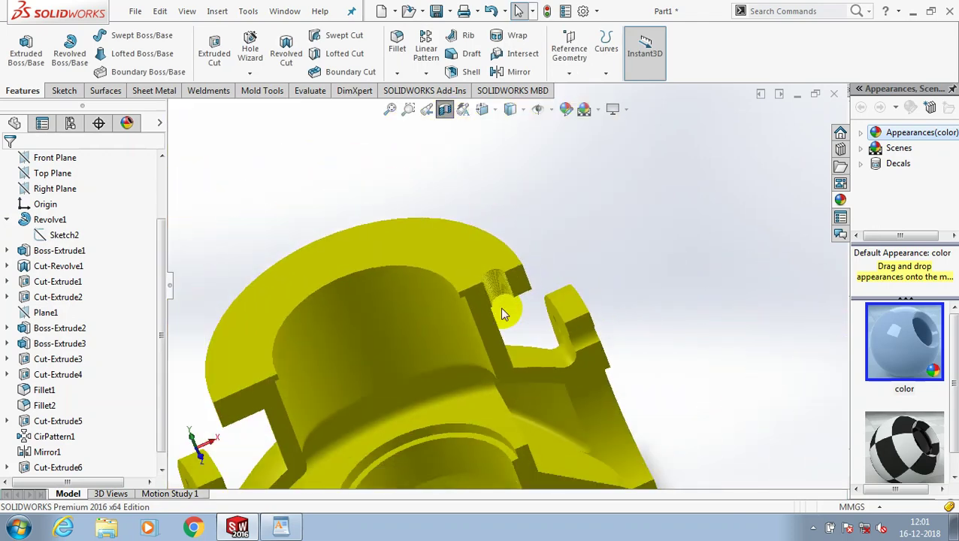
{"action": "left_click", "coordinate": [423, 75]}
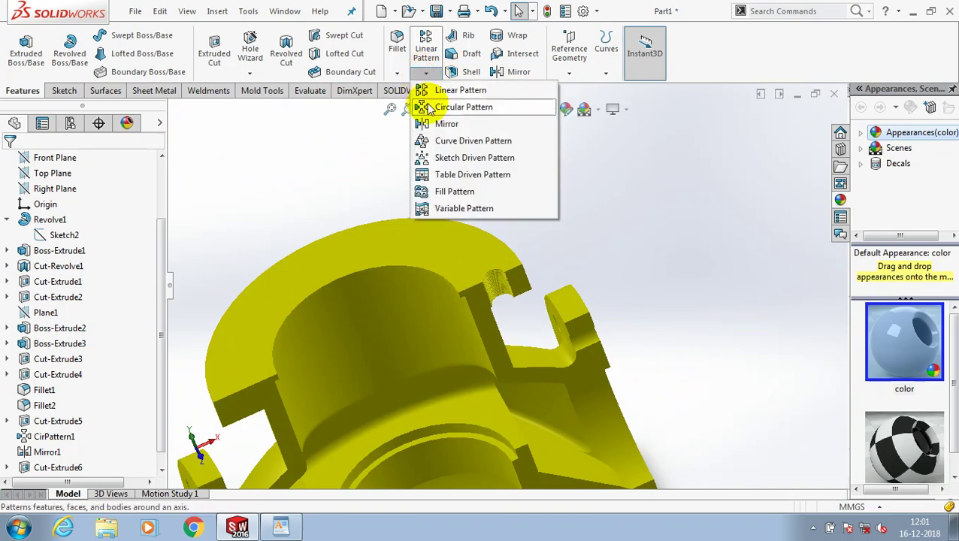
{"action": "left_click", "coordinate": [421, 104]}
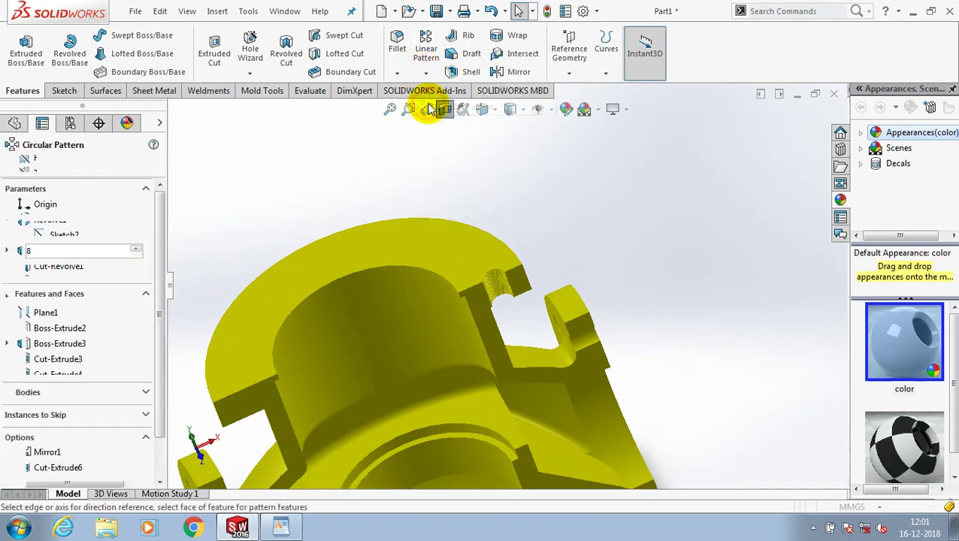
{"action": "middle_click_drag", "start_coordinate": [613, 214], "coordinate": [359, 264]}
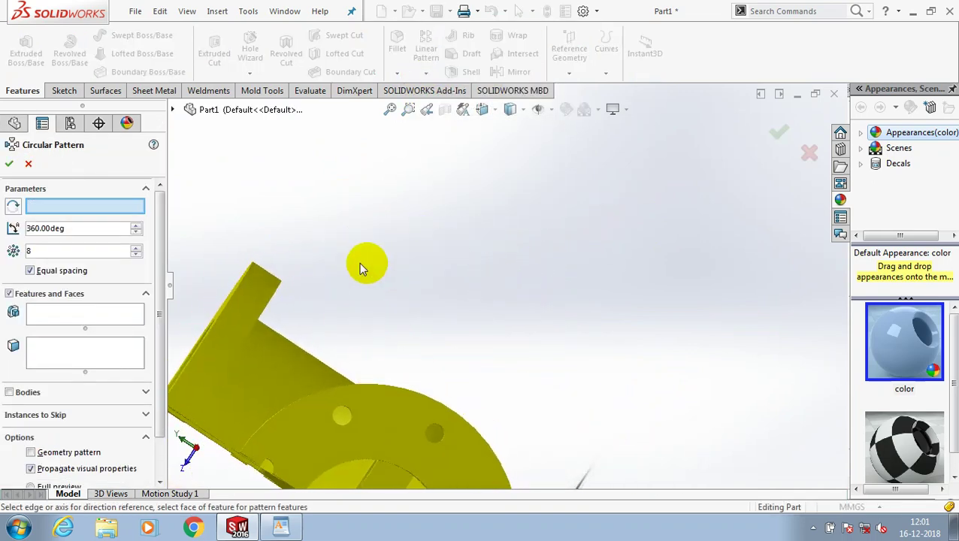
{"action": "left_click", "coordinate": [274, 284]}
{"action": "middle_click_drag", "start_coordinate": [414, 265], "coordinate": [574, 265]}
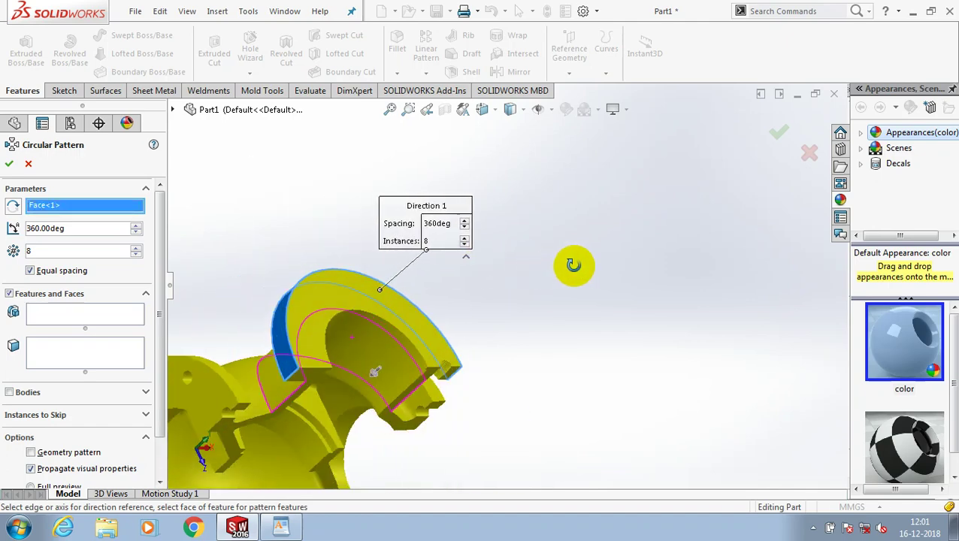
Add Cut-Extrude6 and Thread1 as the features to pattern.
{"action": "left_click", "coordinate": [105, 317]}
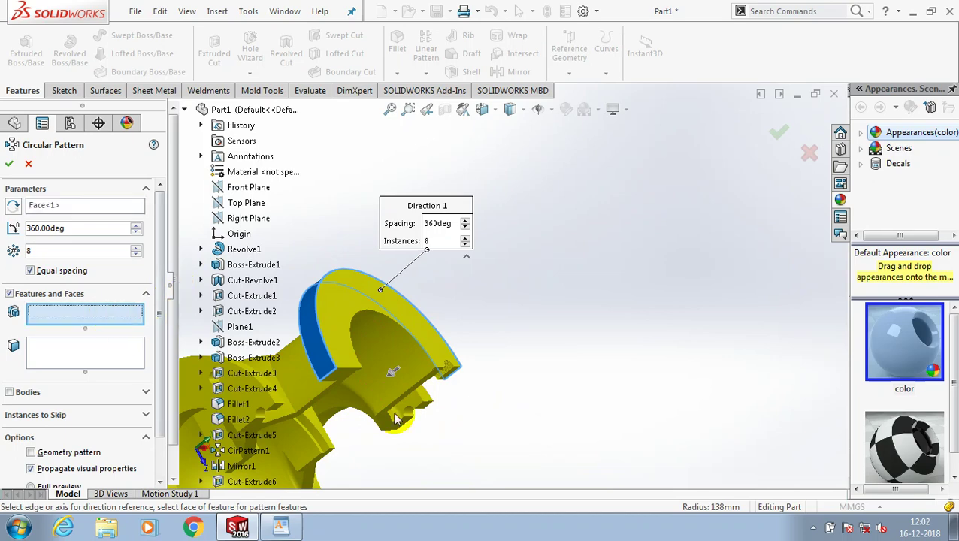
{"action": "key", "text": "f"}
{"action": "left_click_drag", "start_coordinate": [178, 407], "coordinate": [172, 451]}
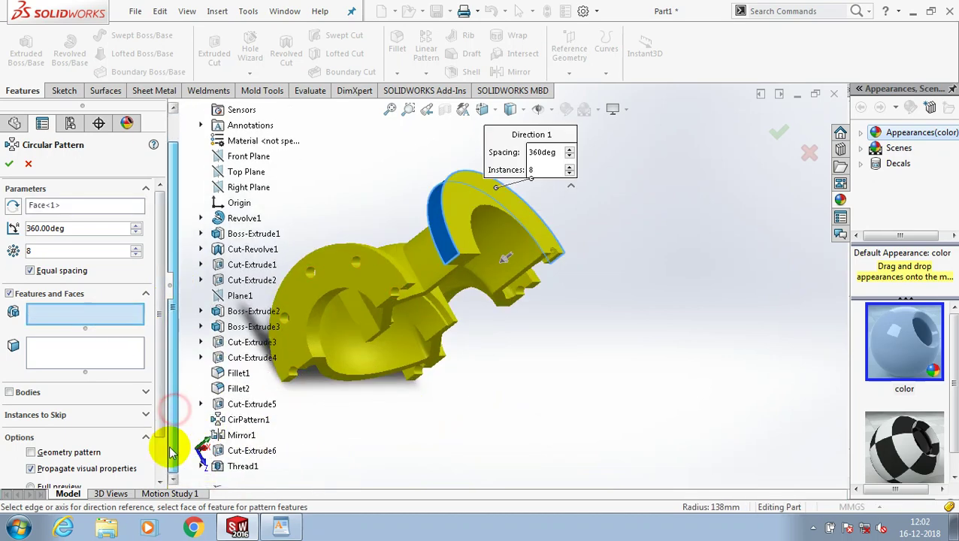
{"action": "left_click", "coordinate": [248, 451]}
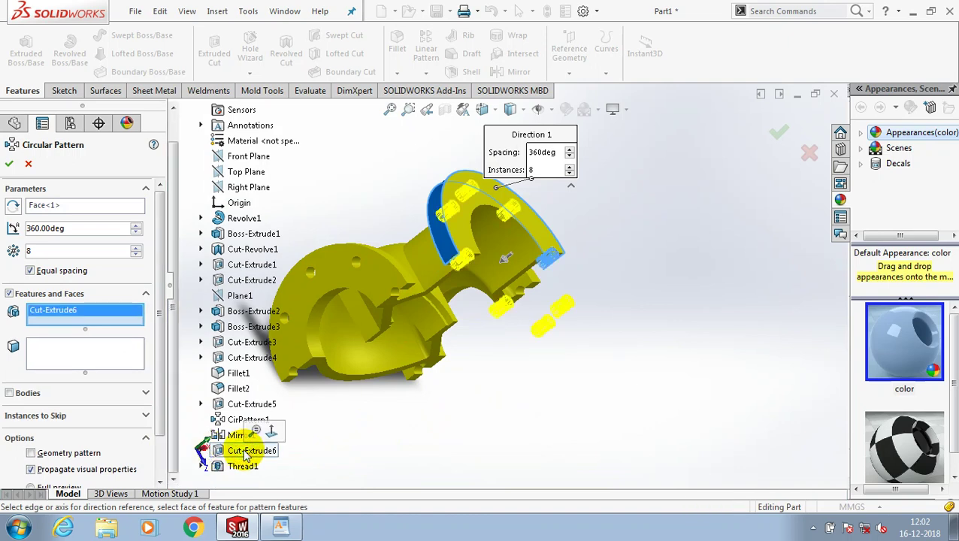
{"action": "left_click", "coordinate": [243, 466]}
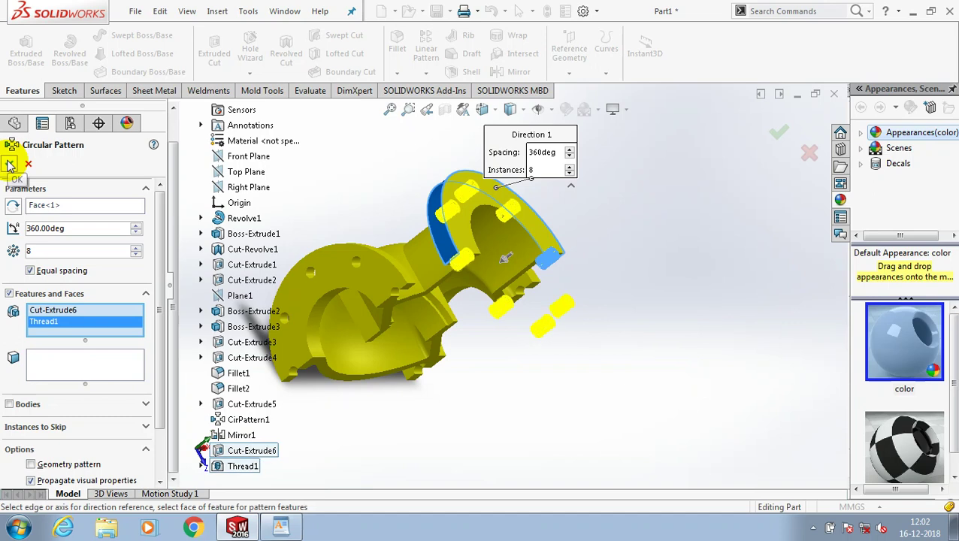
Set the pattern to 6 equally spaced instances with Geometry pattern enabled.
{"action": "left_click", "coordinate": [53, 252]}
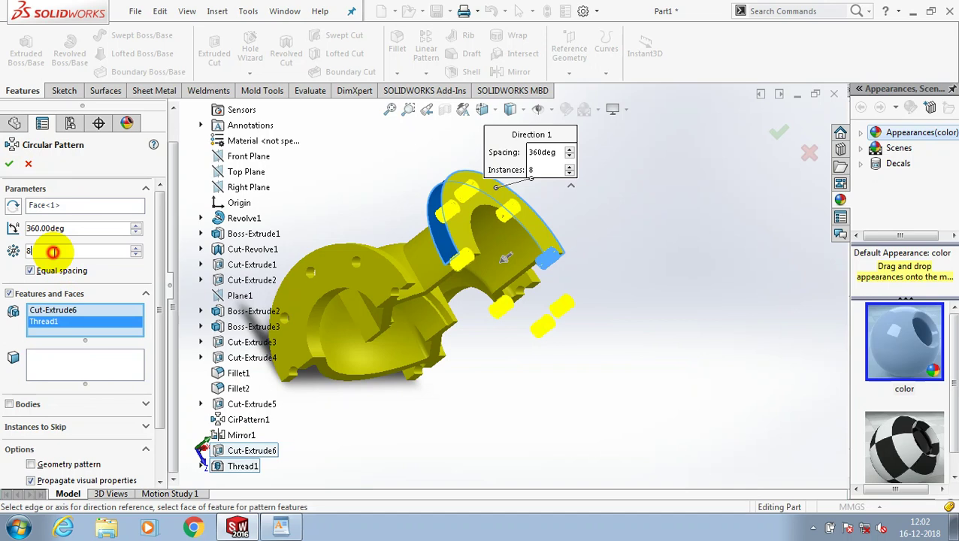
{"action": "key", "text": "BackSpace"}
{"action": "type", "text": "6"}
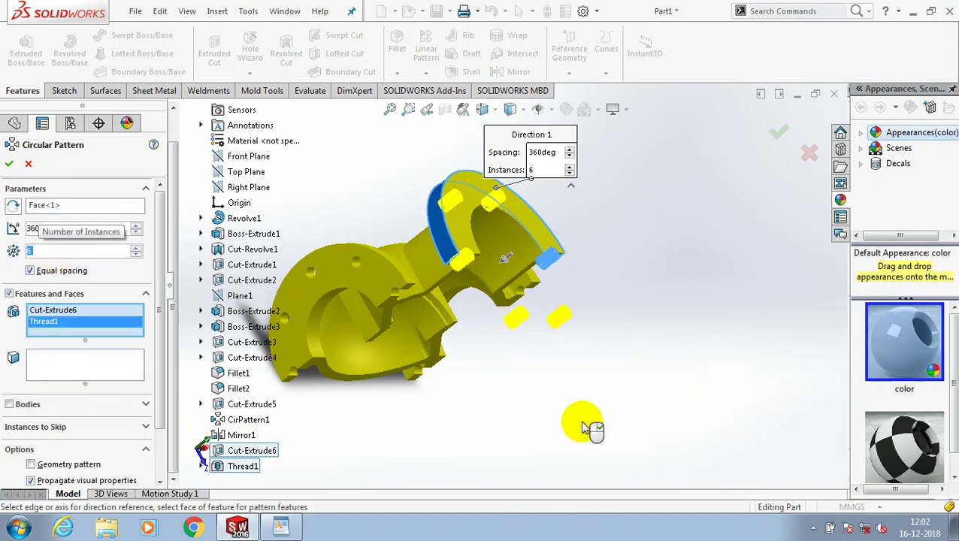
{"action": "left_click", "coordinate": [570, 289]}
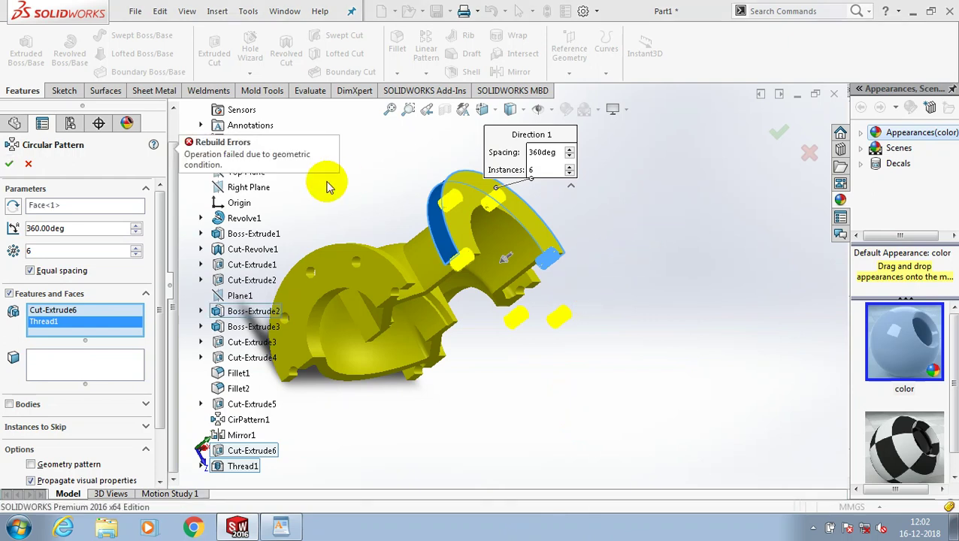
{"action": "left_click", "coordinate": [11, 165]}
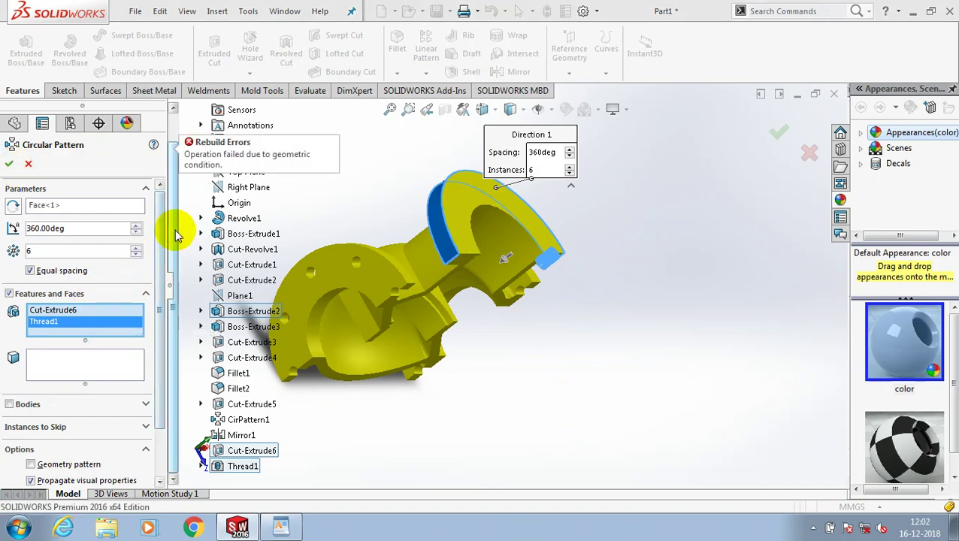
{"action": "left_click", "coordinate": [68, 464]}
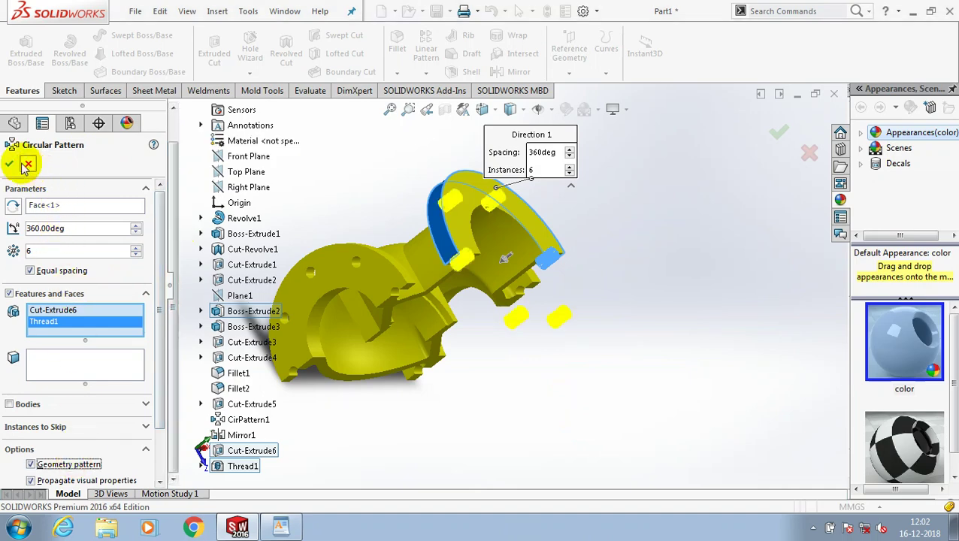
Confirm the six-copy circular pattern and orbit the valve body to inspect it.
{"action": "left_click", "coordinate": [368, 188]}
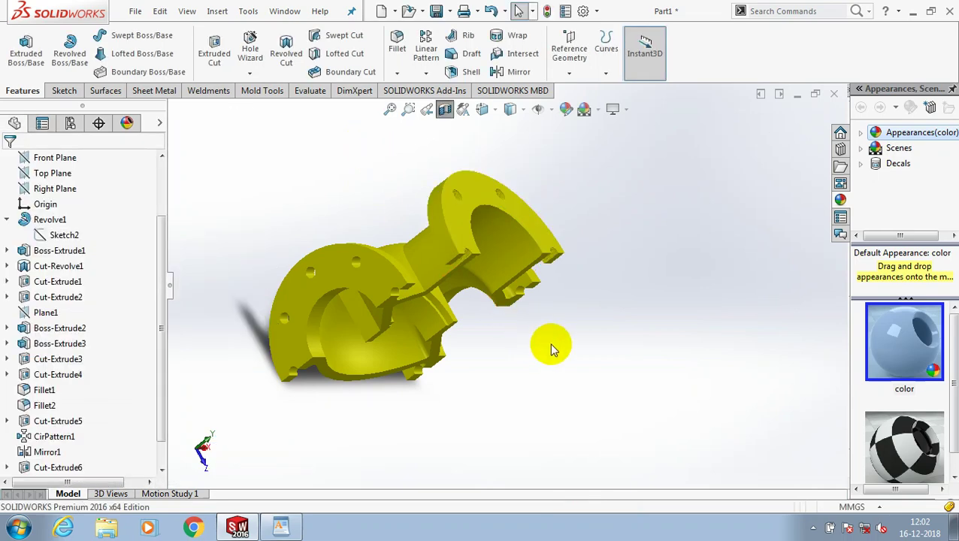
{"action": "middle_click_drag", "start_coordinate": [541, 332], "coordinate": [469, 304]}
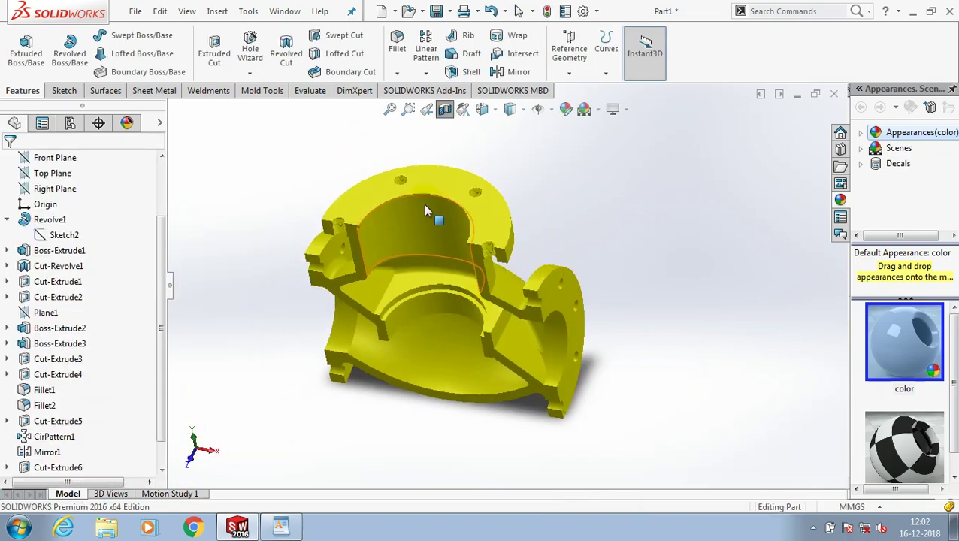
{"action": "scroll", "coordinate": [357, 237], "scroll_direction": "down", "scroll_amount": 2}
{"action": "scroll", "coordinate": [373, 208], "scroll_direction": "down", "scroll_amount": 2}
{"action": "scroll", "coordinate": [376, 323], "scroll_direction": "up", "scroll_amount": 1}
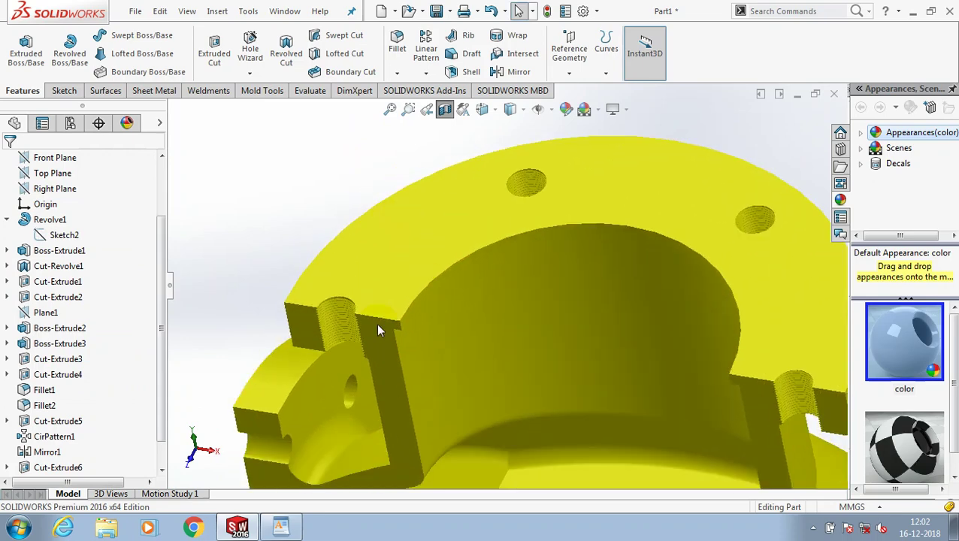
{"action": "scroll", "coordinate": [403, 290], "scroll_direction": "up", "scroll_amount": 1}
{"action": "scroll", "coordinate": [414, 282], "scroll_direction": "up", "scroll_amount": 3}
{"action": "scroll", "coordinate": [639, 285], "scroll_direction": "up", "scroll_amount": 1}
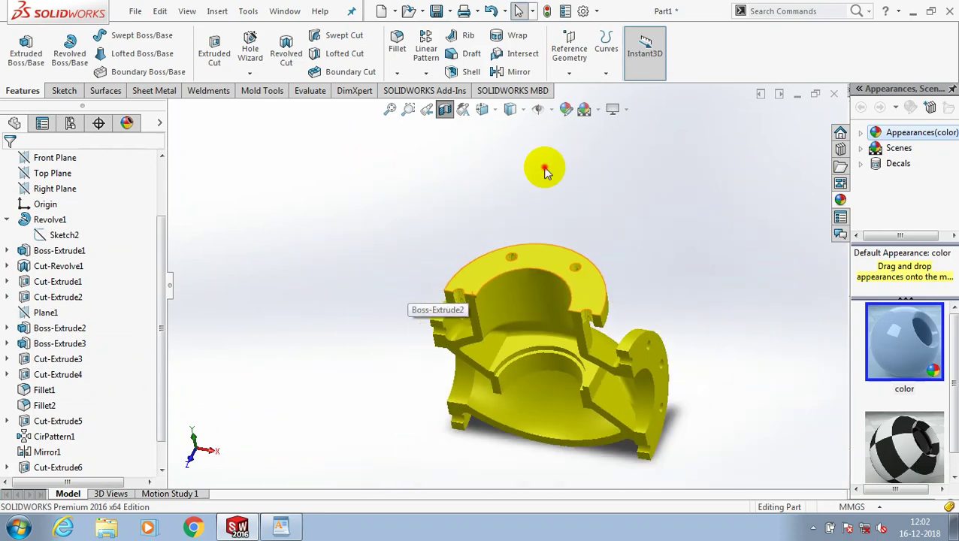
{"action": "middle_click_drag", "start_coordinate": [546, 172], "coordinate": [733, 437]}
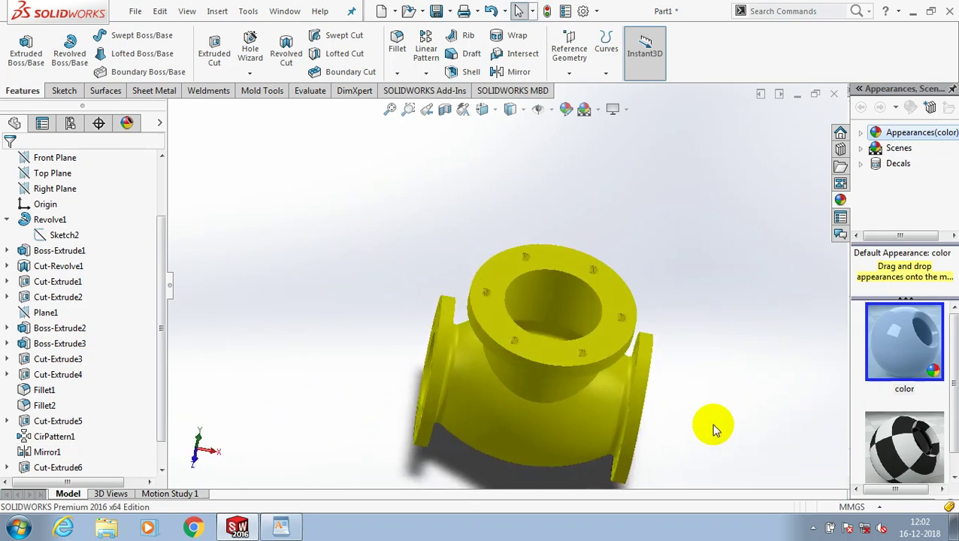
{"action": "scroll", "coordinate": [602, 248], "scroll_direction": "down", "scroll_amount": 2}
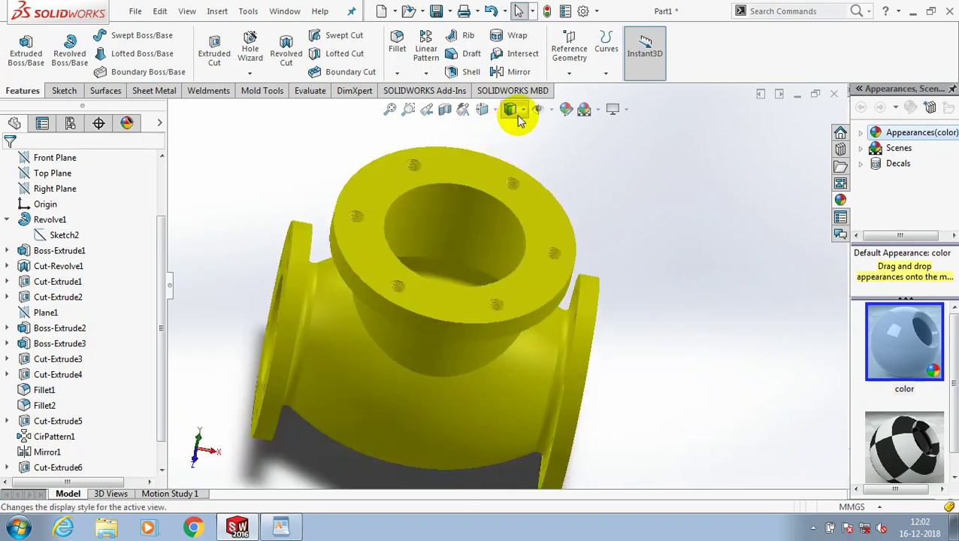
Switch the display style to Shaded With Edges.
{"action": "left_click", "coordinate": [523, 112]}
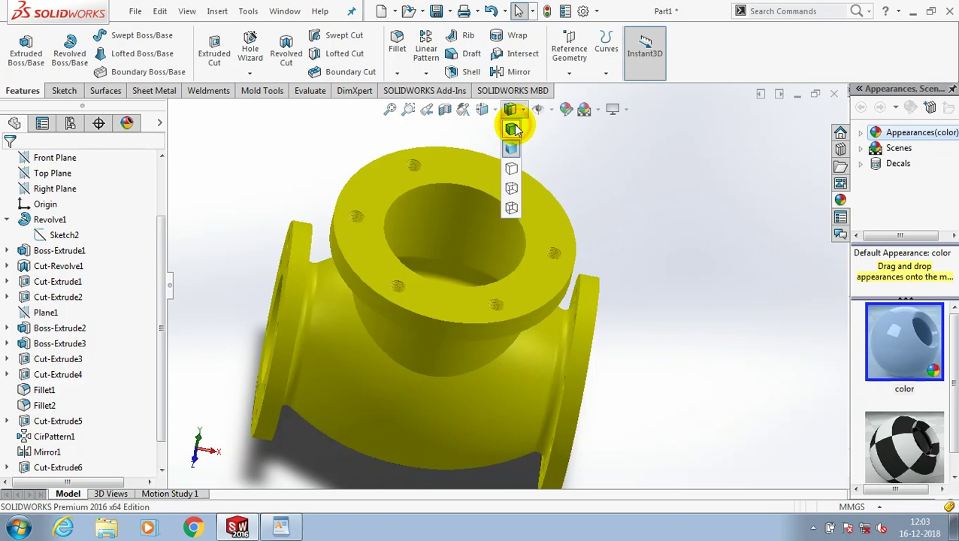
{"action": "left_click", "coordinate": [515, 130]}
{"action": "mouse_move", "coordinate": [660, 301]}
{"action": "middle_mouse_down"}
{"action": "mouse_move", "coordinate": [682, 281]}
{"action": "mouse_move", "coordinate": [676, 297]}
{"action": "mouse_move", "coordinate": [616, 248]}
{"action": "middle_mouse_up"}
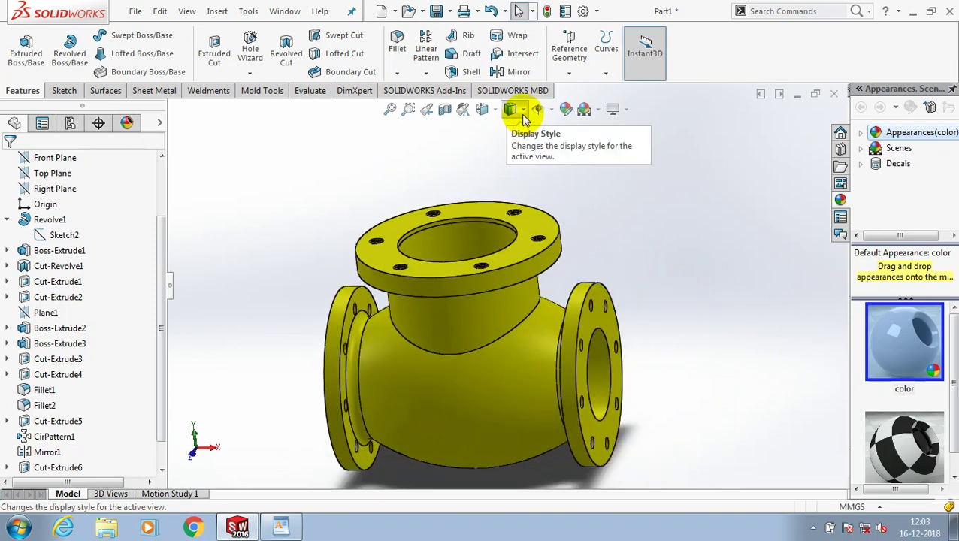
{"action": "left_click", "coordinate": [526, 154]}
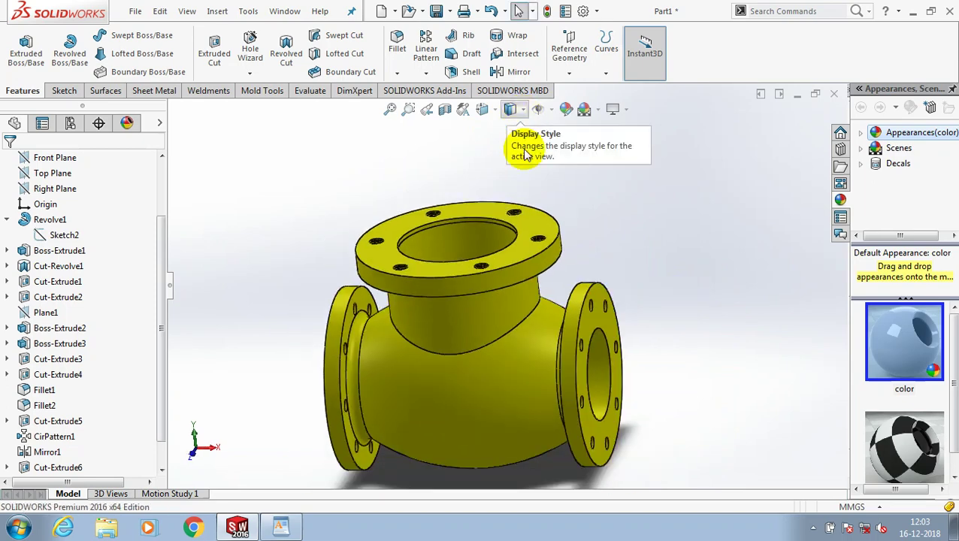
Make the valve body transparent to look inside, then restore it to opaque.
{"action": "right_click", "coordinate": [494, 350]}
{"action": "mouse_move", "coordinate": [558, 241]}
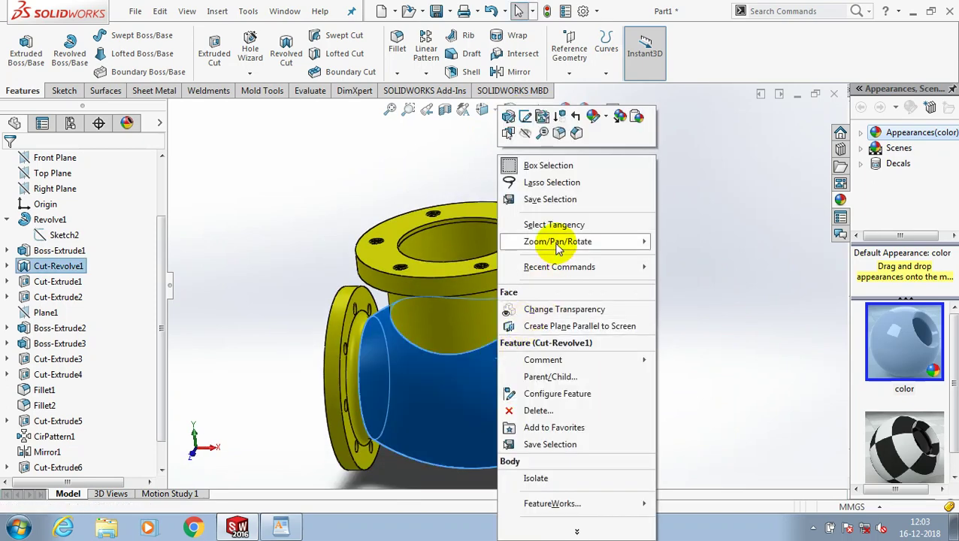
{"action": "left_click", "coordinate": [562, 309]}
{"action": "left_click", "coordinate": [686, 278]}
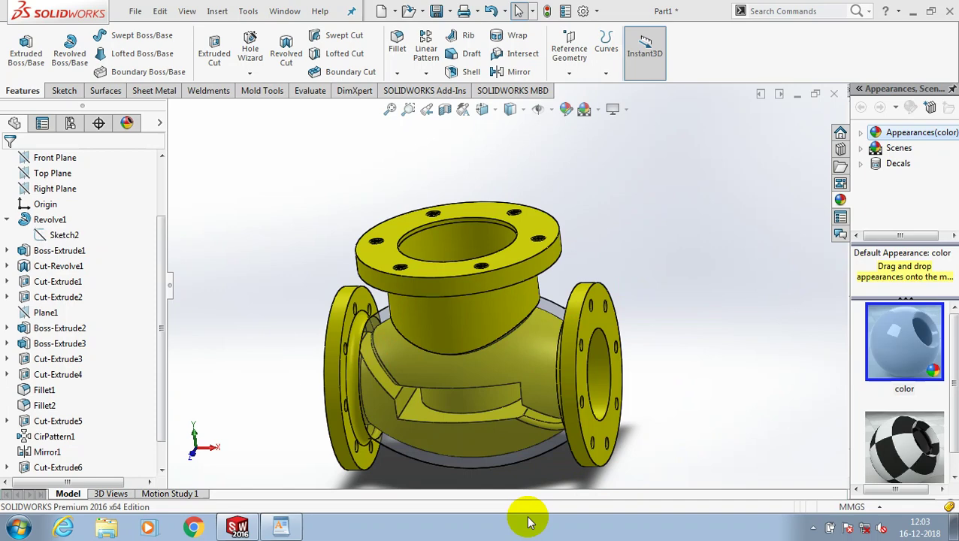
{"action": "mouse_move", "coordinate": [498, 466]}
{"action": "middle_mouse_down"}
{"action": "mouse_move", "coordinate": [490, 421]}
{"action": "mouse_move", "coordinate": [490, 448]}
{"action": "mouse_move", "coordinate": [384, 461]}
{"action": "mouse_move", "coordinate": [376, 426]}
{"action": "mouse_move", "coordinate": [504, 261]}
{"action": "middle_mouse_up"}
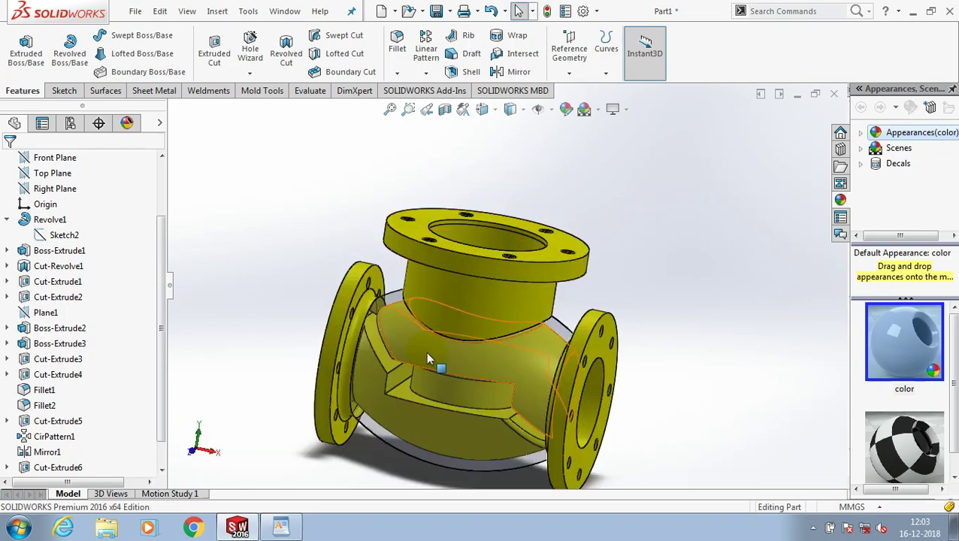
{"action": "right_click", "coordinate": [422, 455]}
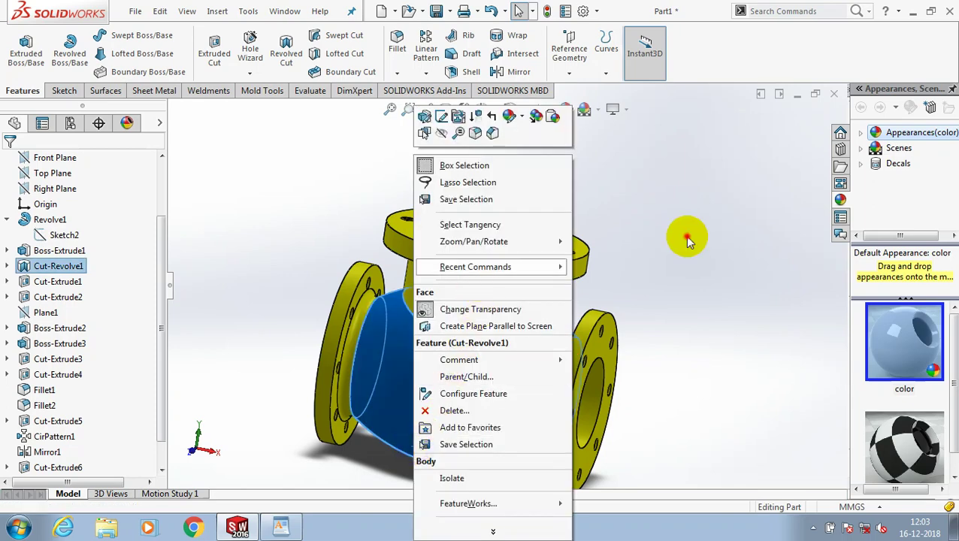
{"action": "left_click", "coordinate": [687, 239]}
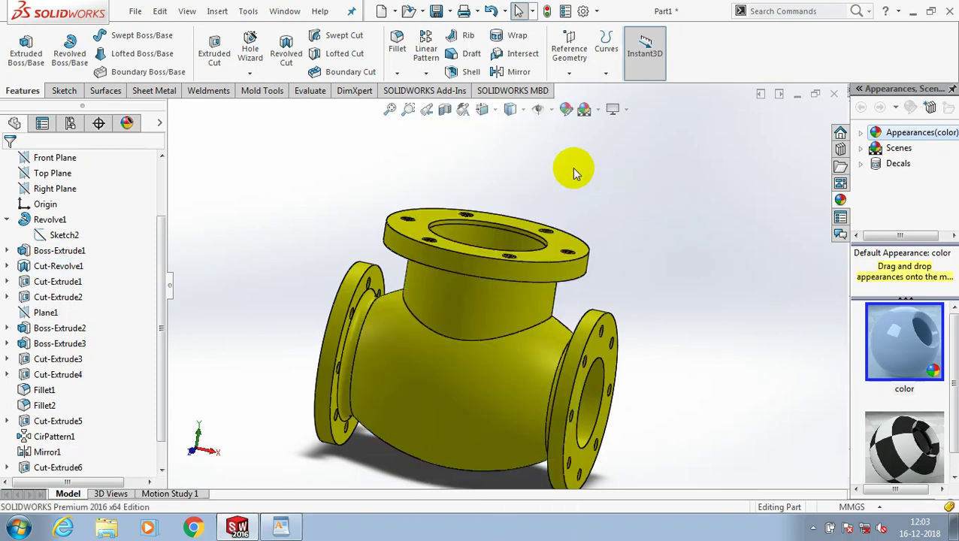
Preview the valve in Wireframe, then return to Shaded With Edges.
{"action": "left_click", "coordinate": [511, 110]}
{"action": "left_click", "coordinate": [510, 203]}
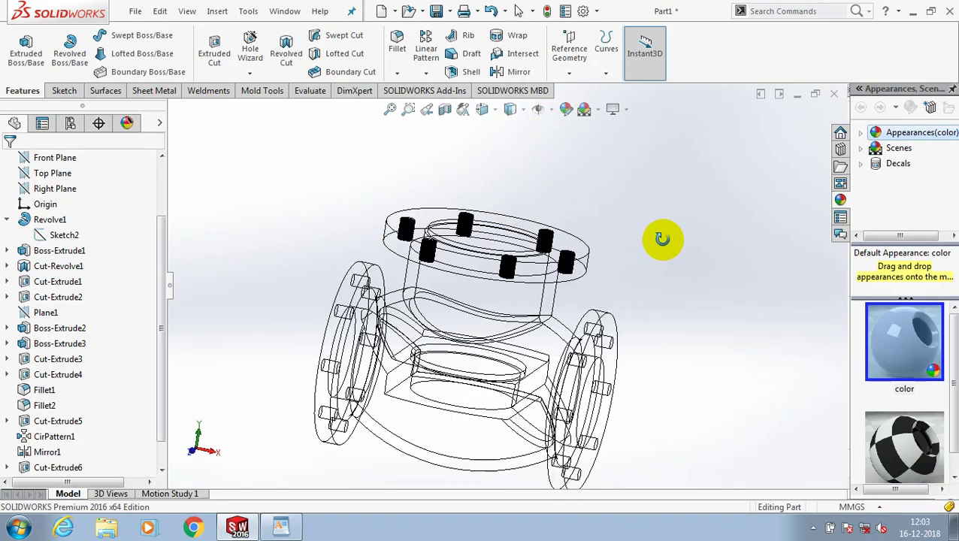
{"action": "mouse_move", "coordinate": [664, 240]}
{"action": "middle_mouse_down"}
{"action": "mouse_move", "coordinate": [629, 269]}
{"action": "mouse_move", "coordinate": [668, 203]}
{"action": "middle_mouse_up"}
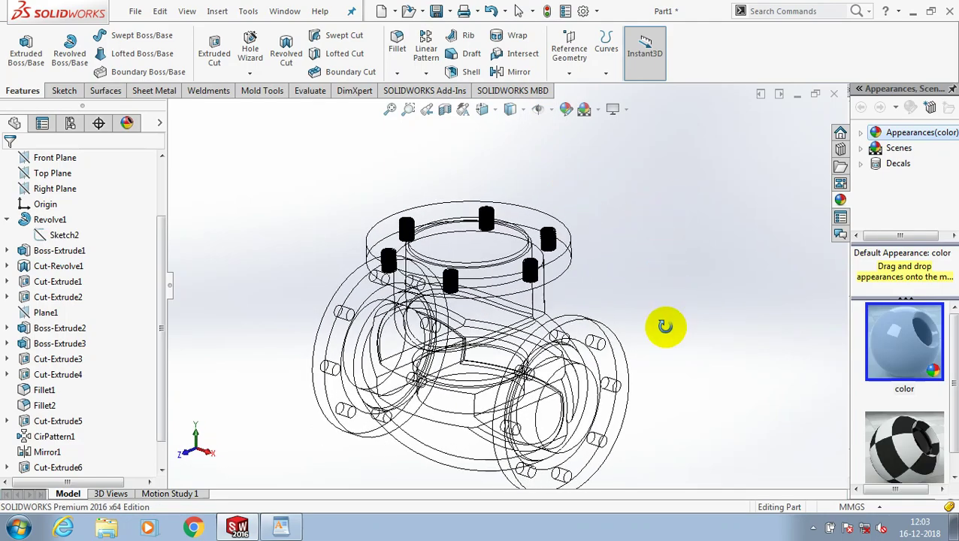
{"action": "mouse_move", "coordinate": [664, 326]}
{"action": "middle_mouse_down"}
{"action": "mouse_move", "coordinate": [654, 358]}
{"action": "mouse_move", "coordinate": [649, 306]}
{"action": "mouse_move", "coordinate": [718, 322]}
{"action": "mouse_move", "coordinate": [735, 374]}
{"action": "mouse_move", "coordinate": [689, 374]}
{"action": "middle_mouse_up"}
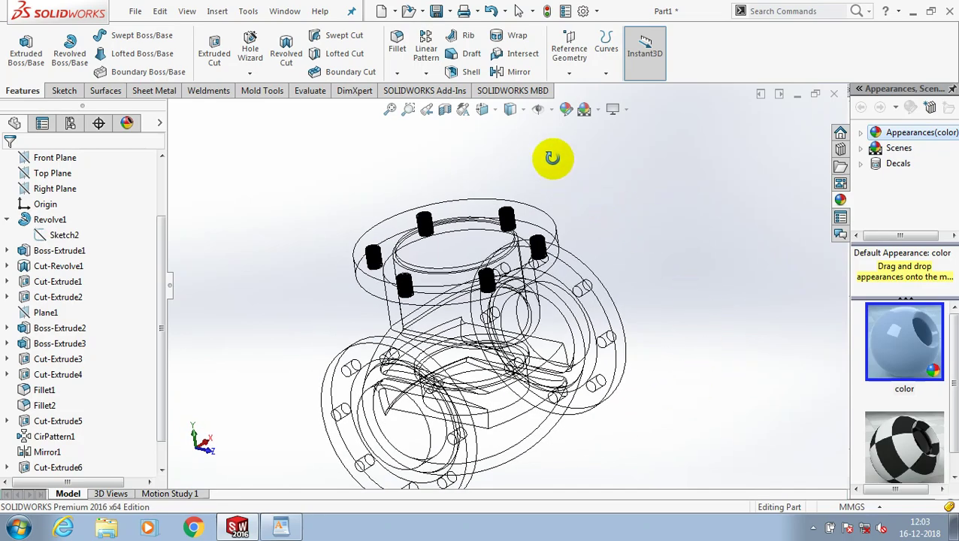
{"action": "middle_click_drag", "start_coordinate": [532, 119], "coordinate": [521, 111]}
{"action": "left_click", "coordinate": [519, 110]}
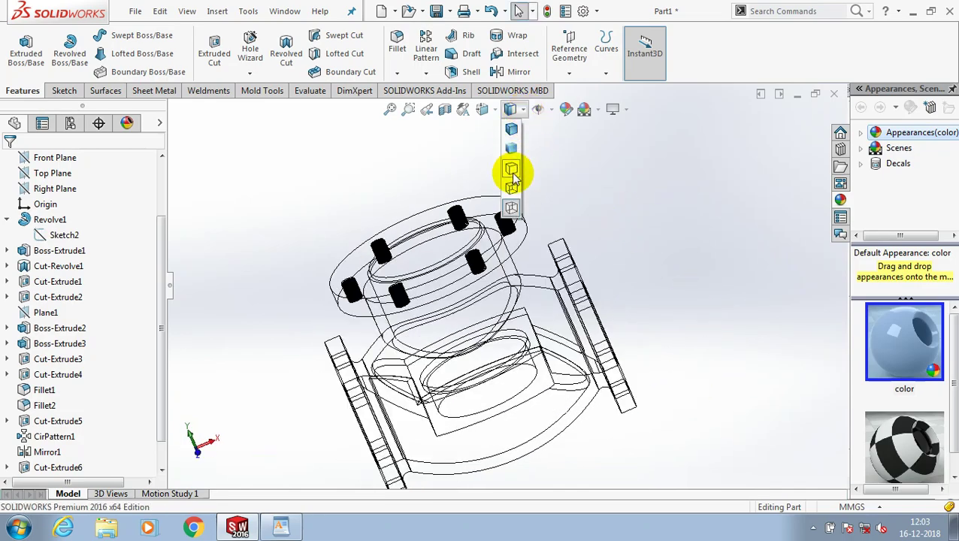
{"action": "left_click", "coordinate": [514, 149]}
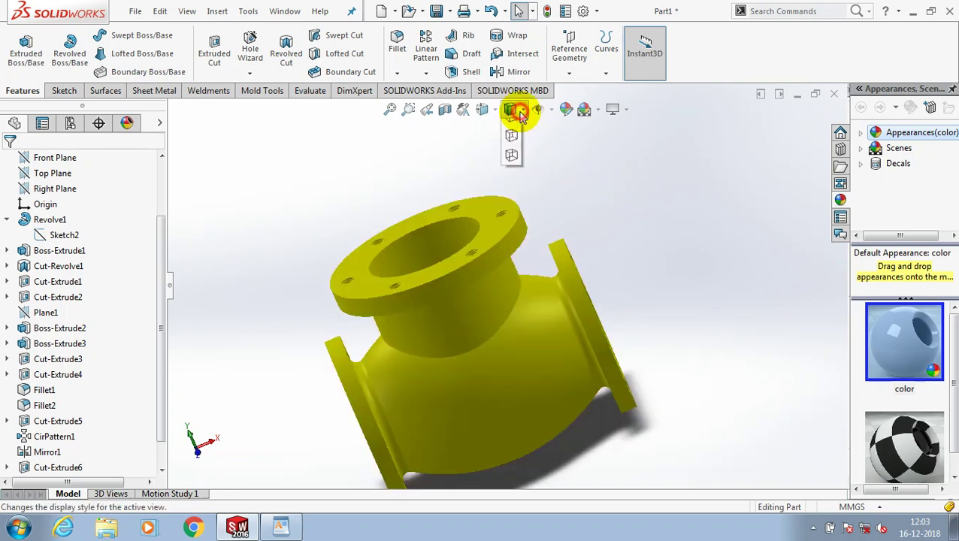
{"action": "left_click", "coordinate": [514, 133]}
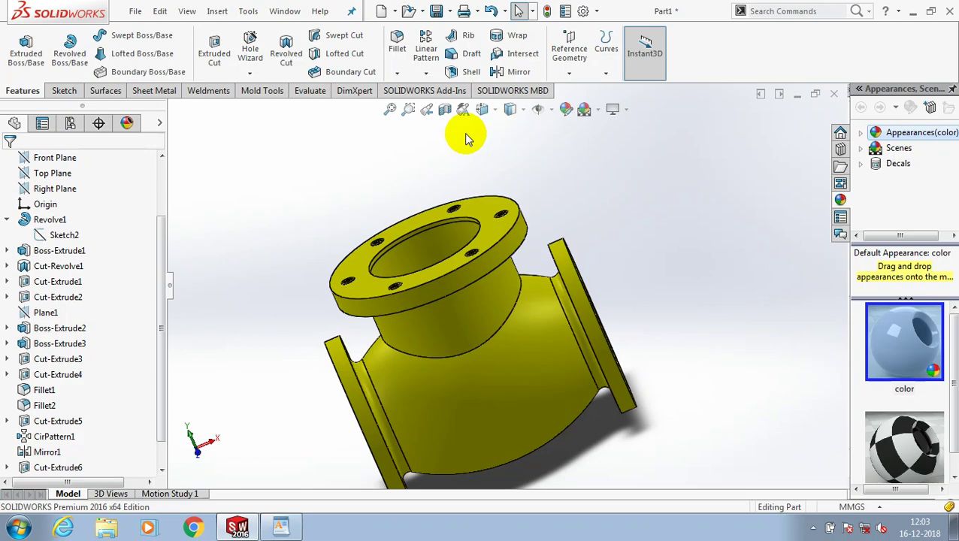
{"action": "left_click", "coordinate": [444, 109]}
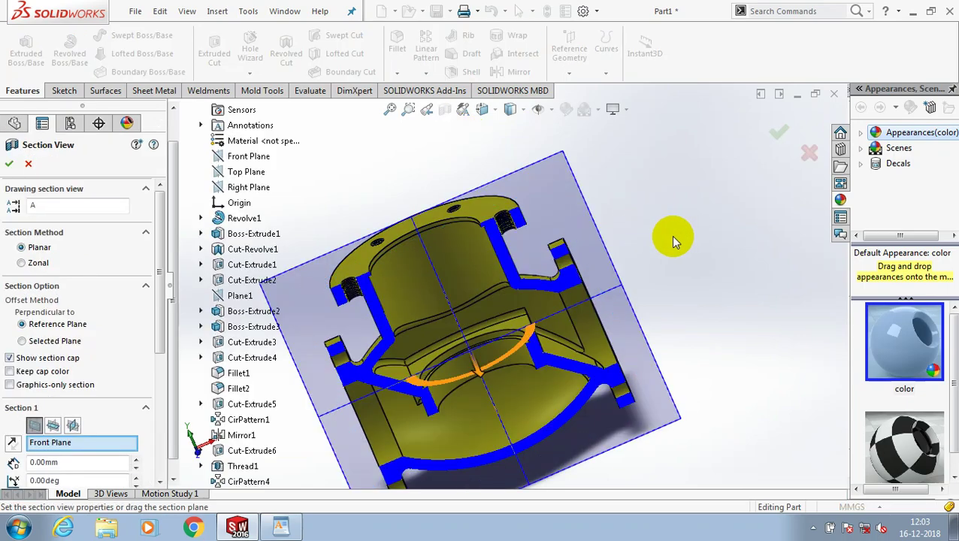
{"action": "mouse_move", "coordinate": [720, 176]}
{"action": "middle_mouse_down"}
{"action": "mouse_move", "coordinate": [636, 254]}
{"action": "mouse_move", "coordinate": [669, 278]}
{"action": "mouse_move", "coordinate": [668, 315]}
{"action": "mouse_move", "coordinate": [591, 292]}
{"action": "mouse_move", "coordinate": [647, 257]}
{"action": "mouse_move", "coordinate": [685, 283]}
{"action": "mouse_move", "coordinate": [674, 283]}
{"action": "mouse_move", "coordinate": [681, 267]}
{"action": "middle_mouse_up"}
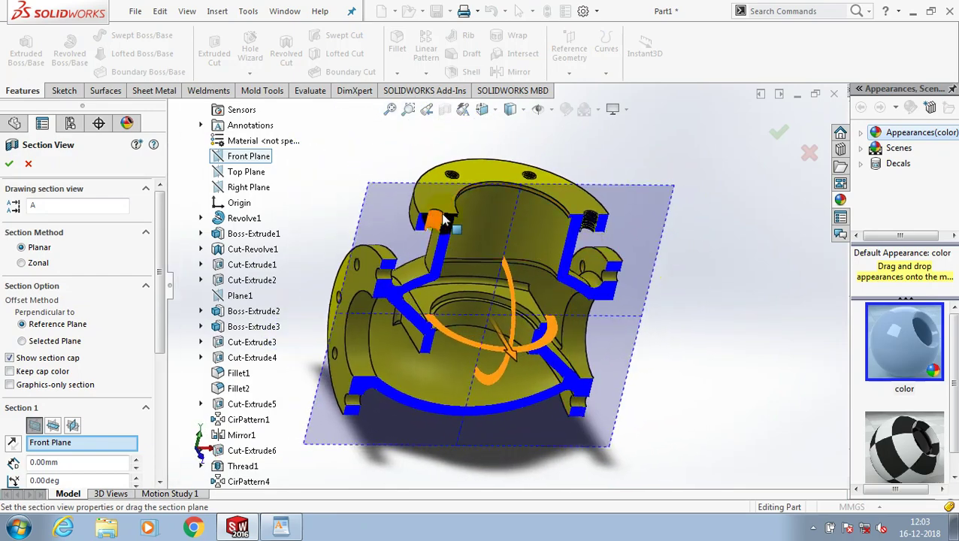
{"action": "scroll", "coordinate": [642, 302], "scroll_direction": "down", "scroll_amount": 2}
{"action": "scroll", "coordinate": [648, 311], "scroll_direction": "down", "scroll_amount": 2}
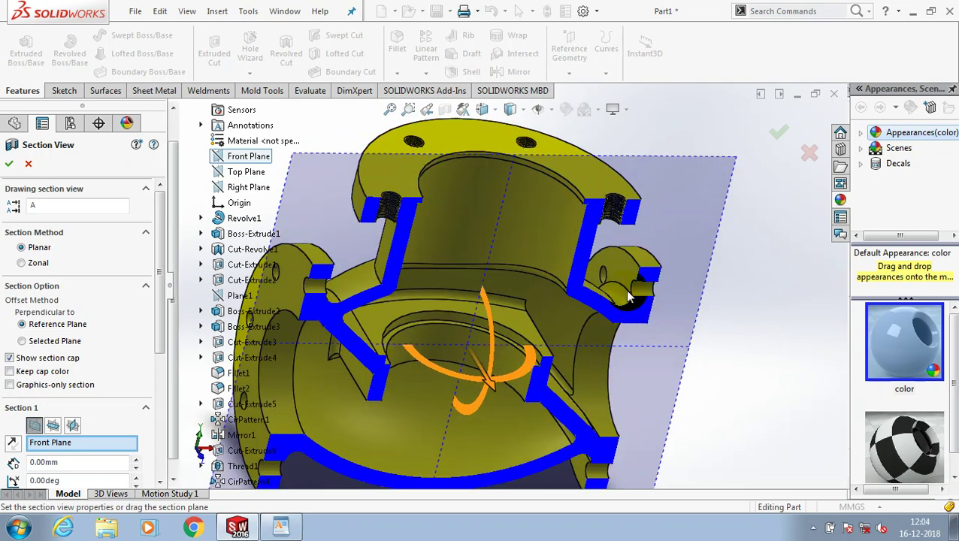
{"action": "scroll", "coordinate": [668, 304], "scroll_direction": "up", "scroll_amount": 2}
{"action": "scroll", "coordinate": [667, 304], "scroll_direction": "up", "scroll_amount": 2}
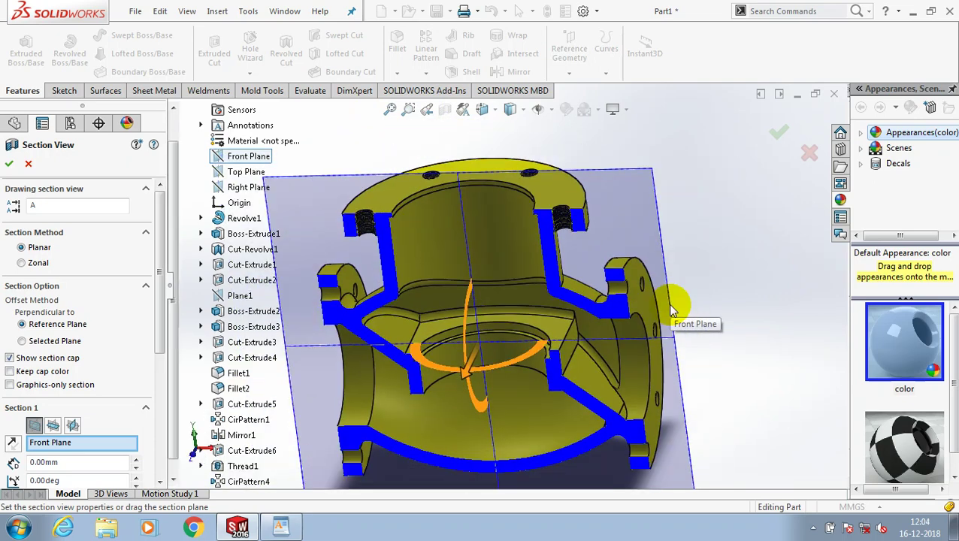
{"action": "left_click", "coordinate": [10, 165]}
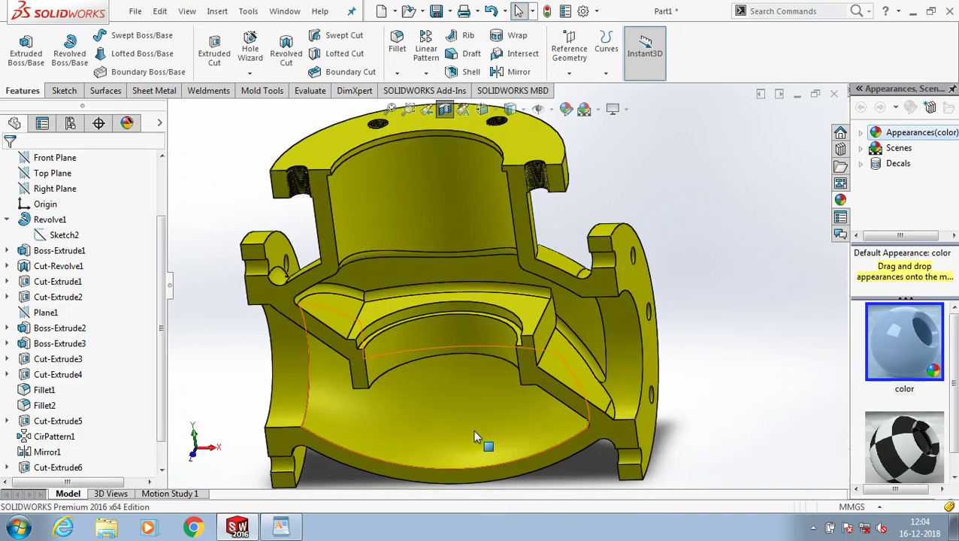
{"action": "middle_click_drag", "start_coordinate": [473, 430], "coordinate": [699, 285]}
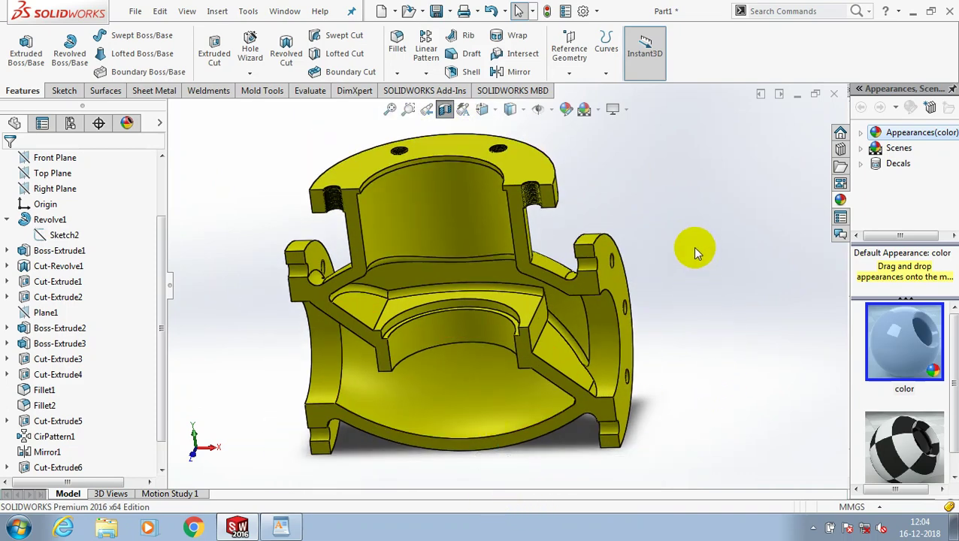
{"action": "left_click", "coordinate": [444, 109]}
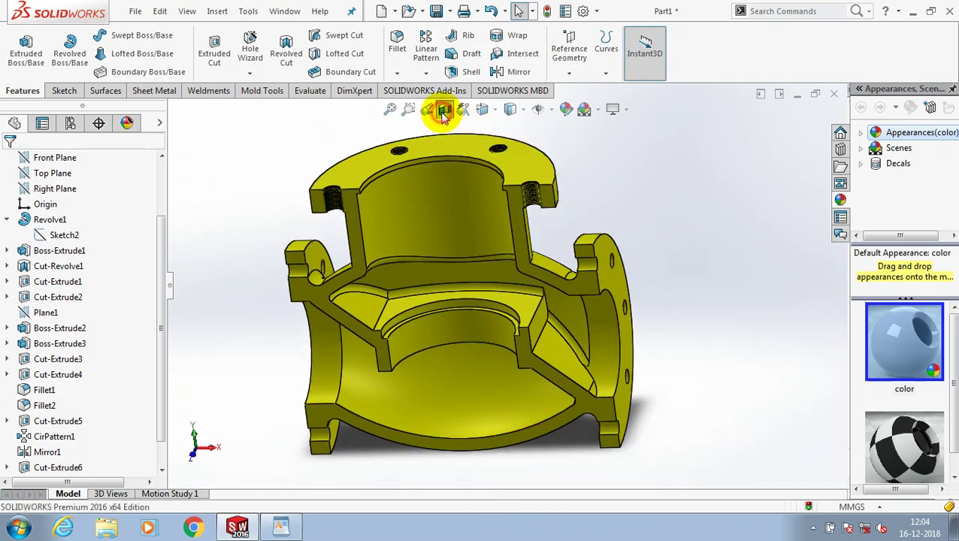
{"action": "mouse_move", "coordinate": [674, 252]}
{"action": "middle_mouse_down"}
{"action": "mouse_move", "coordinate": [710, 227]}
{"action": "mouse_move", "coordinate": [715, 249]}
{"action": "mouse_move", "coordinate": [676, 252]}
{"action": "middle_mouse_up"}
{"action": "scroll", "coordinate": [112, 211], "scroll_direction": "up", "scroll_amount": 1}
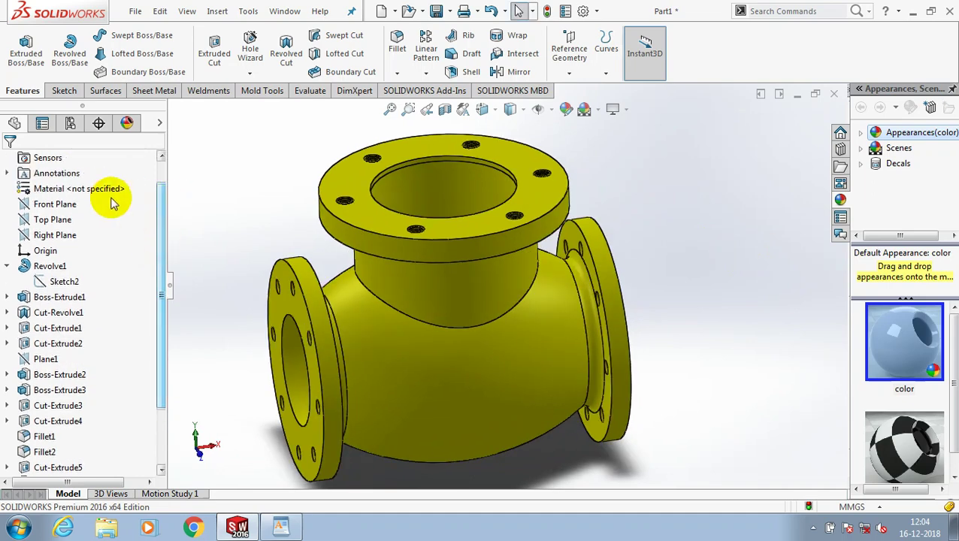
{"action": "left_click", "coordinate": [59, 235]}
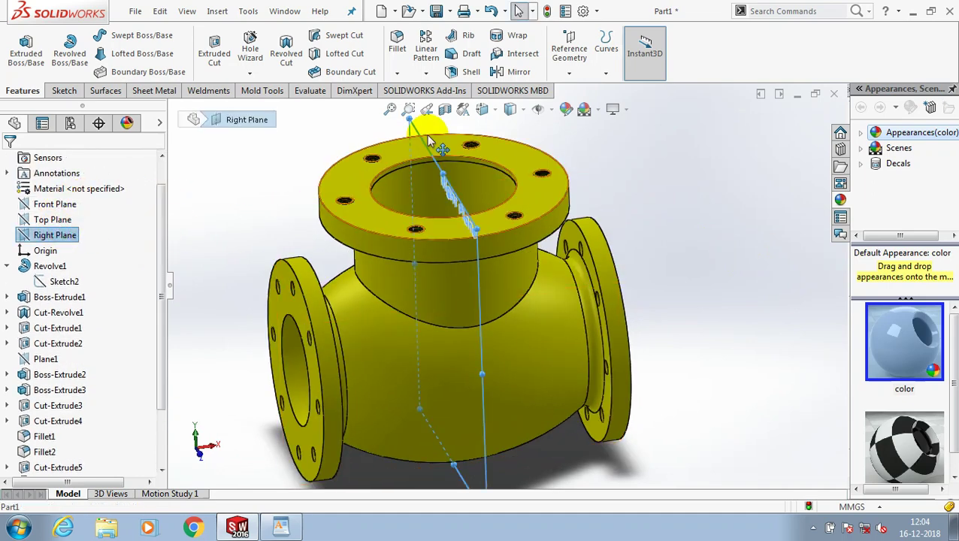
{"action": "left_click", "coordinate": [444, 109]}
{"action": "mouse_move", "coordinate": [578, 229]}
{"action": "middle_mouse_down"}
{"action": "mouse_move", "coordinate": [518, 275]}
{"action": "mouse_move", "coordinate": [528, 261]}
{"action": "mouse_move", "coordinate": [518, 306]}
{"action": "mouse_move", "coordinate": [487, 325]}
{"action": "mouse_move", "coordinate": [567, 299]}
{"action": "middle_mouse_up"}
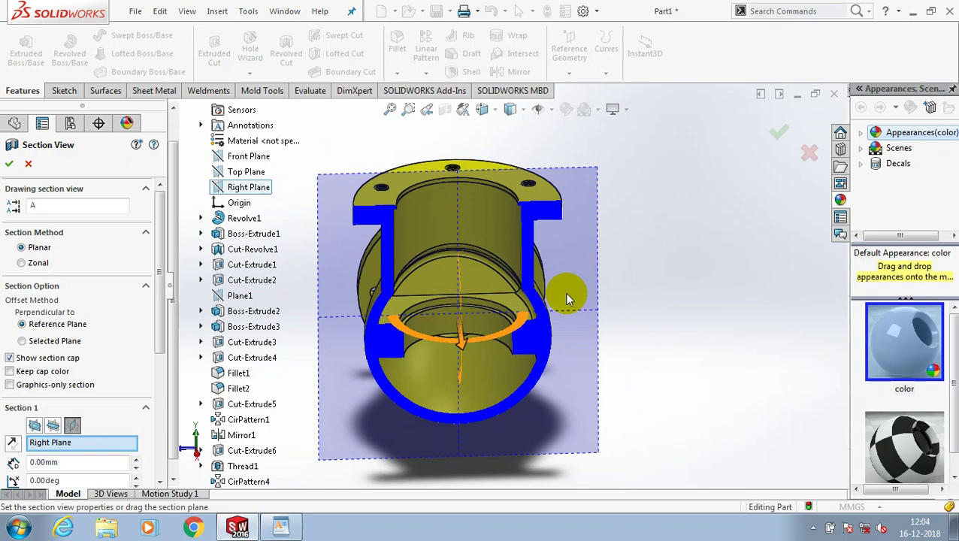
{"action": "left_click", "coordinate": [775, 135]}
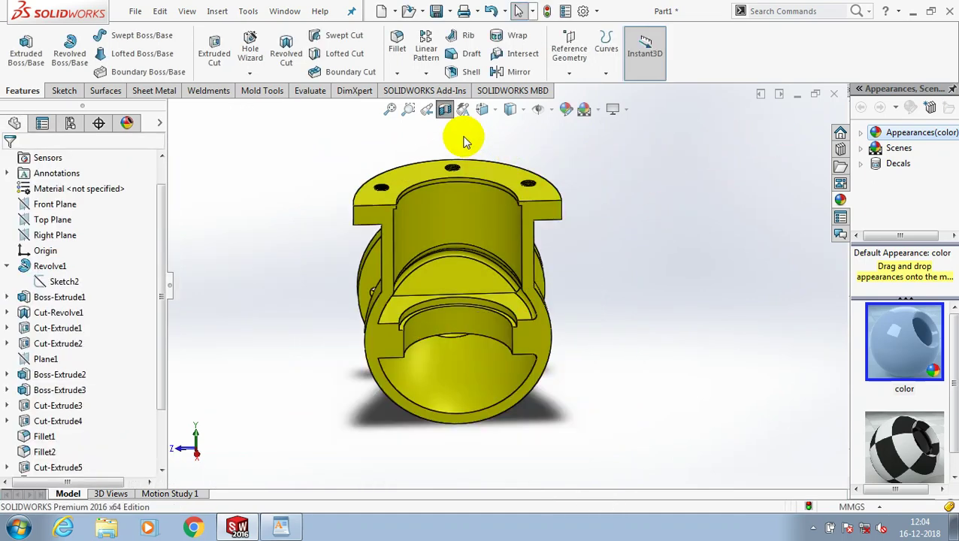
{"action": "left_click", "coordinate": [444, 109]}
{"action": "mouse_move", "coordinate": [621, 321]}
{"action": "middle_mouse_down"}
{"action": "mouse_move", "coordinate": [674, 285]}
{"action": "mouse_move", "coordinate": [672, 303]}
{"action": "mouse_move", "coordinate": [647, 299]}
{"action": "middle_mouse_up"}
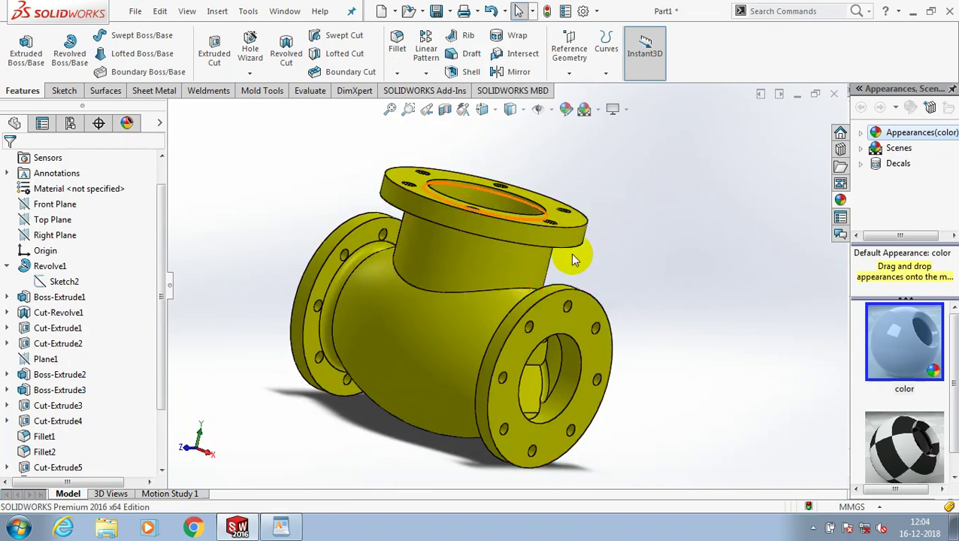